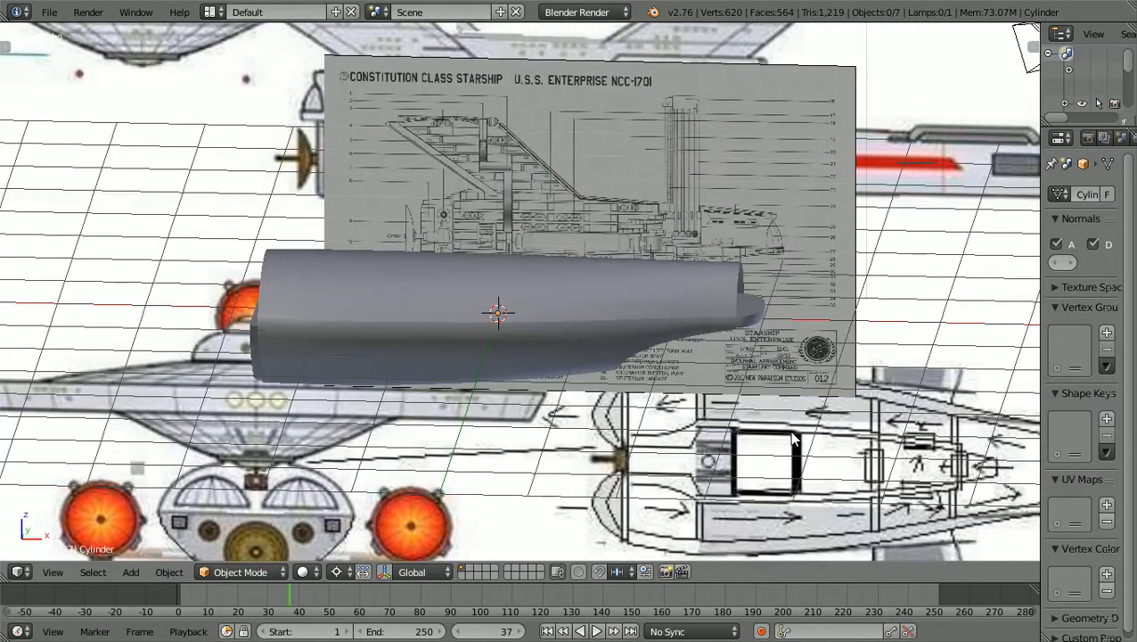
Open the recent file NCC-1974USS-STUART-FOLEY6a.blend
key("KP_3")
scroll(789, 430, "up", 4)
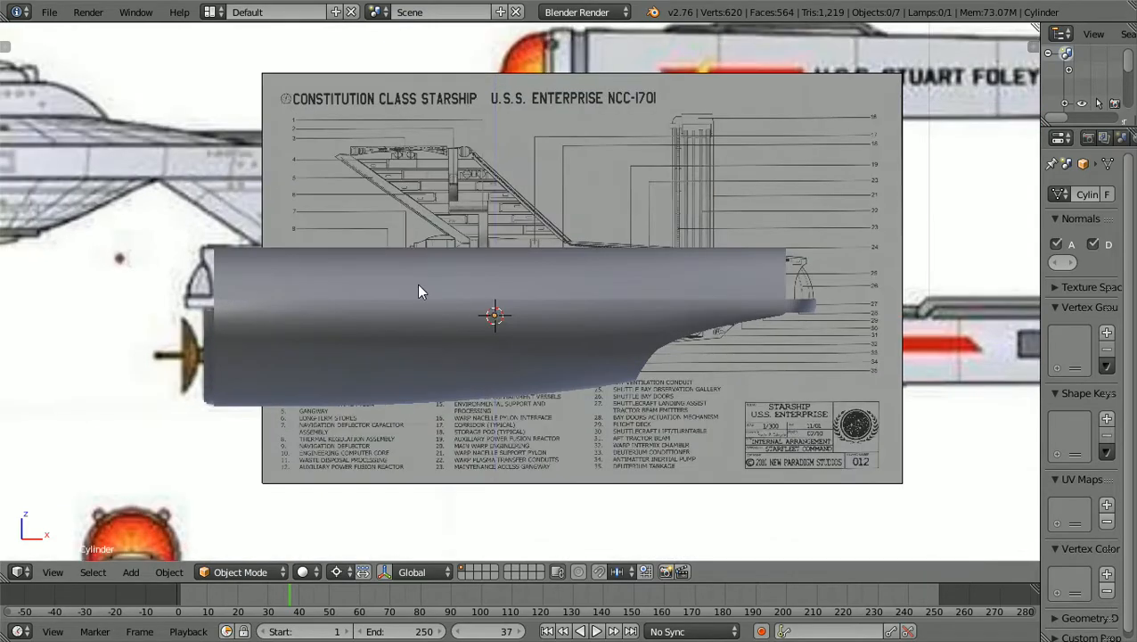
left_click(49, 12)
mouse_move(86, 71)
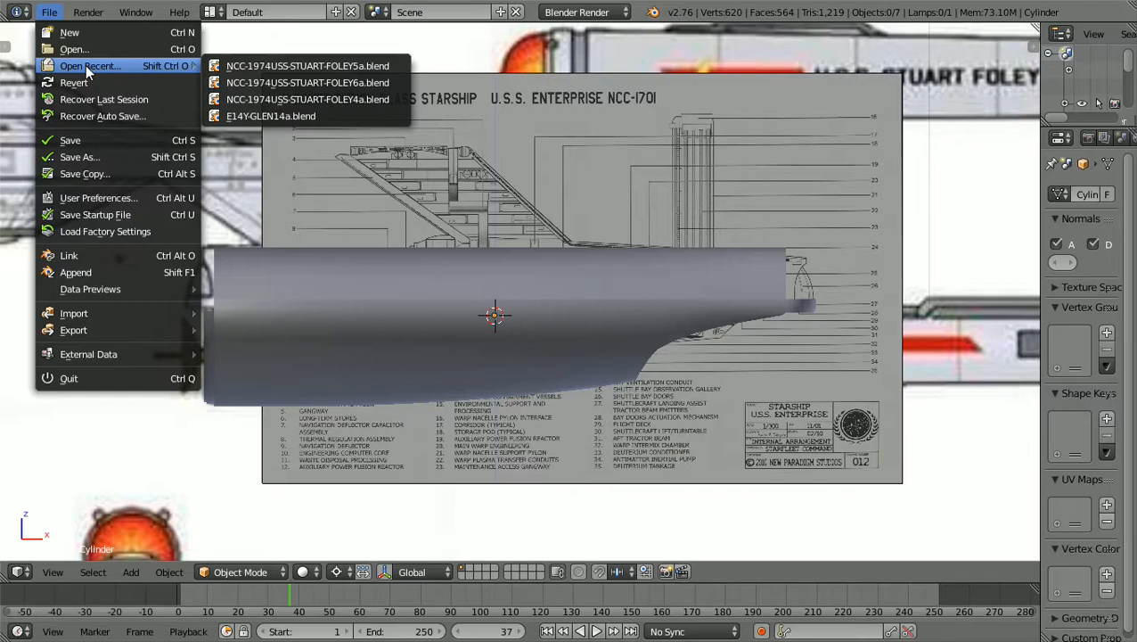
left_click(360, 85)
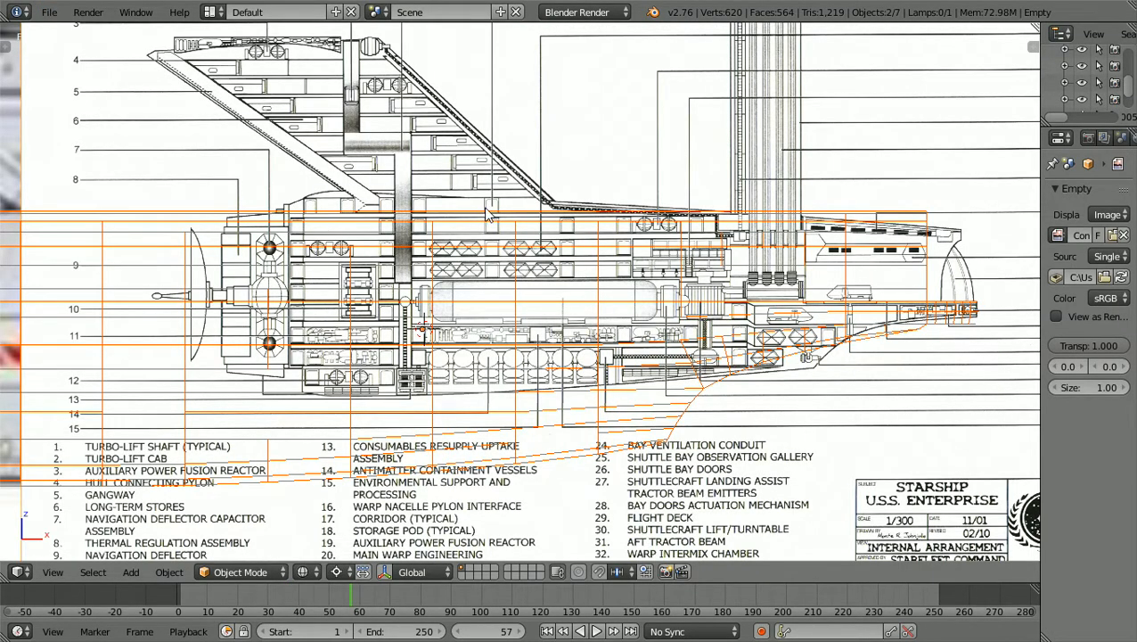
Deselect all objects and display the scene in solid shading
scroll(487, 214, "down", 3)
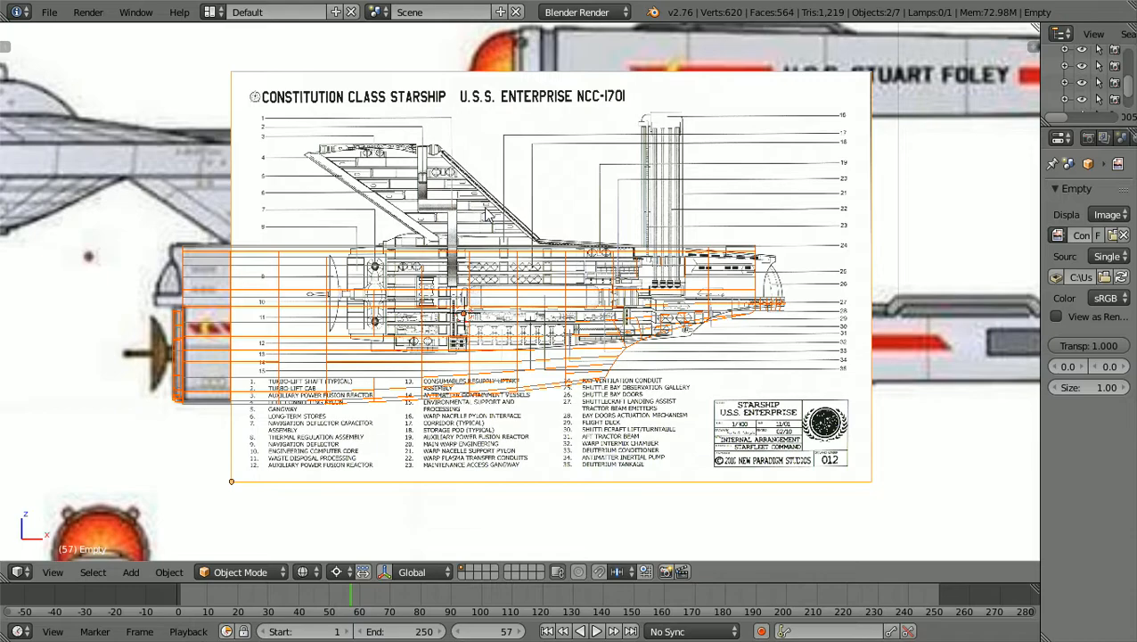
scroll(487, 213, "up", 1)
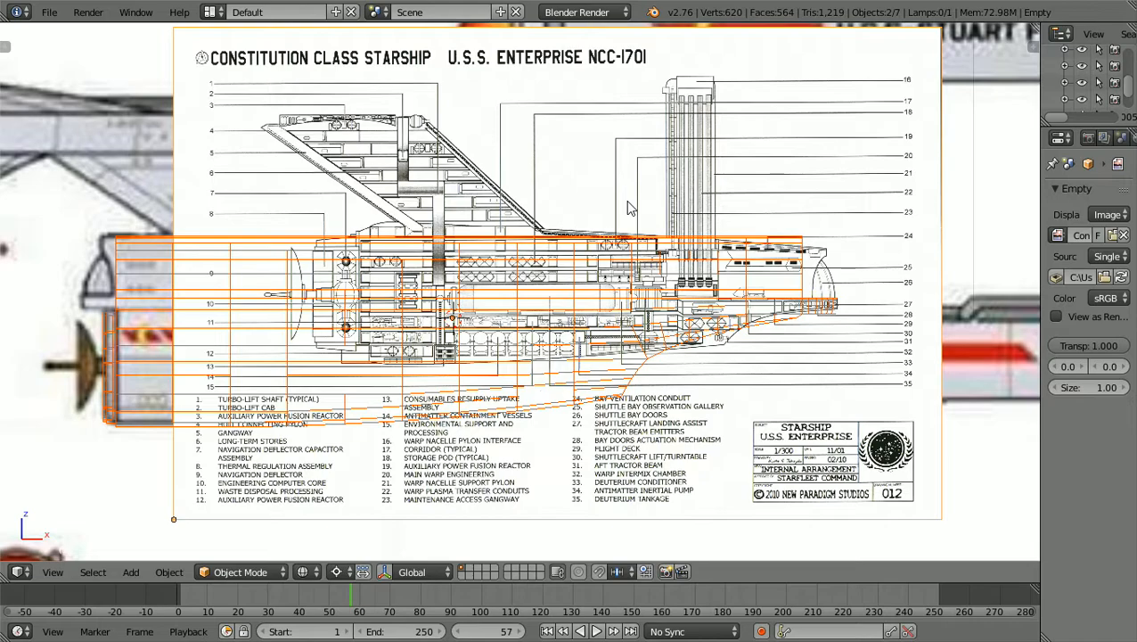
scroll(628, 208, "down", 1)
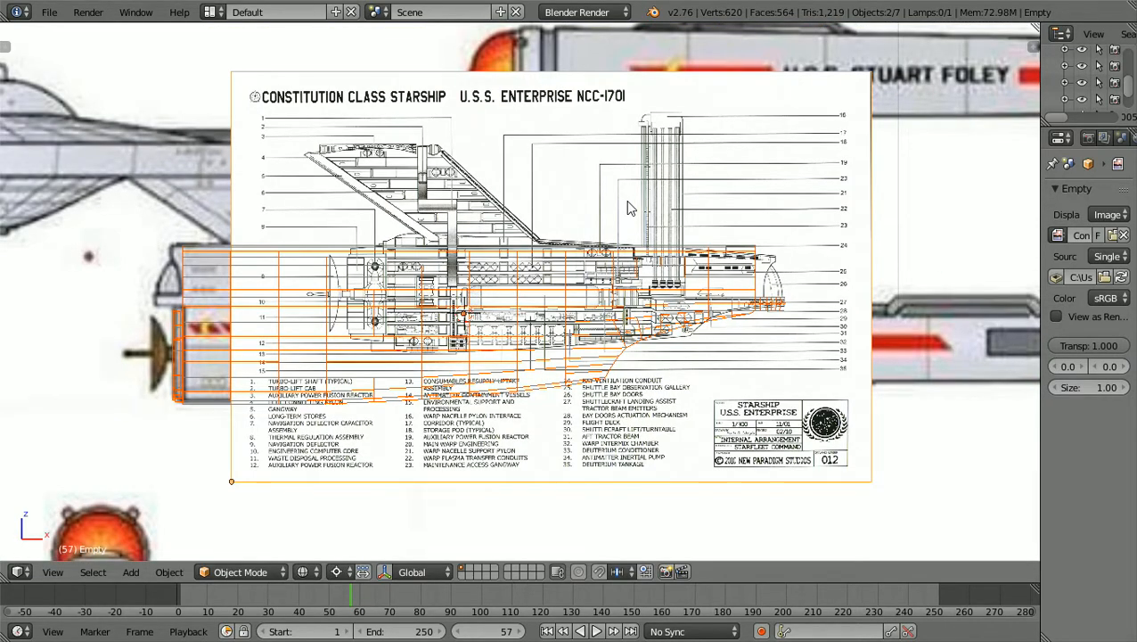
key("h")
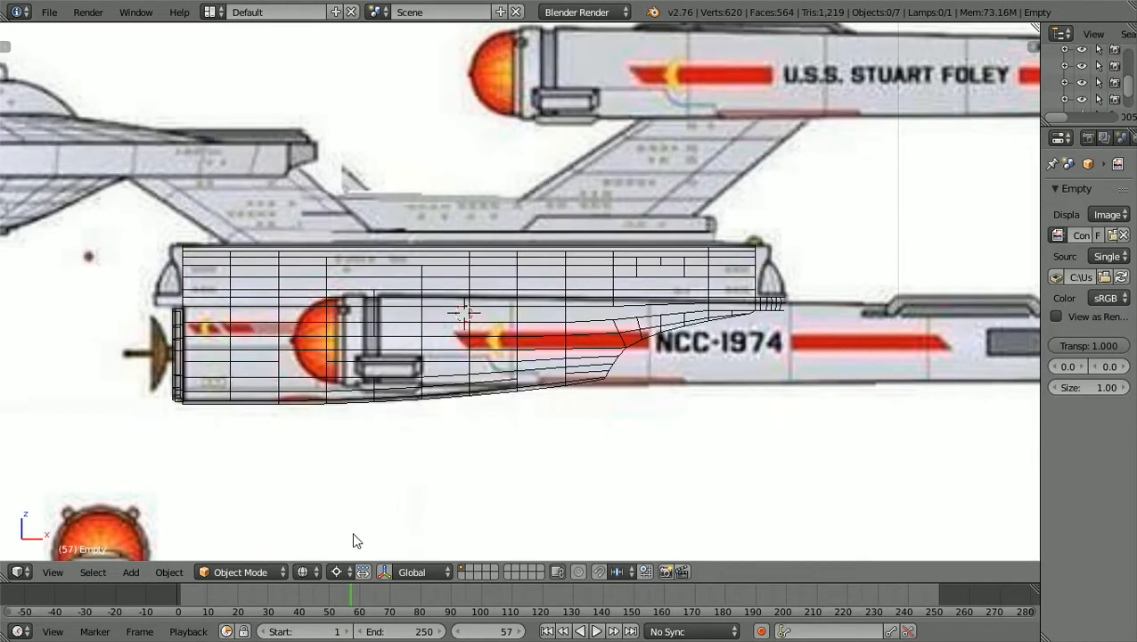
key("z")
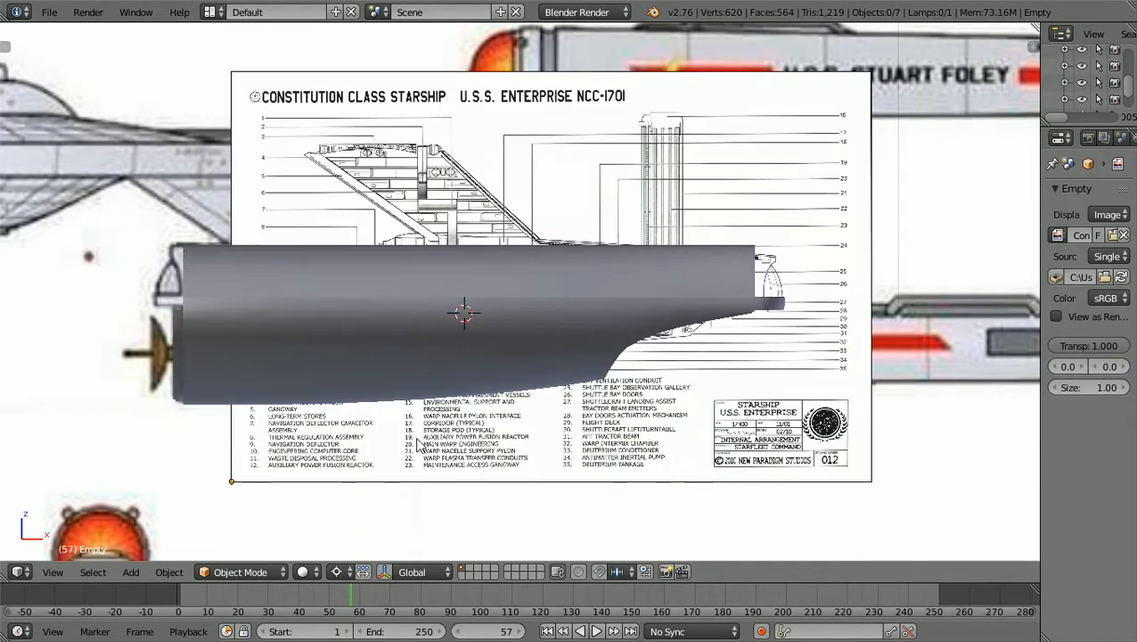
Select the secondary hull cylinder and enter Edit Mode on its mesh
right_click(385, 351)
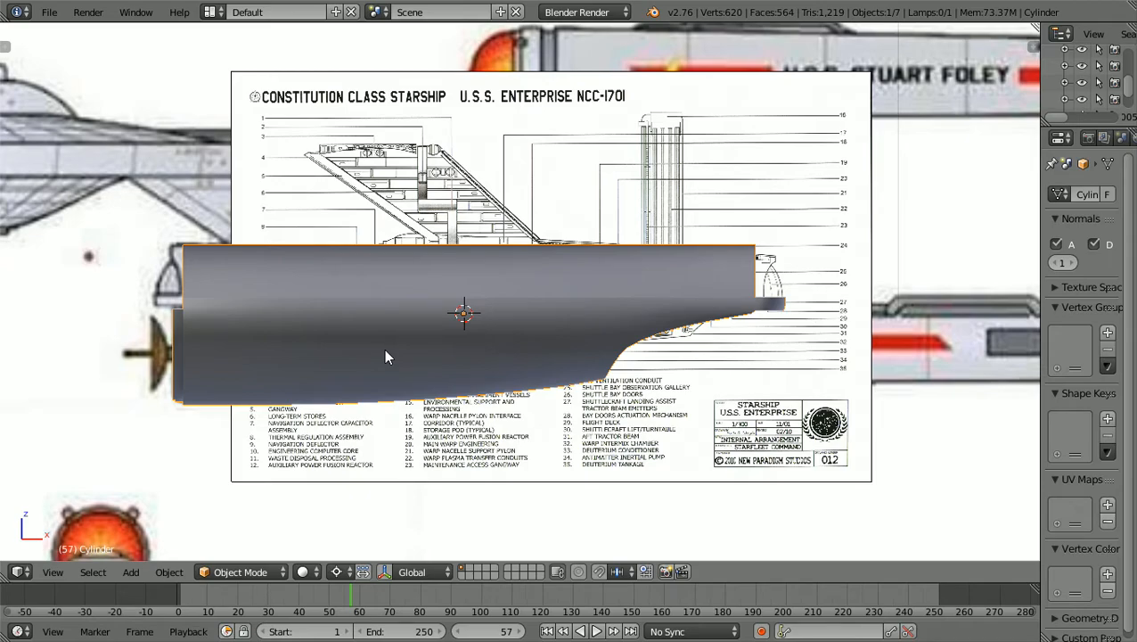
scroll(385, 351, "up", 1)
scroll(385, 351, "down", 1)
scroll(710, 348, "down", 2, "ctrl")
scroll(710, 355, "down", 4, "ctrl")
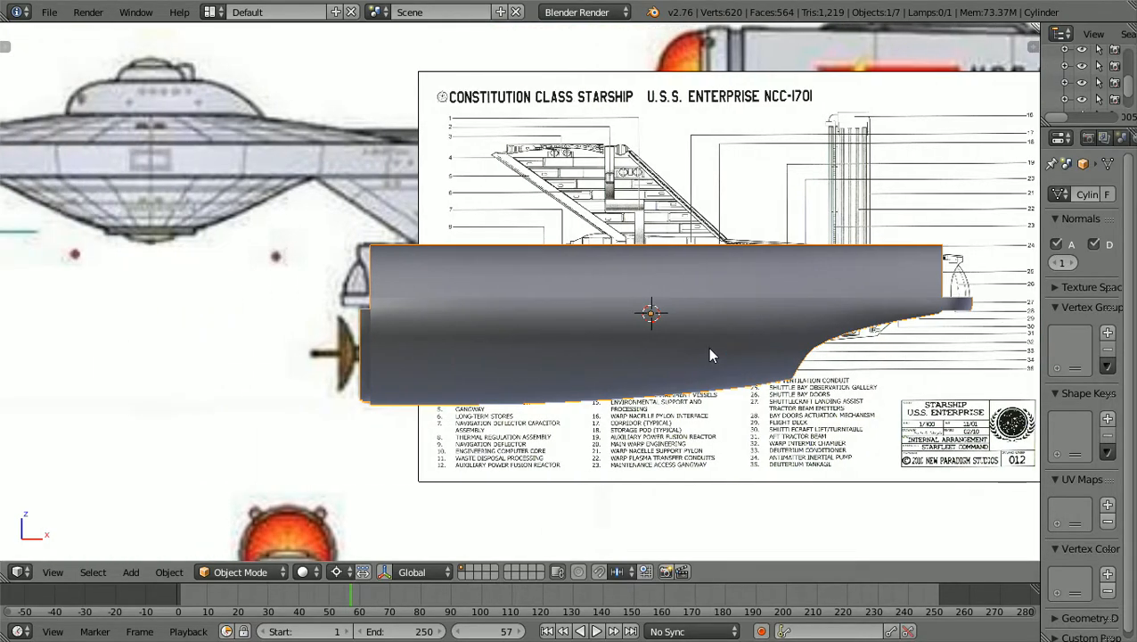
scroll(711, 355, "down", 5, "ctrl")
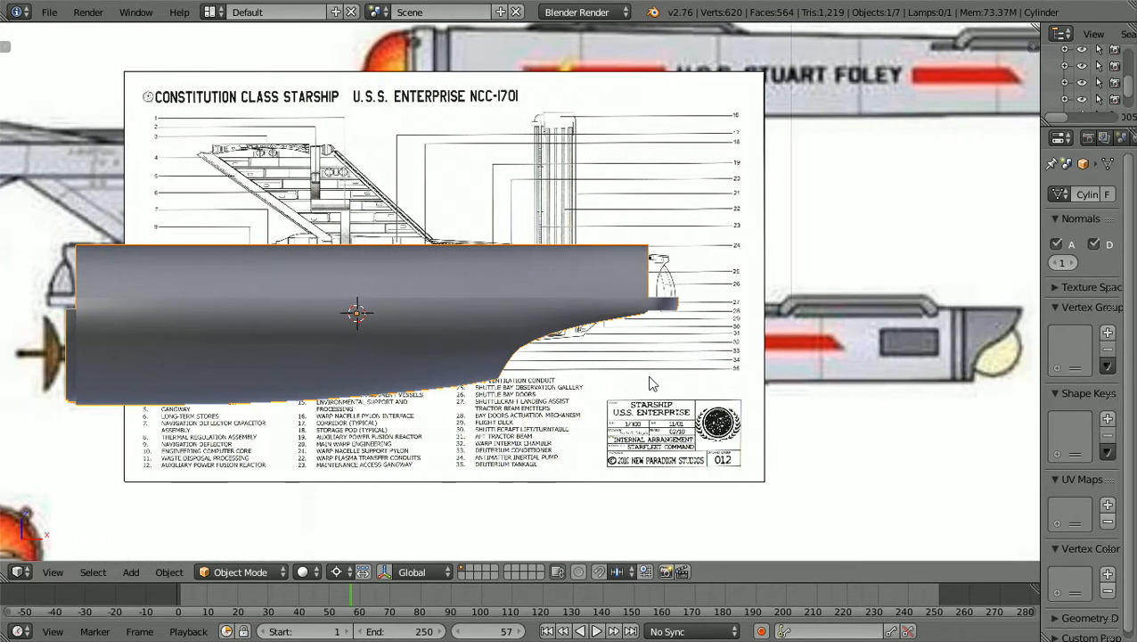
left_click(282, 571)
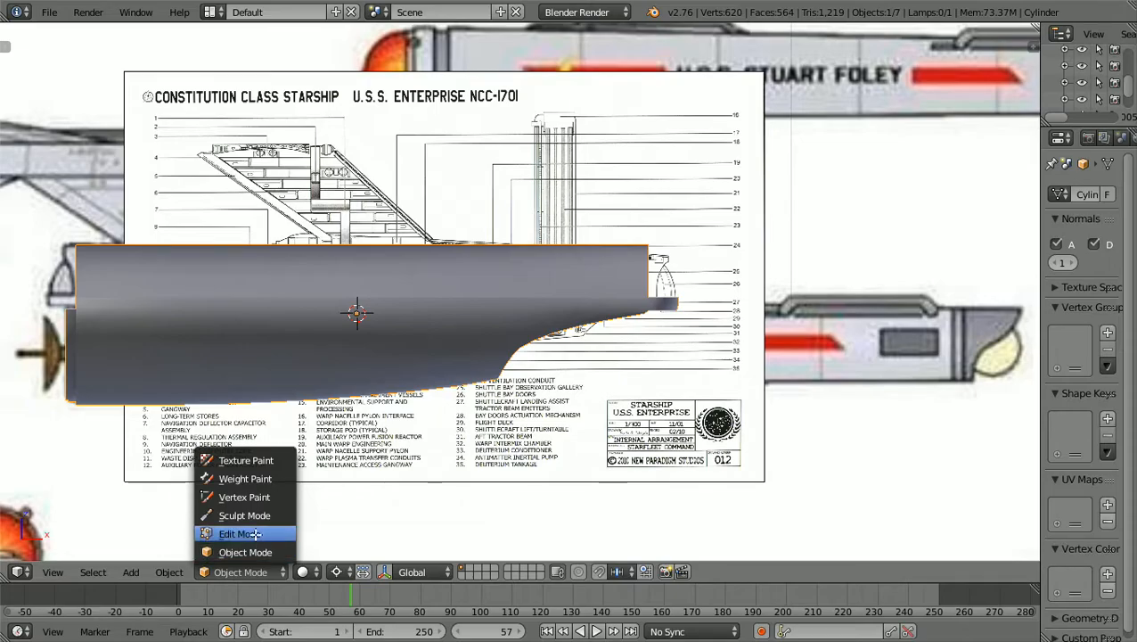
left_click(254, 540)
Examine the hull's stern and protruding deck against the shuttle bay doors on the blueprint
scroll(769, 411, "up", 2)
scroll(769, 410, "up", 4, "ctrl")
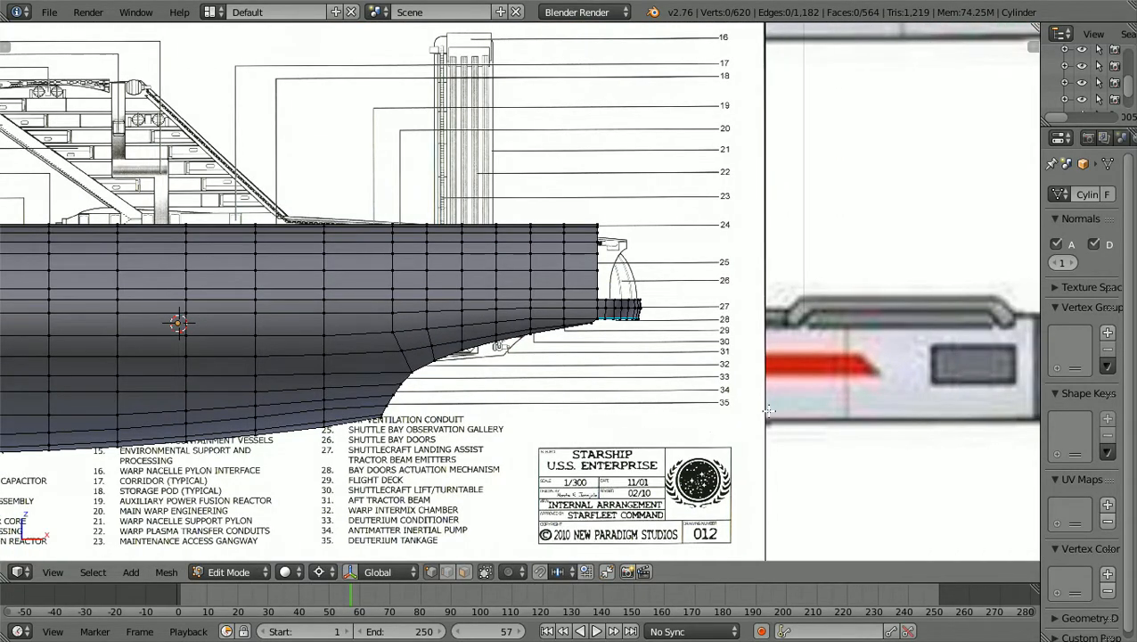
scroll(769, 411, "up", 3)
scroll(769, 411, "down", 2, "ctrl")
scroll(769, 411, "up", 4)
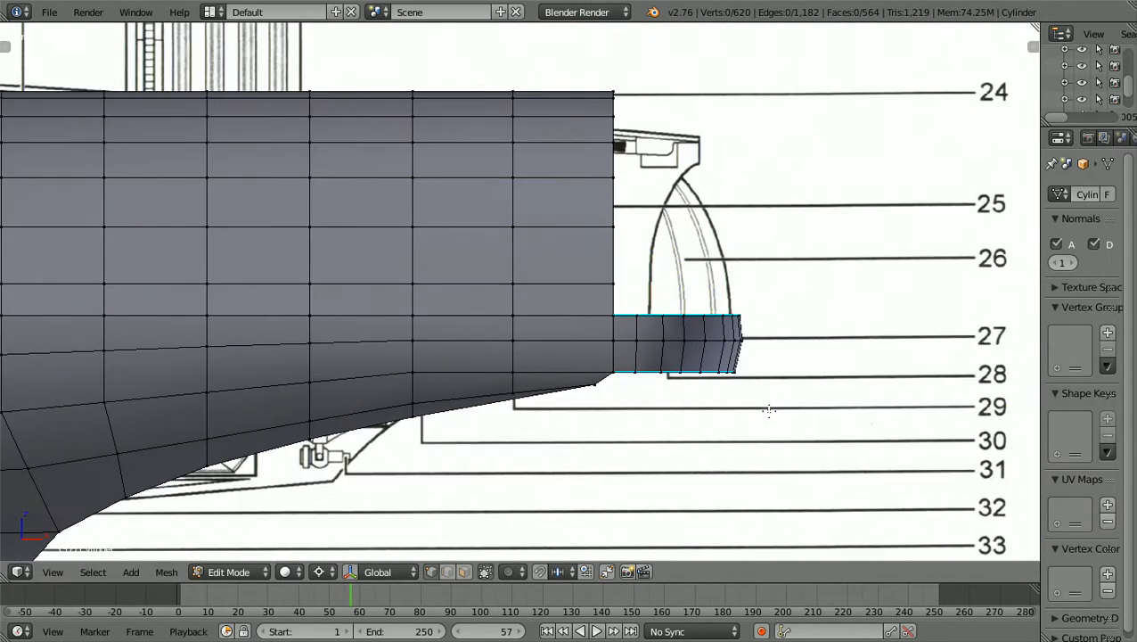
scroll(769, 411, "up", 1)
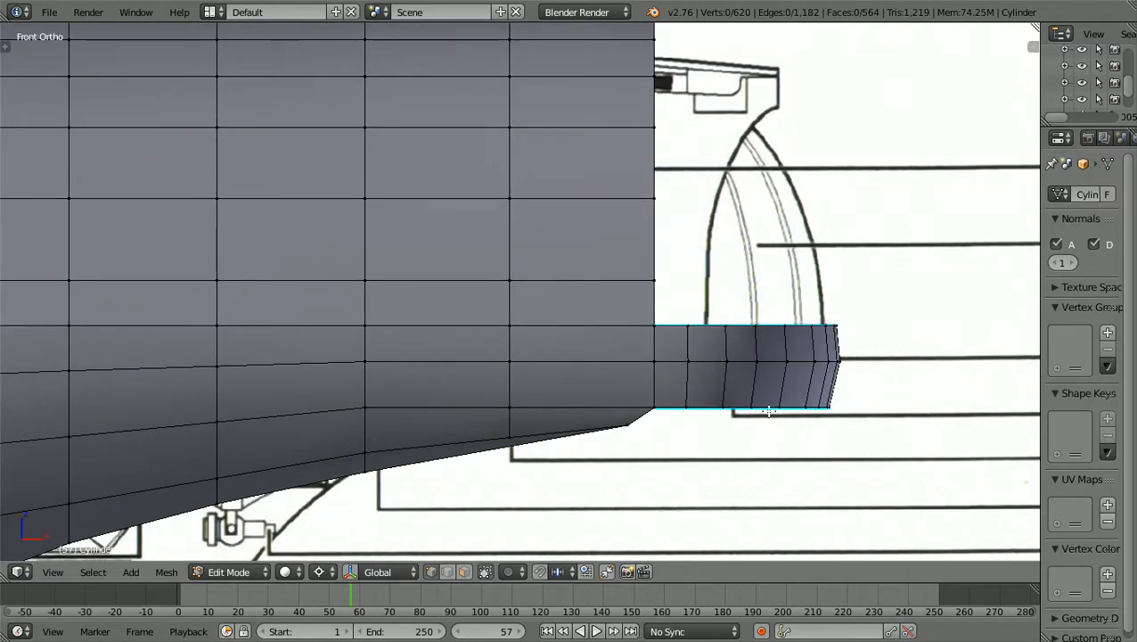
scroll(769, 411, "up", 2, "ctrl")
scroll(769, 410, "up", 1)
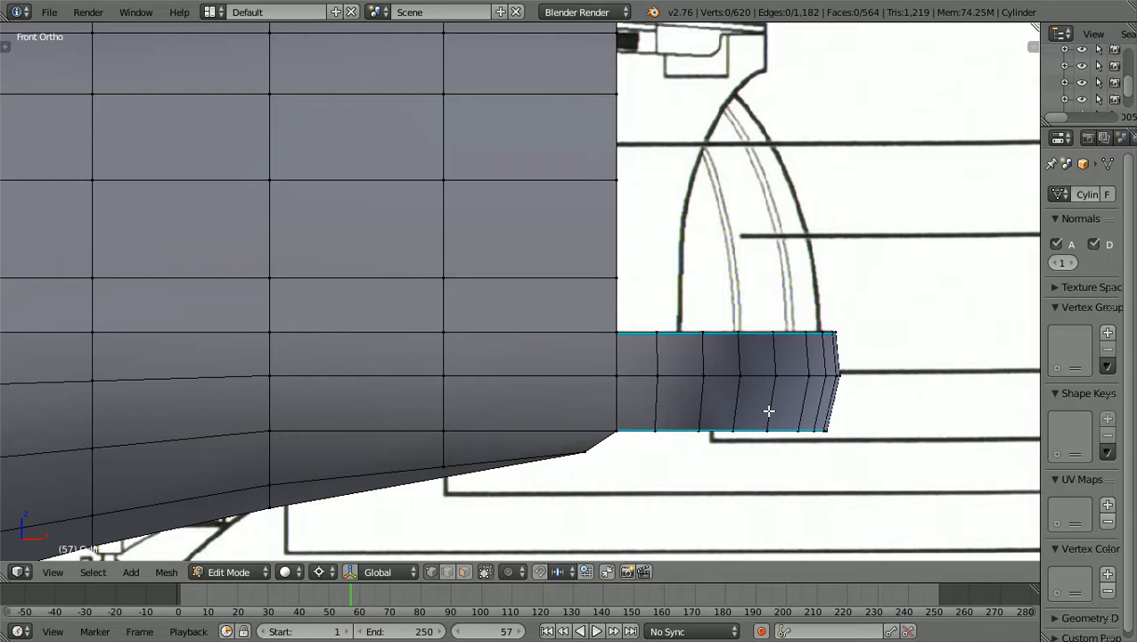
scroll(769, 410, "down", 1)
scroll(769, 411, "up", 1)
scroll(769, 410, "down", 3)
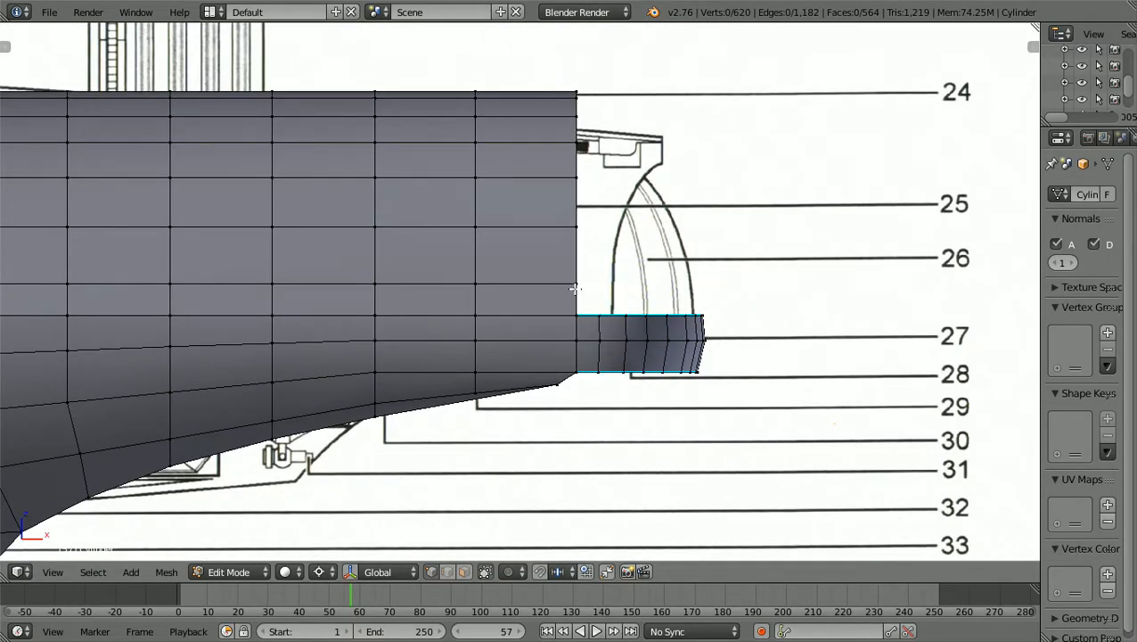
Extrude the hull's rear edge vertices above the protruding deck aft by about 0.08 along the X axis
key("z")
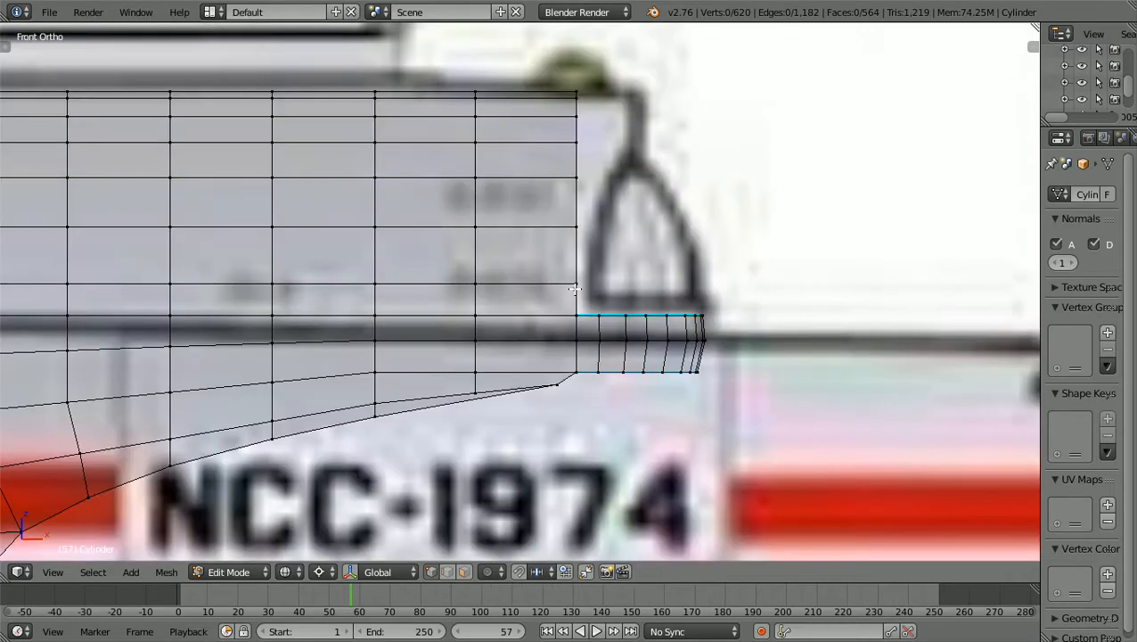
key("b")
left_click_drag(554, 292, 603, 79)
scroll(605, 164, "up", 1)
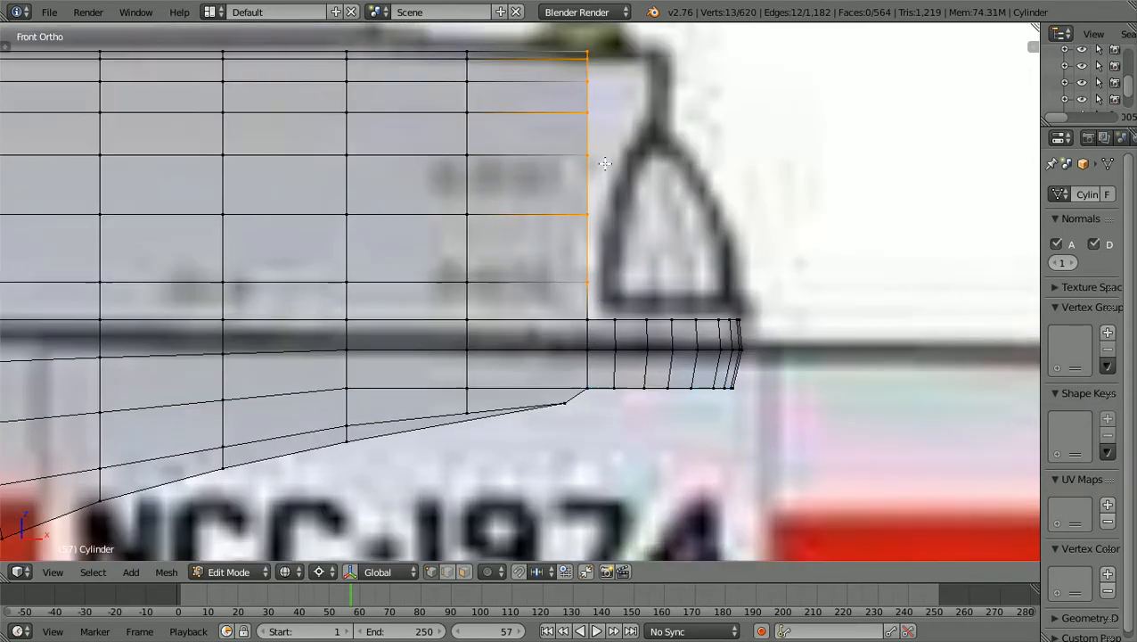
key("z")
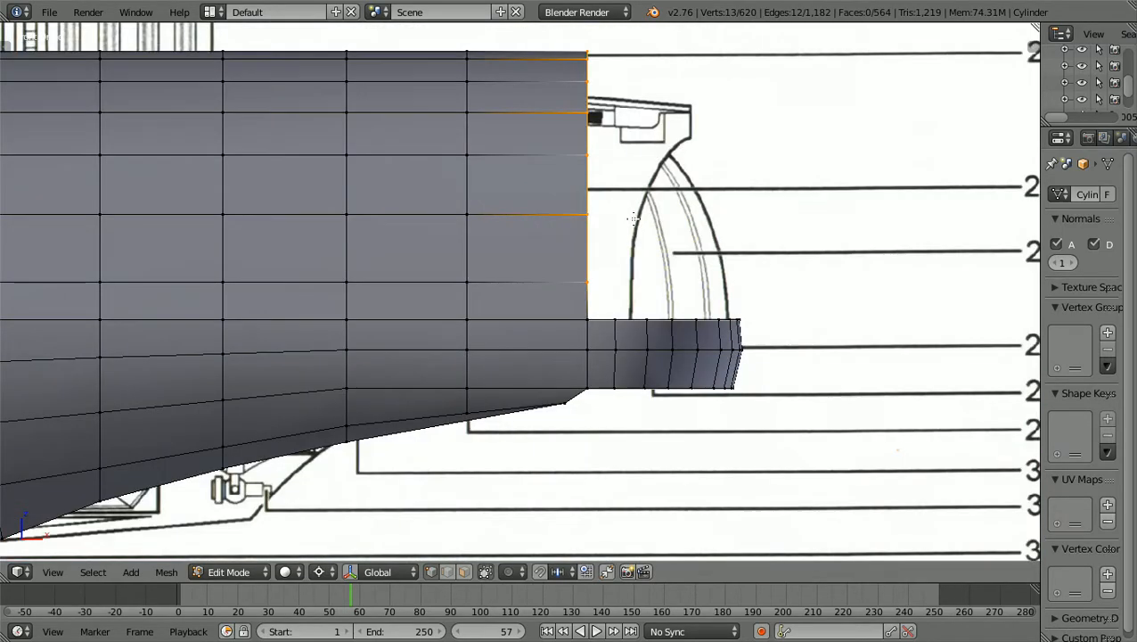
scroll(633, 218, "up", 4, "shift")
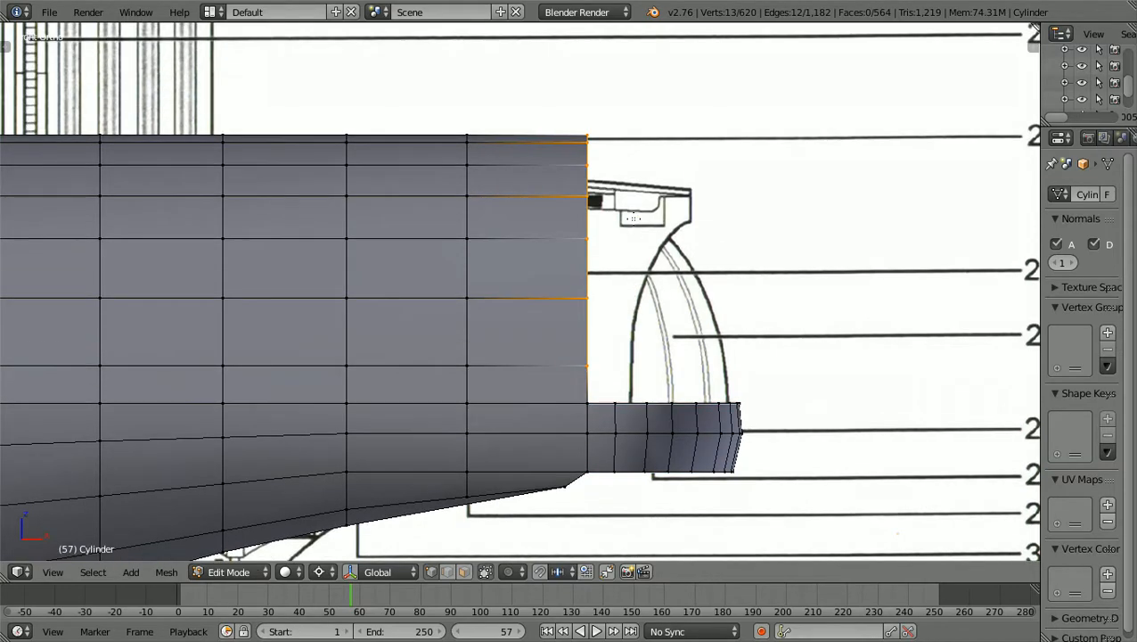
scroll(695, 284, "up", 1)
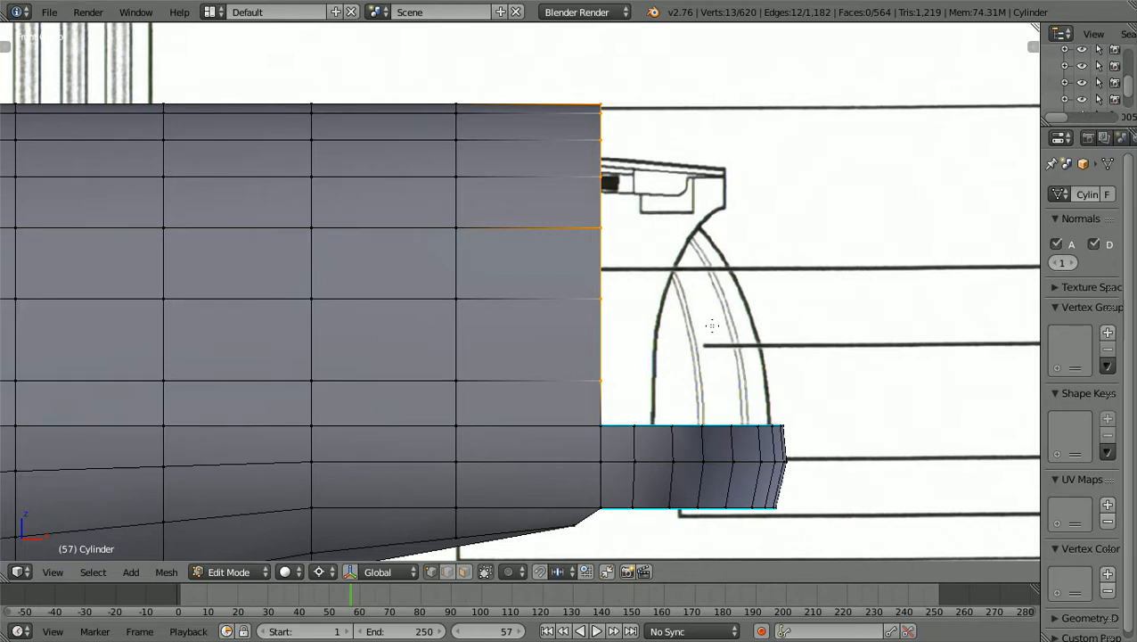
key("e")
key("x")
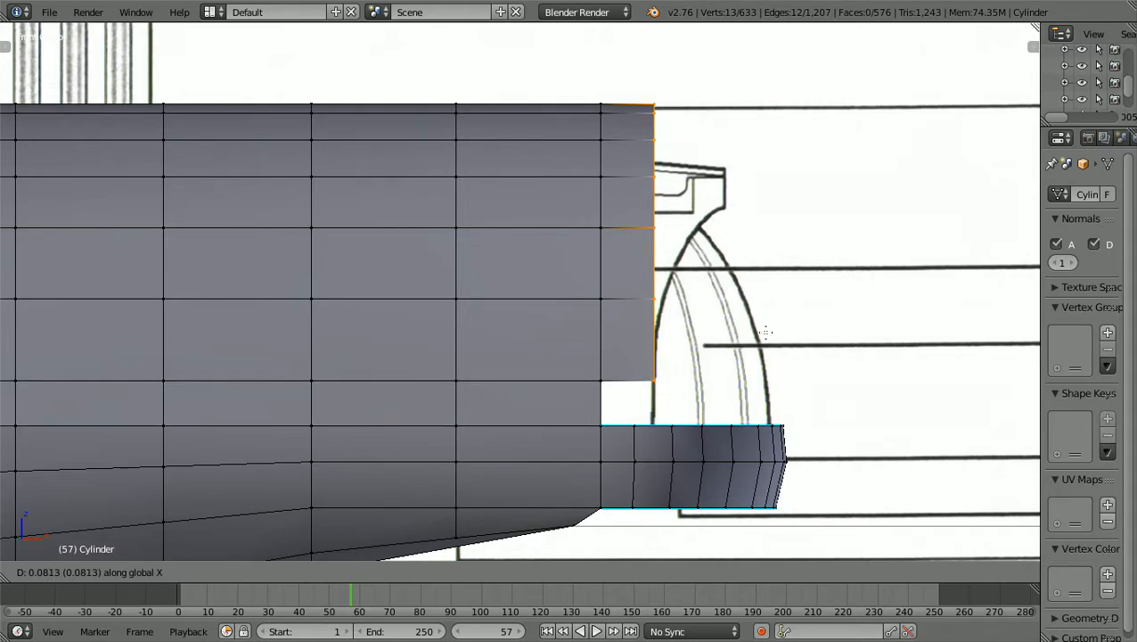
left_click(765, 333)
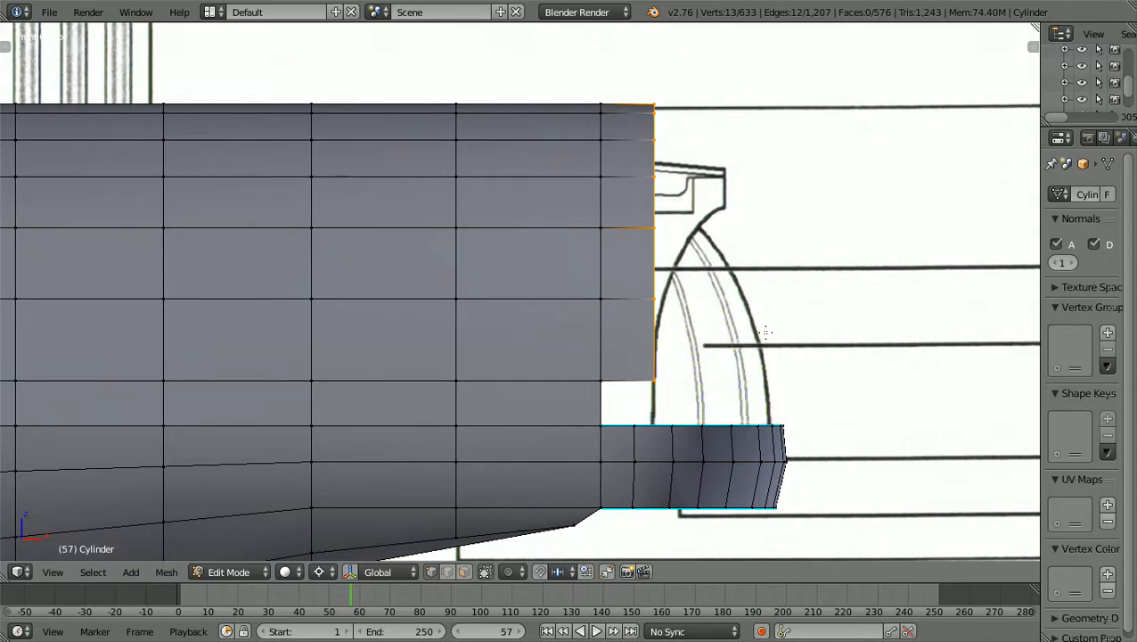
key("a")
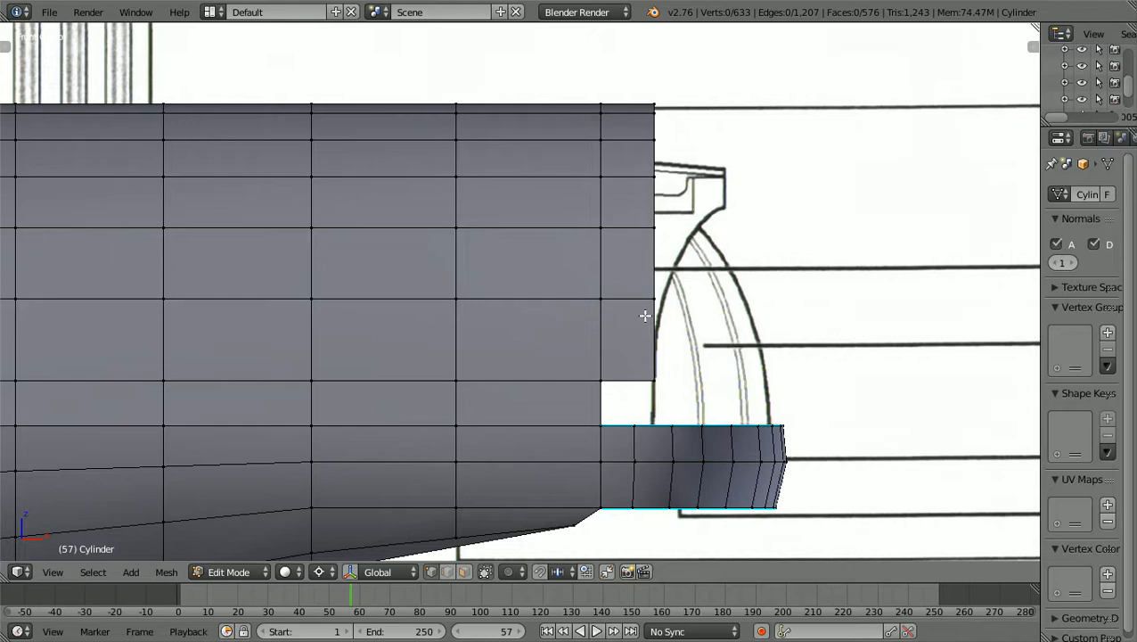
In wireframe, move all vertices of the extruded rear edge about 0.03 back toward the hull along X
key("z")
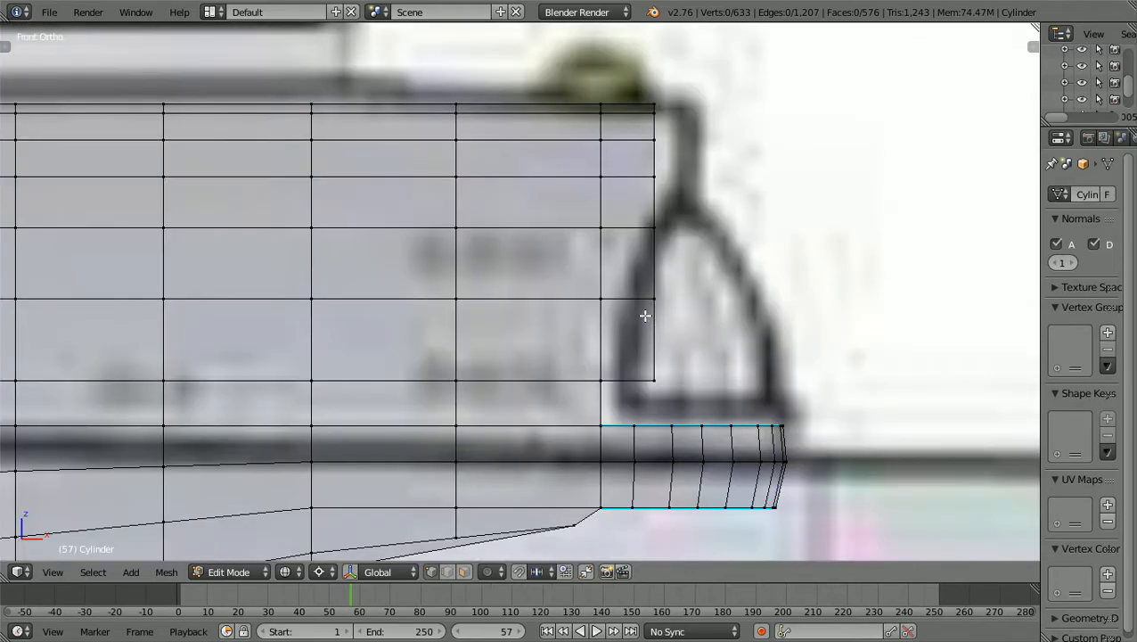
key("b")
left_click_drag(642, 318, 681, 93)
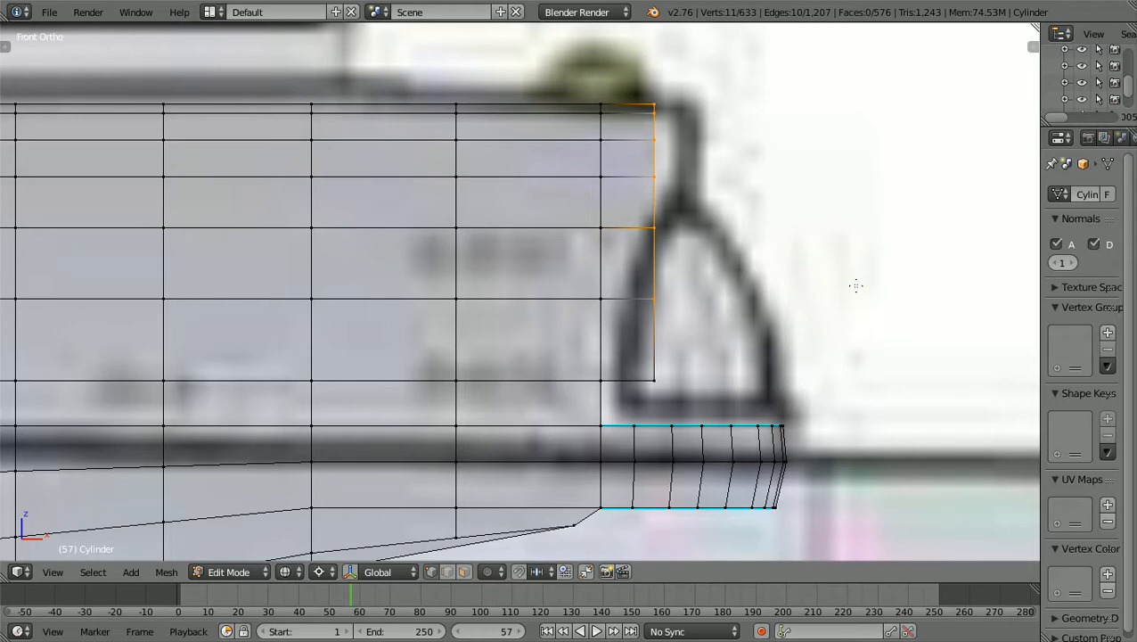
right_click(654, 382, "shift")
key("g")
key("x")
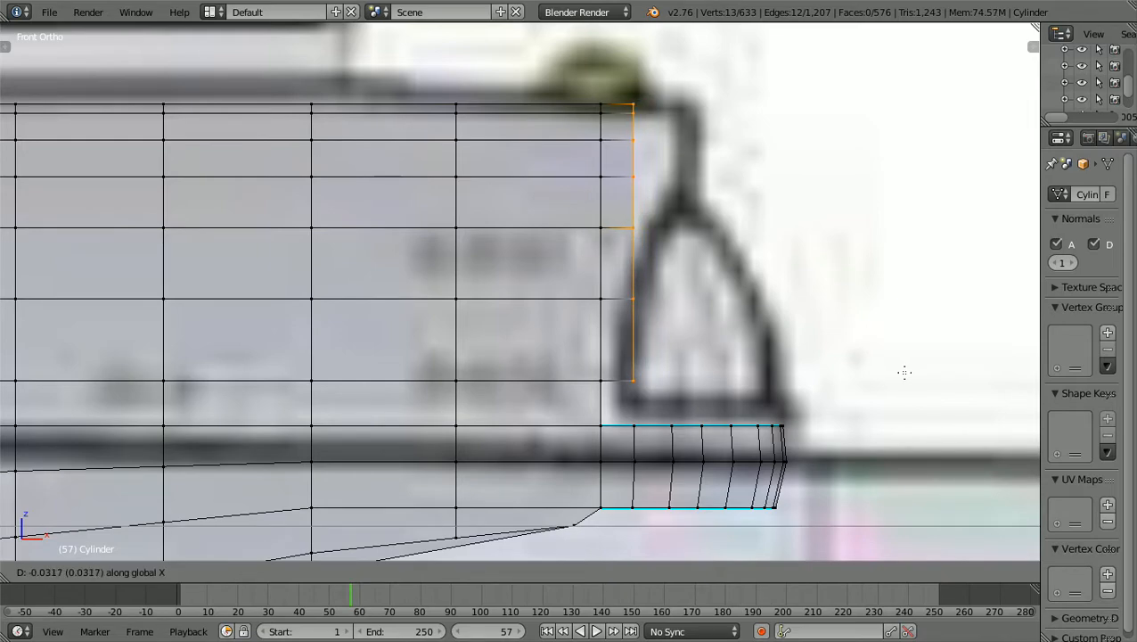
left_click(904, 373)
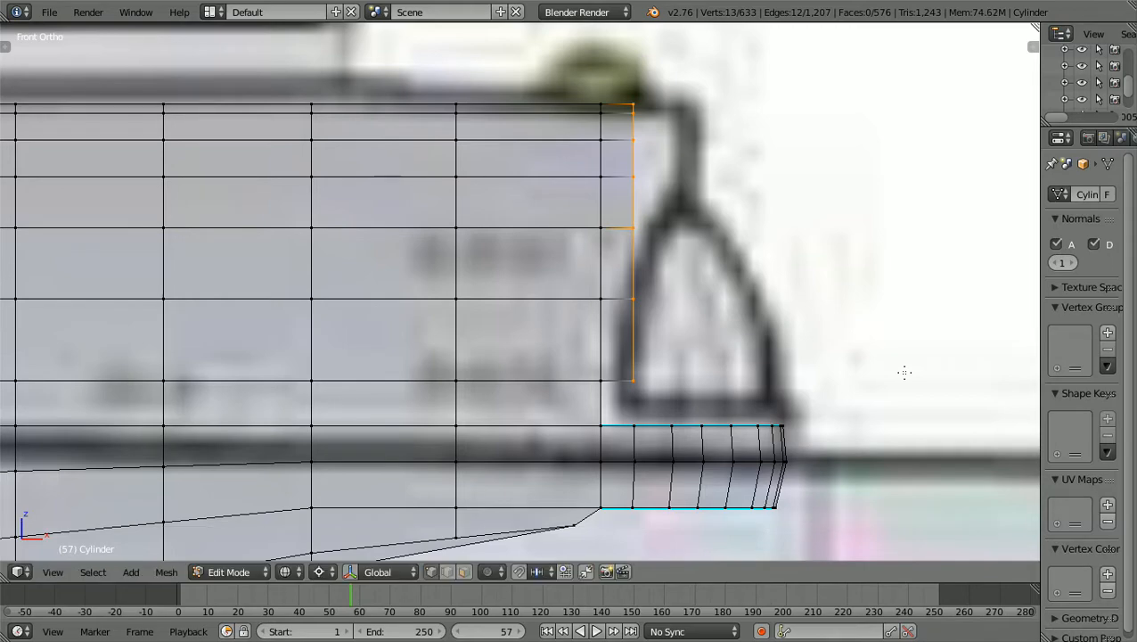
key("a")
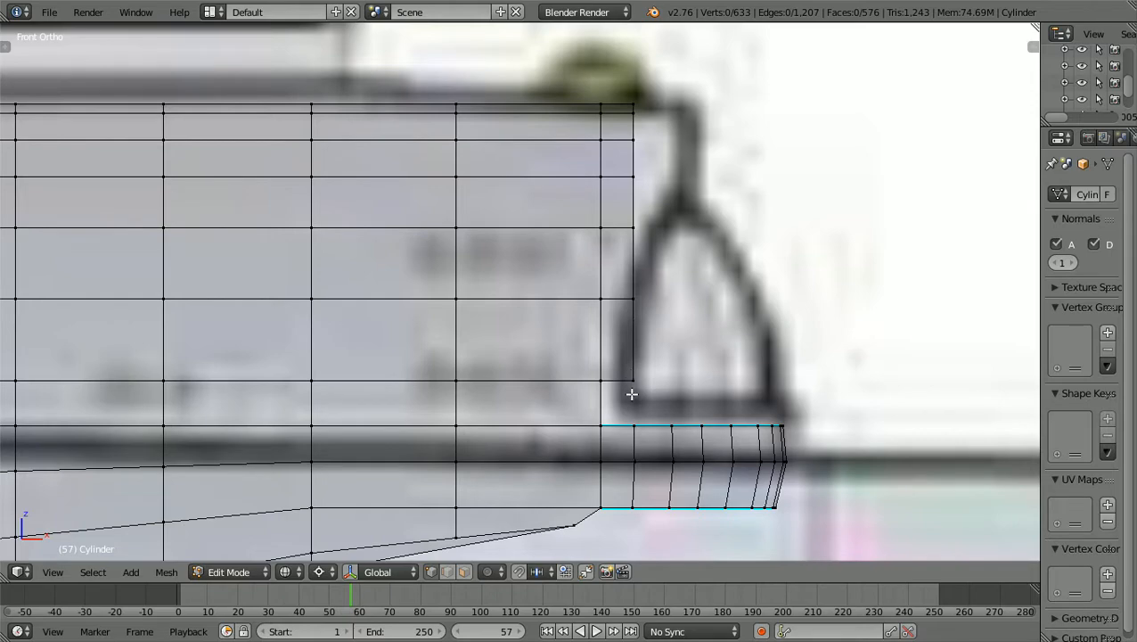
Move the lowest vertices of the extruded rear edge about 0.015 toward the hull along X
key("b")
left_click_drag(631, 398, 644, 361)
key("g")
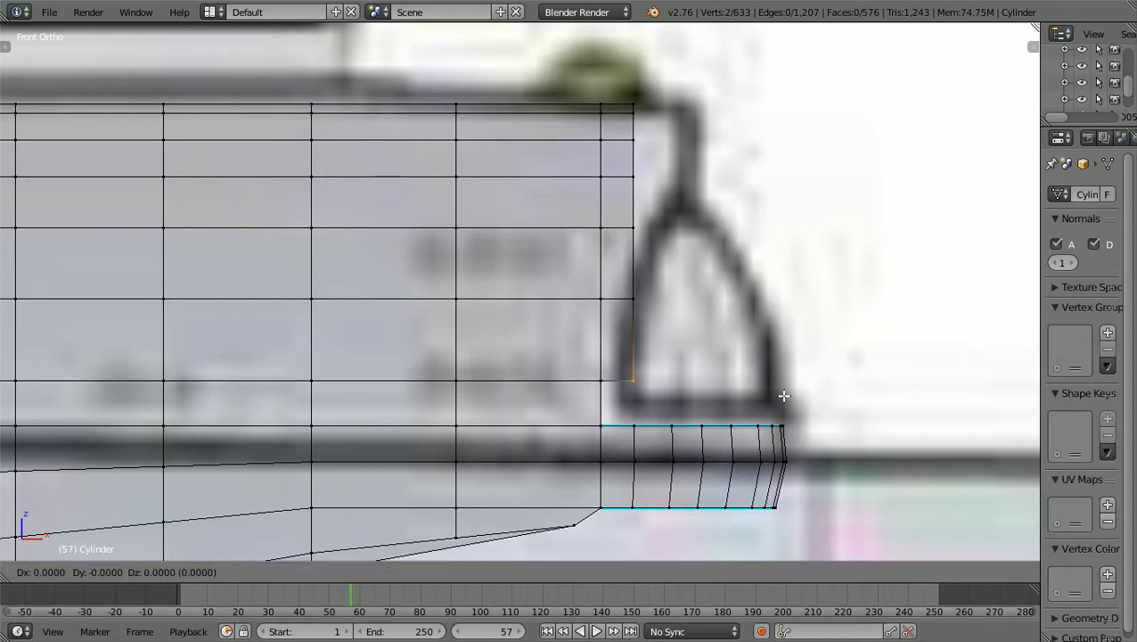
key("x")
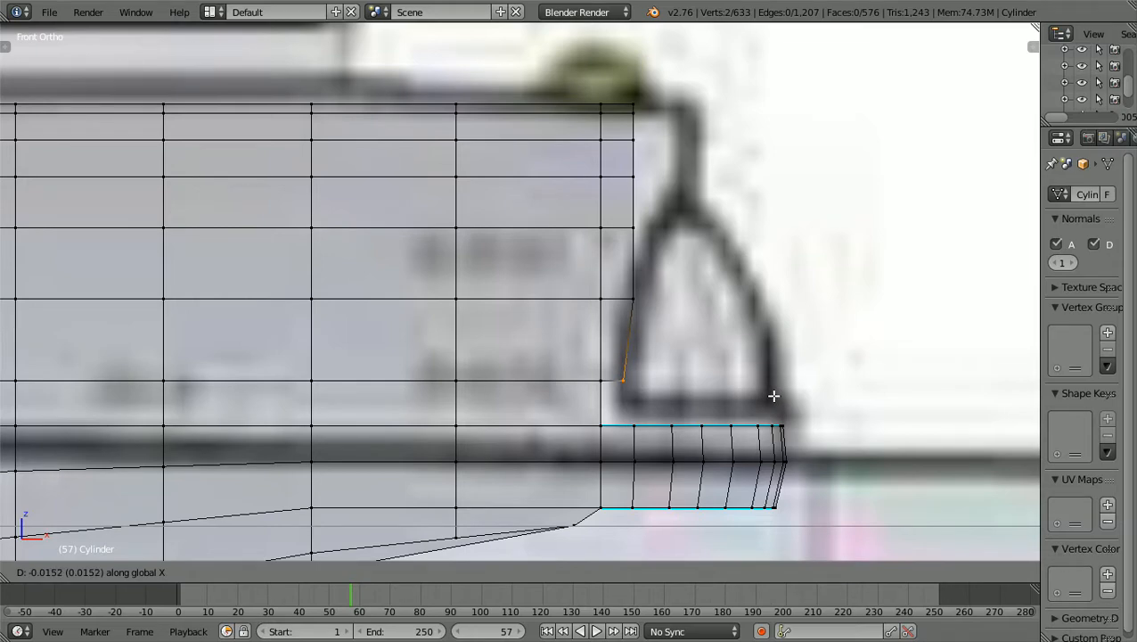
left_click(773, 395)
key("a")
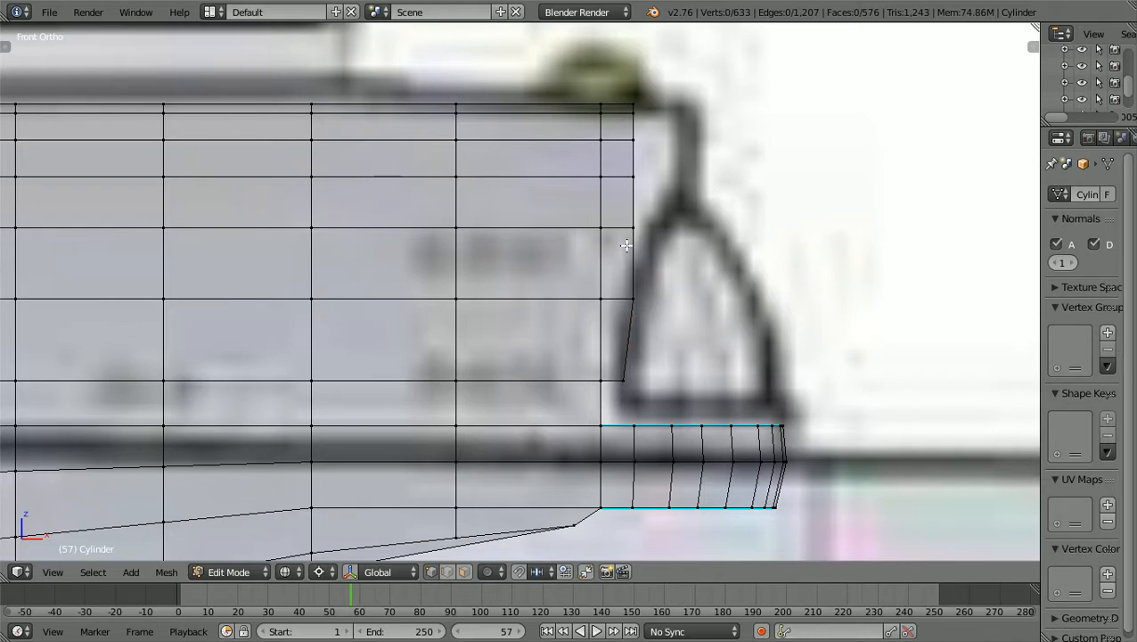
Move the rear edge vertices near the top of the bay door outline aft along X to meet the curve
key("b")
left_click_drag(622, 251, 641, 215)
key("g")
key("x")
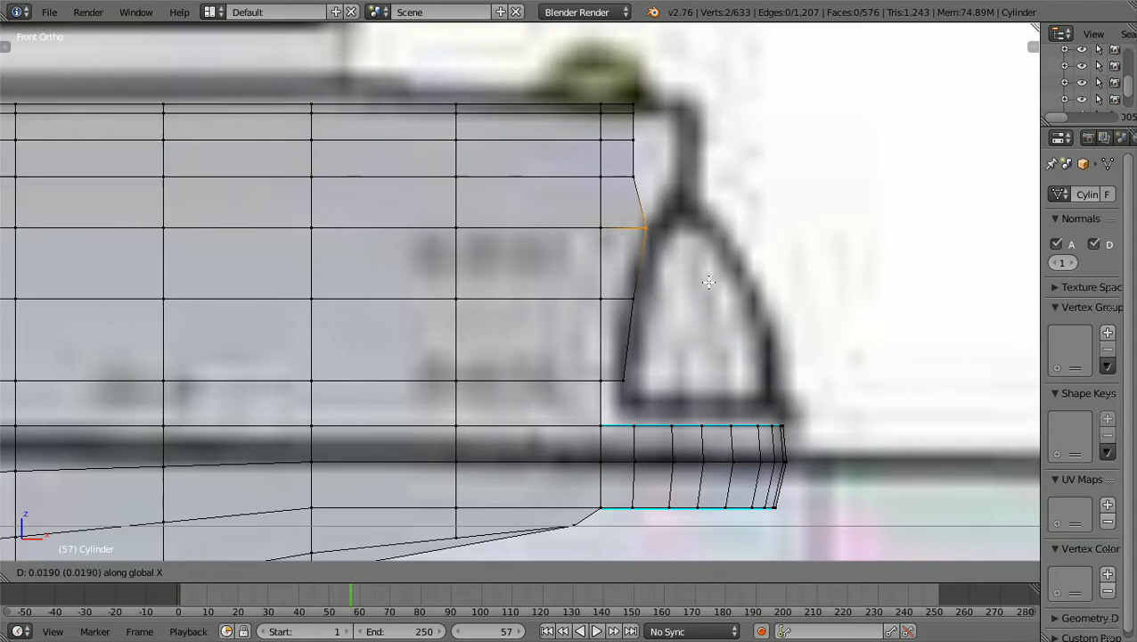
left_click(714, 284)
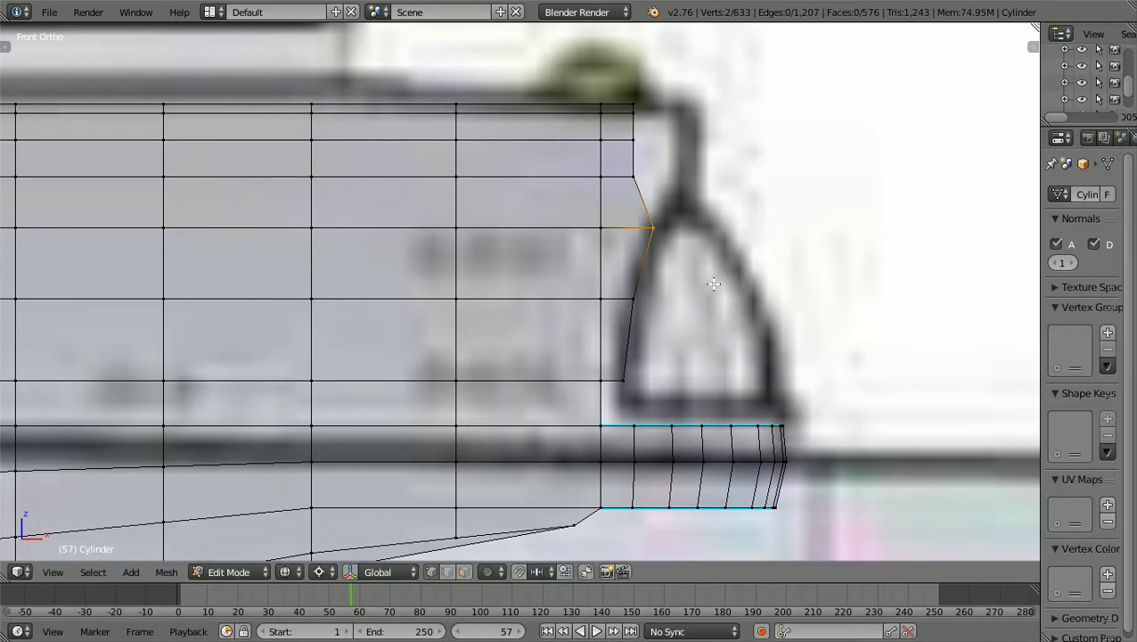
Move the top rear edge vertices above the bay door outline about 0.07 aft along X to meet the reference
key("a")
key("b")
left_click_drag(628, 197, 657, 107)
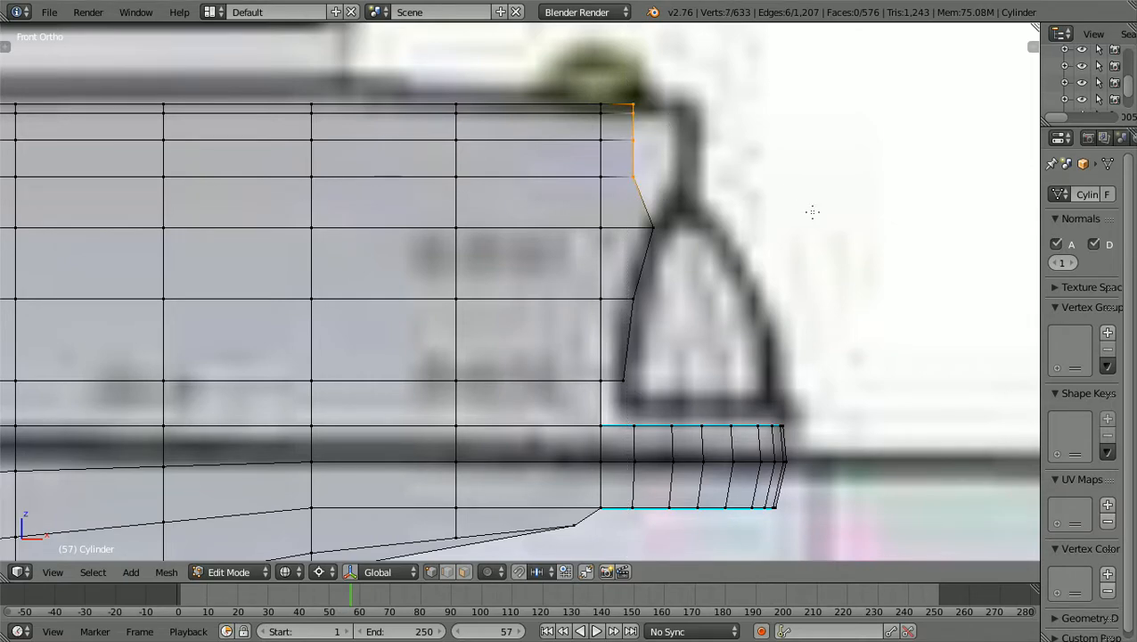
key("g")
key("x")
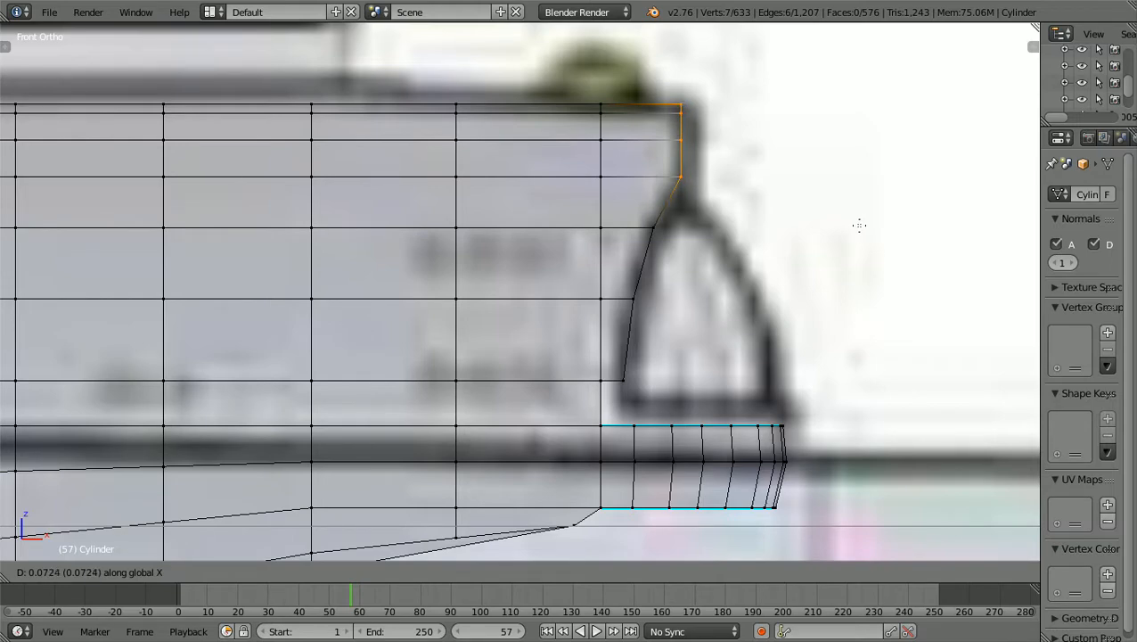
left_click(859, 225)
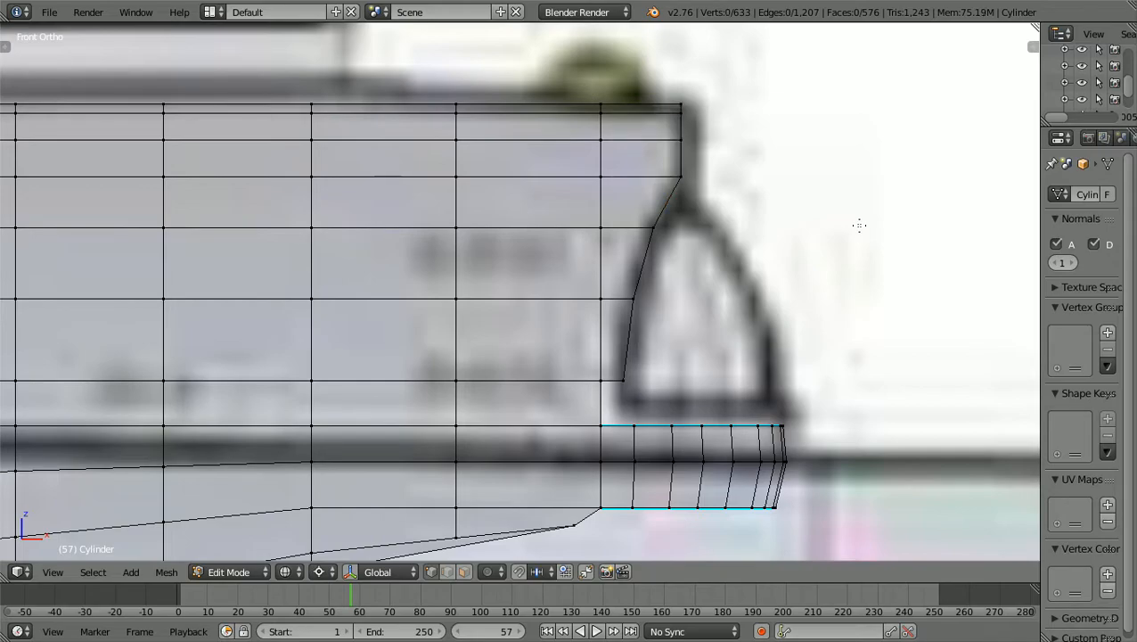
Switch to solid shading and Object Mode and examine the reshaped stern opening above the protruding deck
key("z")
scroll(846, 229, "down", 3)
mouse_move(815, 235)
middle_mouse_down()
mouse_move(769, 261)
mouse_move(764, 252)
middle_mouse_up()
scroll(764, 252, "up", 1)
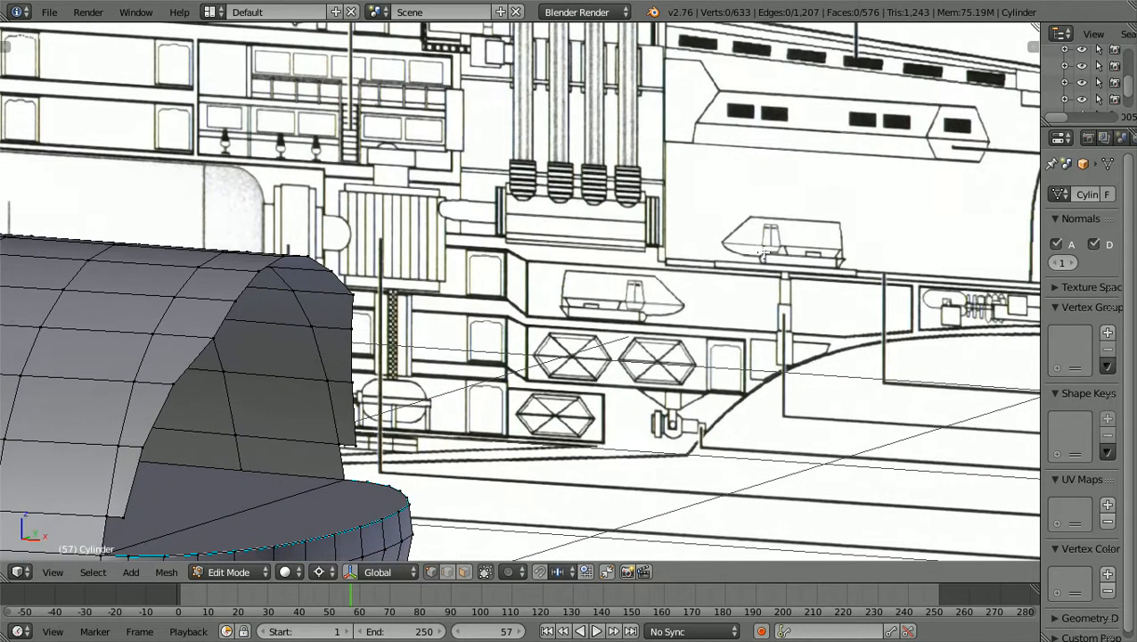
scroll(764, 252, "down", 1)
scroll(763, 252, "down", 1)
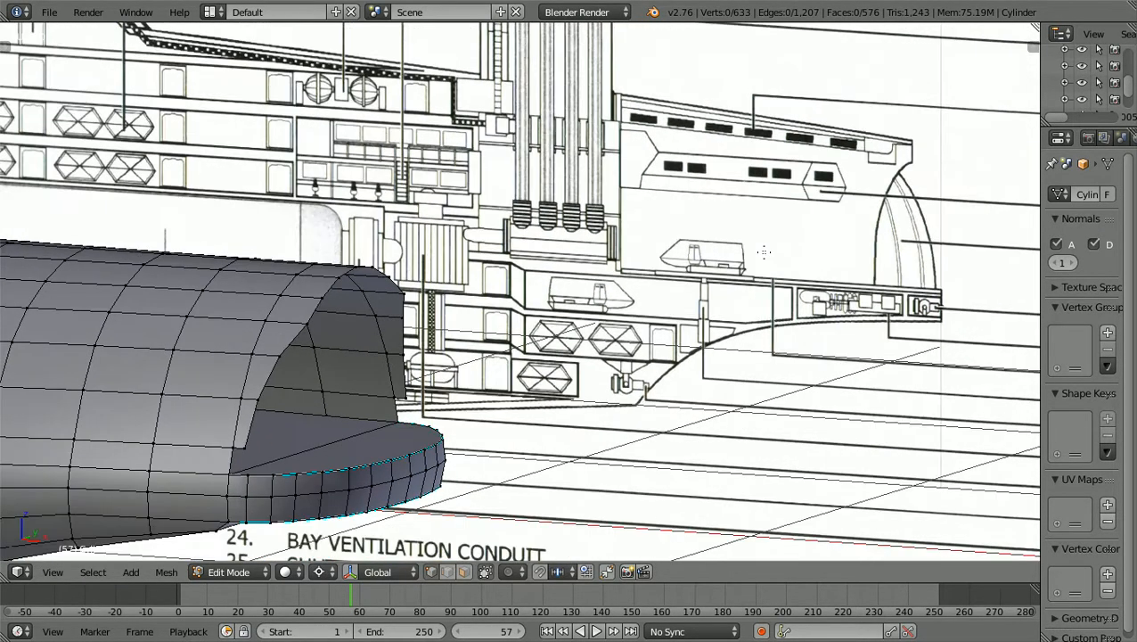
scroll(763, 252, "down", 1)
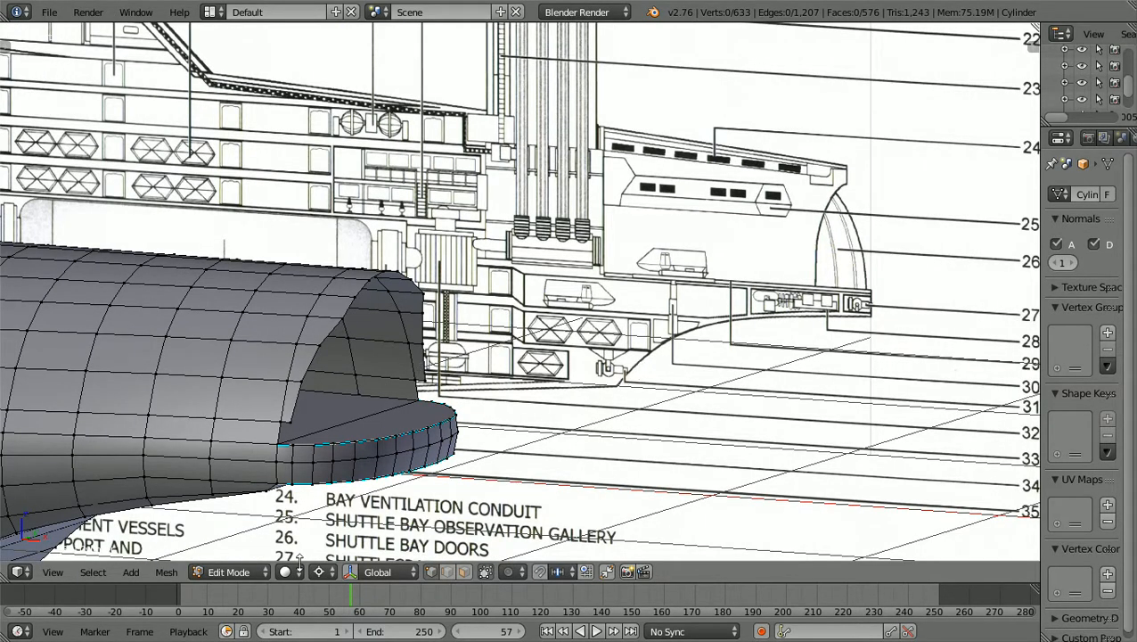
left_click(268, 572)
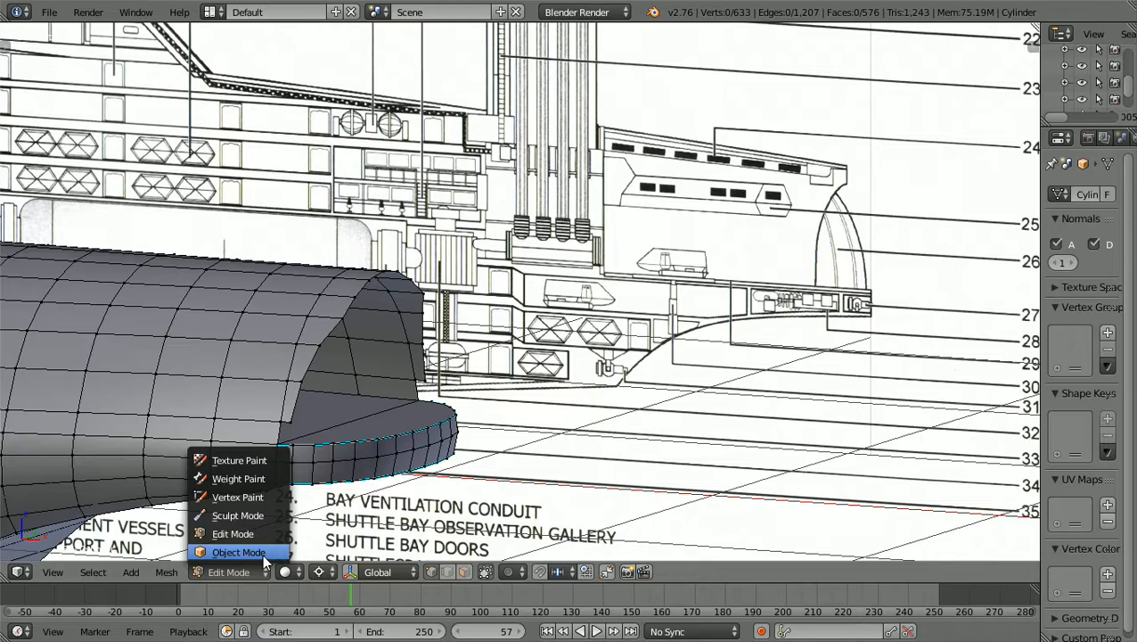
left_click(260, 553)
mouse_move(491, 480)
middle_mouse_down()
mouse_move(398, 493)
mouse_move(368, 482)
mouse_move(368, 470)
mouse_move(486, 460)
middle_mouse_up()
scroll(485, 461, "up", 1)
scroll(486, 461, "down", 1)
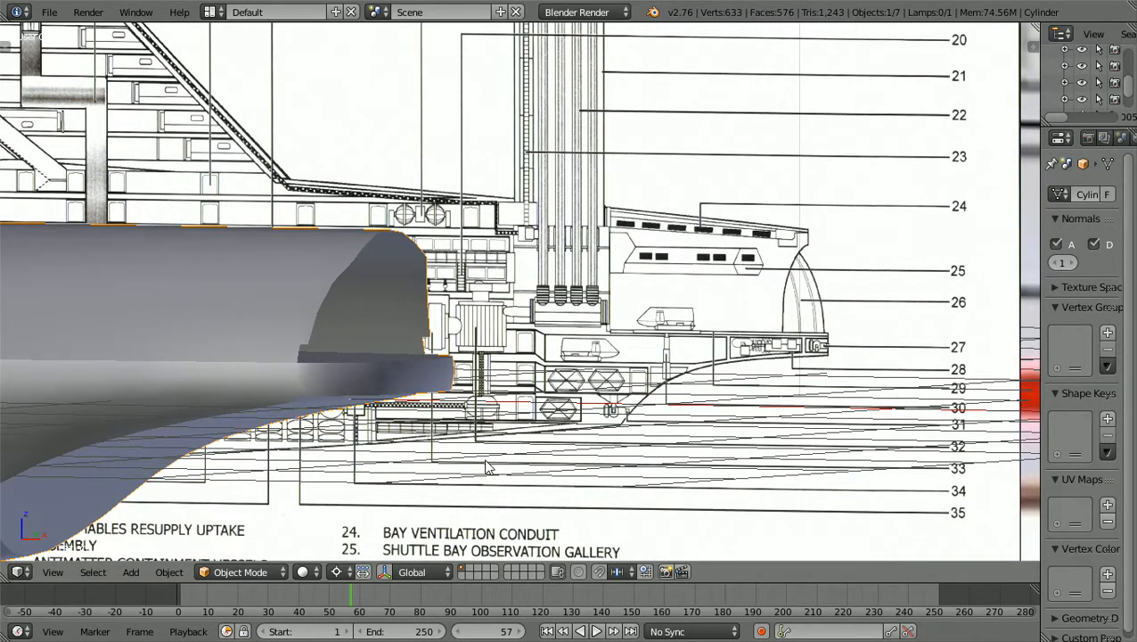
Compare the stern's side profile in front view with the shuttle bay doors in the cutaway reference drawing
key("KP_1")
scroll(488, 466, "up", 2)
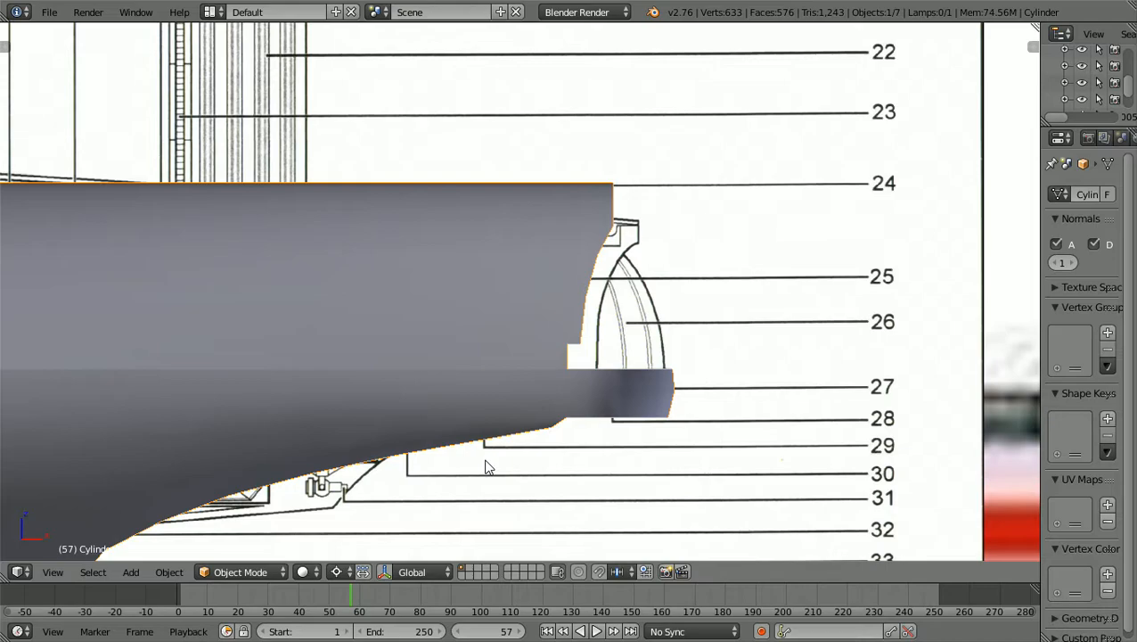
scroll(488, 466, "down", 2, "ctrl")
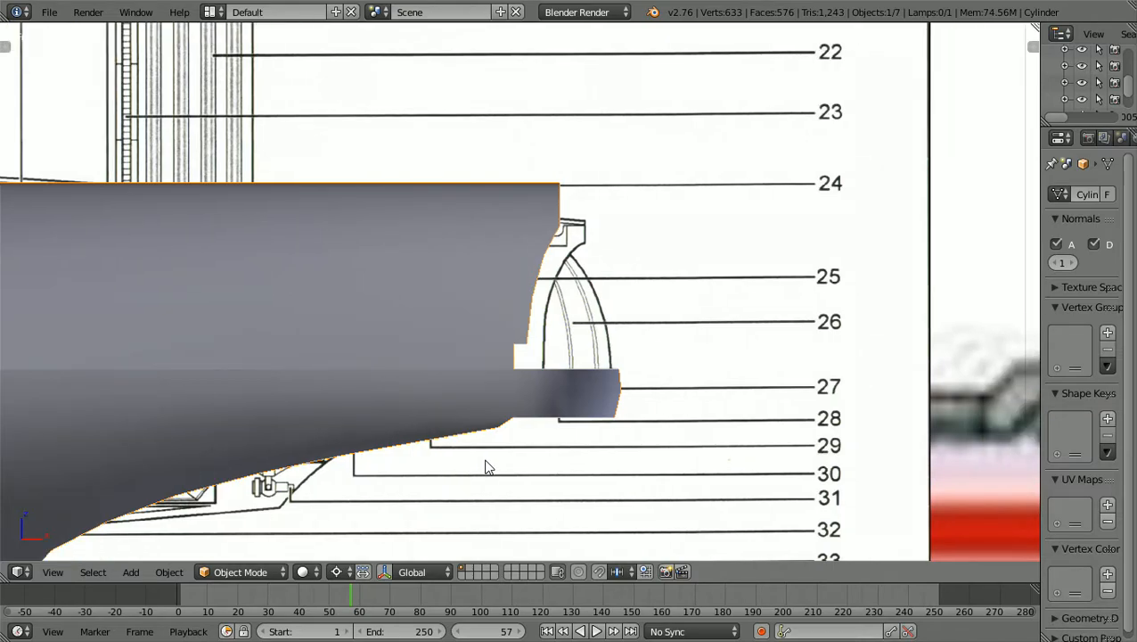
scroll(488, 466, "up", 3, "shift")
scroll(489, 466, "down", 3, "ctrl")
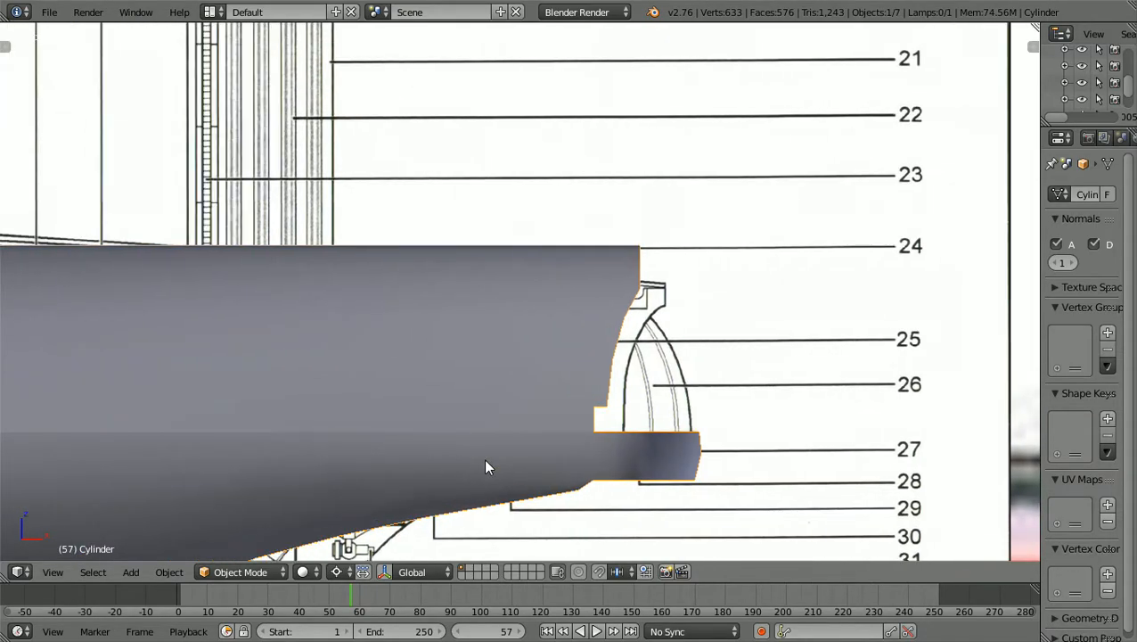
scroll(488, 466, "up", 1)
scroll(485, 466, "up", 2)
scroll(486, 467, "down", 1, "shift")
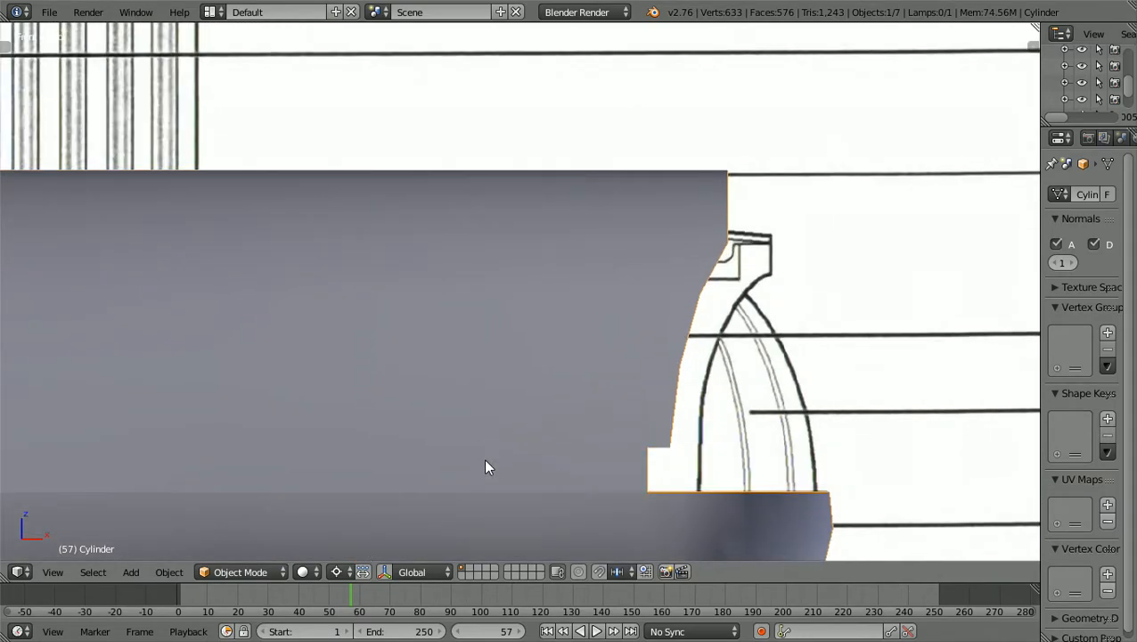
scroll(486, 466, "down", 1)
scroll(486, 466, "up", 1)
scroll(485, 466, "down", 2, "shift")
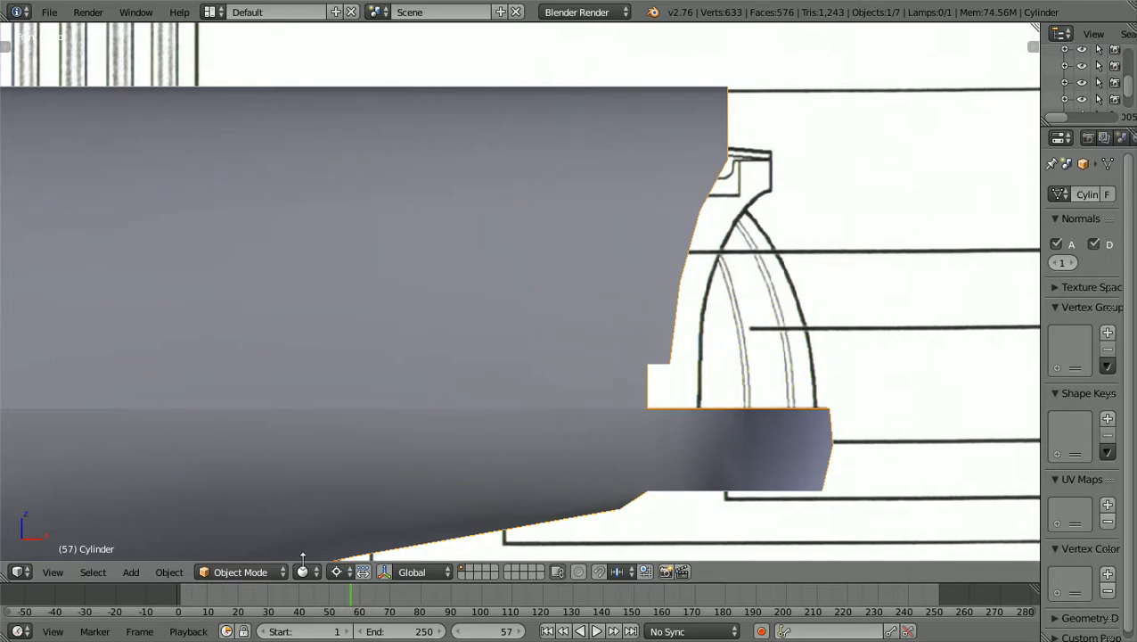
Return to Edit Mode and examine the notch between the upper hull's rear edge and the protruding deck
left_click(285, 569)
left_click(262, 533)
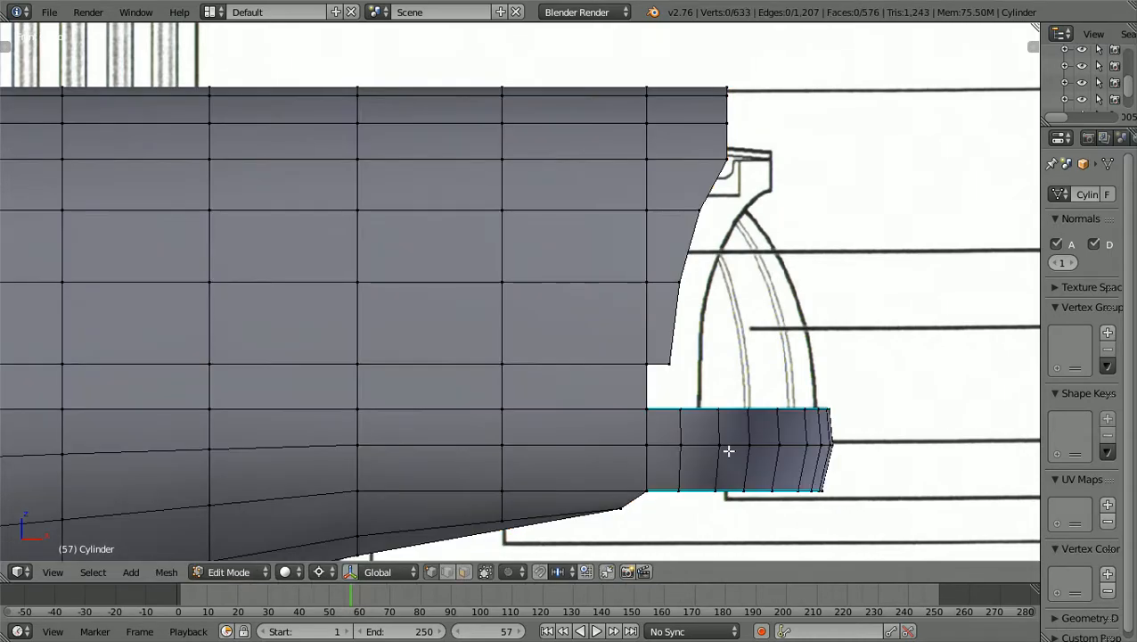
scroll(800, 443, "up", 1)
scroll(800, 443, "up", 1)
scroll(800, 443, "up", 2, "ctrl")
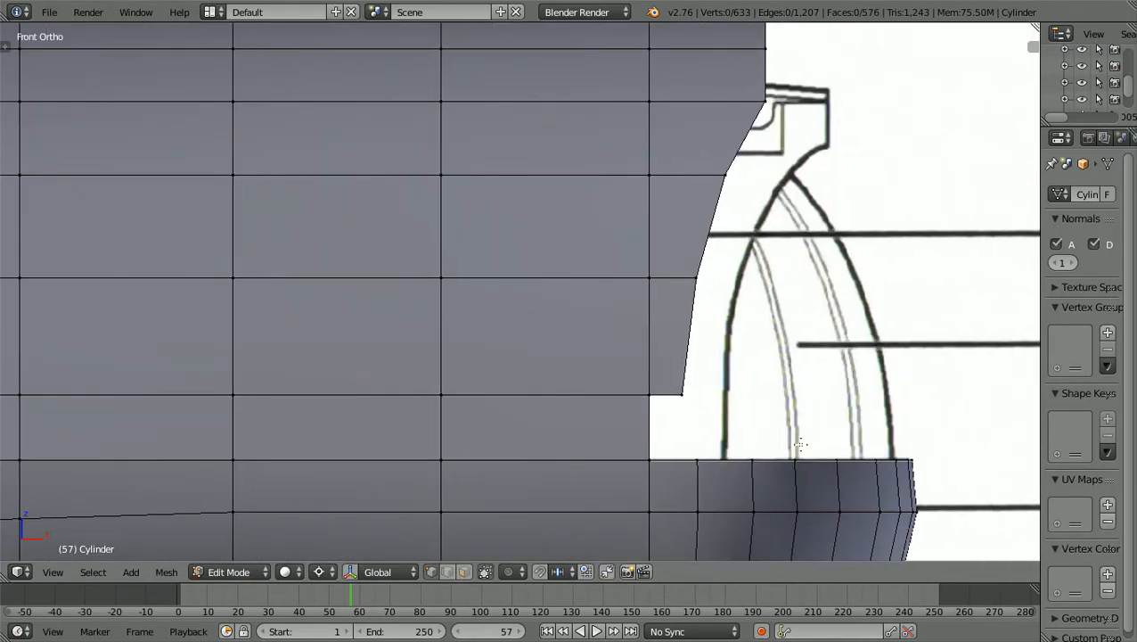
scroll(800, 442, "down", 2)
middle_click_drag(800, 443, 778, 466)
scroll(788, 460, "down", 2, "shift")
scroll(788, 460, "down", 2, "shift")
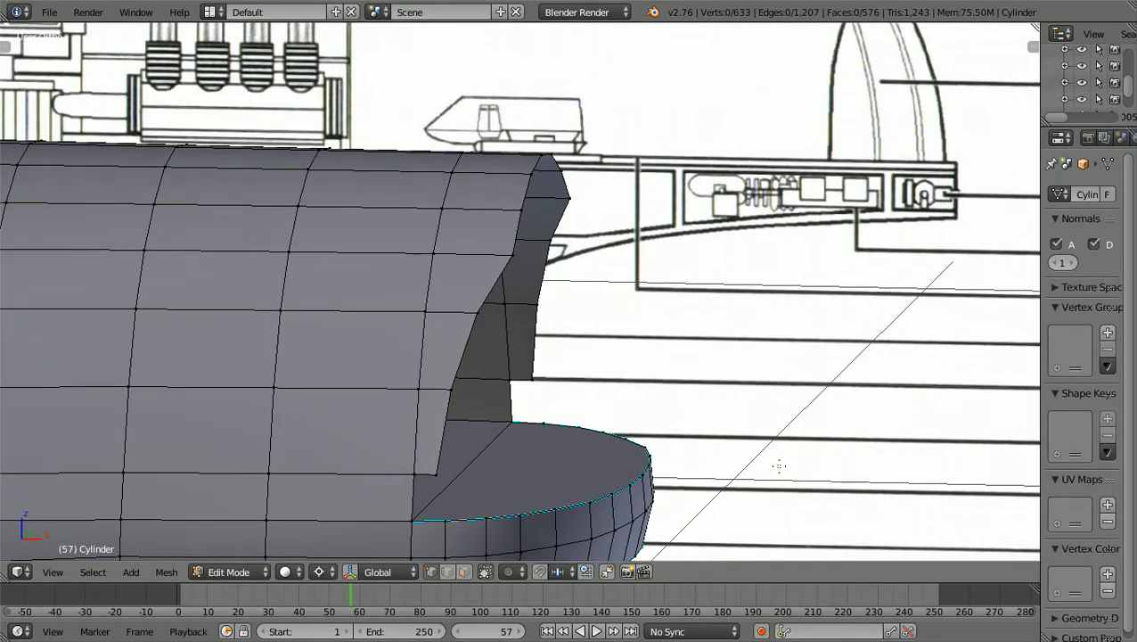
scroll(779, 465, "down", 2, "shift")
scroll(779, 465, "down", 2, "shift")
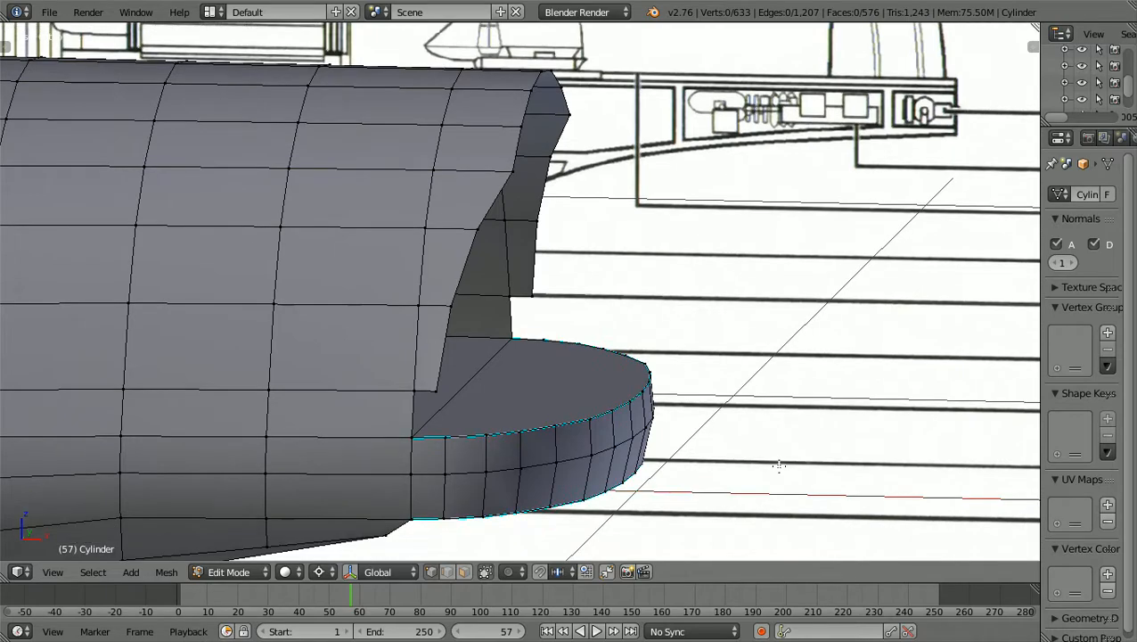
scroll(779, 466, "up", 2)
scroll(778, 465, "down", 2, "shift")
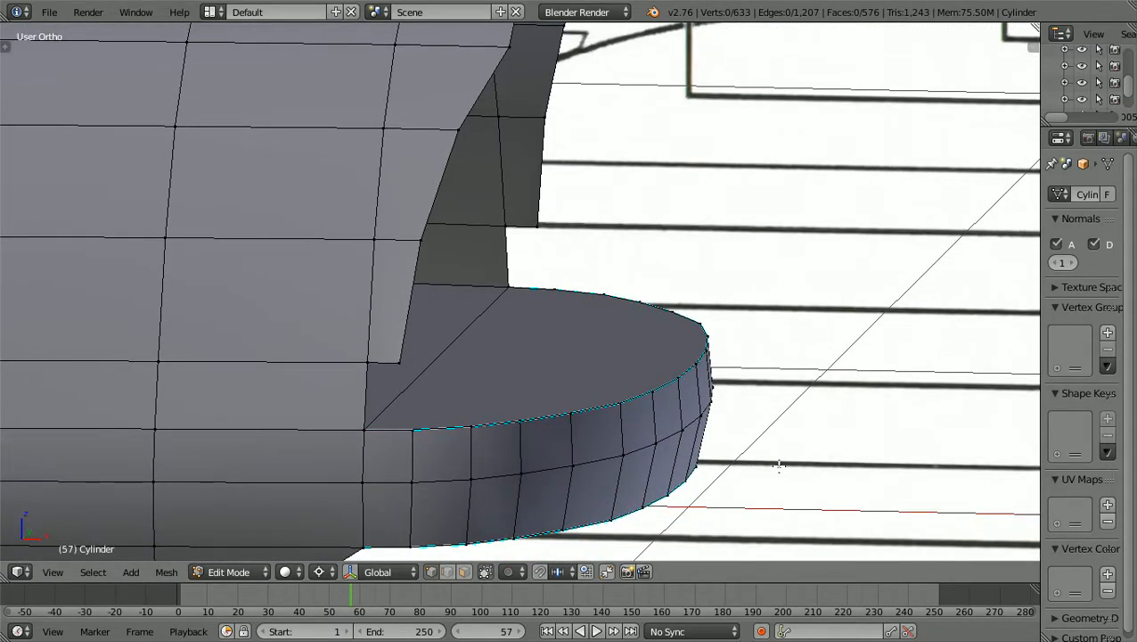
key("KP_1")
scroll(778, 465, "up", 3, "shift")
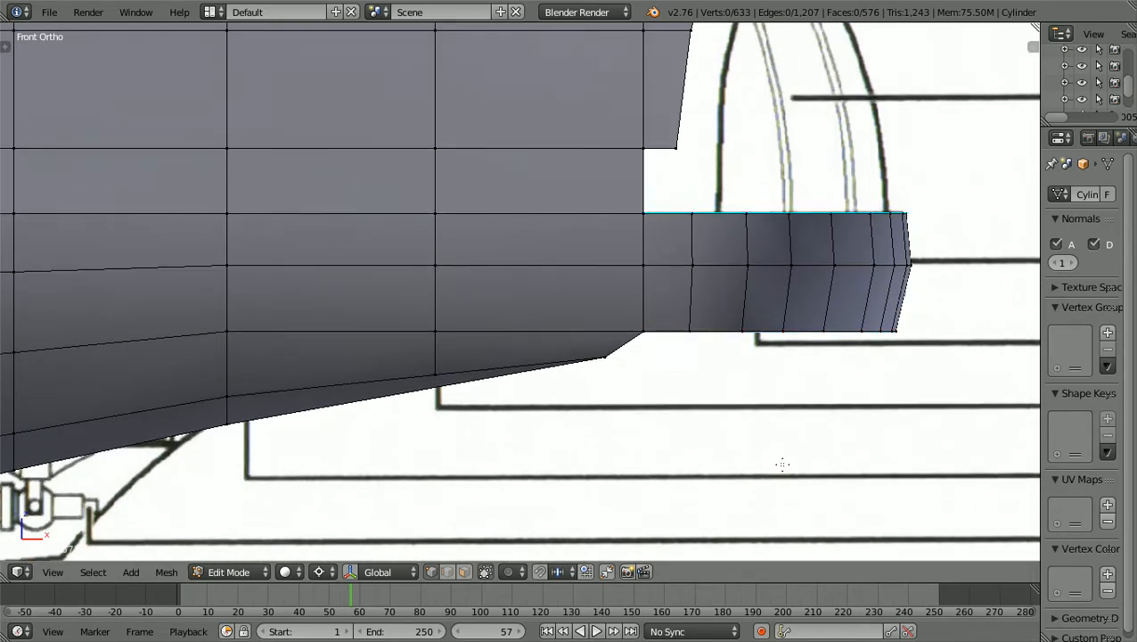
scroll(871, 449, "up", 3)
scroll(903, 447, "down", 2)
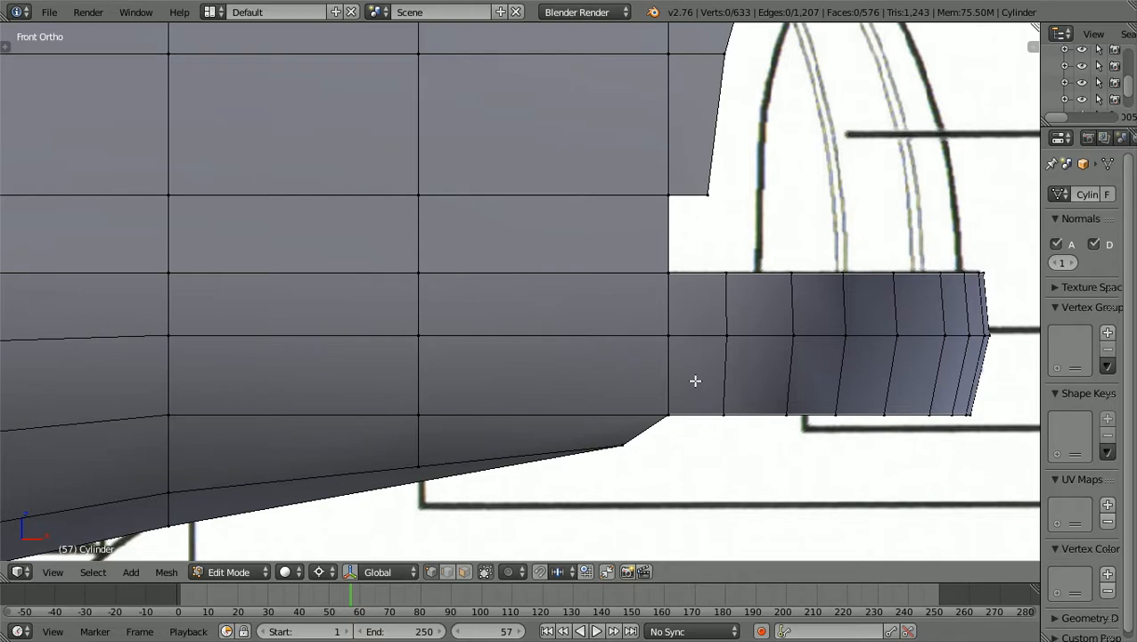
Save the model as NCC-1974USS-STUART-FOLEY6a.blend in the D:\Documents folder
left_click(49, 12)
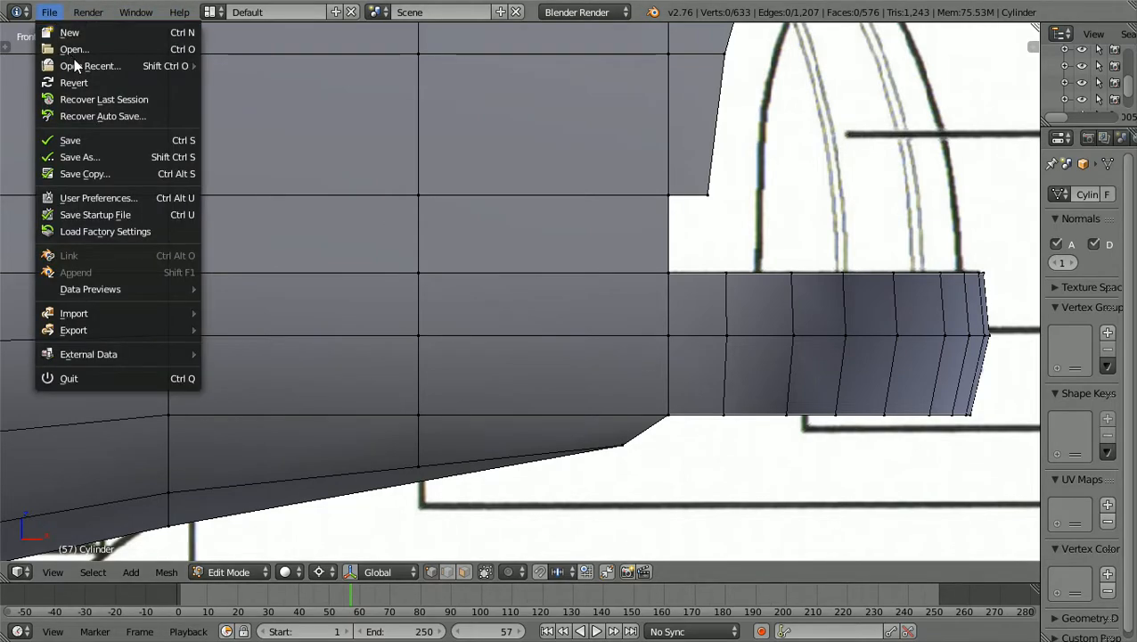
left_click(107, 156)
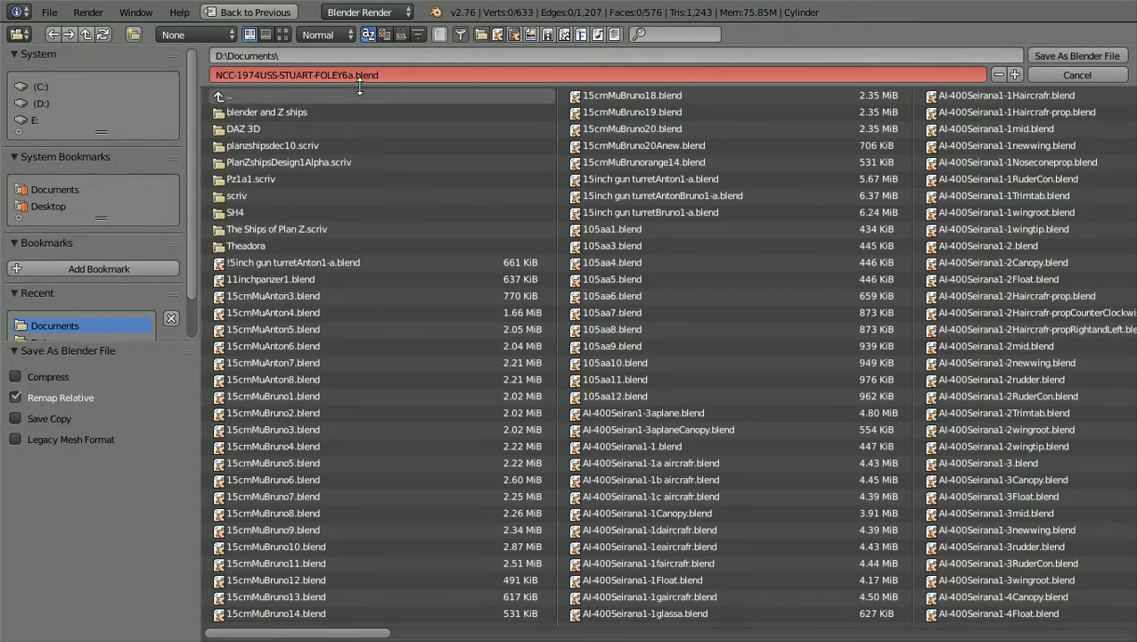
left_click(1103, 59)
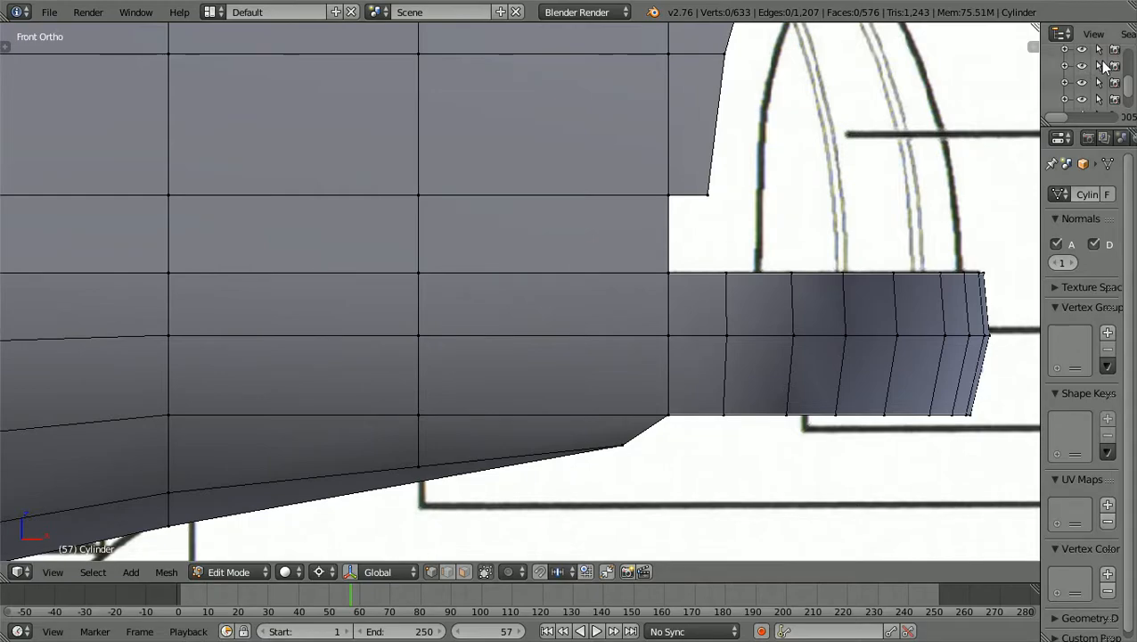
Add a centred vertical edge loop in the protruding deck's side wall, in the first segment next to the hull
key("ctrl+r")
left_click(711, 333)
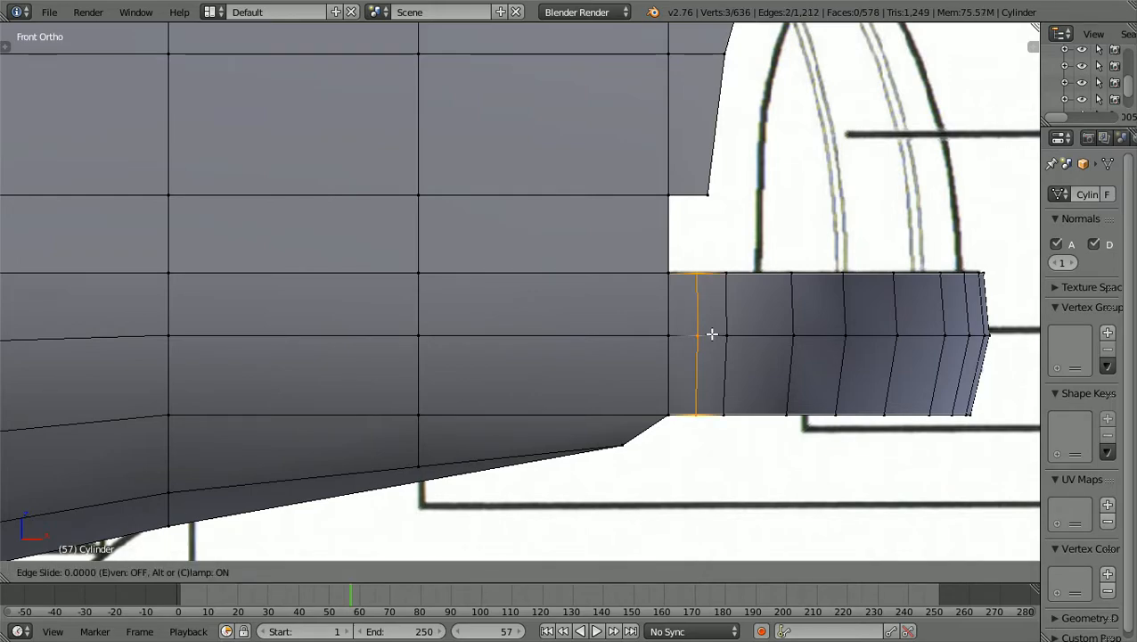
right_click(711, 333)
key("a")
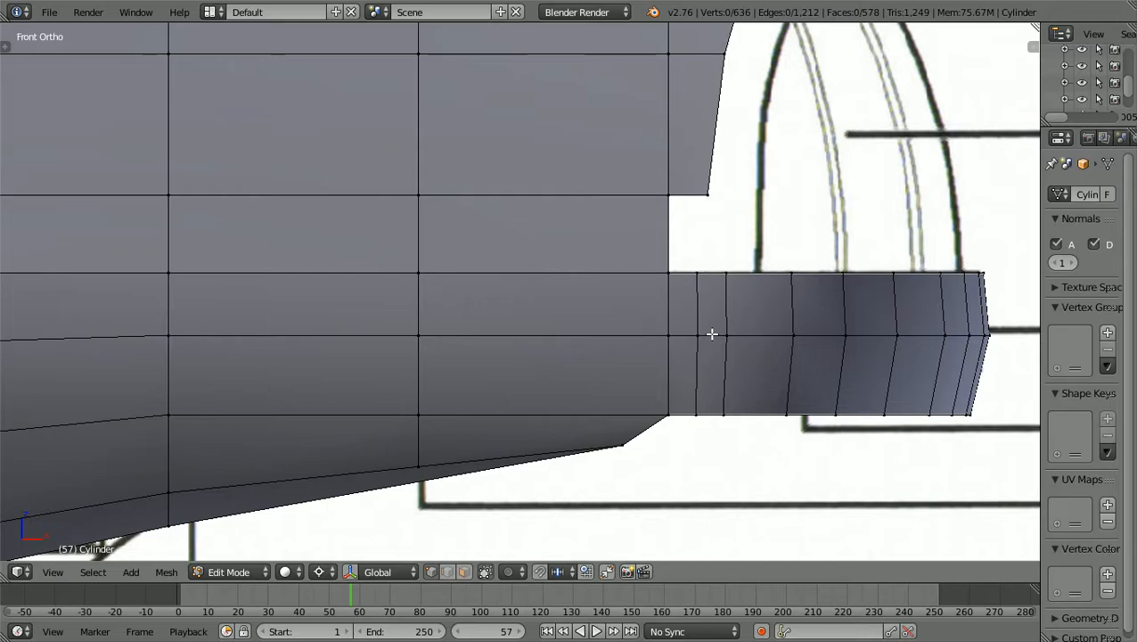
Fill the notch between the upper hull's rear edge and the deck's top edge with a face on the near side
scroll(712, 335, "up", 1, "ctrl")
middle_click_drag(707, 337, 704, 345)
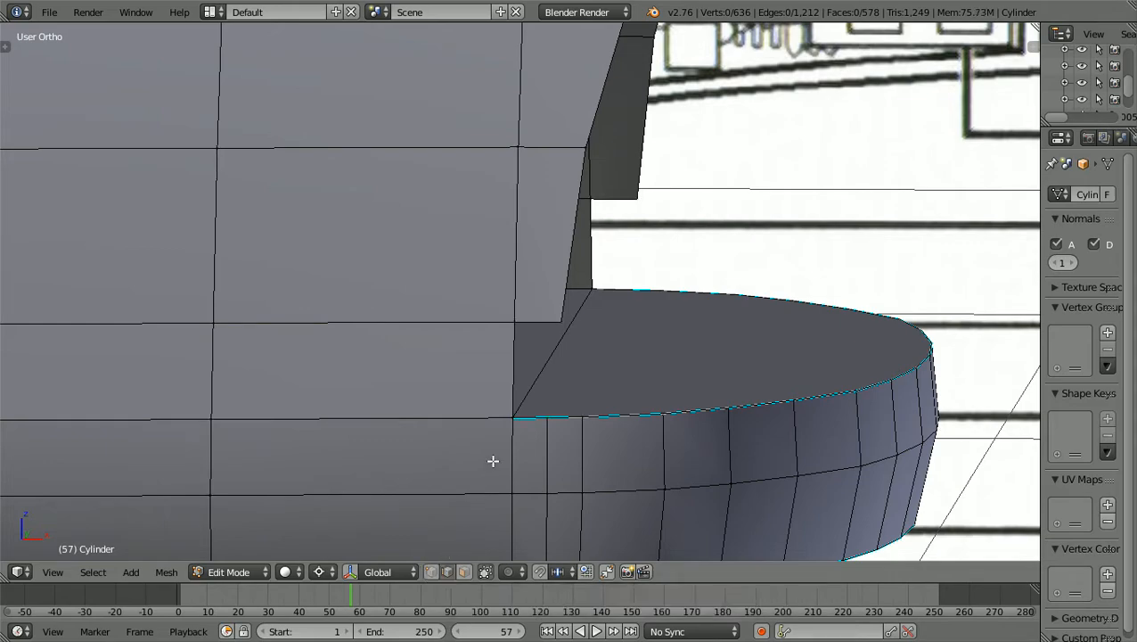
right_click(524, 416)
right_click(519, 396, "shift")
key("f")
key("a")
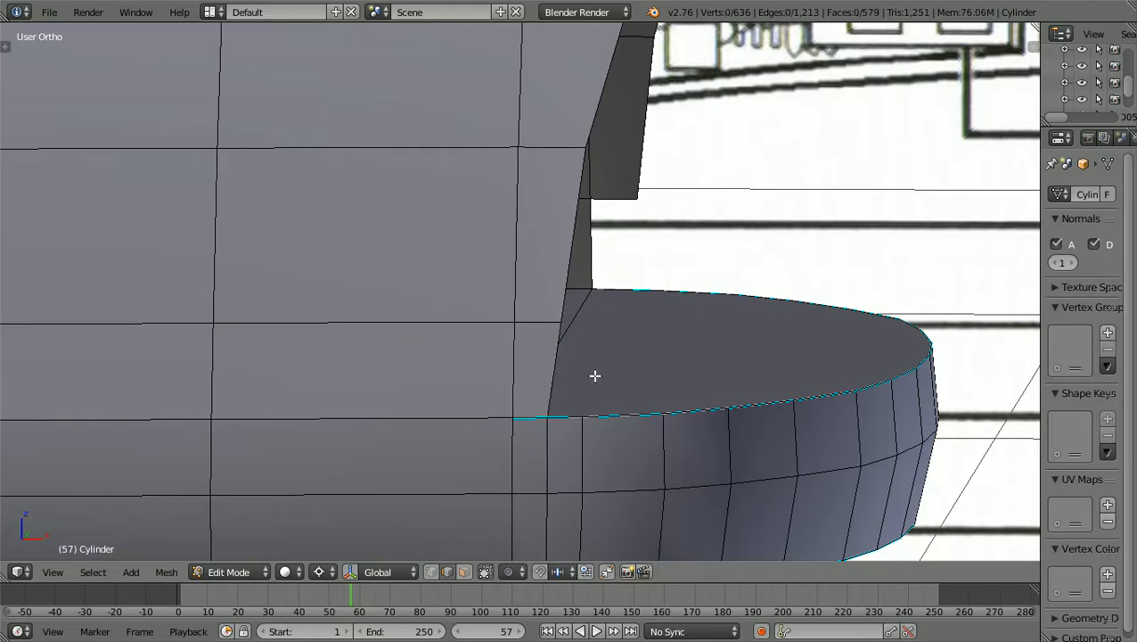
Add a vertical edge loop near the middle of the deck side wall's first segment next to the hull, on the opposite side
key("KP_1")
scroll(595, 375, "down", 7)
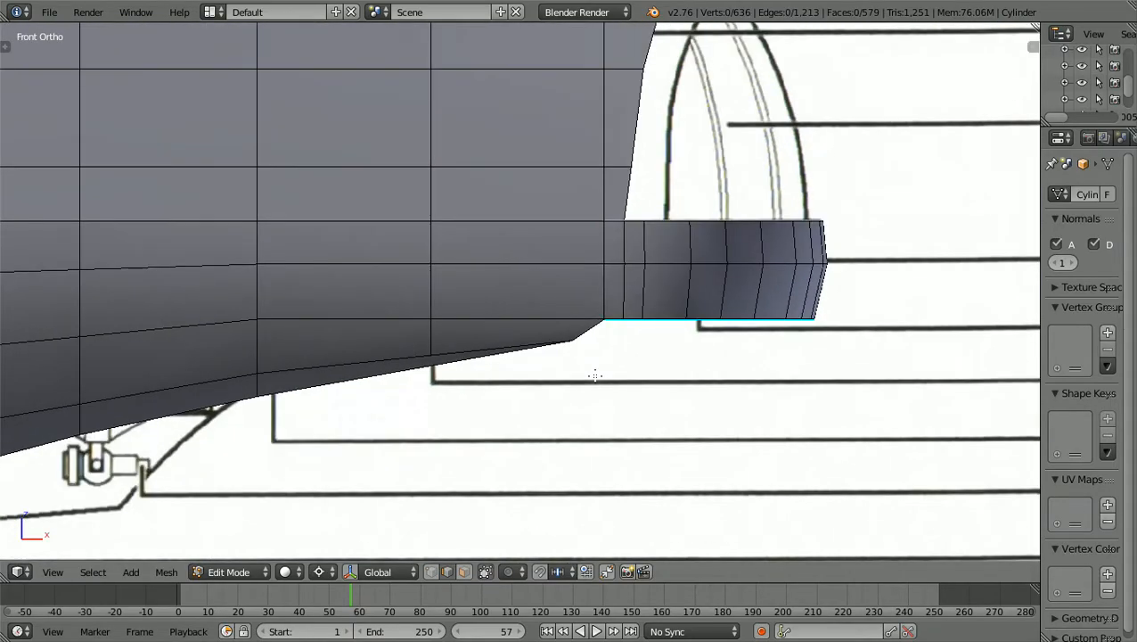
scroll(597, 375, "up", 1)
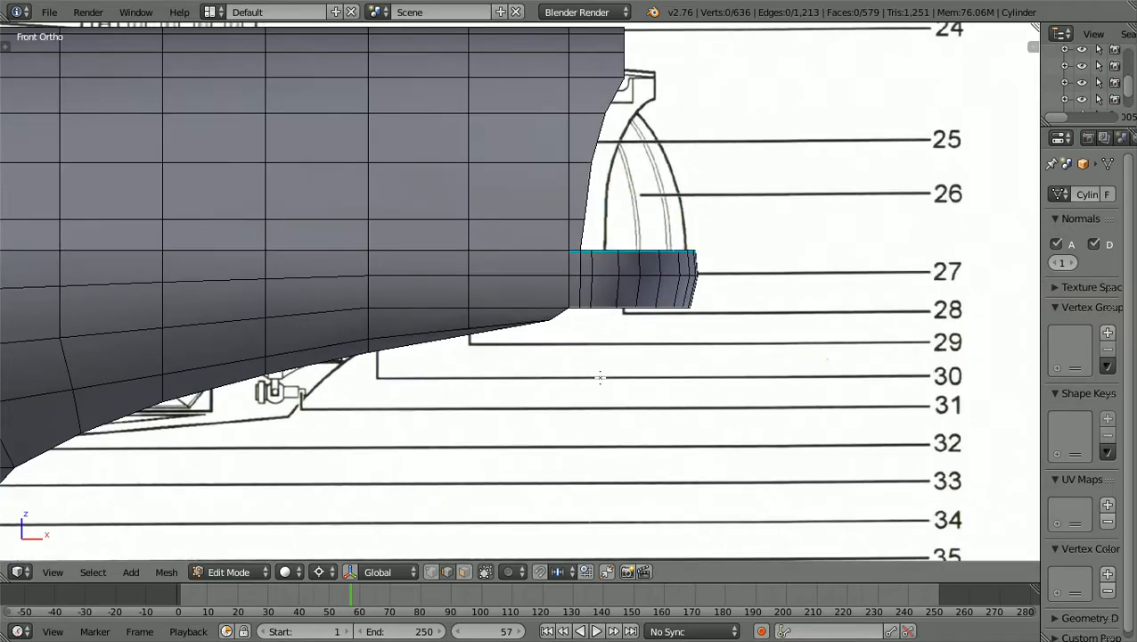
scroll(615, 389, "down", 1)
middle_click_drag(614, 403, 361, 457)
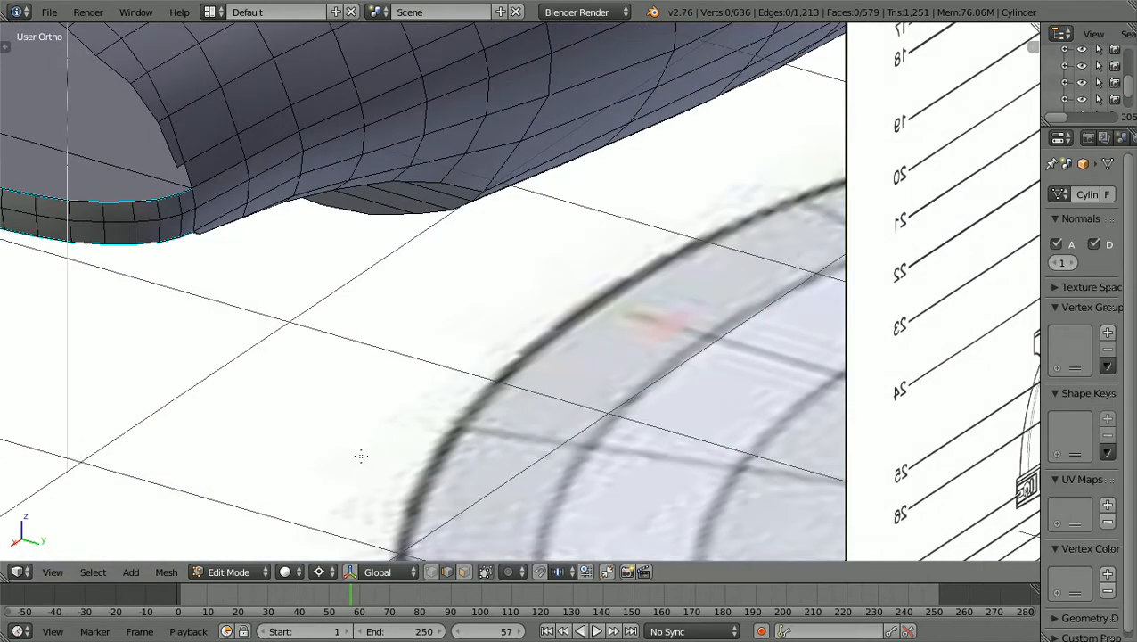
scroll(361, 456, "up", 3, "shift")
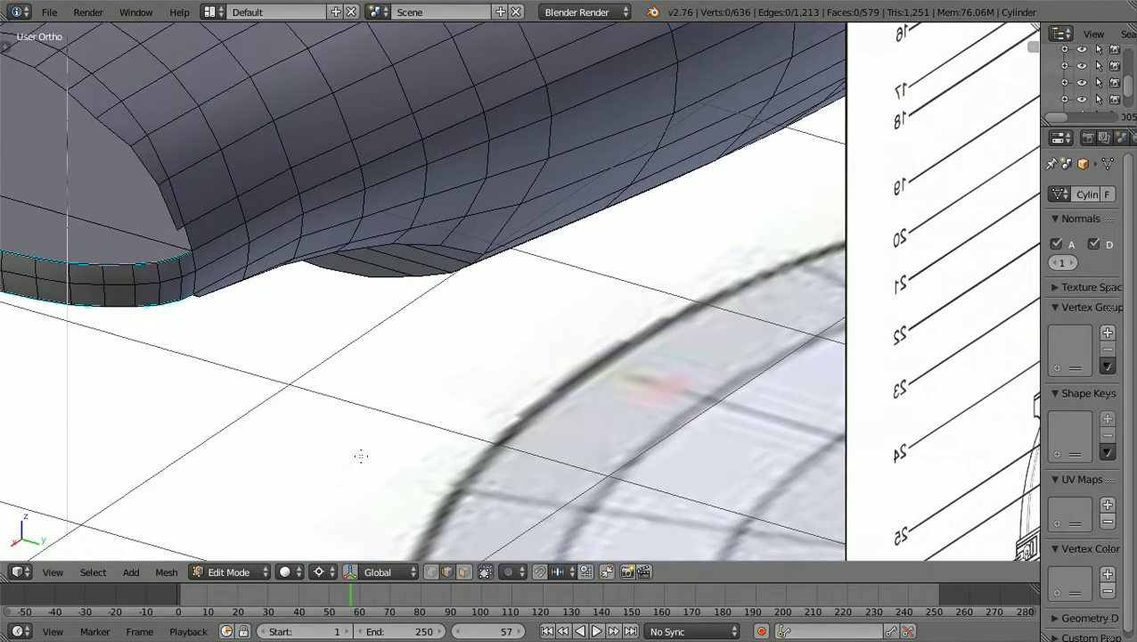
scroll(361, 456, "down", 6, "ctrl")
scroll(361, 456, "up", 2)
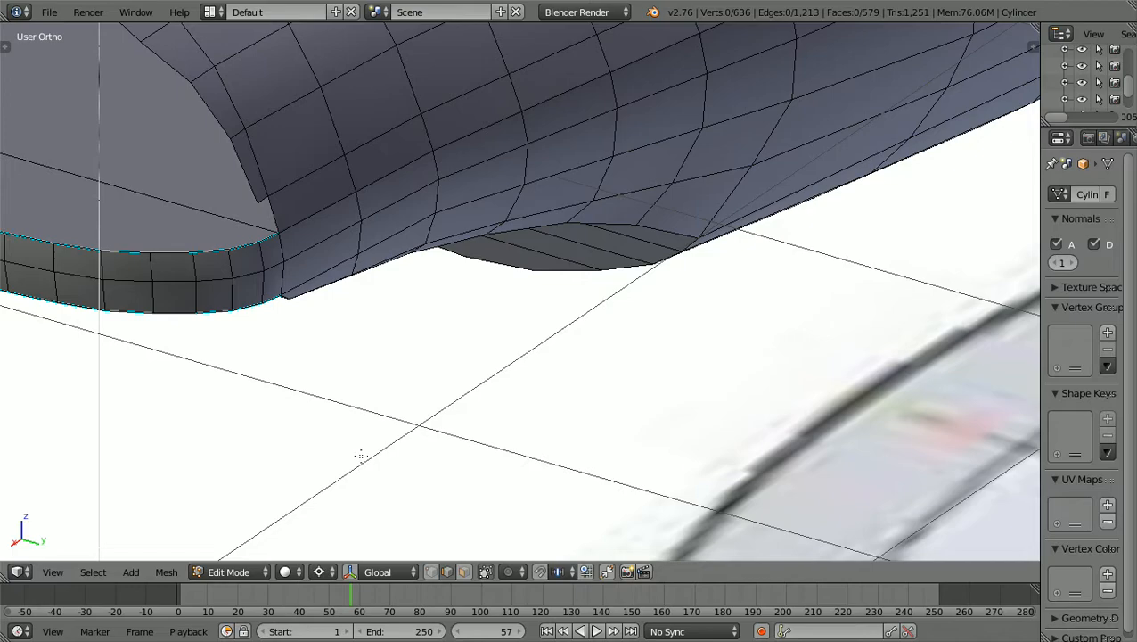
scroll(361, 457, "up", 3)
scroll(361, 456, "down", 9, "ctrl")
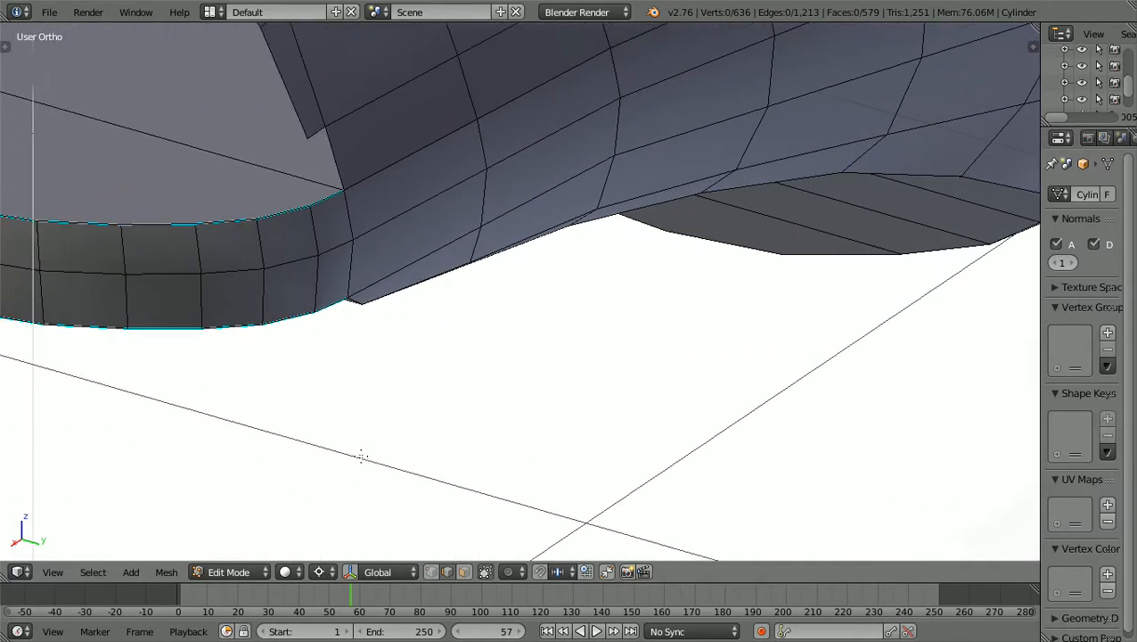
middle_click_drag(361, 456, 364, 447)
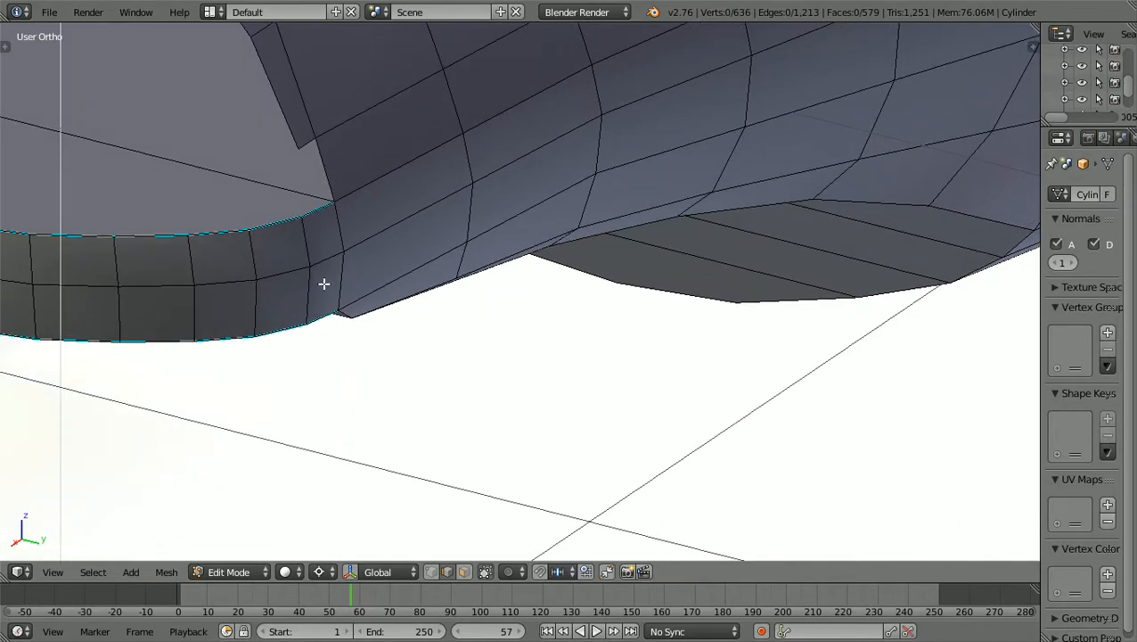
key("ctrl+r")
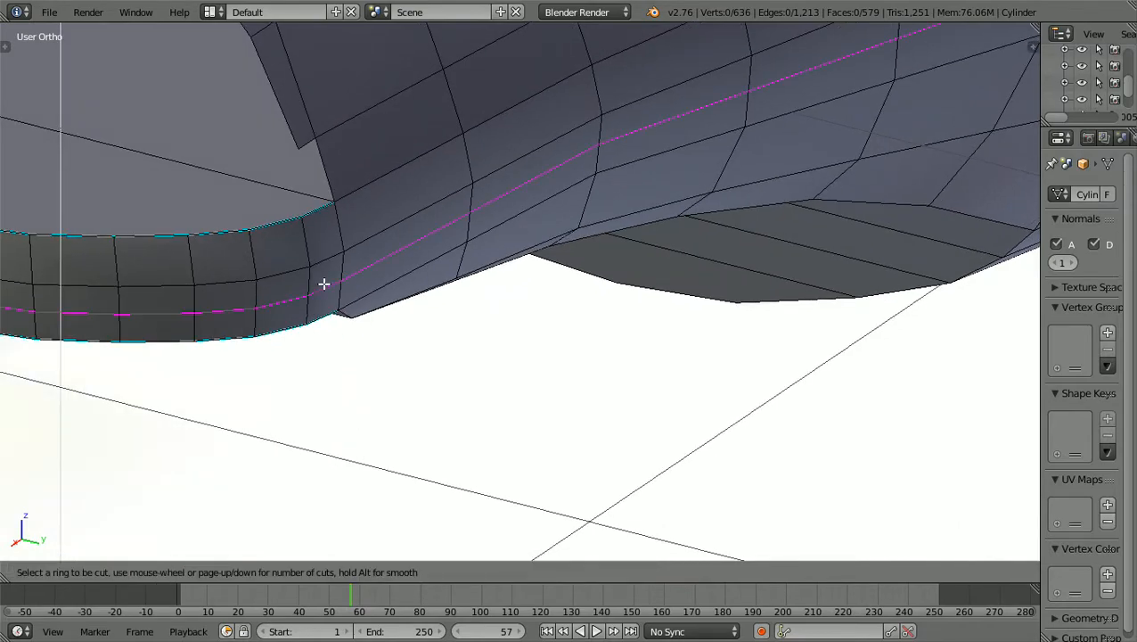
left_click(321, 267)
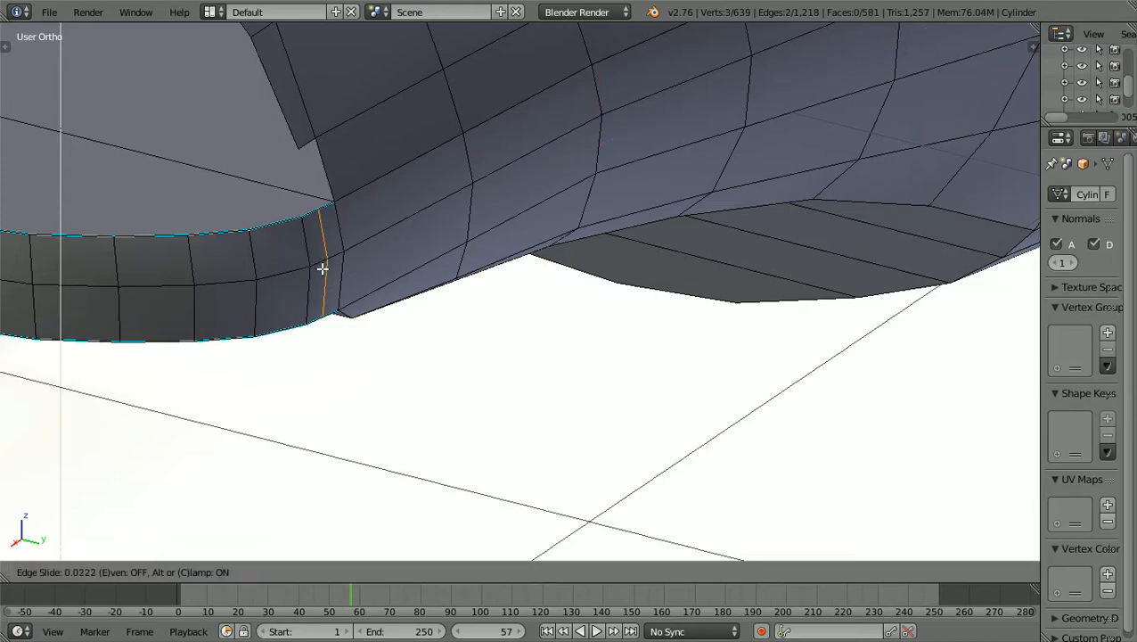
left_click(348, 305)
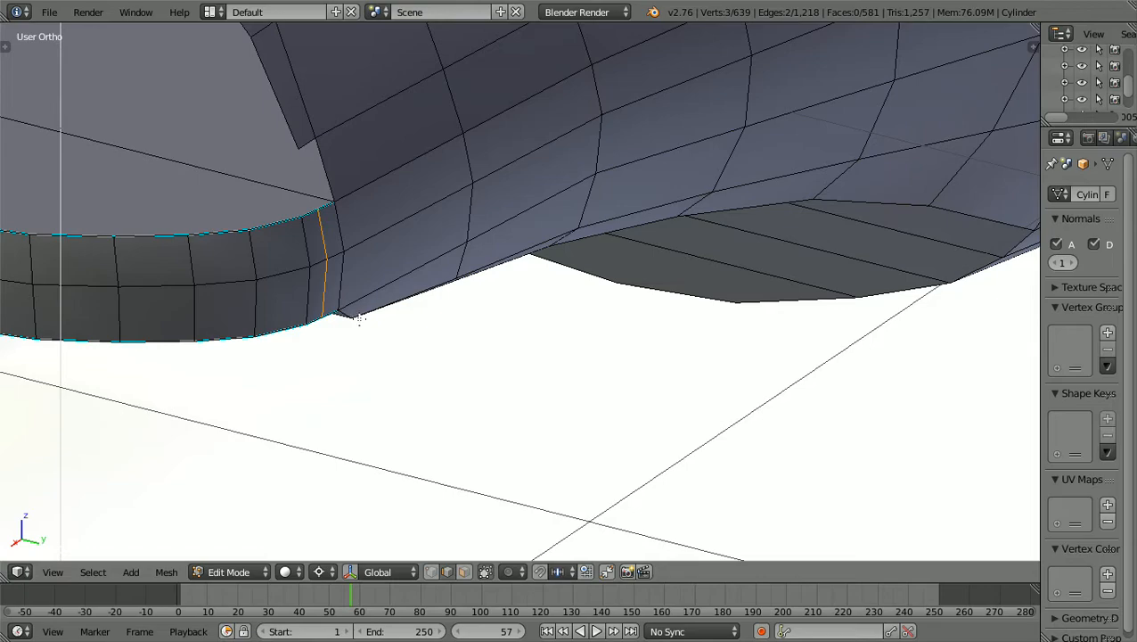
Fill the opposite side's notch between the upper hull's rear edge and the deck's top edge with a face, leaving nothing selected
right_click(359, 319)
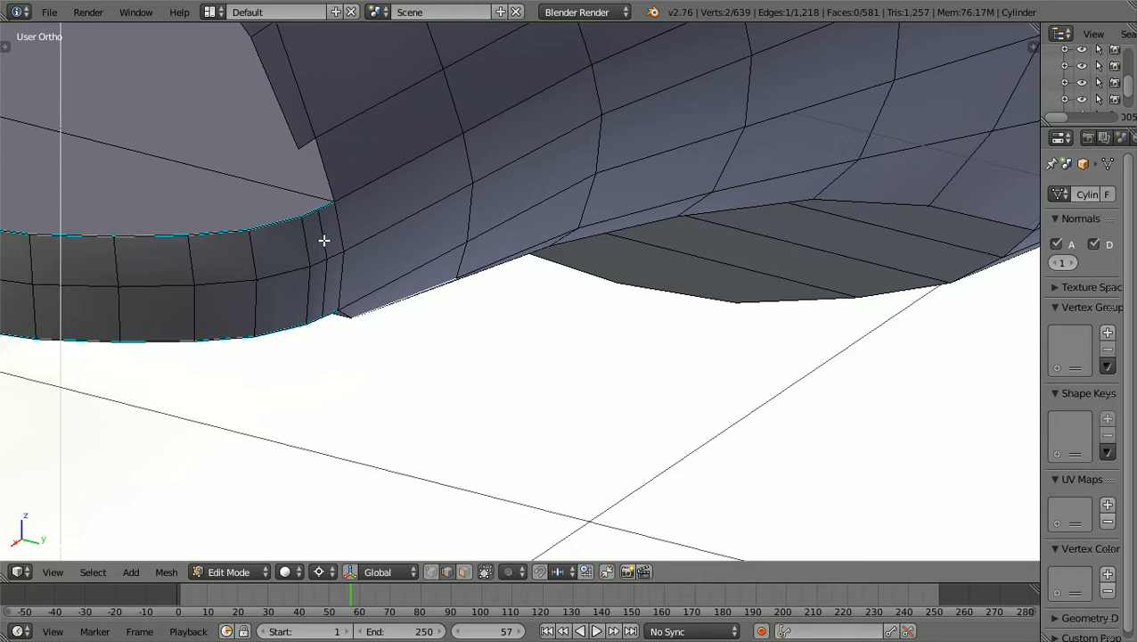
scroll(324, 239, "up", 2)
scroll(323, 239, "down", 9, "ctrl")
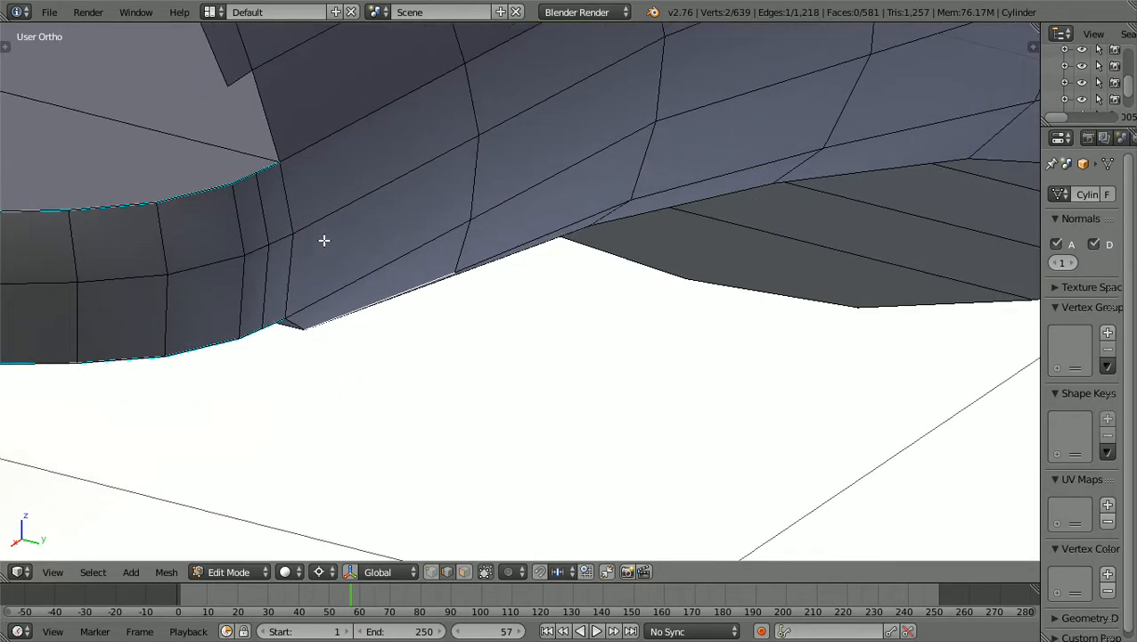
scroll(324, 240, "up", 1, "shift")
scroll(324, 239, "up", 3, "shift")
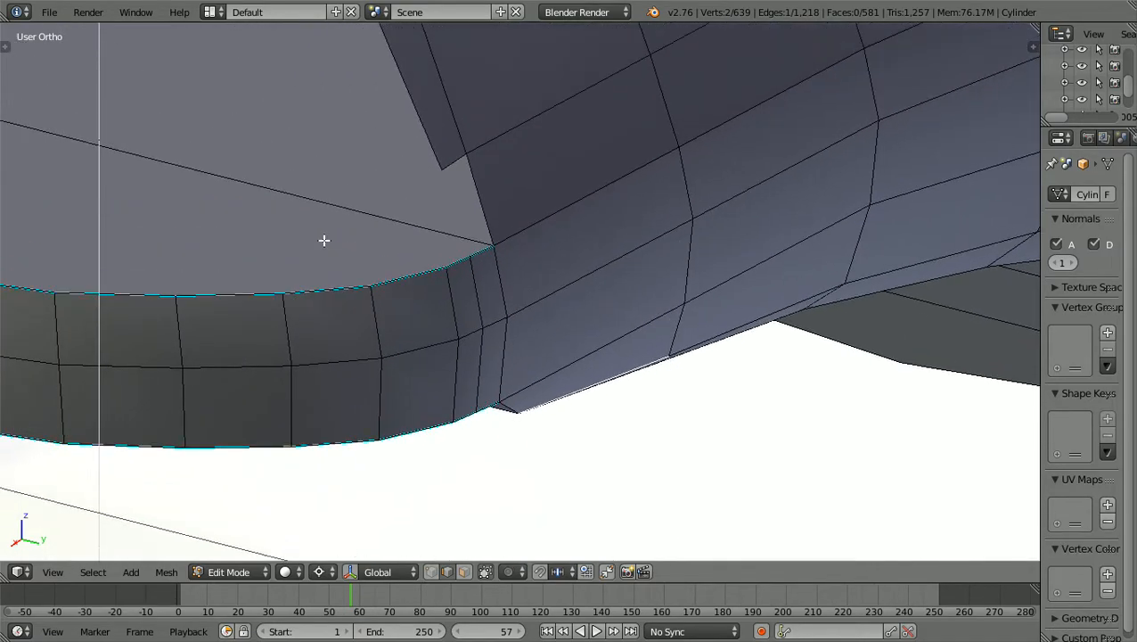
scroll(324, 240, "up", 3)
scroll(323, 239, "down", 1)
scroll(323, 239, "up", 2, "shift")
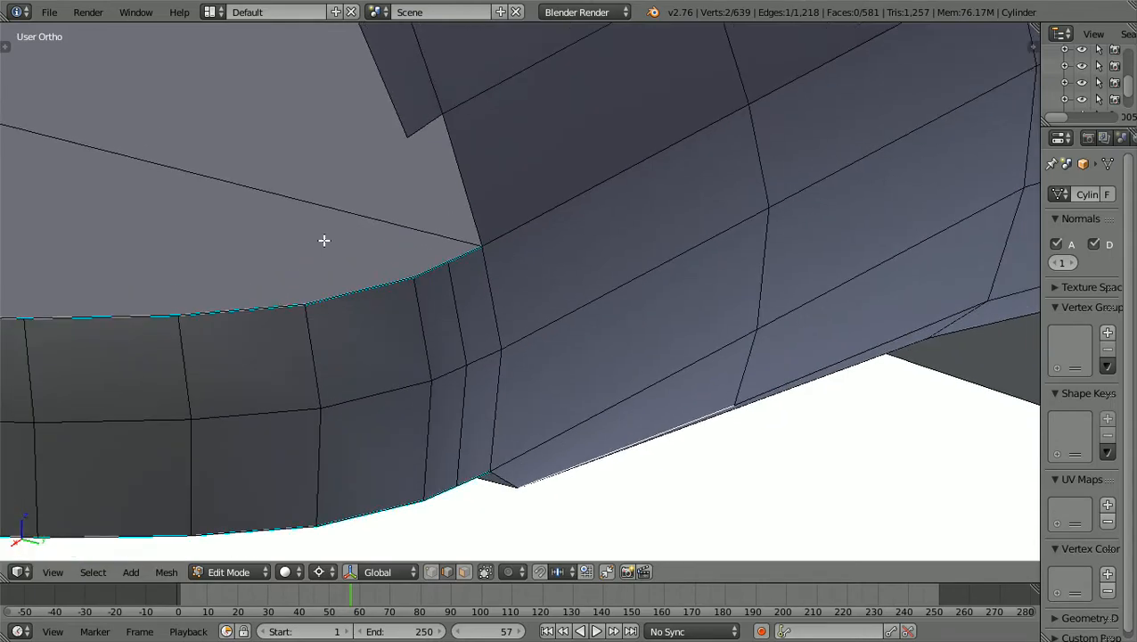
right_click(419, 148)
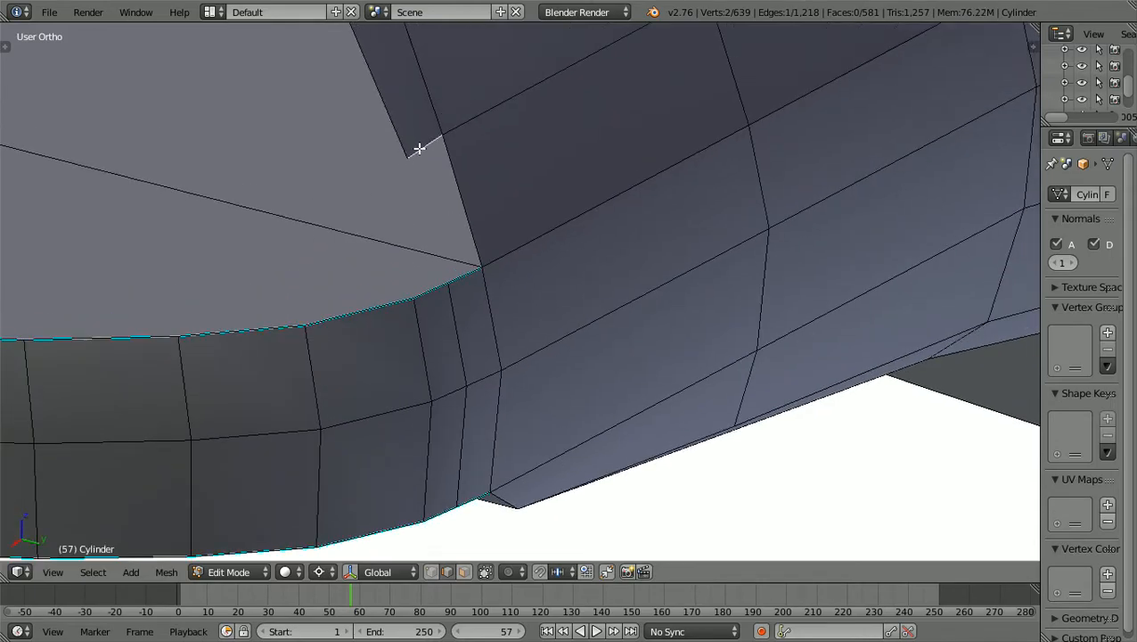
right_click(459, 192, "shift")
right_click(459, 275, "shift")
key("f")
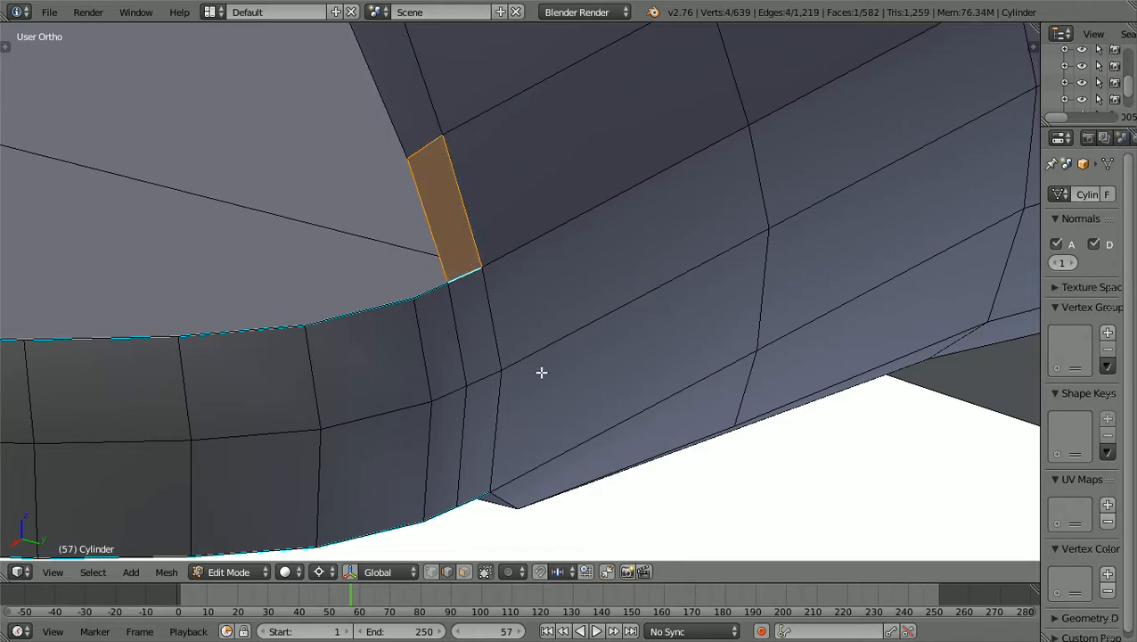
key("a")
Examine the stern and the protruding deck's curved outline from an angle and from the top view
scroll(541, 372, "down", 10)
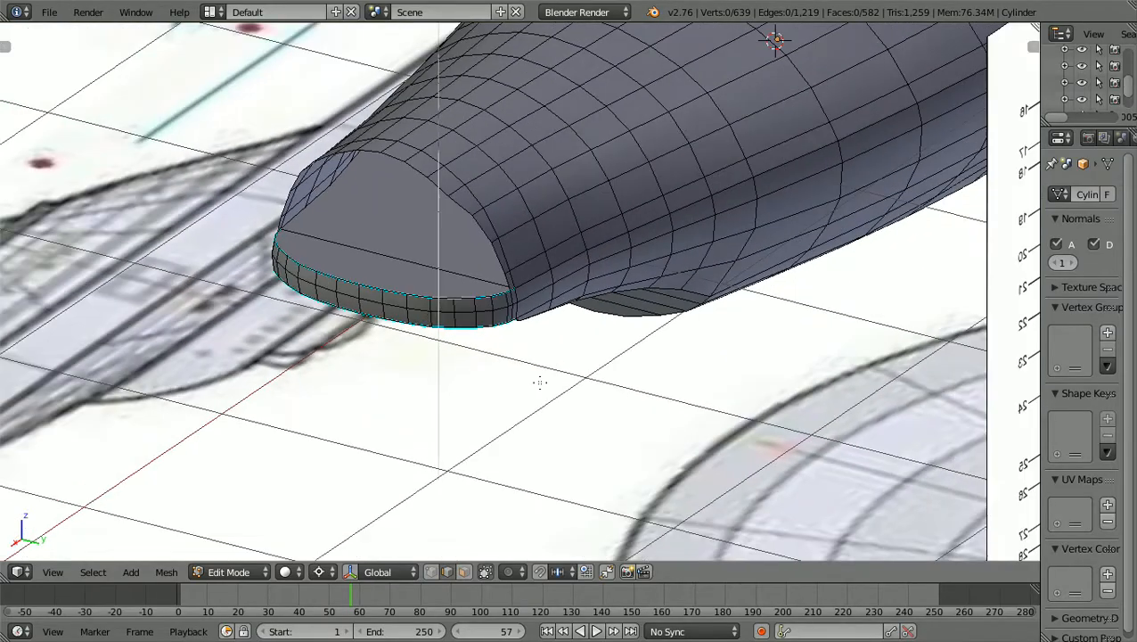
middle_click_drag(540, 382, 645, 411)
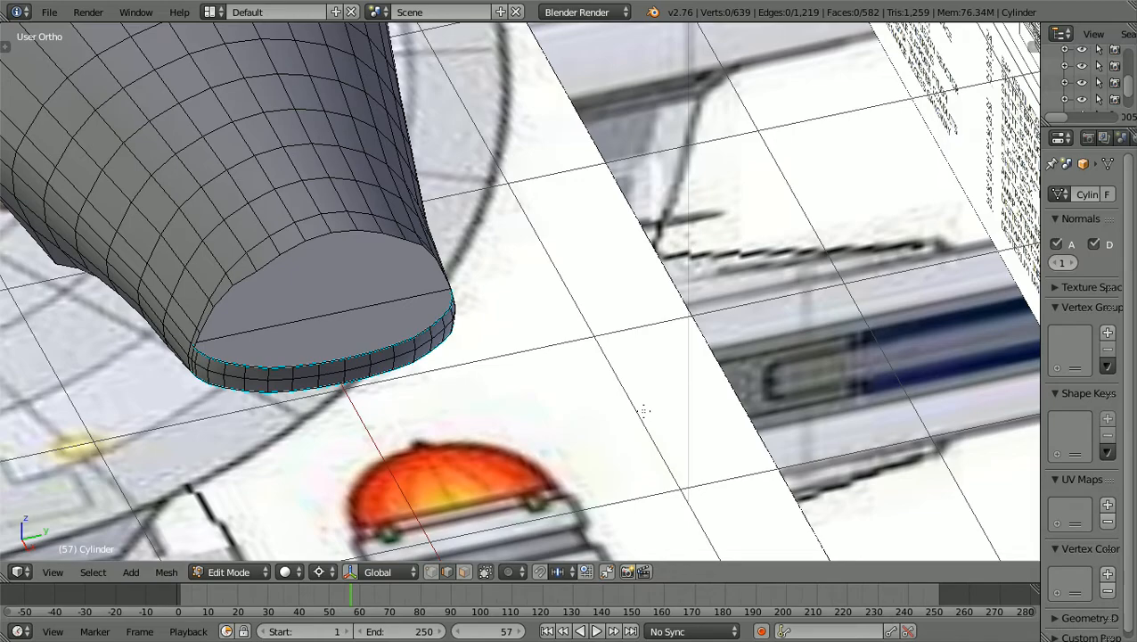
key("KP_7")
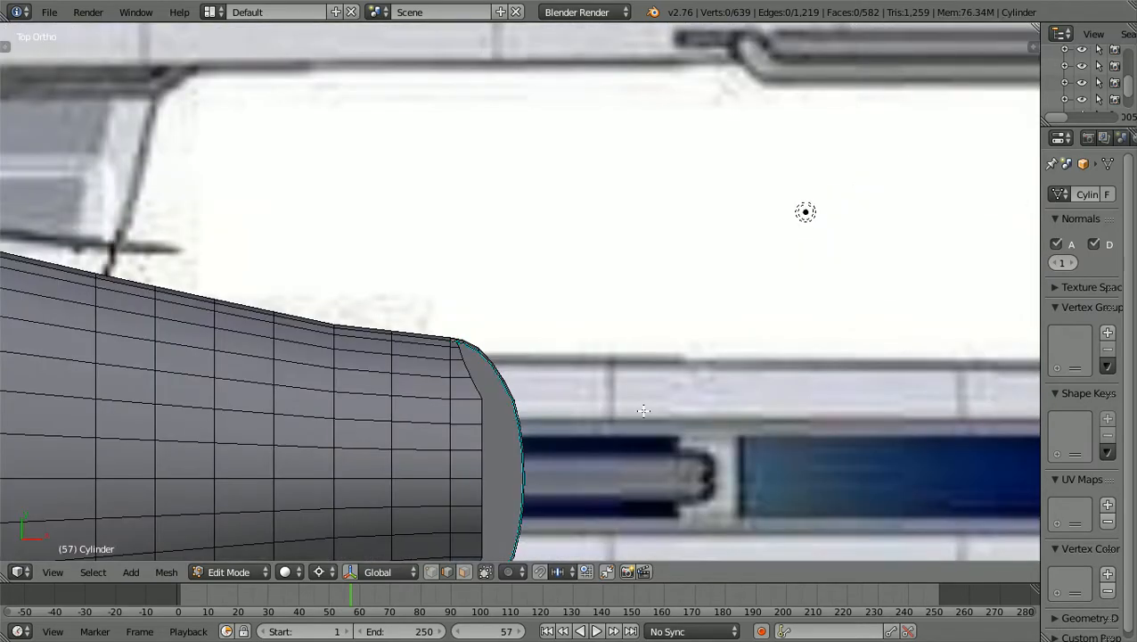
scroll(644, 410, "down", 6, "shift")
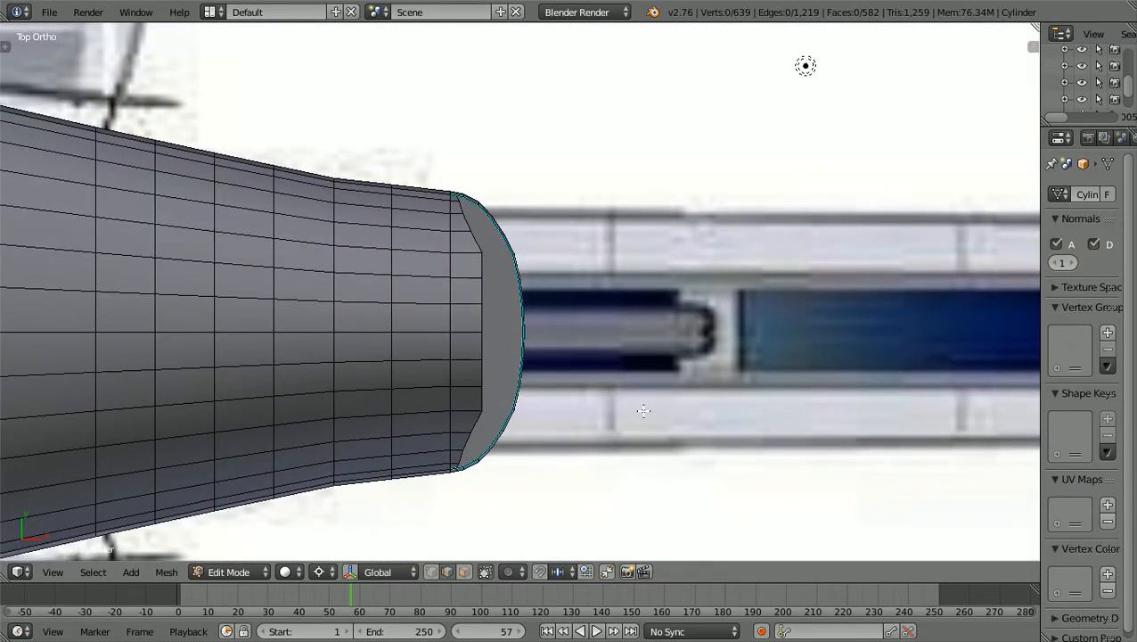
scroll(643, 410, "up", 3)
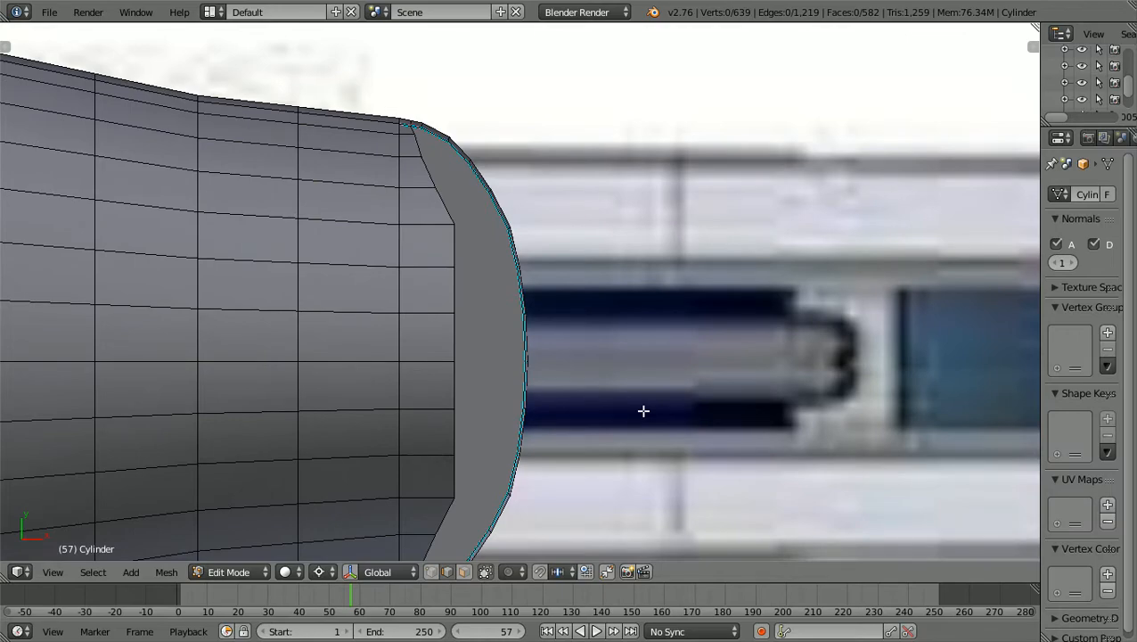
scroll(643, 410, "down", 1)
scroll(643, 410, "down", 2, "shift")
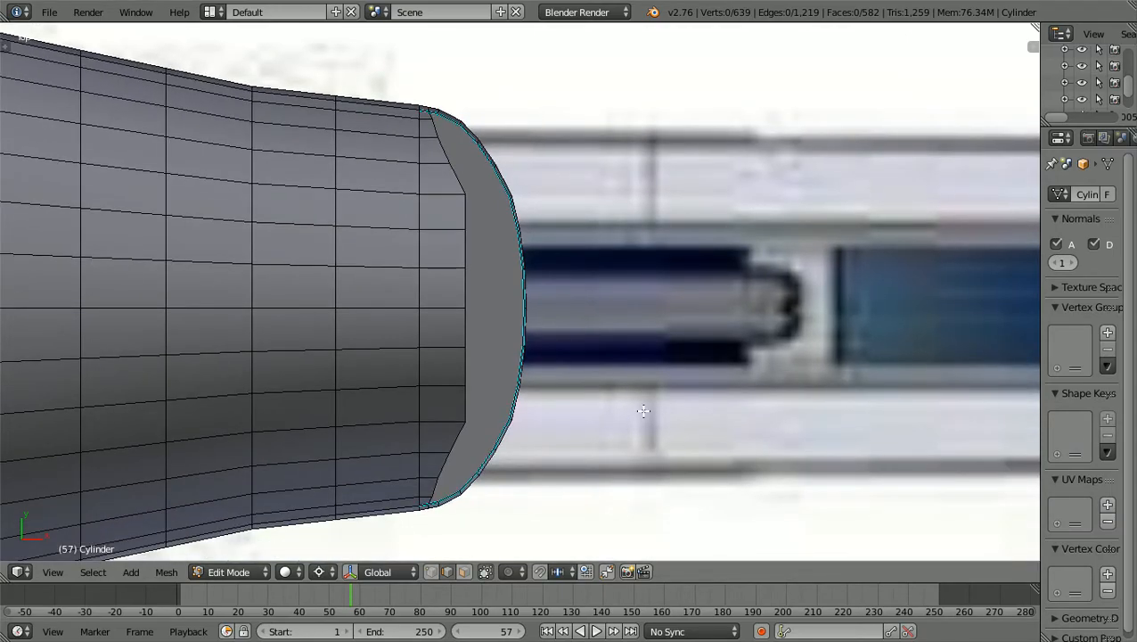
scroll(643, 409, "down", 1, "shift")
scroll(643, 410, "up", 3, "ctrl")
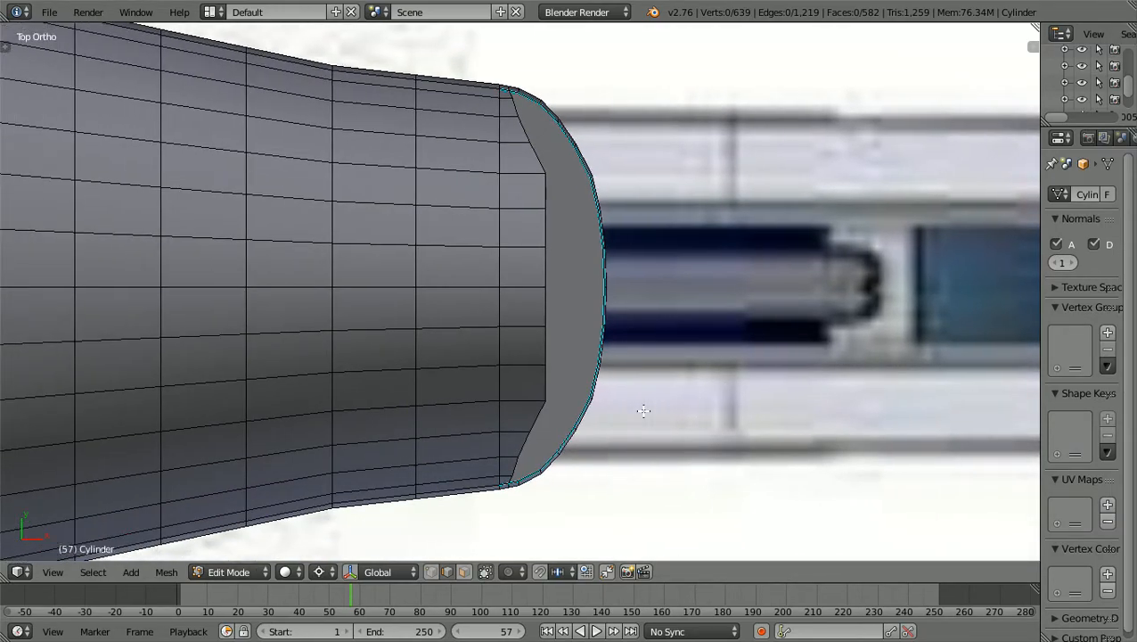
scroll(644, 410, "up", 1)
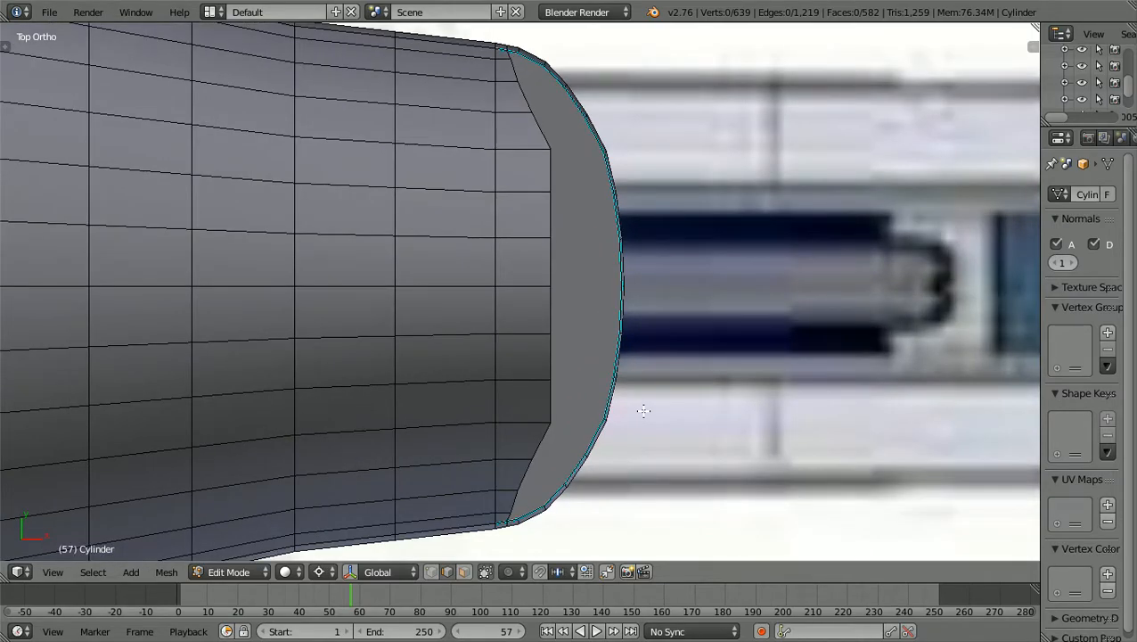
scroll(644, 410, "down", 1)
Compare the stern's side profile with the shuttle bay doors drawn in the blueprint in the front view
key("KP_1")
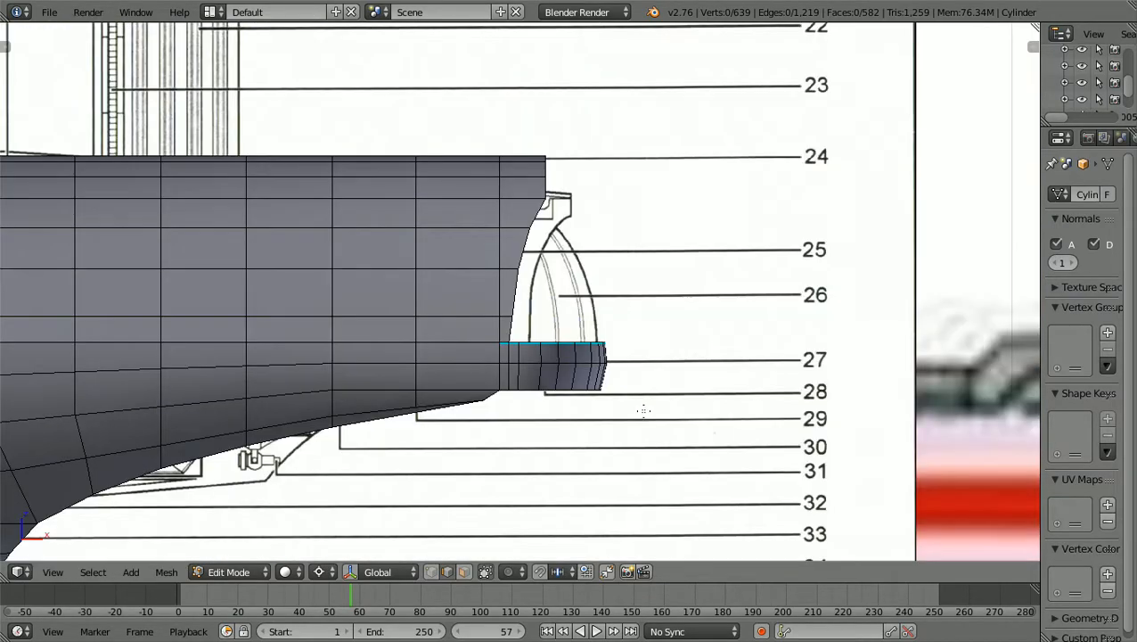
key("KP_Add")
key("ctrl+KP_8")
key("ctrl+KP_8")
key("ctrl+KP_8")
key("ctrl+KP_8")
key("ctrl+KP_8")
key("ctrl+KP_4")
key("ctrl+KP_4")
key("ctrl+KP_4")
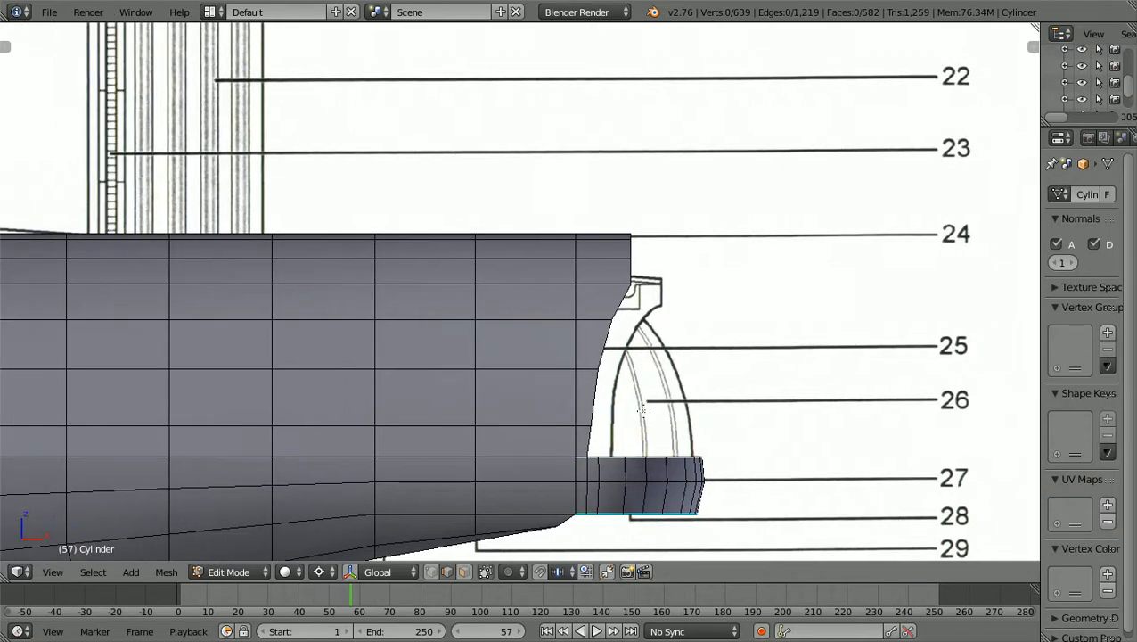
scroll(643, 409, "down", 2, "shift")
scroll(643, 410, "up", 2)
scroll(643, 410, "up", 1, "ctrl")
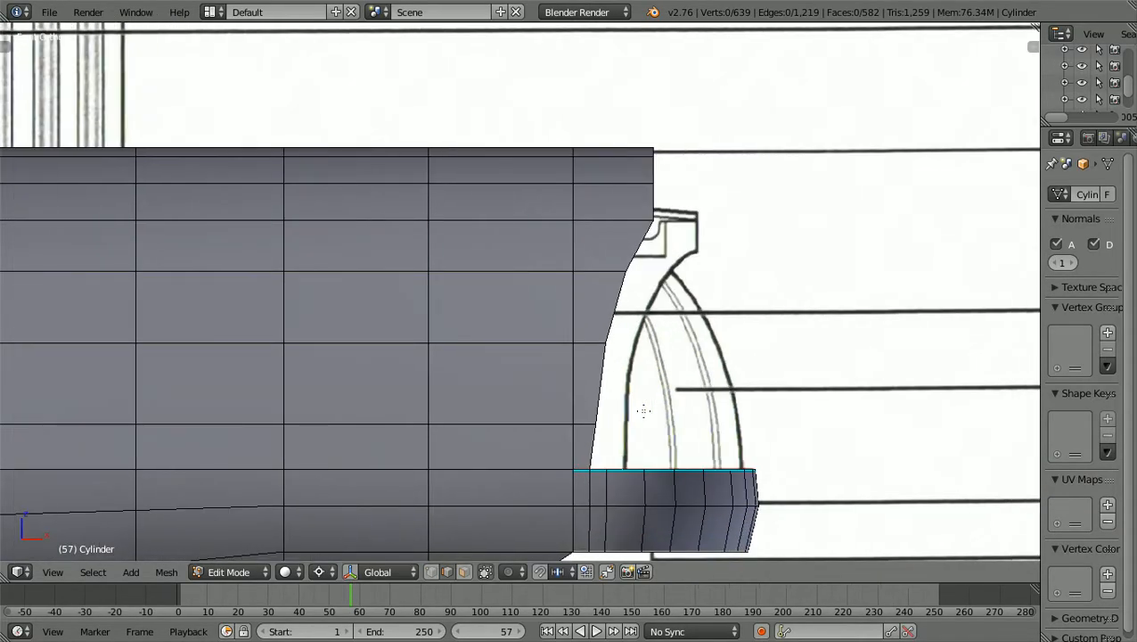
scroll(644, 410, "up", 1, "ctrl")
scroll(644, 410, "up", 2)
scroll(644, 410, "down", 1)
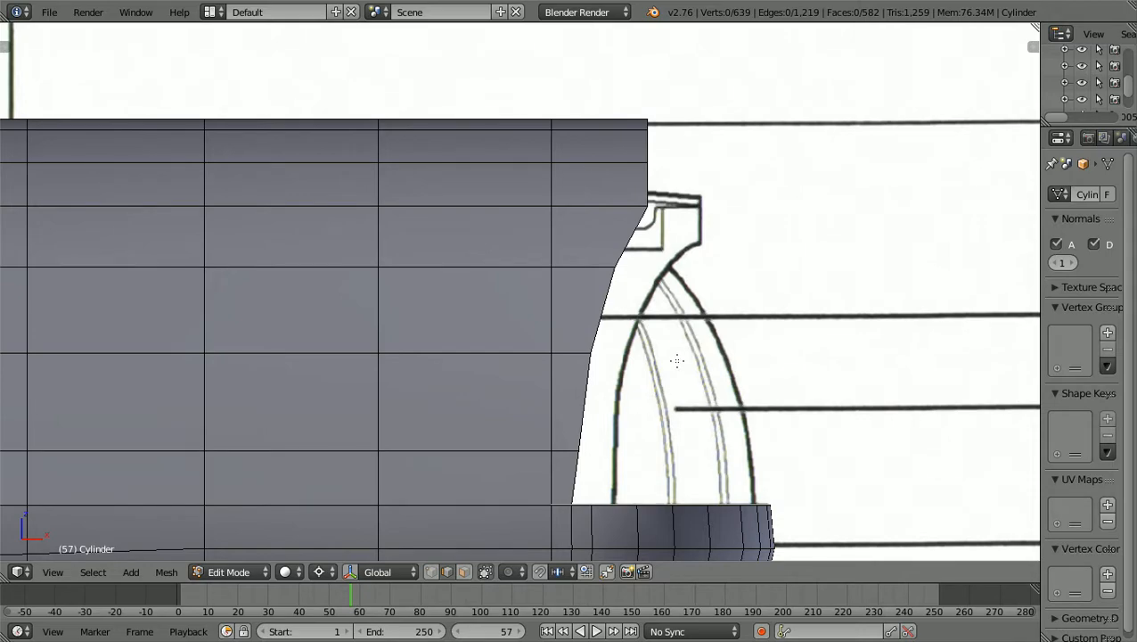
scroll(666, 400, "down", 1)
scroll(665, 400, "up", 1)
scroll(664, 400, "down", 1)
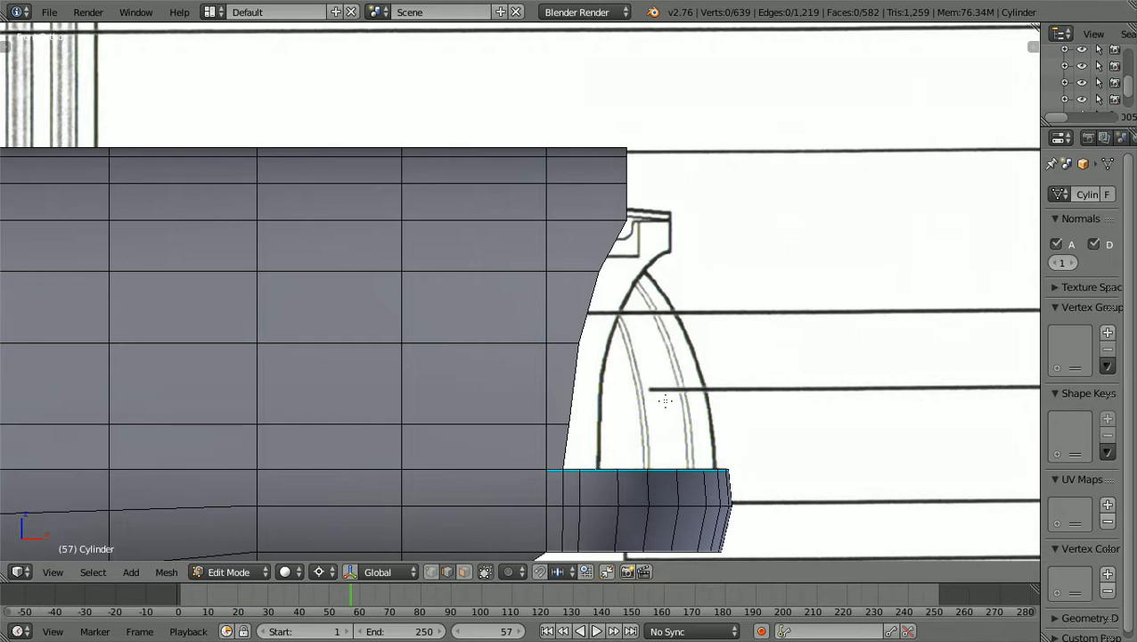
scroll(665, 400, "up", 1)
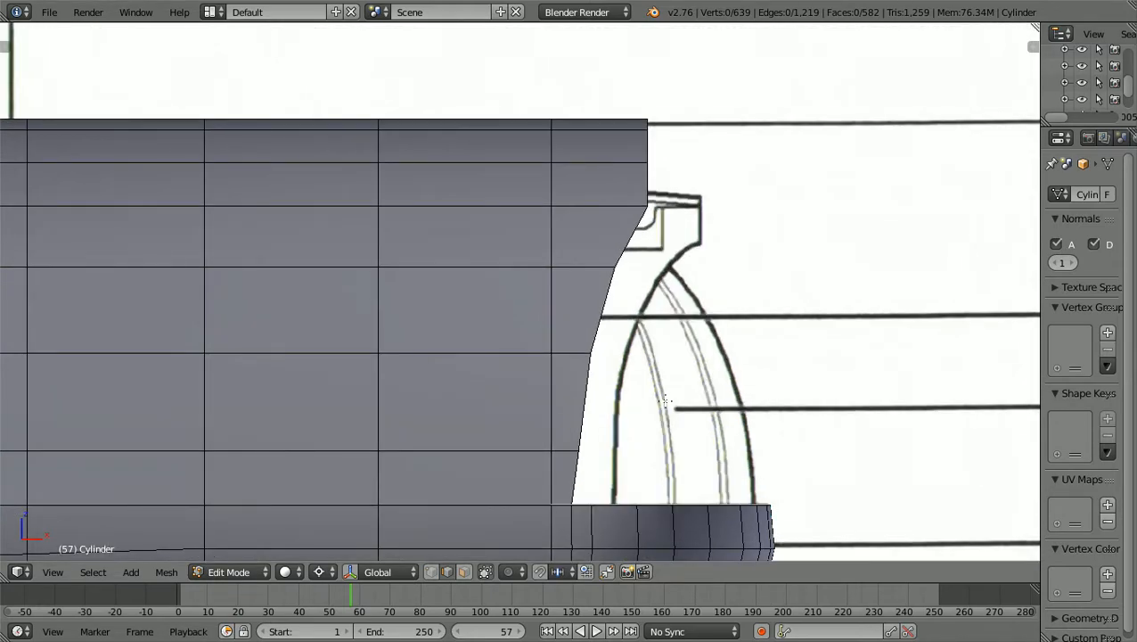
scroll(665, 400, "down", 2)
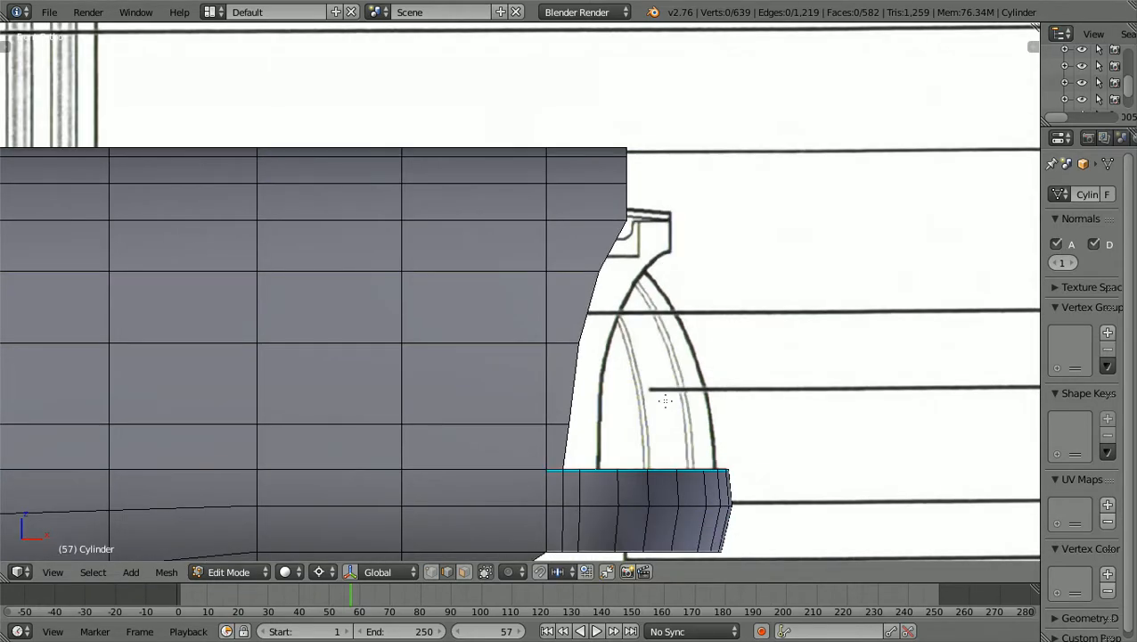
Examine the shuttle bay opening above the deck from the top and from directly behind the stern
key("KP_7")
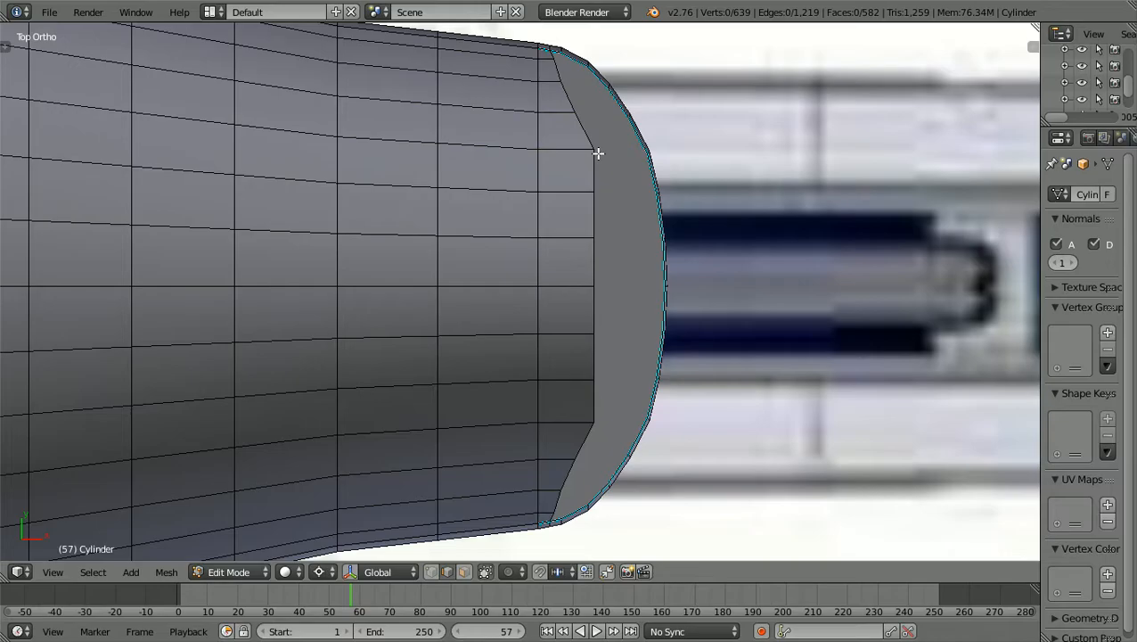
scroll(718, 344, "down", 1)
middle_click_drag(718, 344, 523, 191)
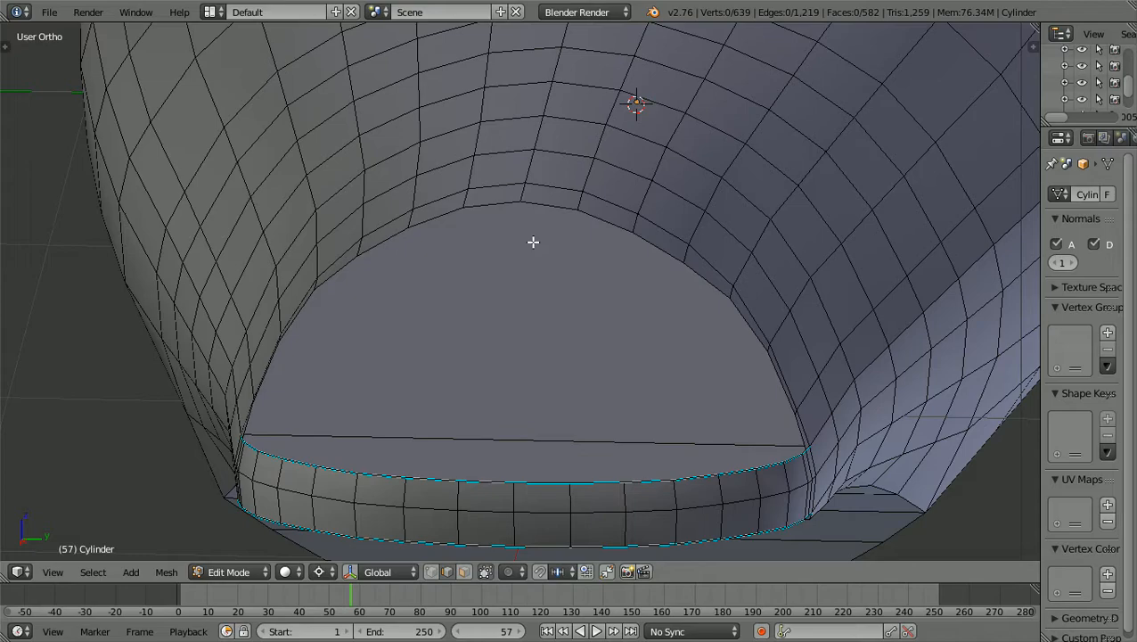
key("KP_3")
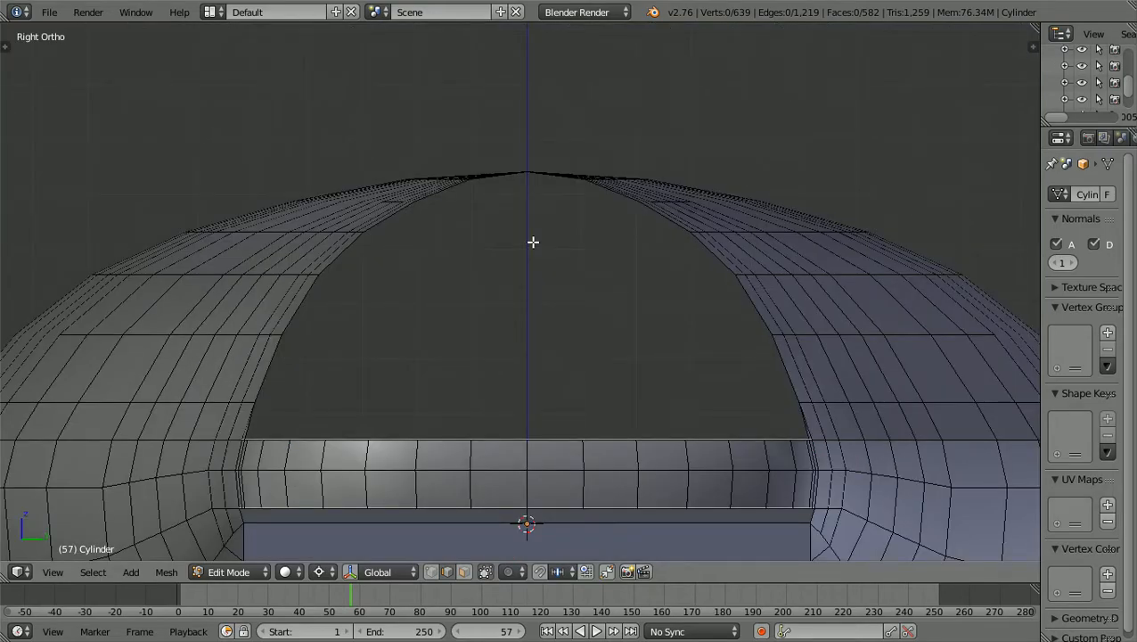
scroll(533, 241, "down", 4, "shift")
scroll(541, 251, "up", 1)
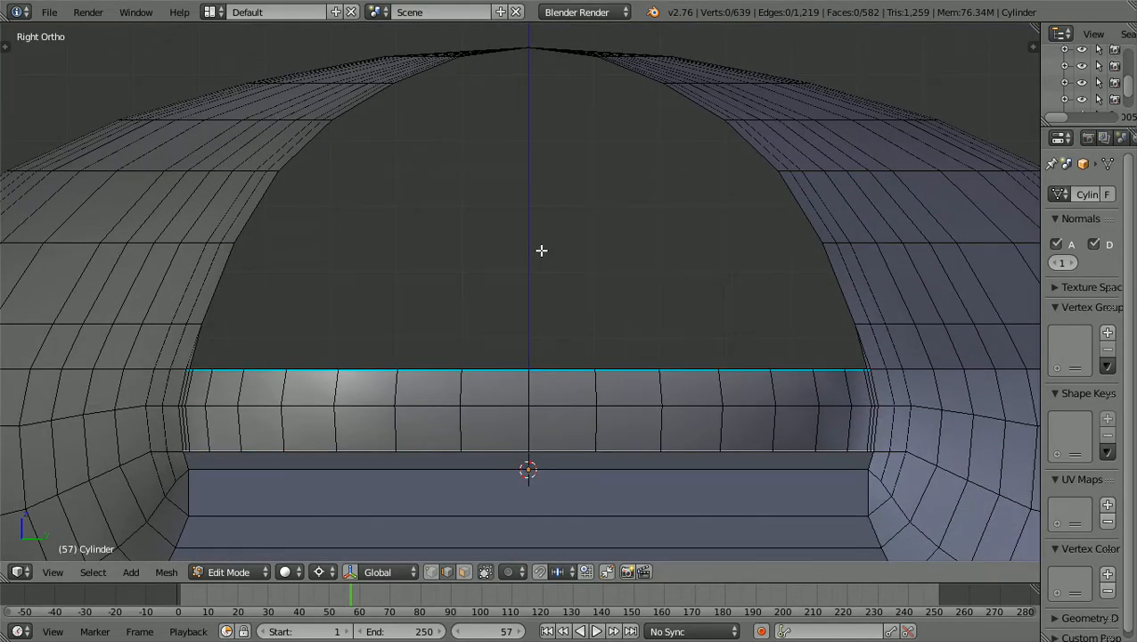
Examine the shuttle bay opening and deck at the stern from directly behind and from a slightly raised angle
scroll(541, 250, "down", 1)
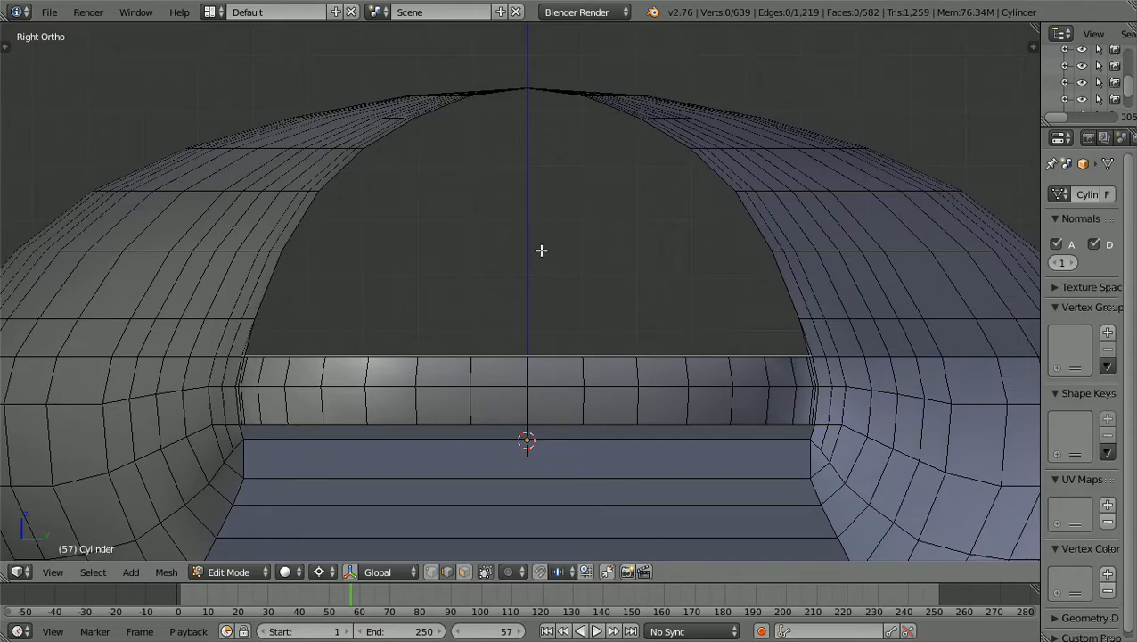
scroll(541, 250, "down", 1)
middle_click_drag(543, 253, 547, 257)
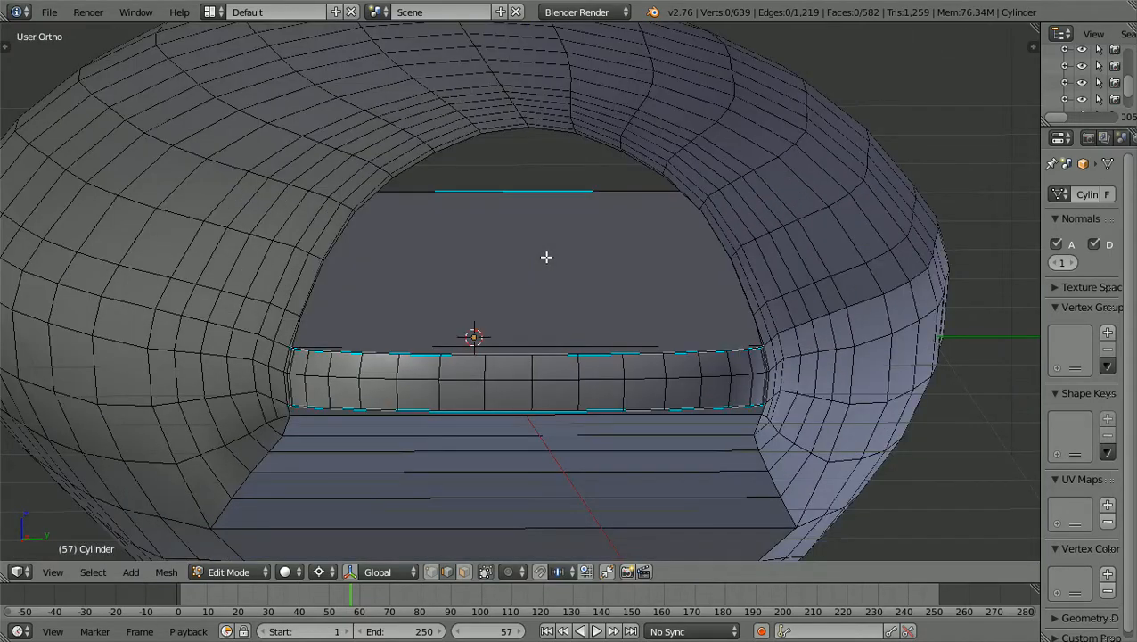
scroll(546, 257, "up", 1)
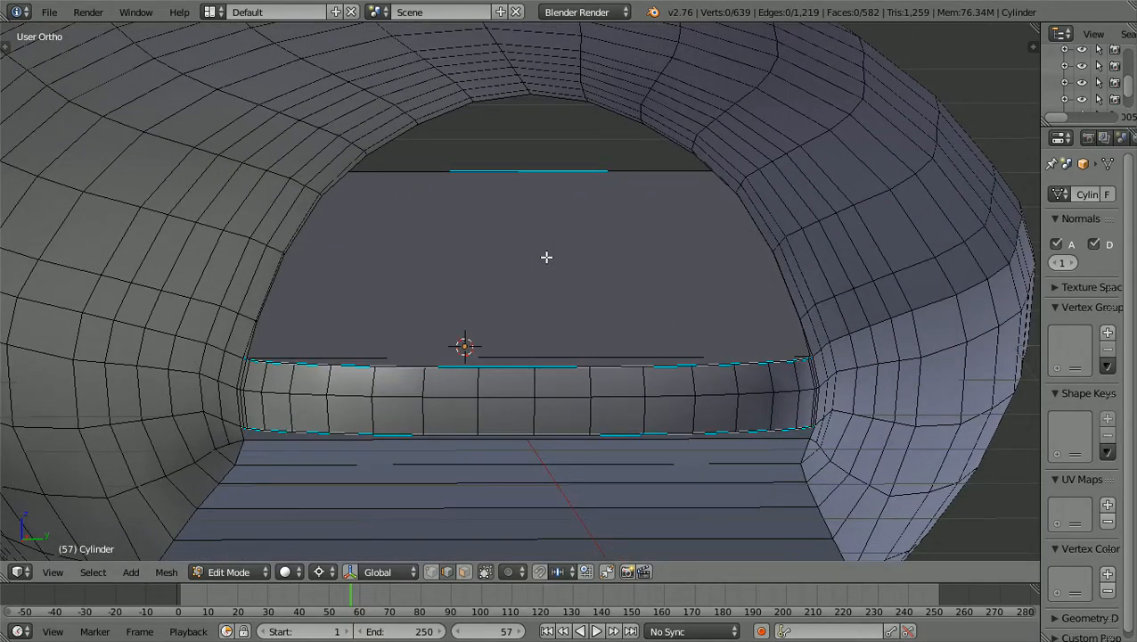
key("KP_3")
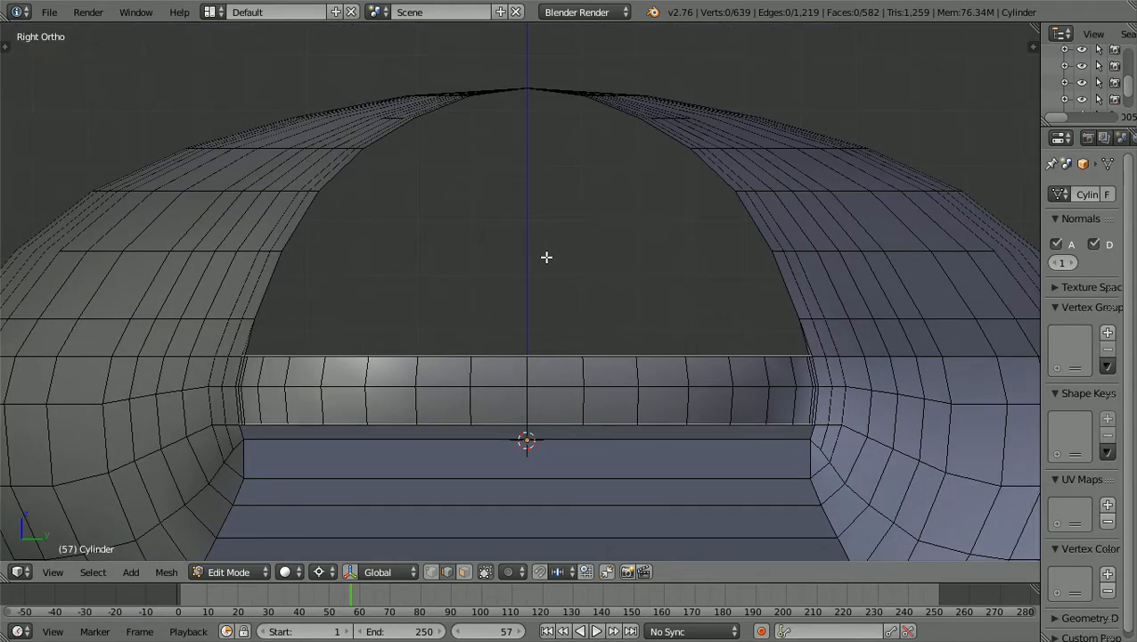
scroll(546, 257, "up", 1)
scroll(546, 257, "down", 1)
scroll(546, 257, "down", 2)
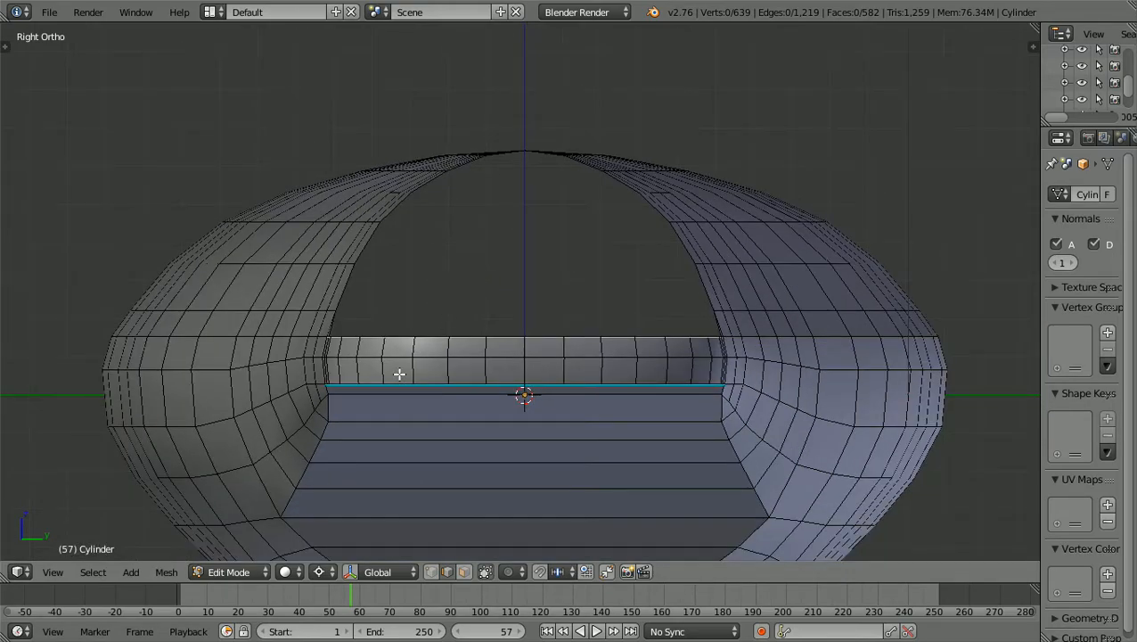
scroll(444, 373, "up", 1)
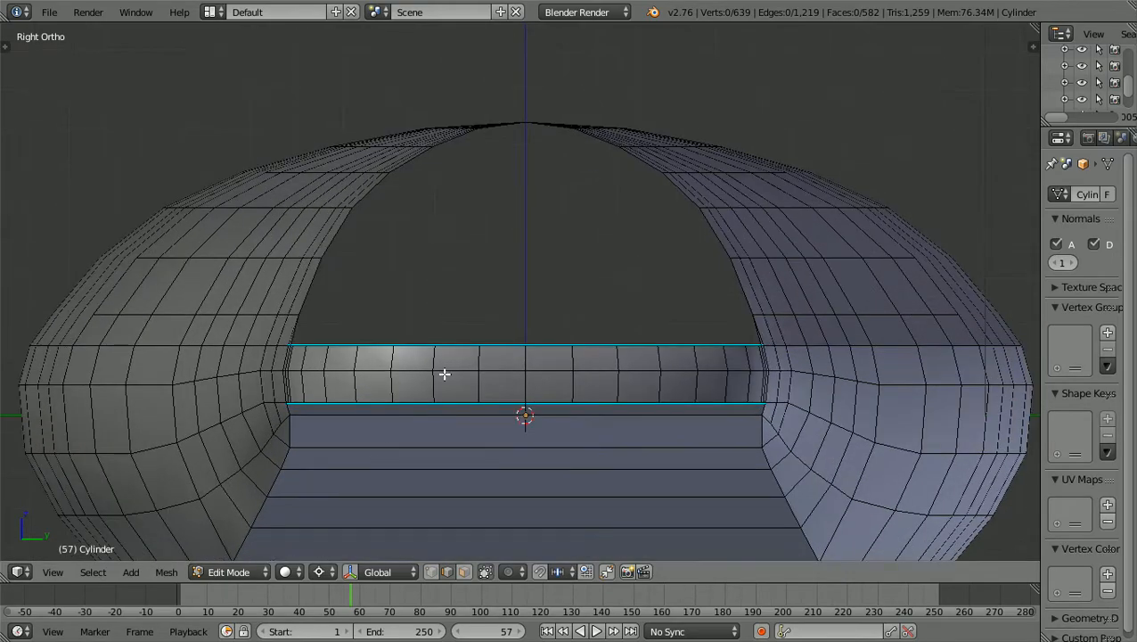
Leave full screen, minimize Blender, and open the hangar reference picture 67-24-908537.jpg from the Pictures folder
left_click(129, 14)
left_click(147, 46)
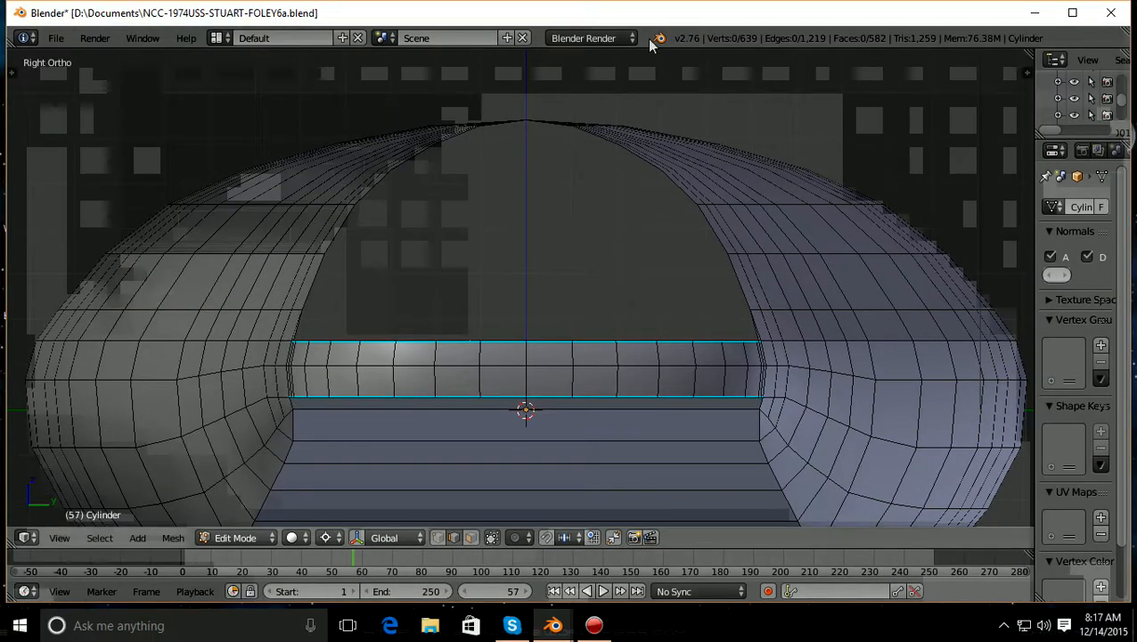
left_click(1035, 14)
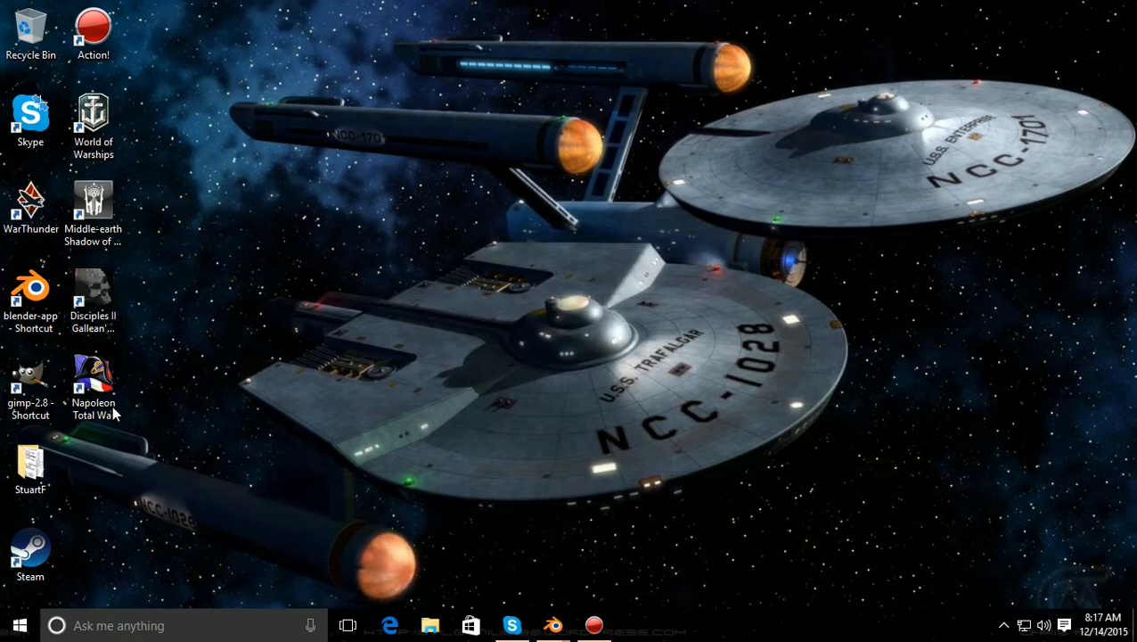
left_click(429, 625)
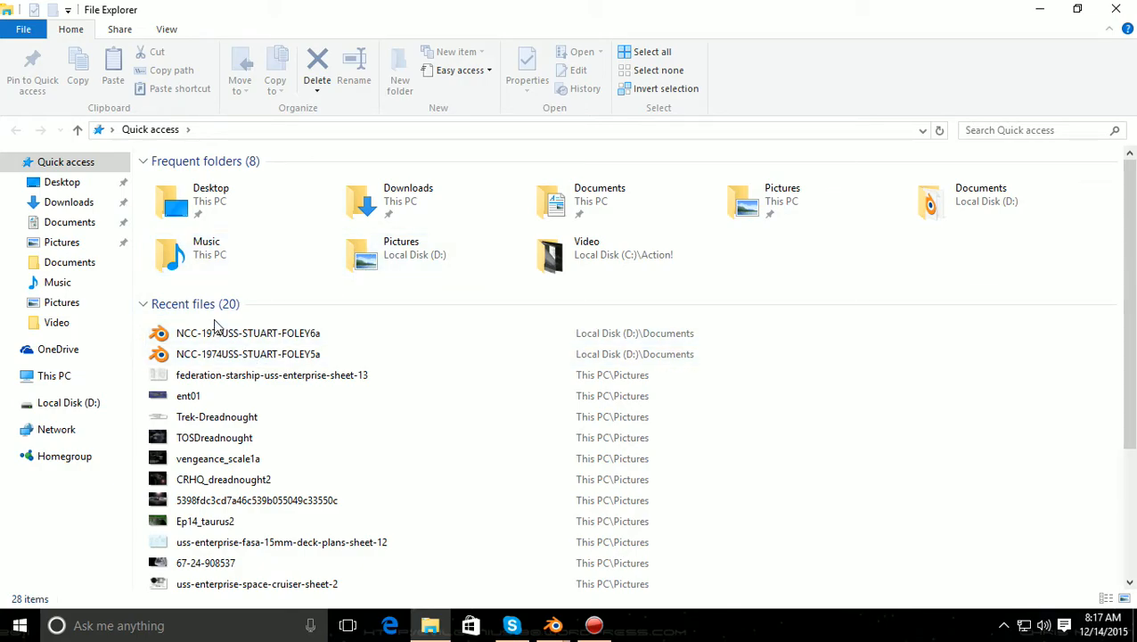
double_click(753, 205)
double_click(361, 198)
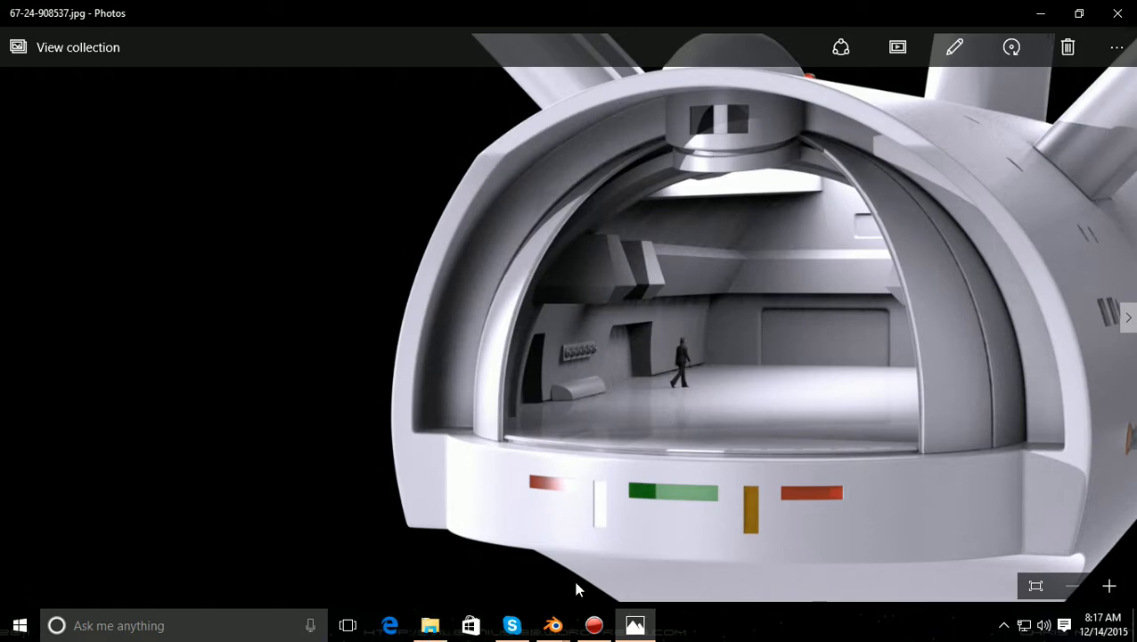
Compare the open hangar doors in 67-24-908537.jpg with the interior views in 1701_shuttlebay.JPG and 1701-sb-1.jpg
left_click(1128, 317)
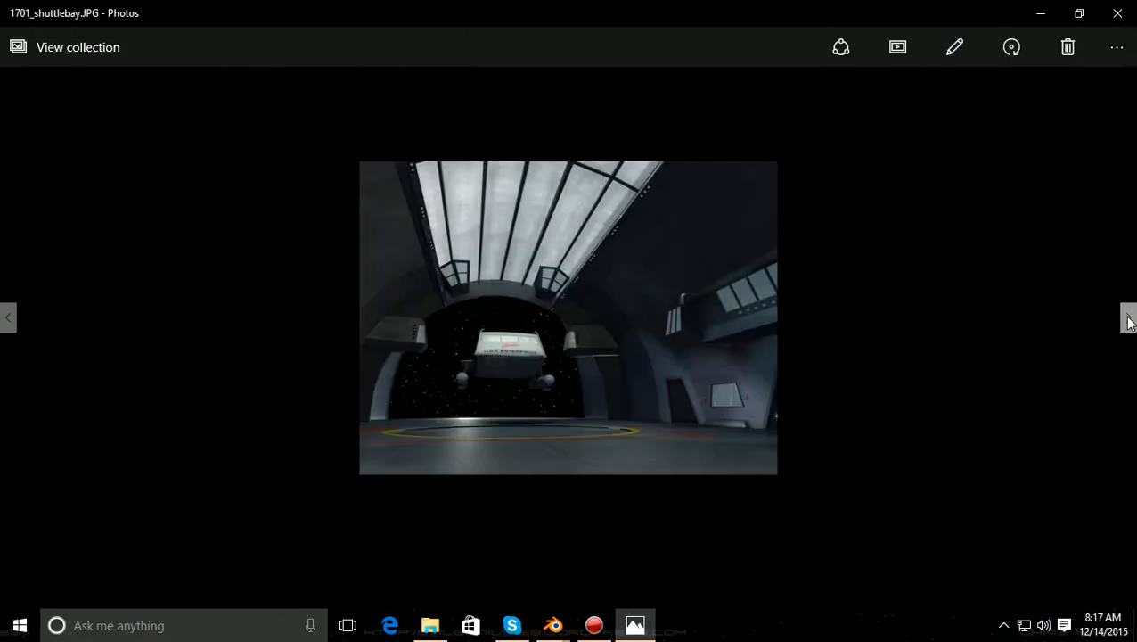
left_click(9, 321)
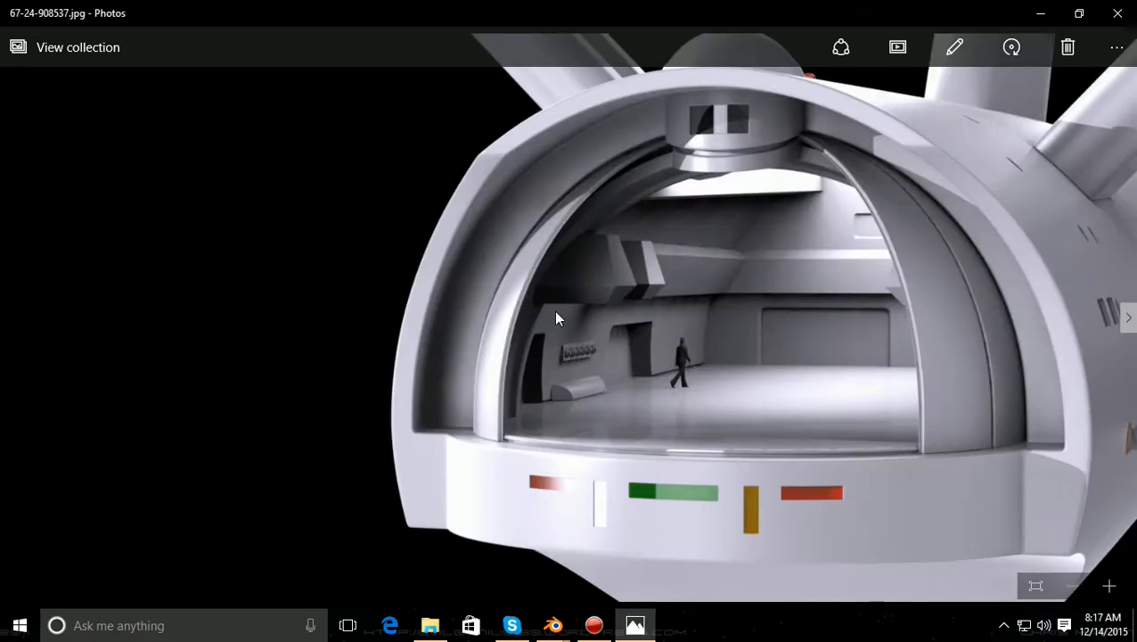
left_click(1129, 319)
left_click(1129, 319)
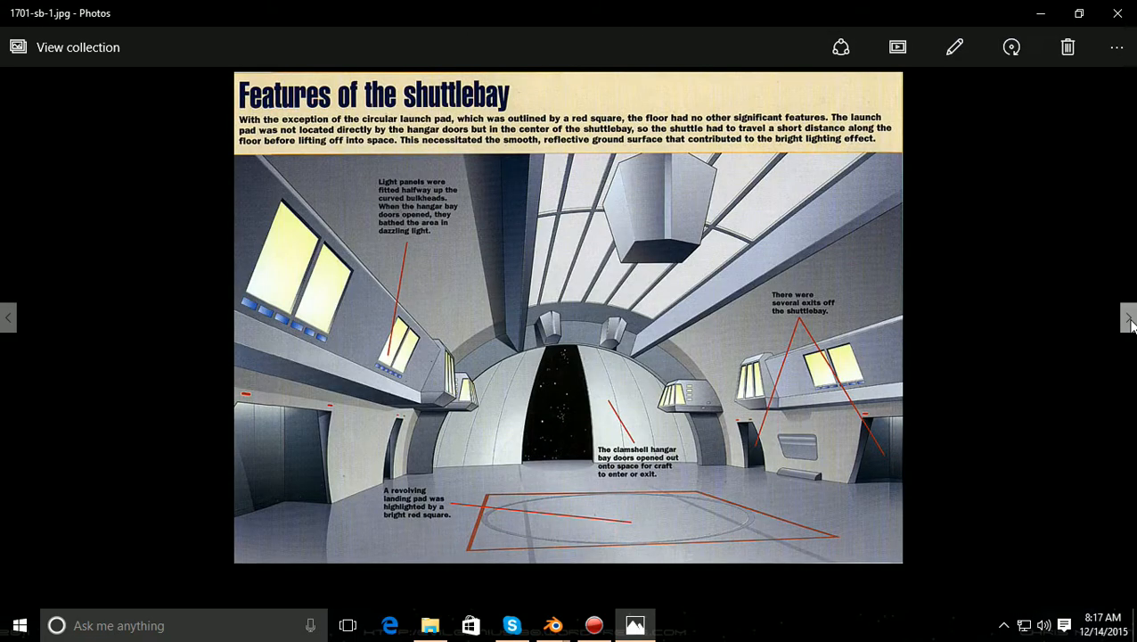
Browse the following reference pictures, including CRHQ_dreadnought2.jpg and the model hangar photo dsc08228.jpg, as far as ent01.jpg
left_click(1129, 319)
left_click(1129, 319)
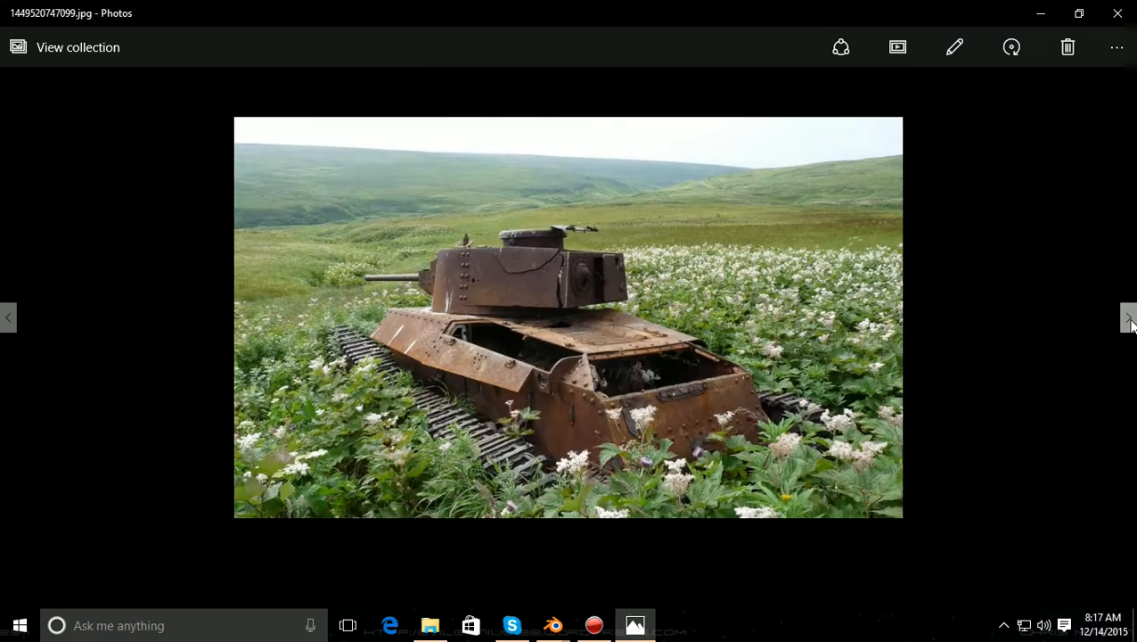
left_click(9, 321)
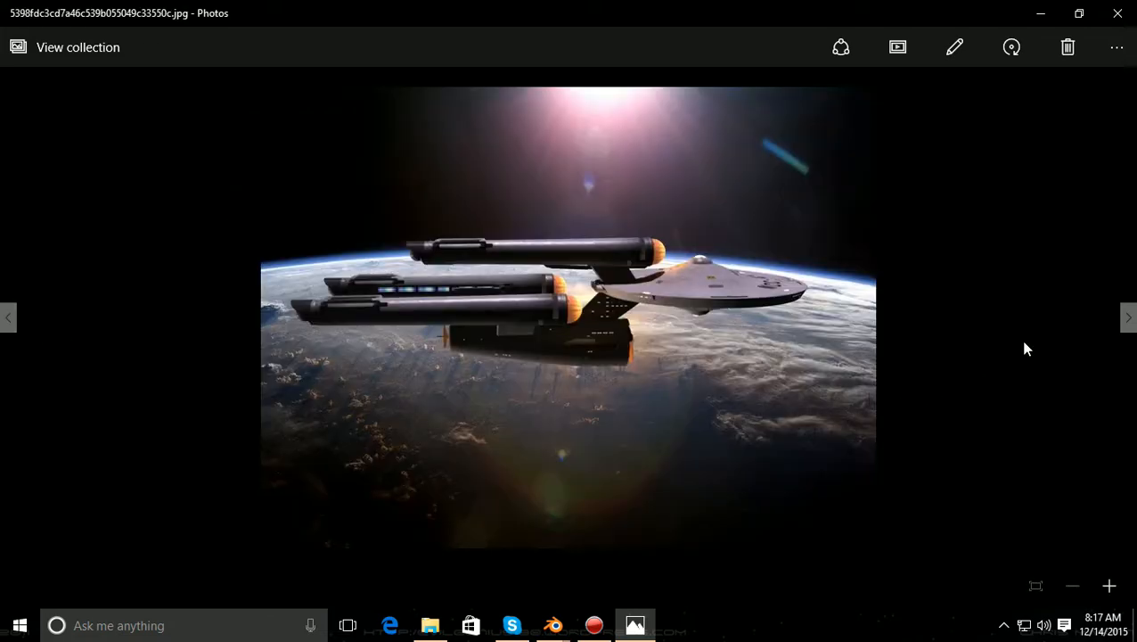
left_click(1127, 326)
left_click(1127, 326)
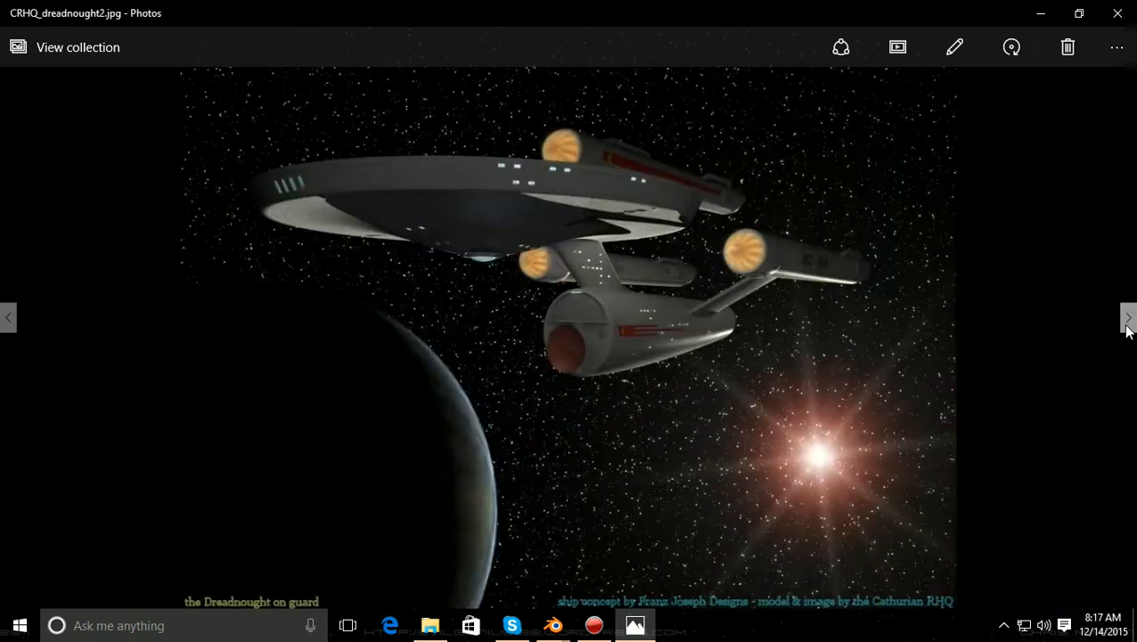
left_click(1127, 326)
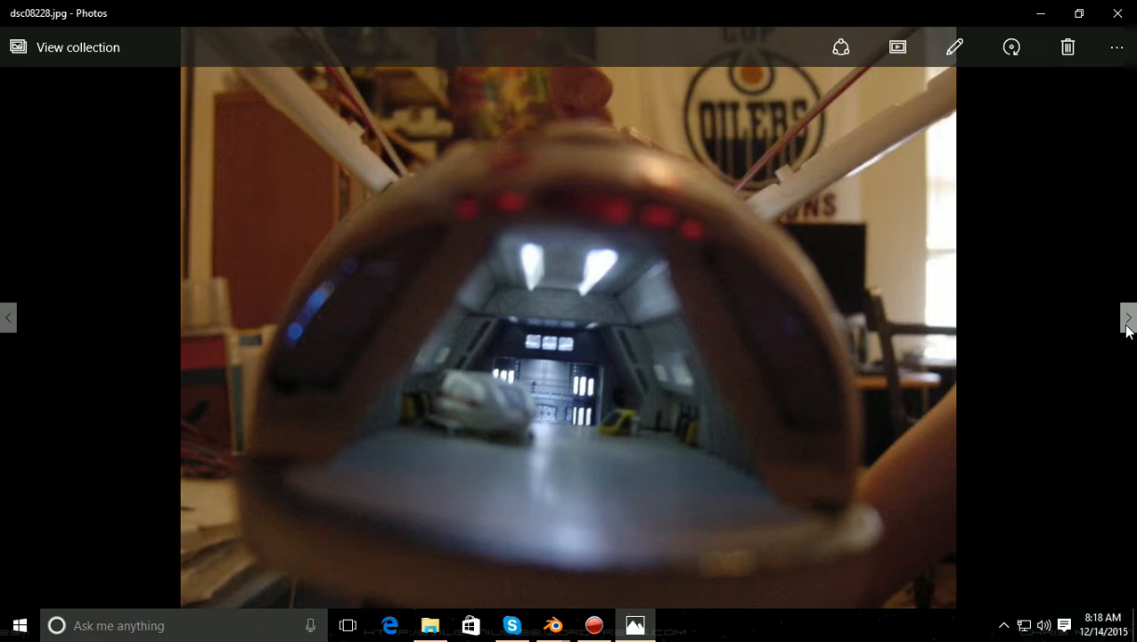
left_click(1127, 318)
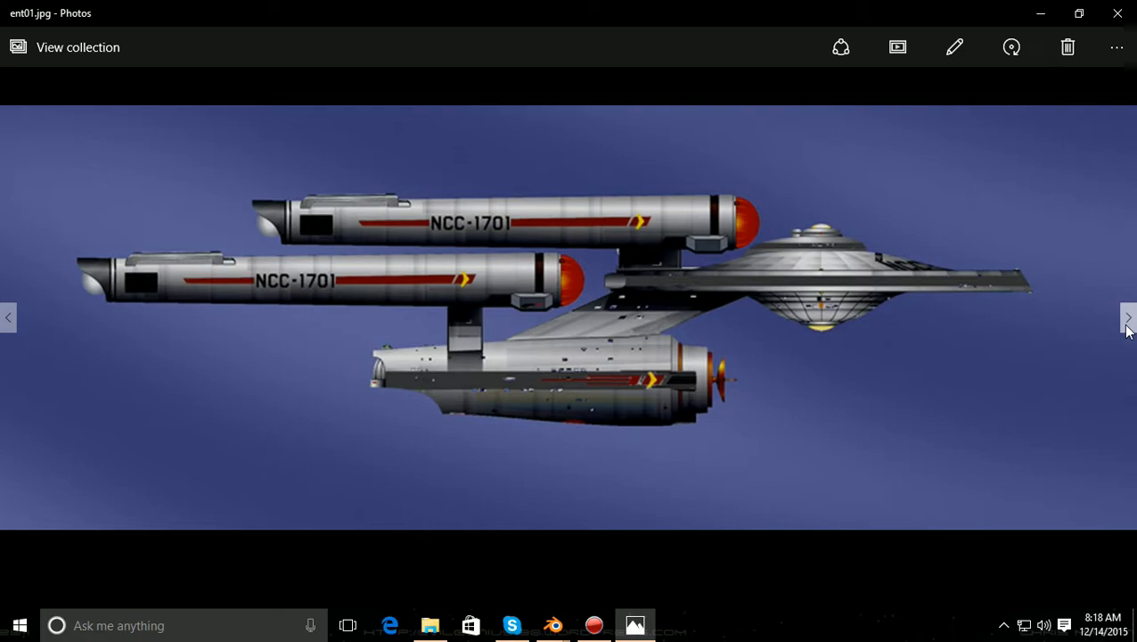
right_click(1127, 329)
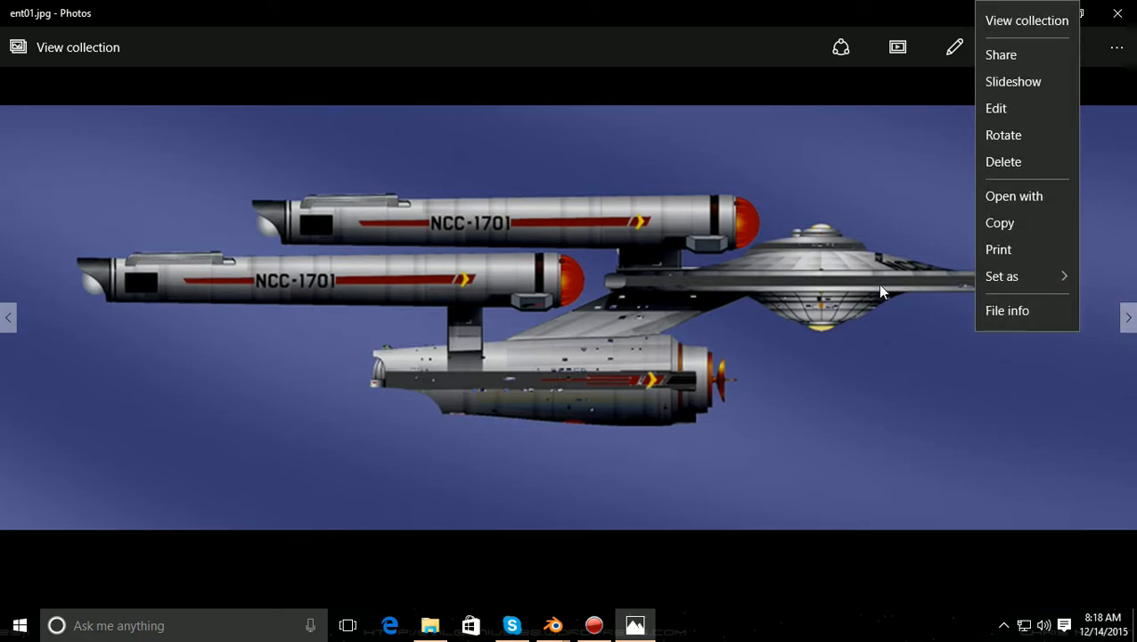
left_click(949, 347)
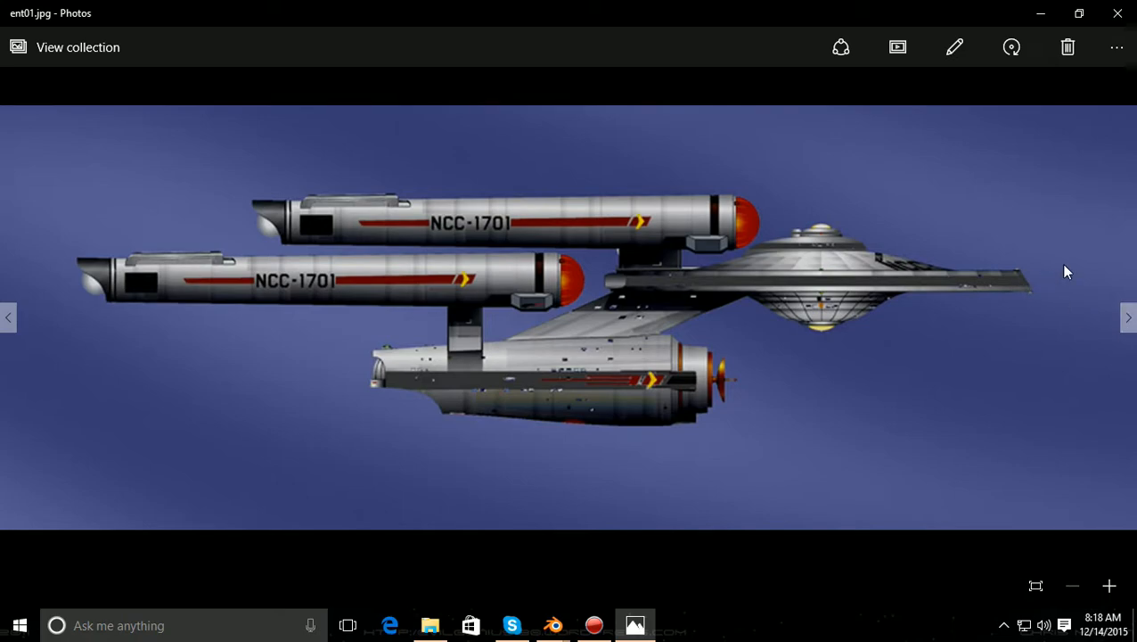
Study the deck plan comparison, the open bay in Enterprise-TOS6.jpg, and the hangar interior in Ep44_touchdown.jpg
left_click(1127, 319)
left_click(1127, 319)
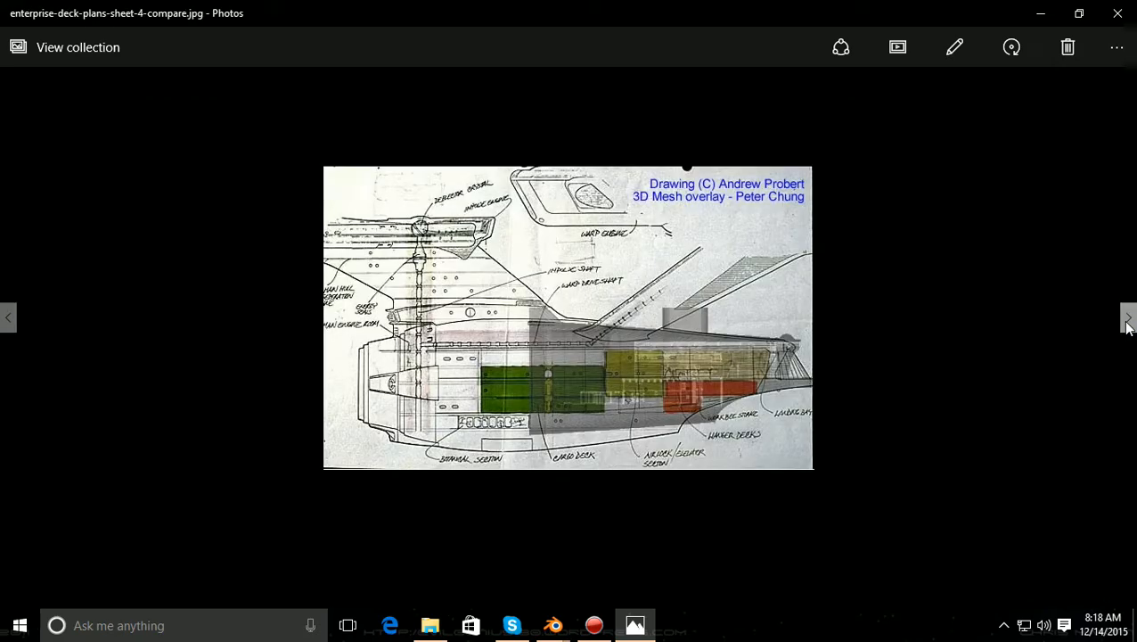
left_click(1127, 319)
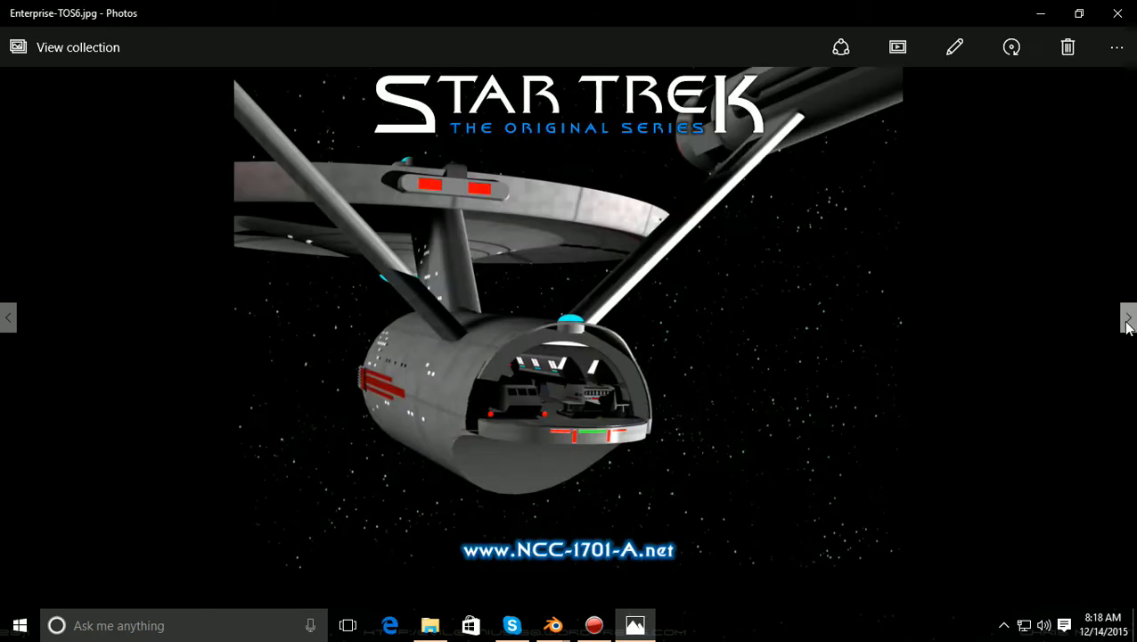
left_click(1127, 319)
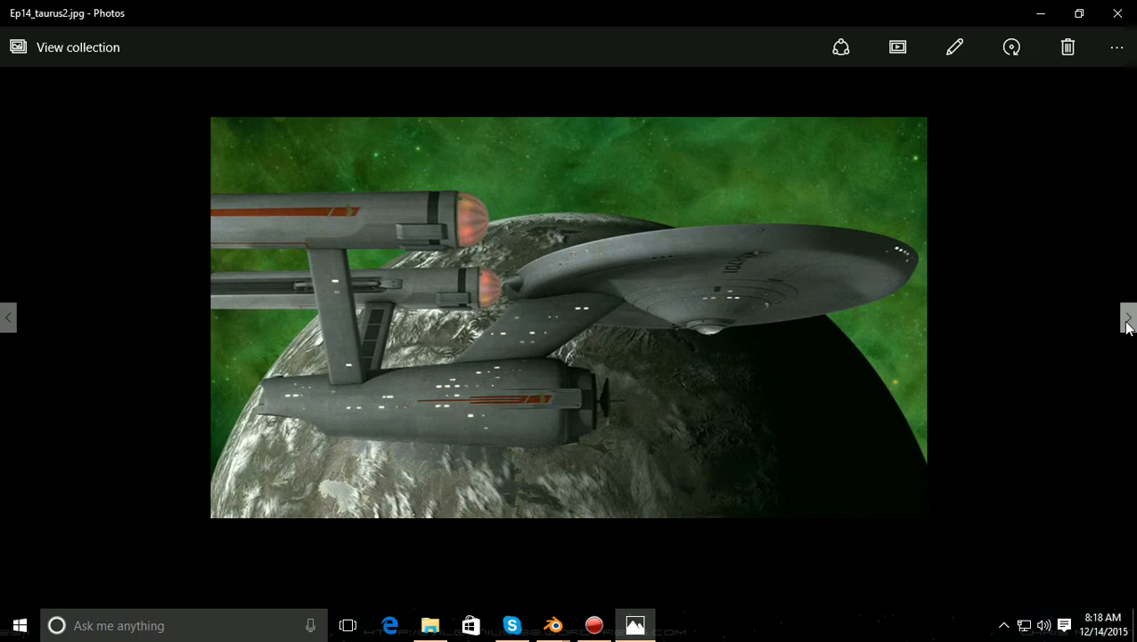
left_click(1127, 319)
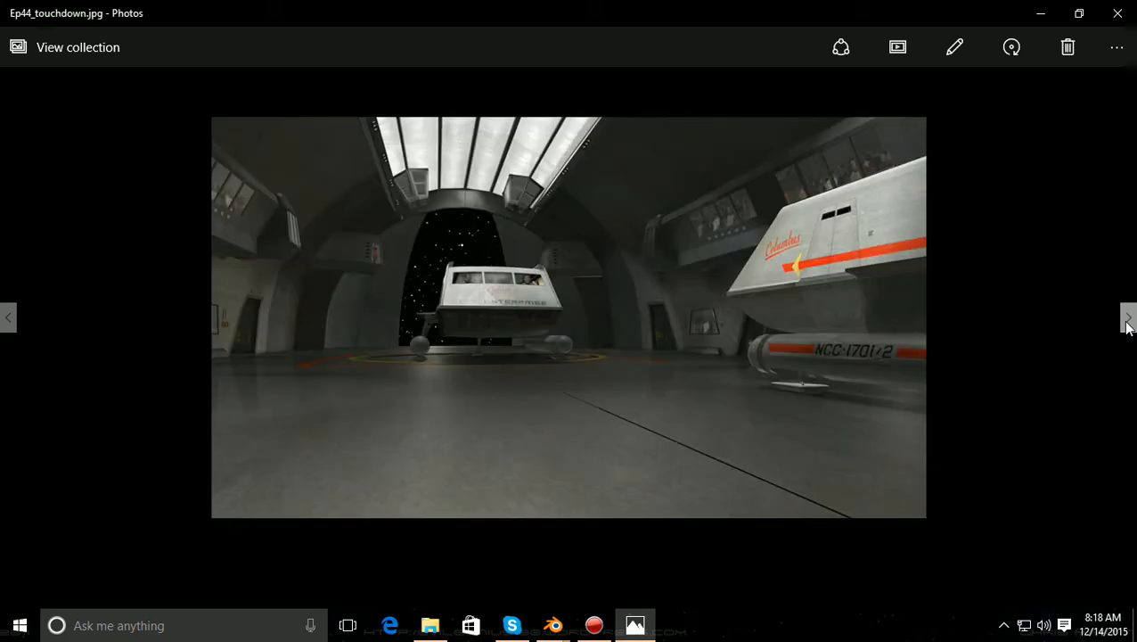
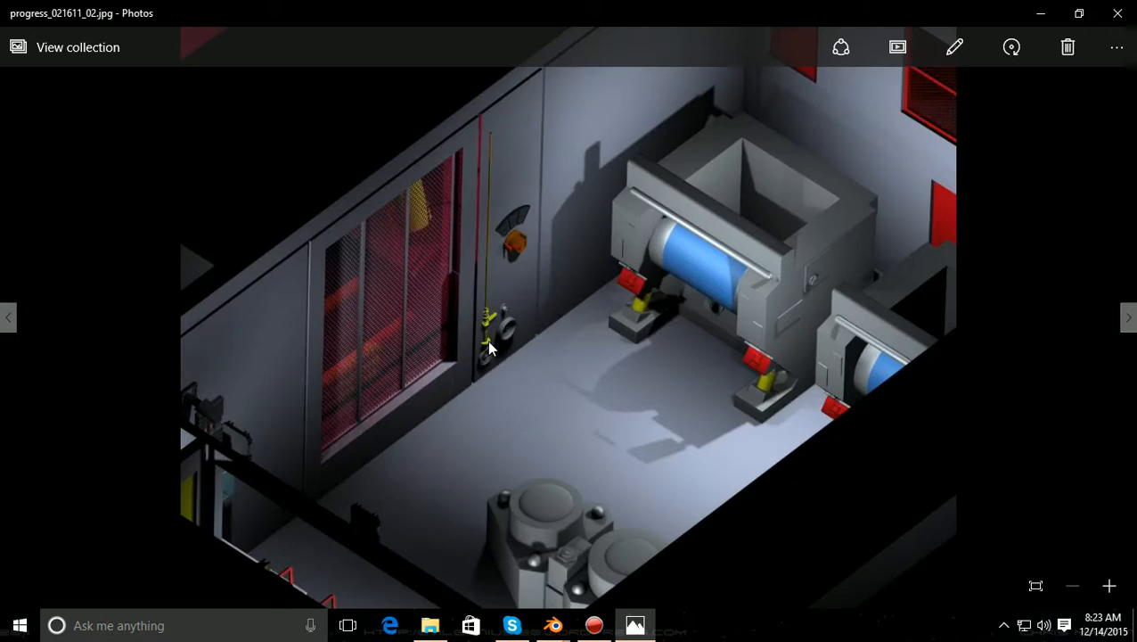
Study the shuttle bay wireframes in progress_062210_03.jpg and progress_062310_00.jpg, and browse on to tande01.jpg
left_click(1125, 326)
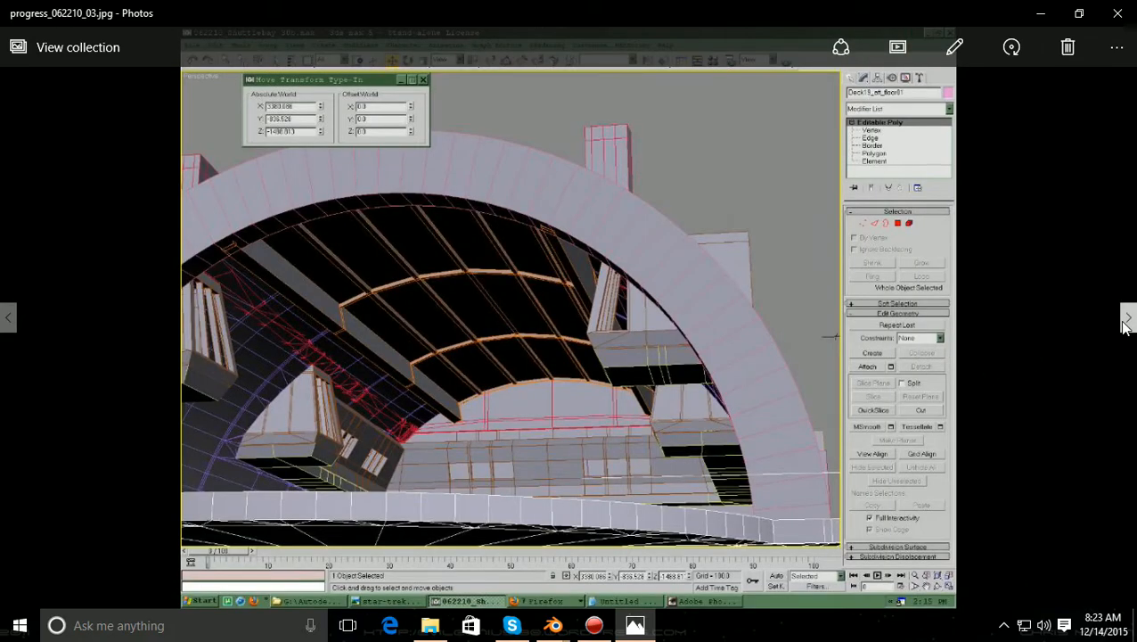
left_click(1125, 326)
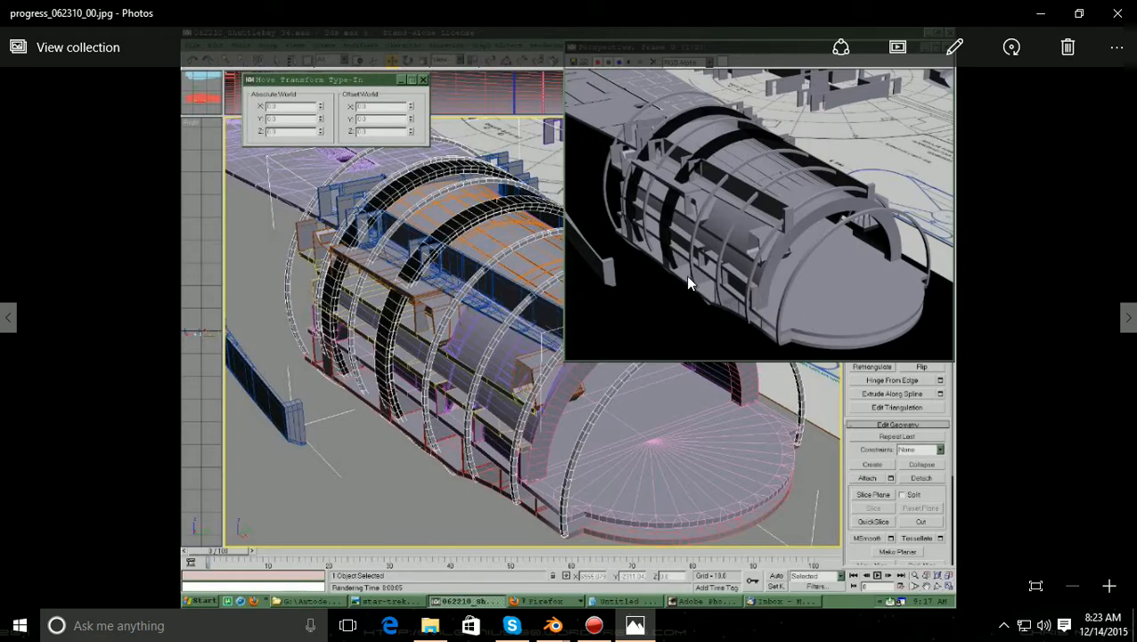
left_click(1129, 319)
left_click(1129, 319)
left_click(1129, 319)
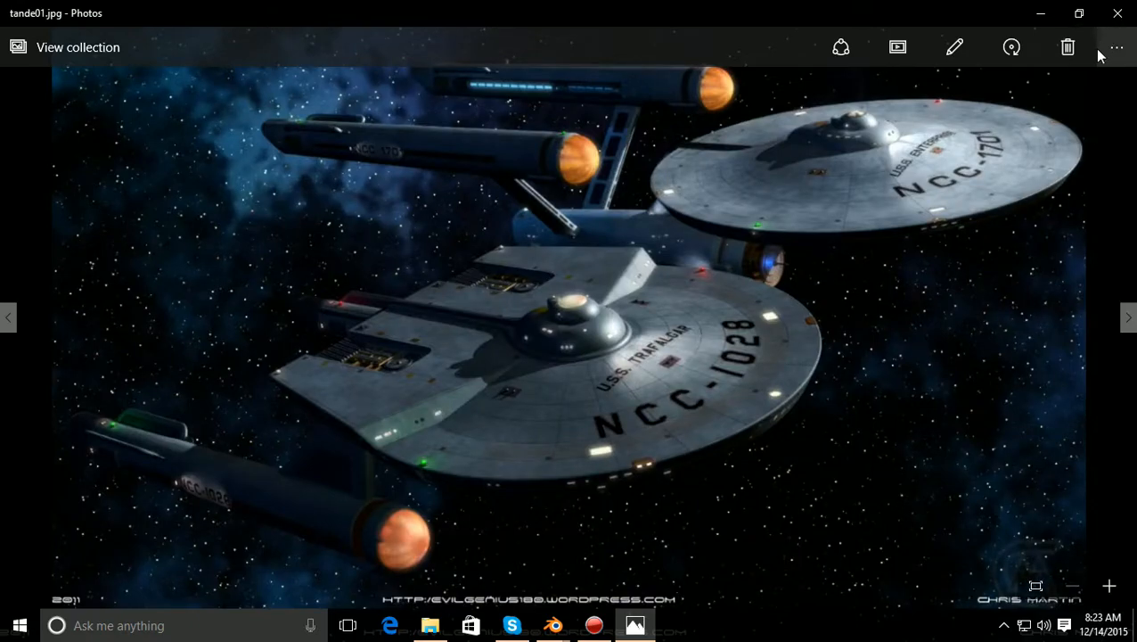
Switch back to the Blender window containing NCC-1974USS-STUART-FOLEY6a.blend
mouse_move(552, 629)
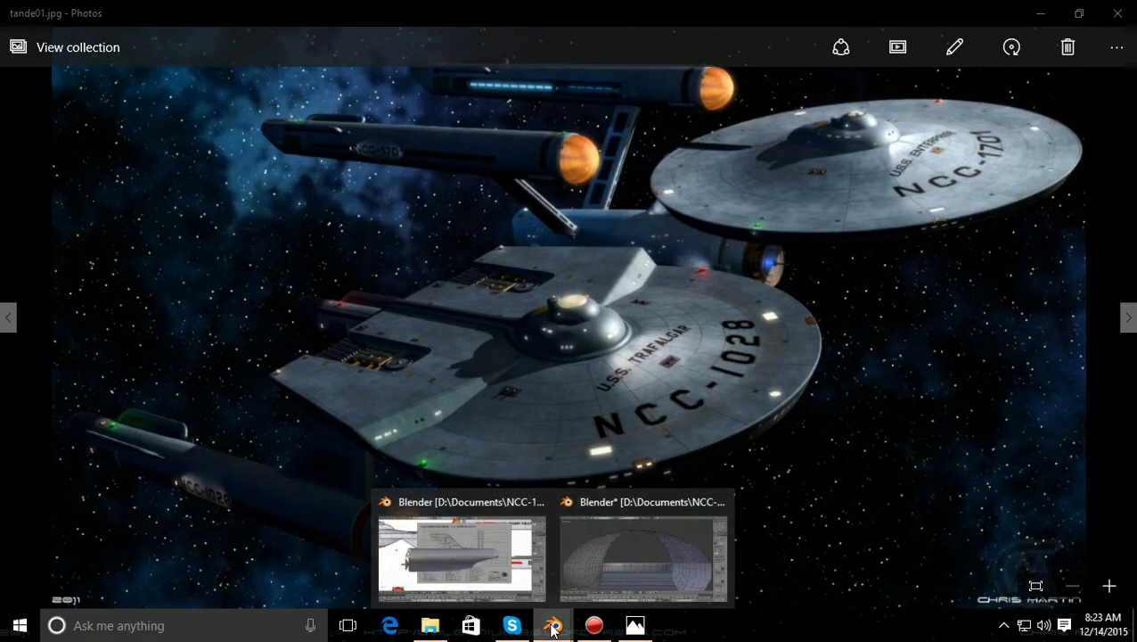
left_click(470, 566)
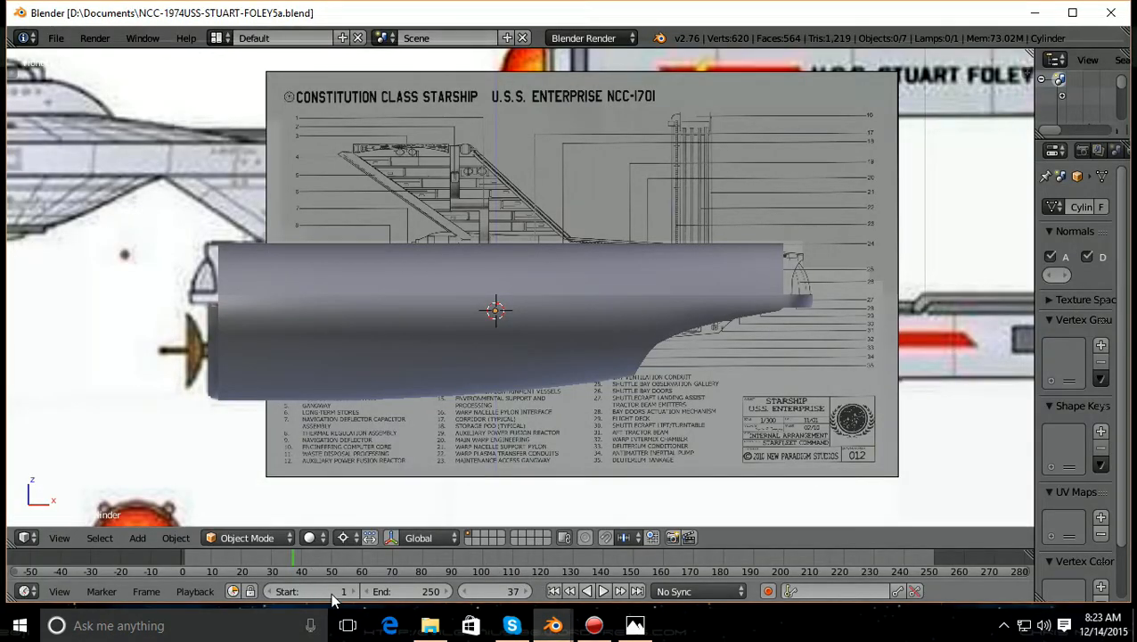
mouse_move(557, 629)
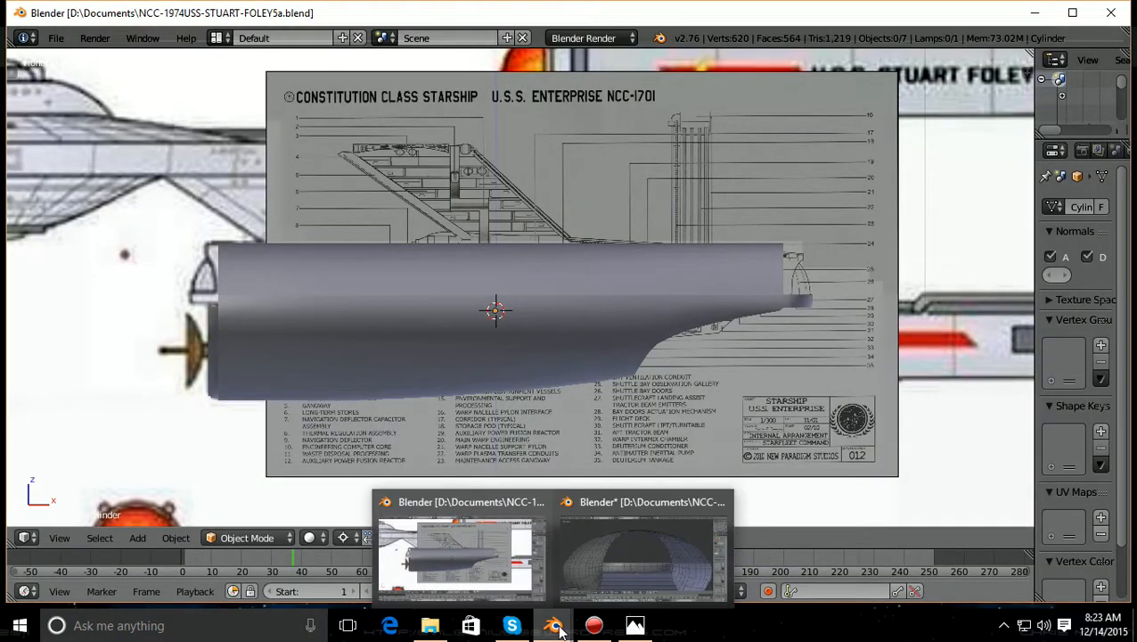
left_click(622, 575)
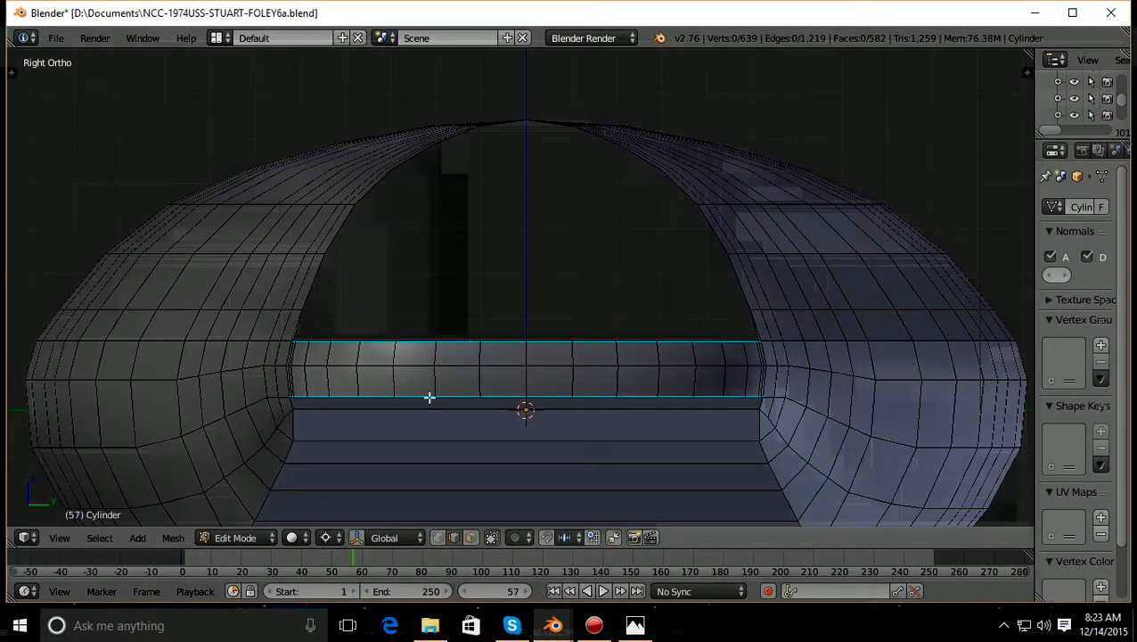
Examine the stern's bay opening and deck from an oblique rear angle and from the top view
scroll(430, 397, "down", 4)
scroll(429, 397, "up", 3)
mouse_move(429, 397)
middle_mouse_down()
mouse_move(472, 407)
mouse_move(442, 398)
middle_mouse_up()
scroll(462, 412, "up", 1)
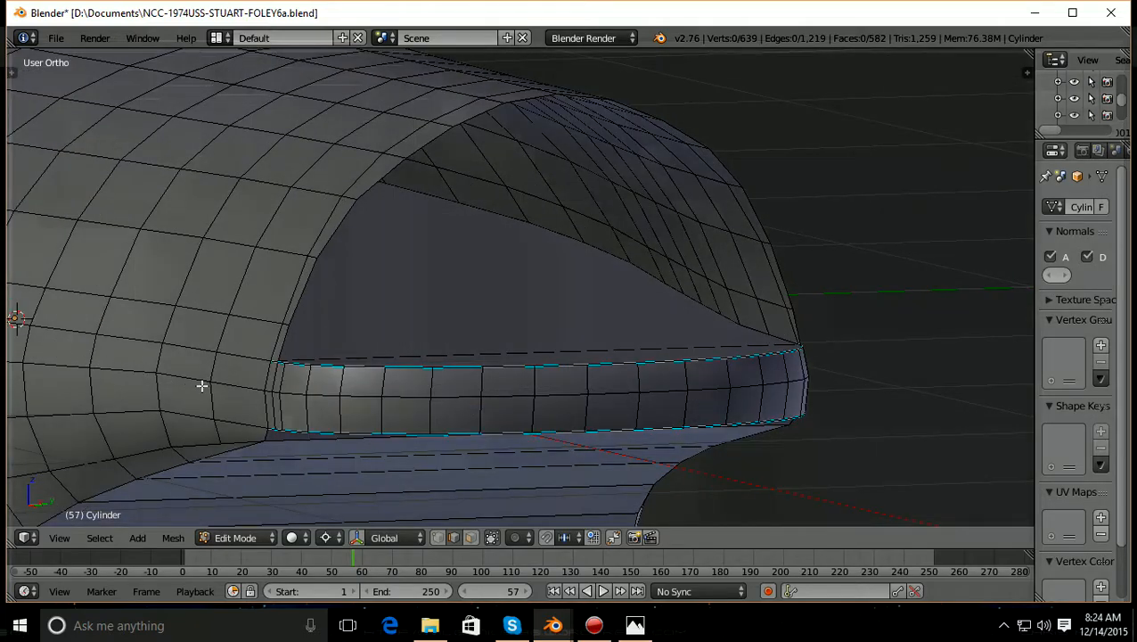
scroll(203, 386, "down", 2)
key("KP_7")
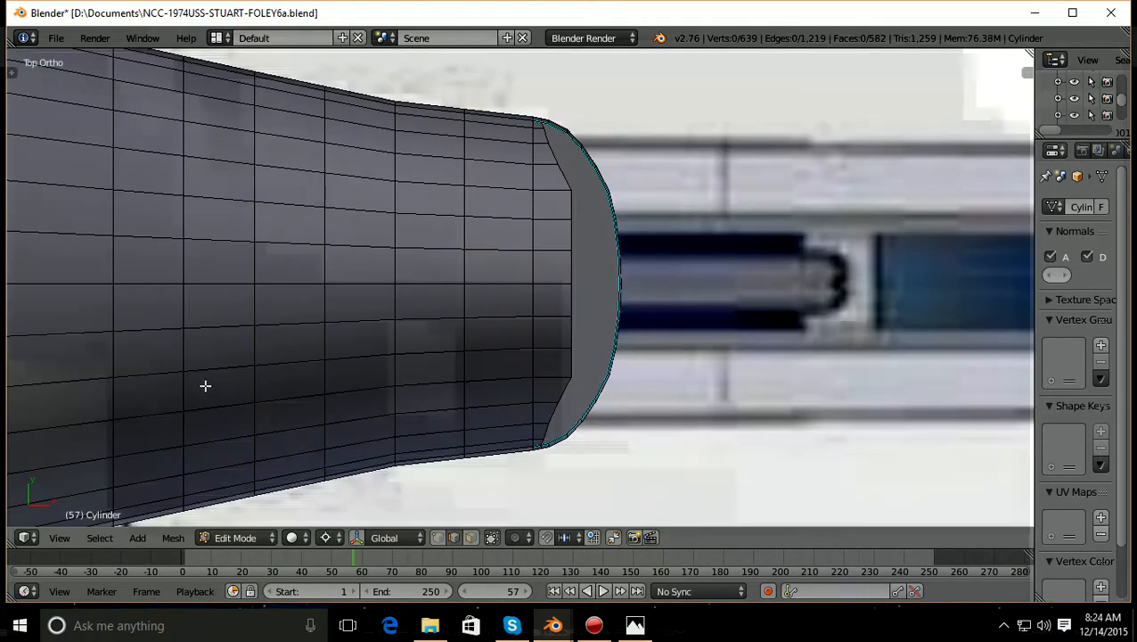
scroll(342, 216, "down", 2)
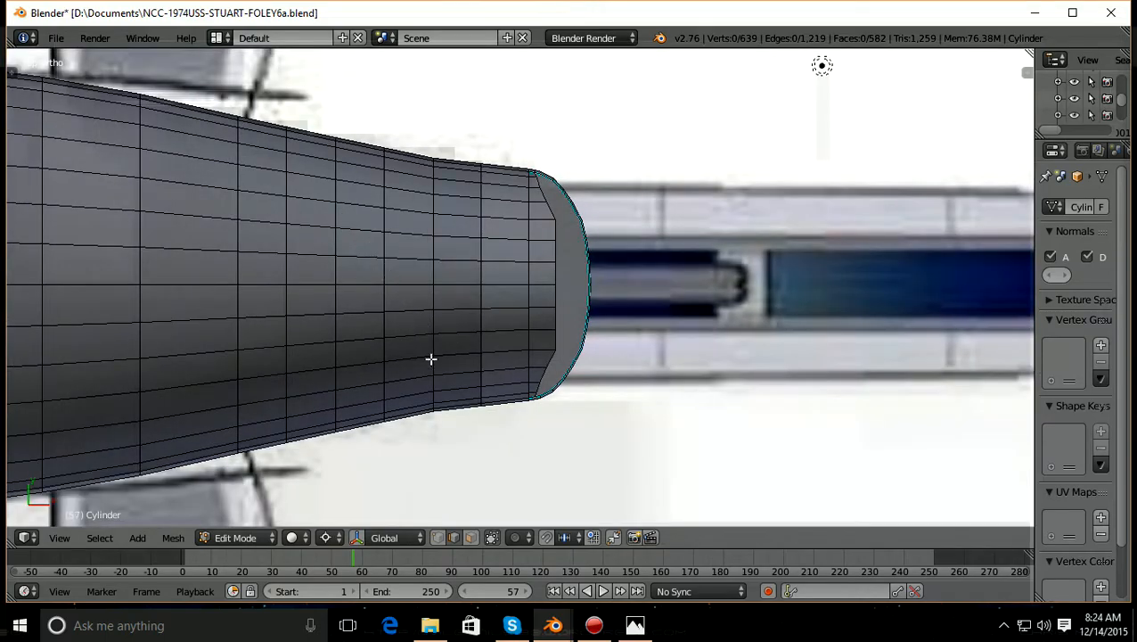
Examine the stern's bay opening and rounded deck lip from an oblique angle, the side profile, and directly astern
scroll(465, 377, "up", 1)
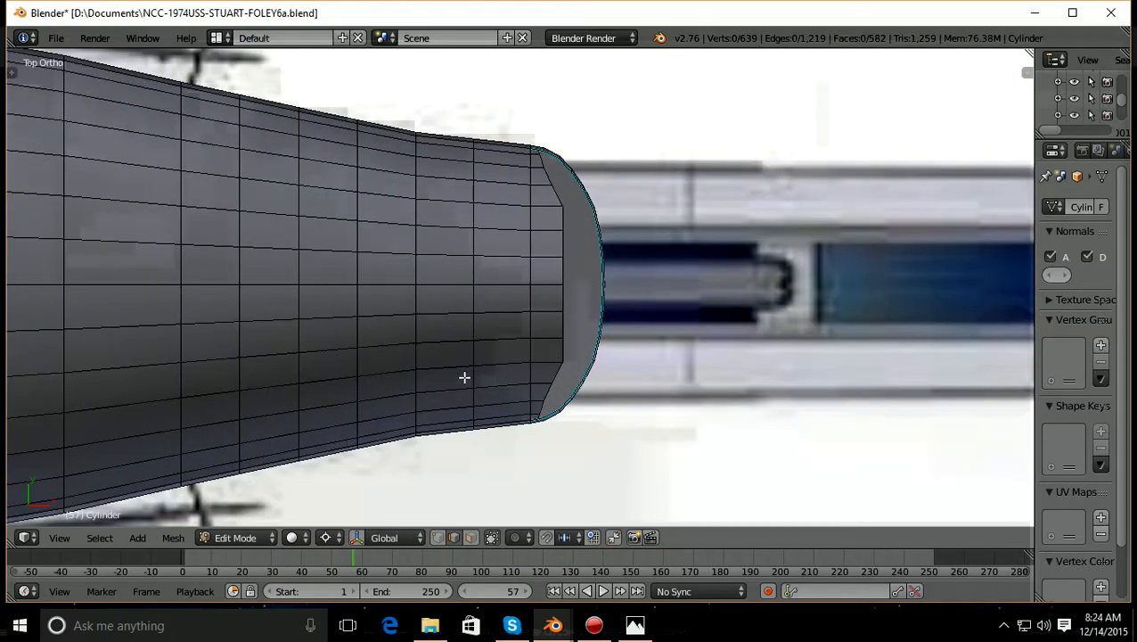
middle_click_drag(464, 377, 358, 247)
scroll(394, 270, "up", 3)
middle_click_drag(504, 328, 500, 302)
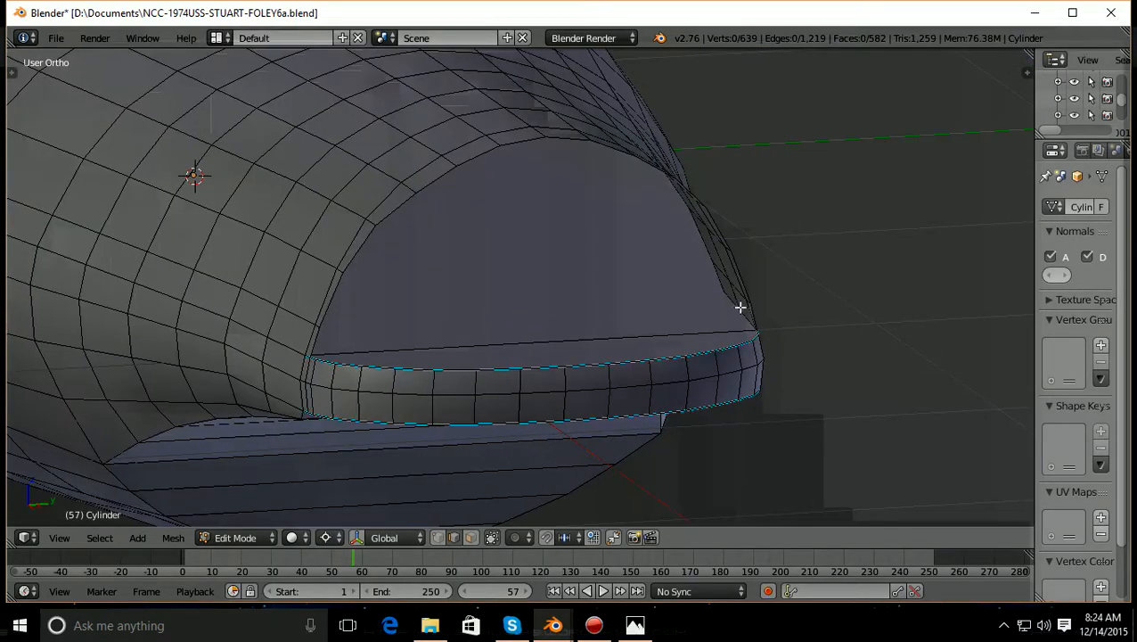
middle_click_drag(740, 307, 693, 302)
key("KP_3")
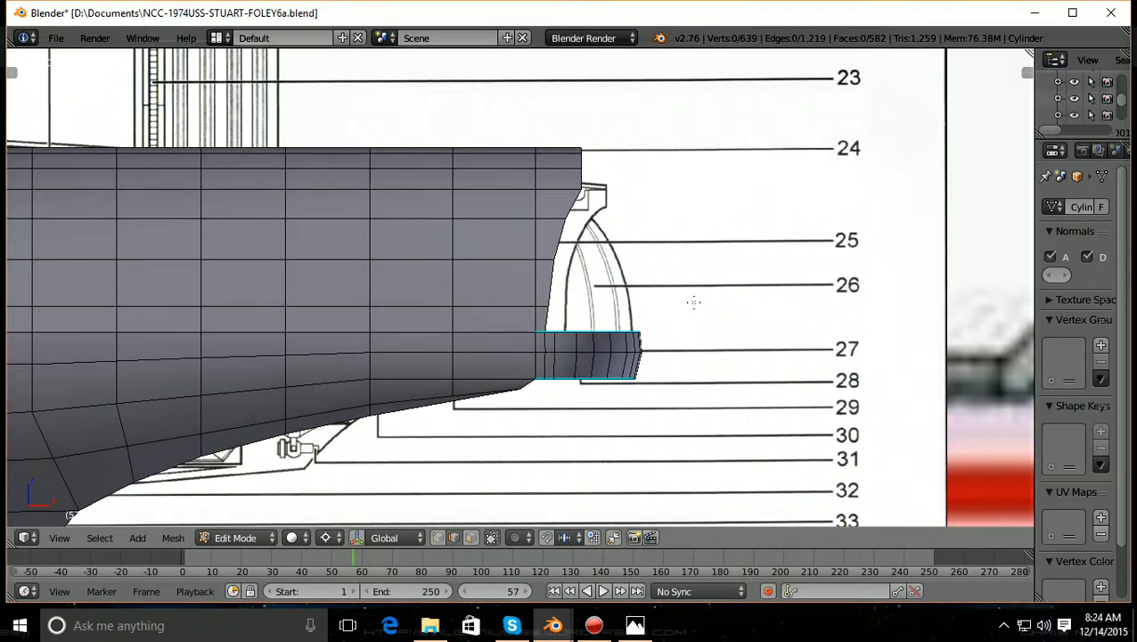
key("KP_3")
scroll(693, 302, "up", 3)
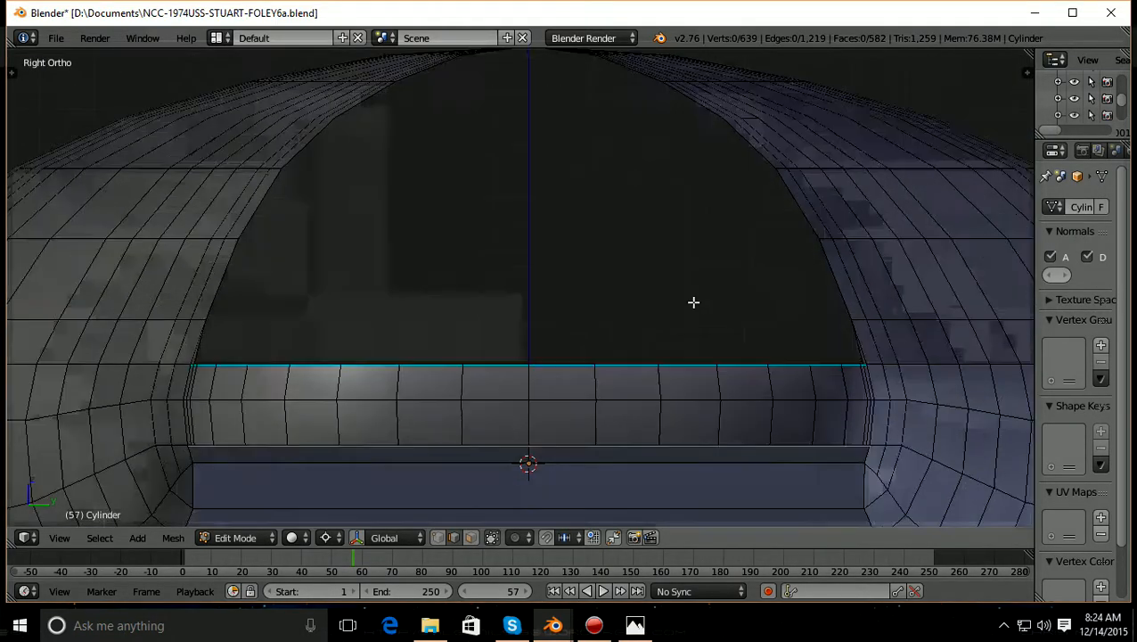
scroll(693, 302, "up", 2)
scroll(652, 282, "down", 2)
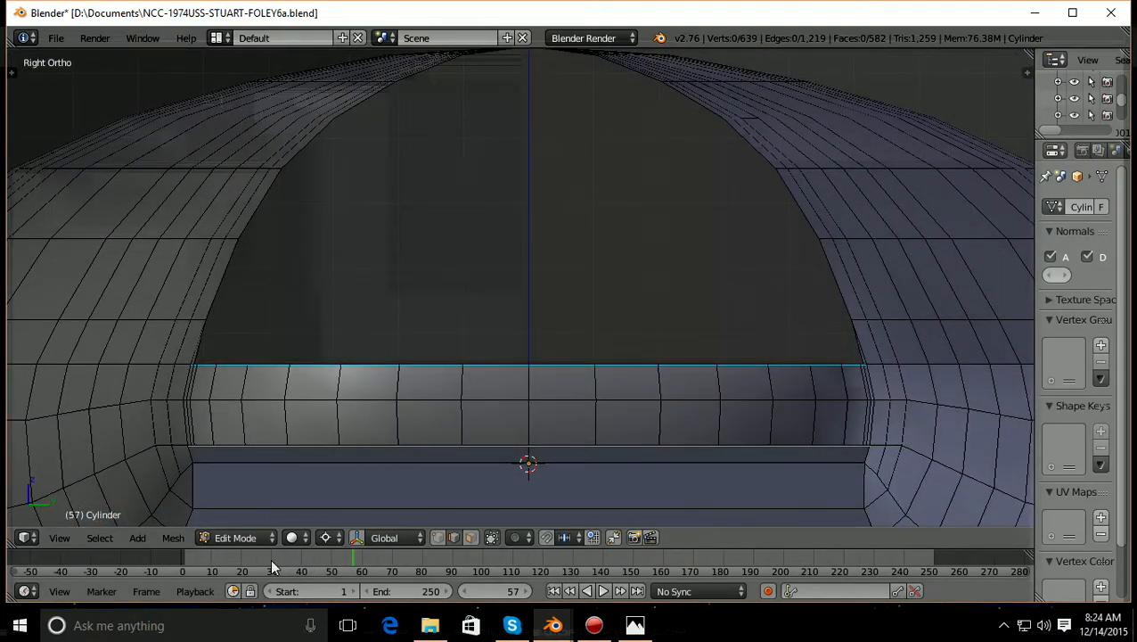
Switch to vertex selection and examine where the deck lip meets the hull at the corner of the bay opening
left_click(444, 538)
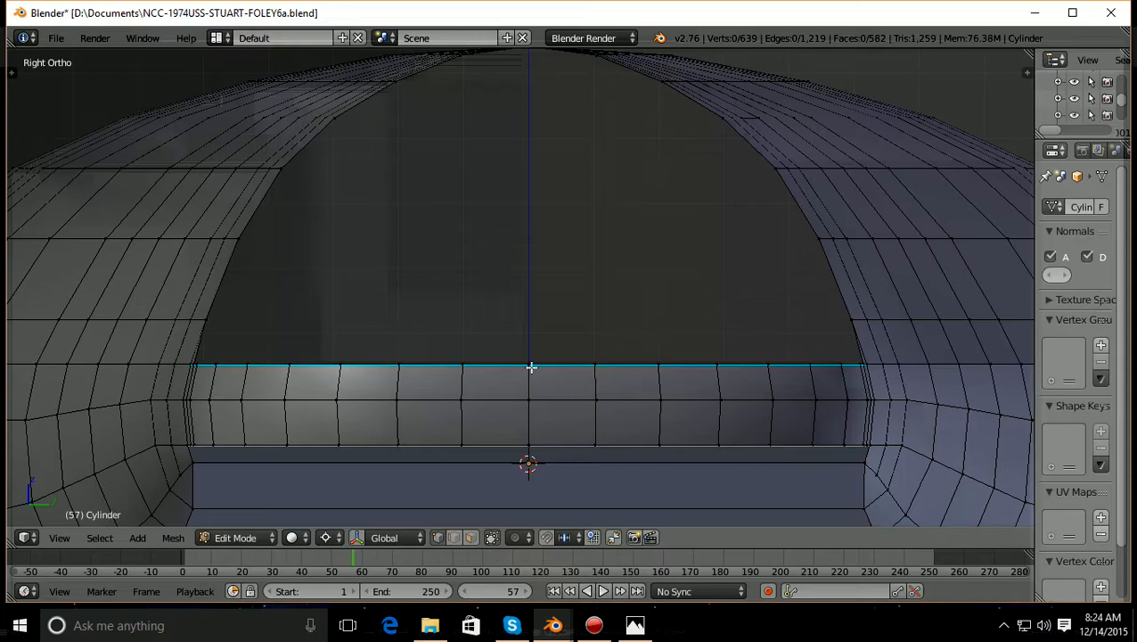
scroll(531, 369, "up", 3, "shift")
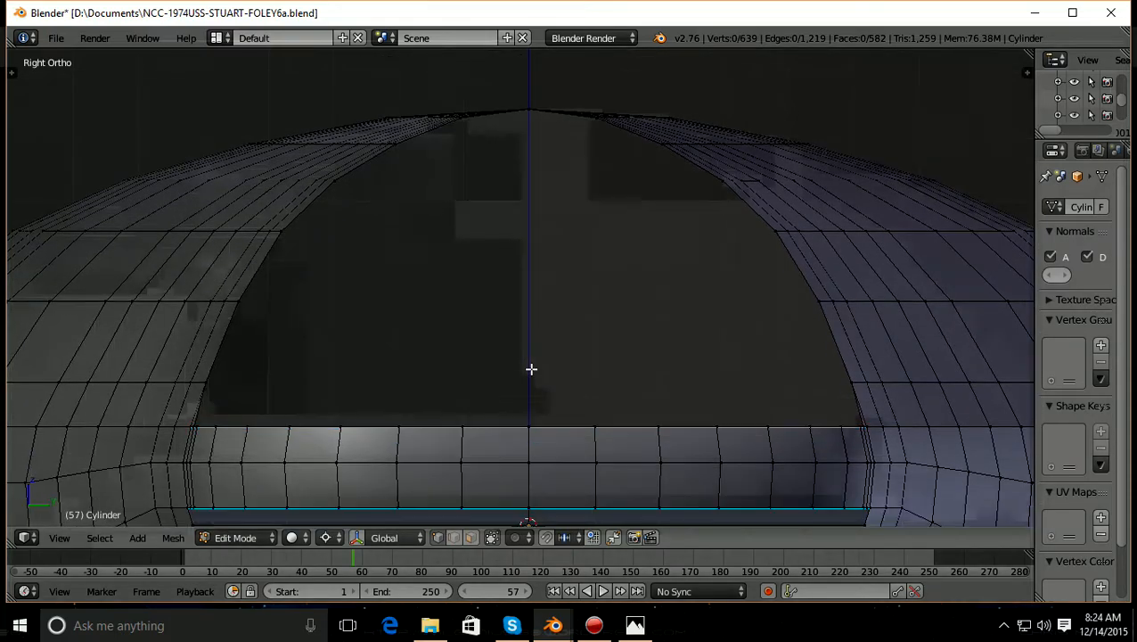
scroll(531, 369, "down", 1)
middle_click_drag(531, 369, 560, 389)
middle_click_drag(326, 416, 447, 422)
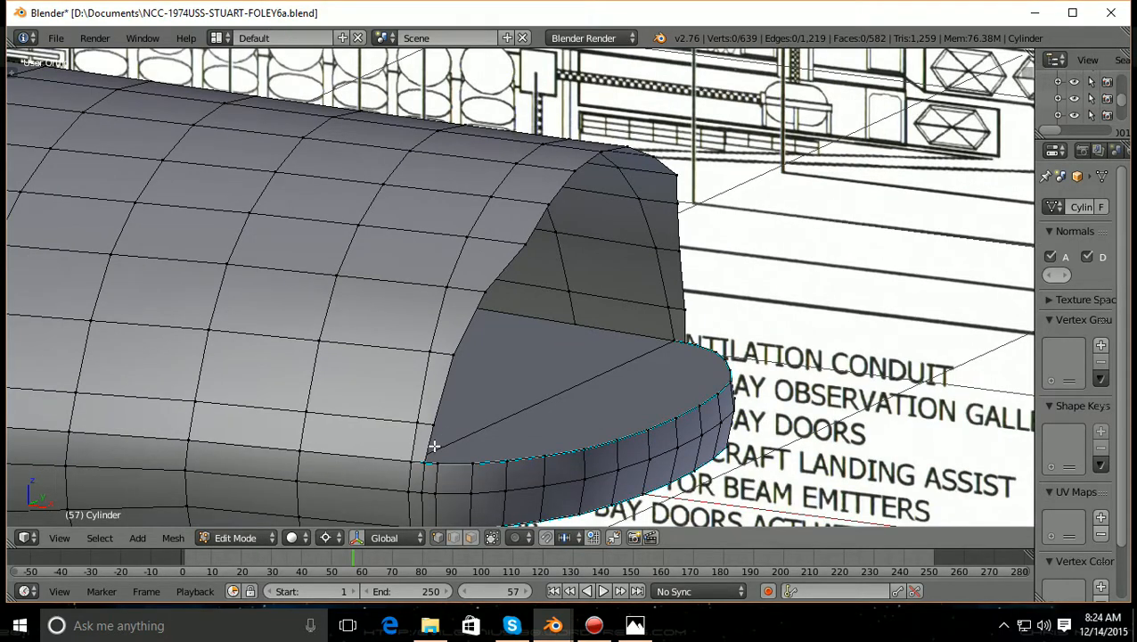
scroll(433, 446, "up", 5)
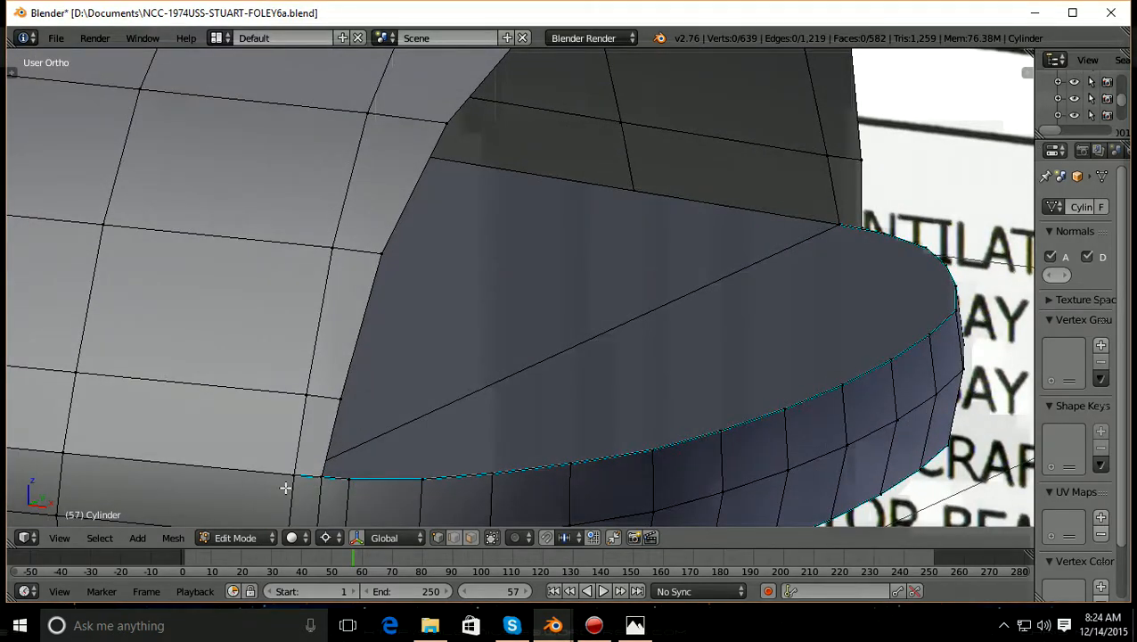
scroll(840, 295, "down", 5)
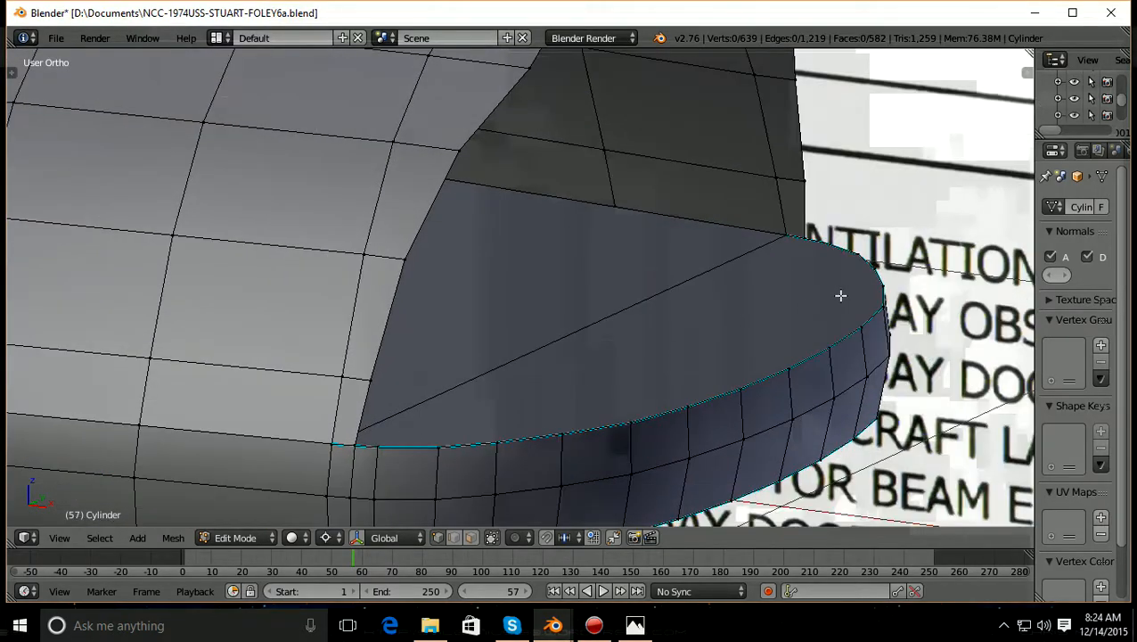
scroll(840, 295, "down", 2)
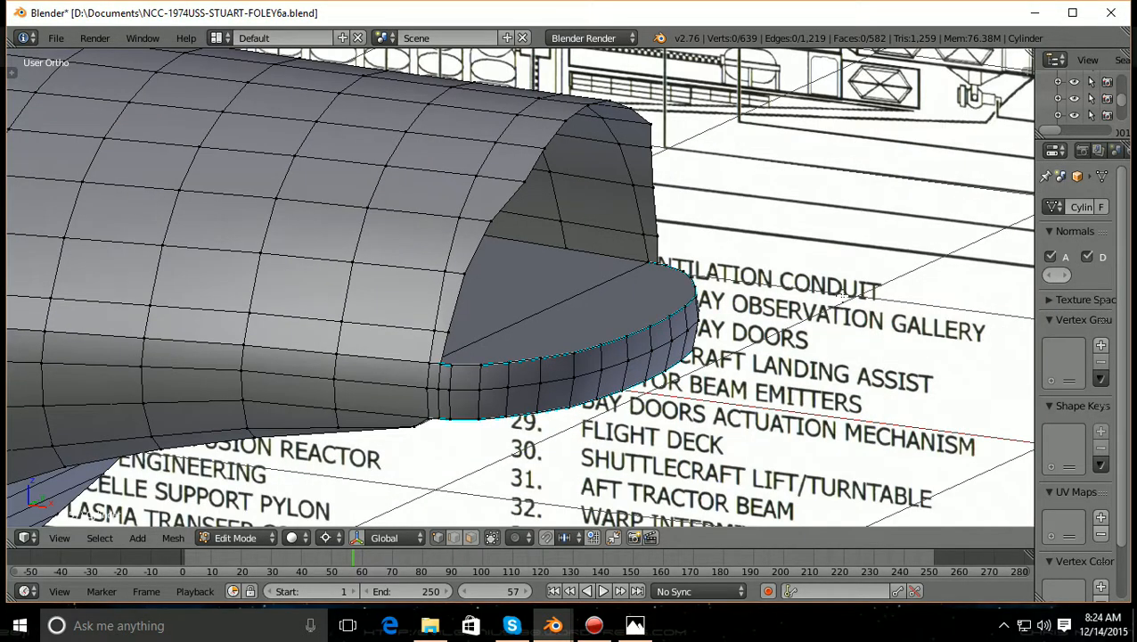
scroll(842, 295, "up", 1)
Compare the stern's side profile with the shuttle bay doors and gallery in the cutaway drawing
key("KP_1")
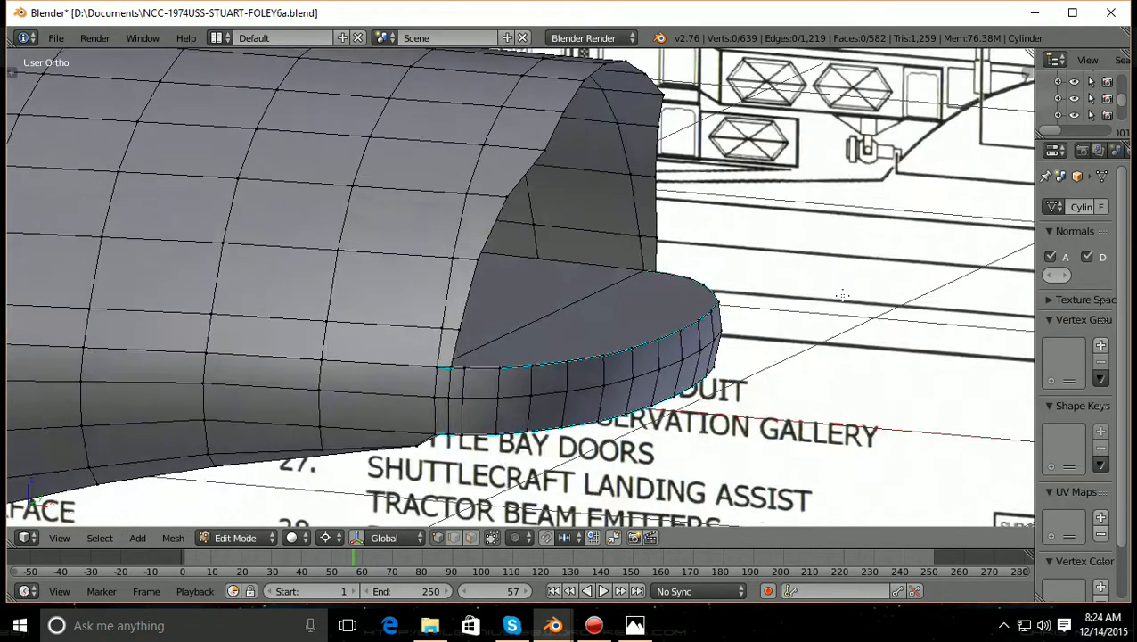
scroll(842, 295, "up", 2, "shift")
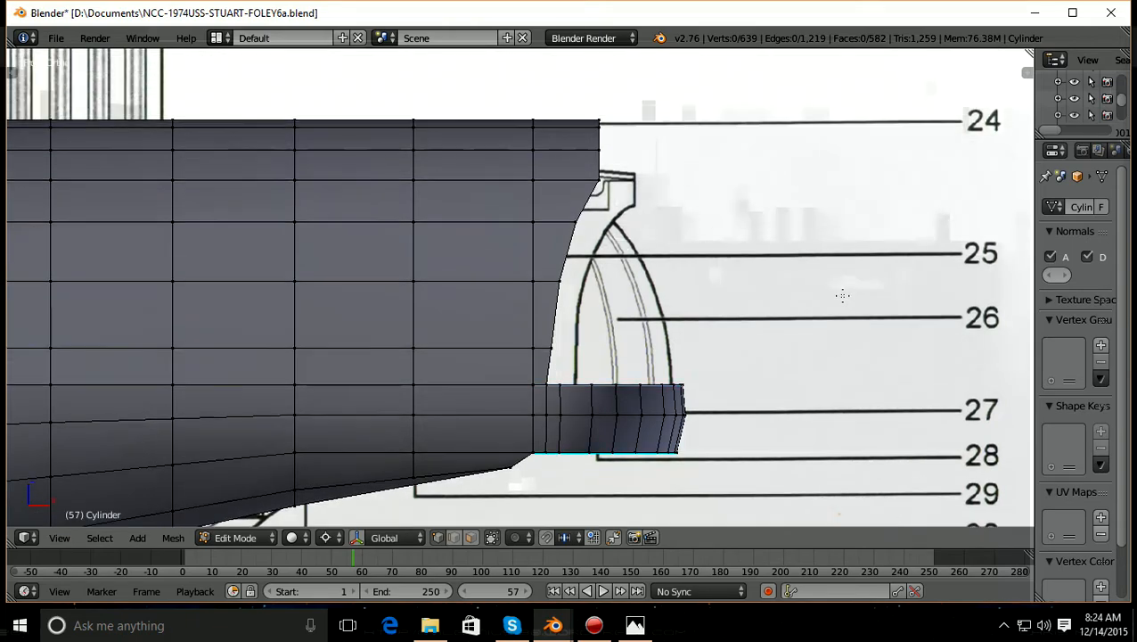
scroll(681, 224, "up", 1)
scroll(681, 224, "down", 5)
scroll(681, 224, "down", 3)
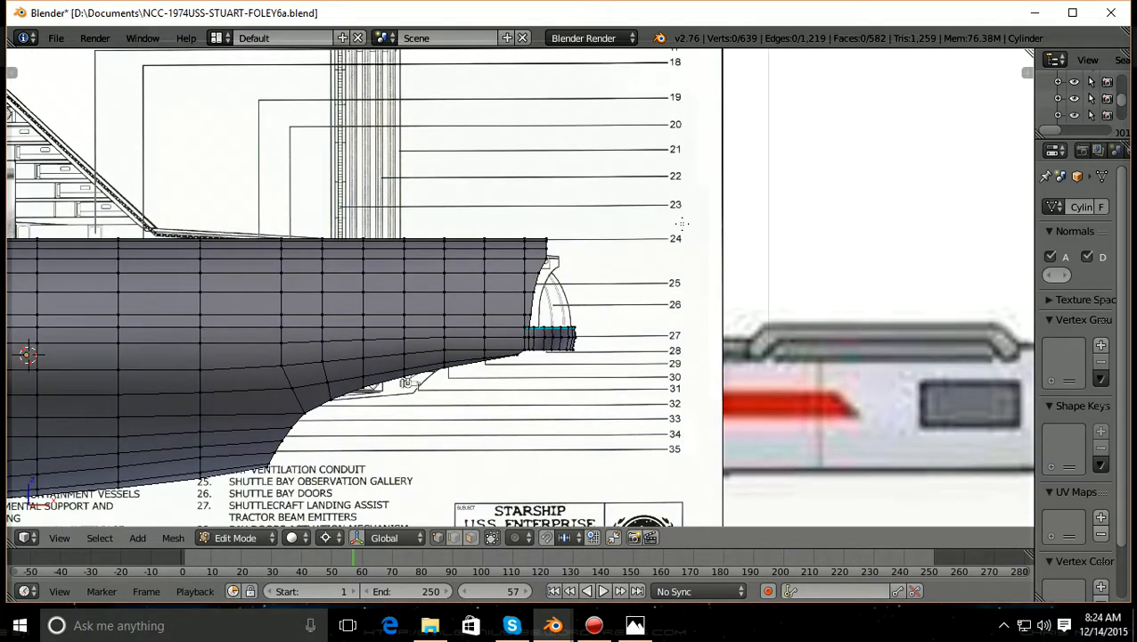
scroll(681, 223, "up", 1)
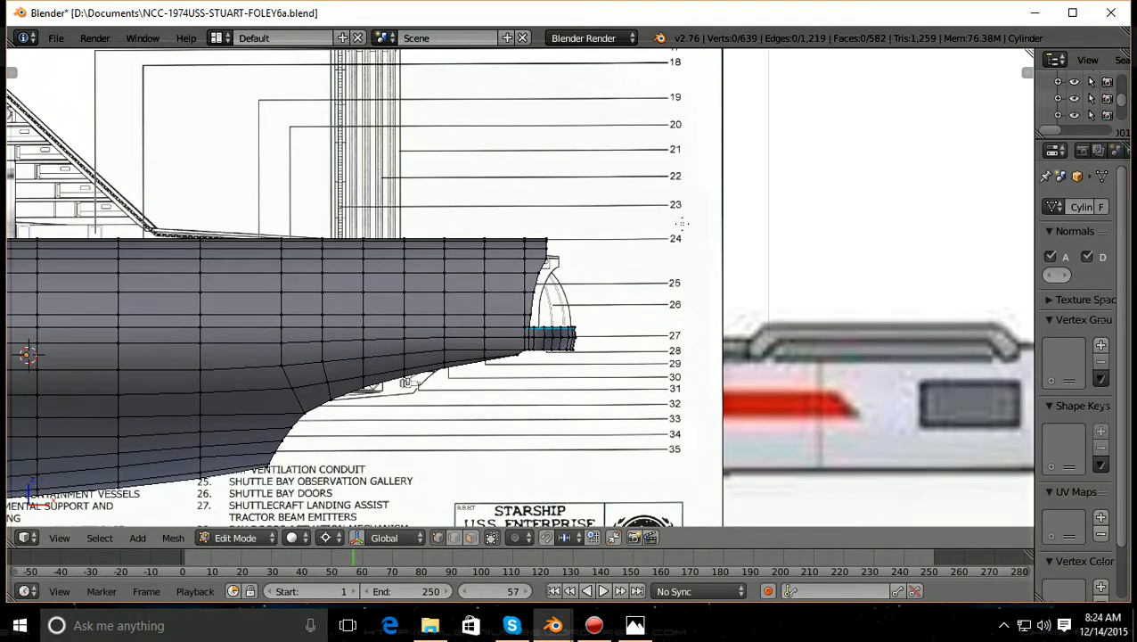
Show the mesh as wireframe and compare its stern edge and deck lip with the bay door outline on the NCC-1974 side view
key("z")
scroll(681, 224, "up", 6)
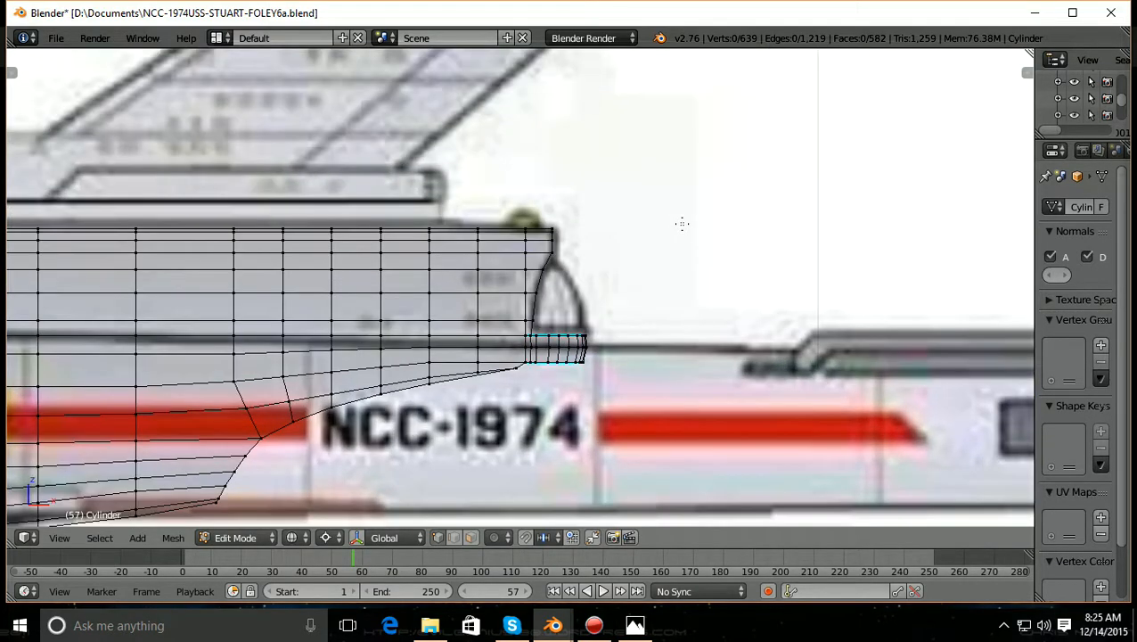
scroll(681, 224, "up", 1)
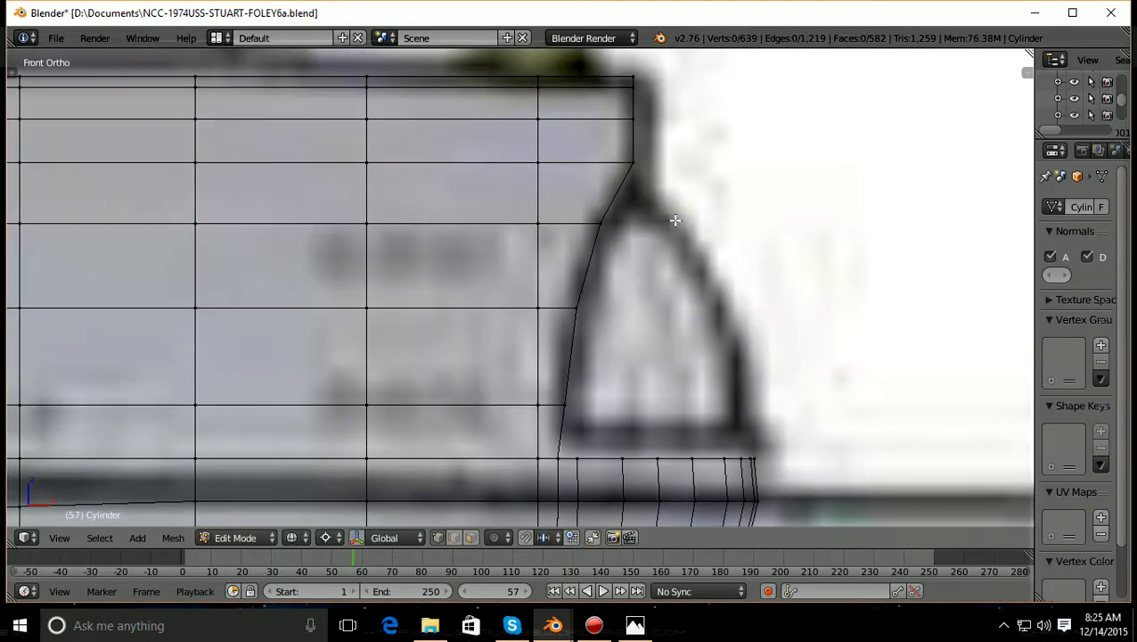
scroll(676, 220, "up", 4, "shift")
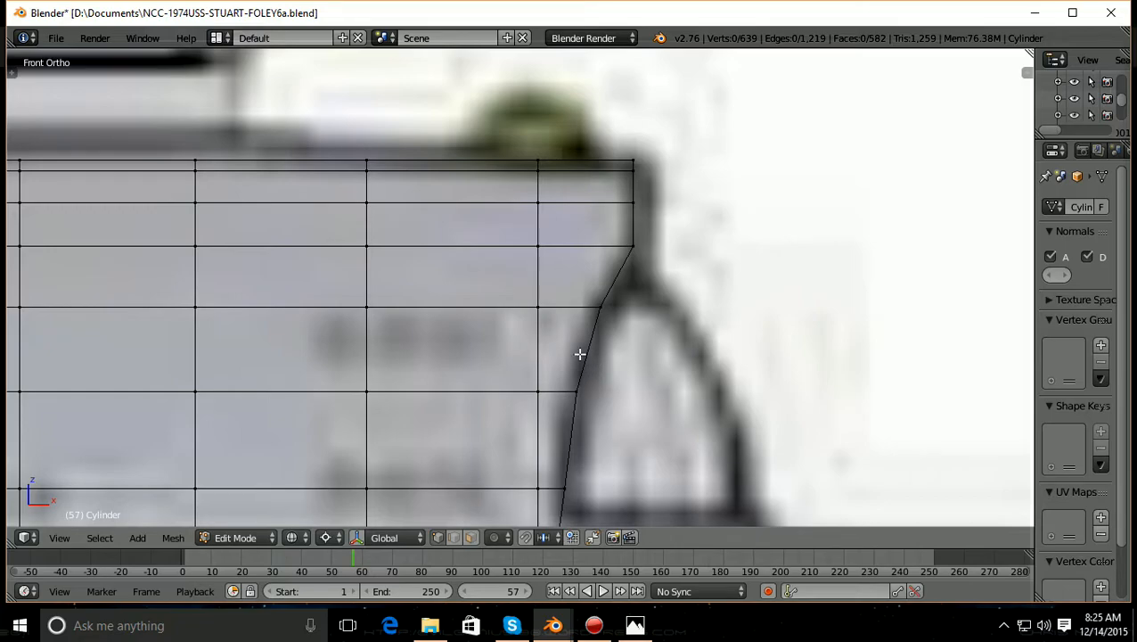
scroll(580, 353, "down", 3)
scroll(580, 353, "down", 5)
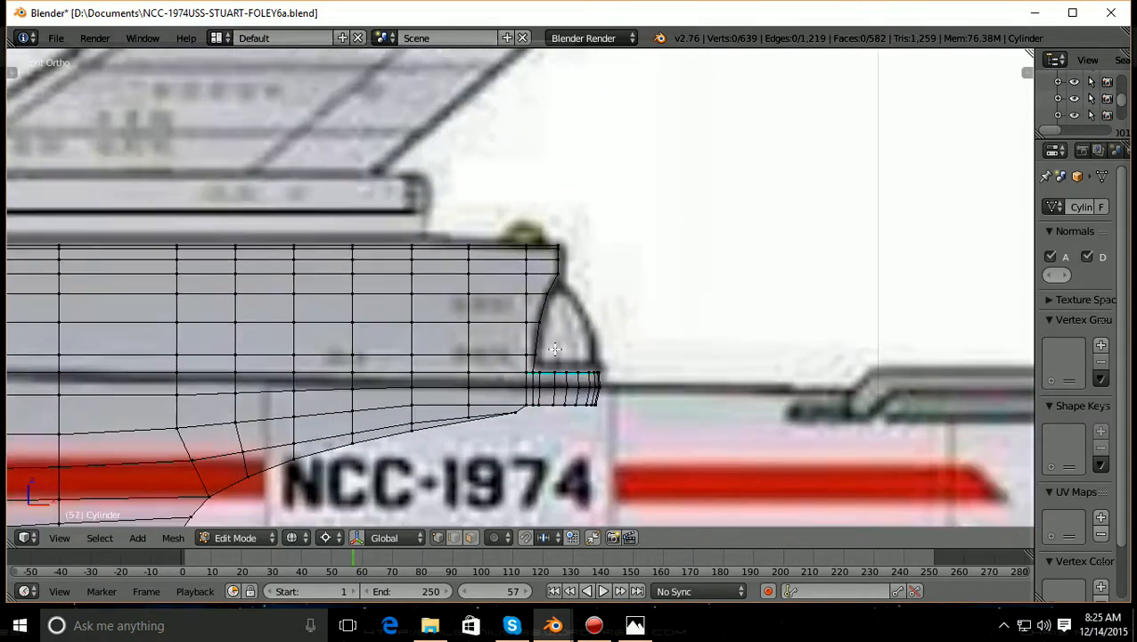
scroll(554, 349, "up", 5)
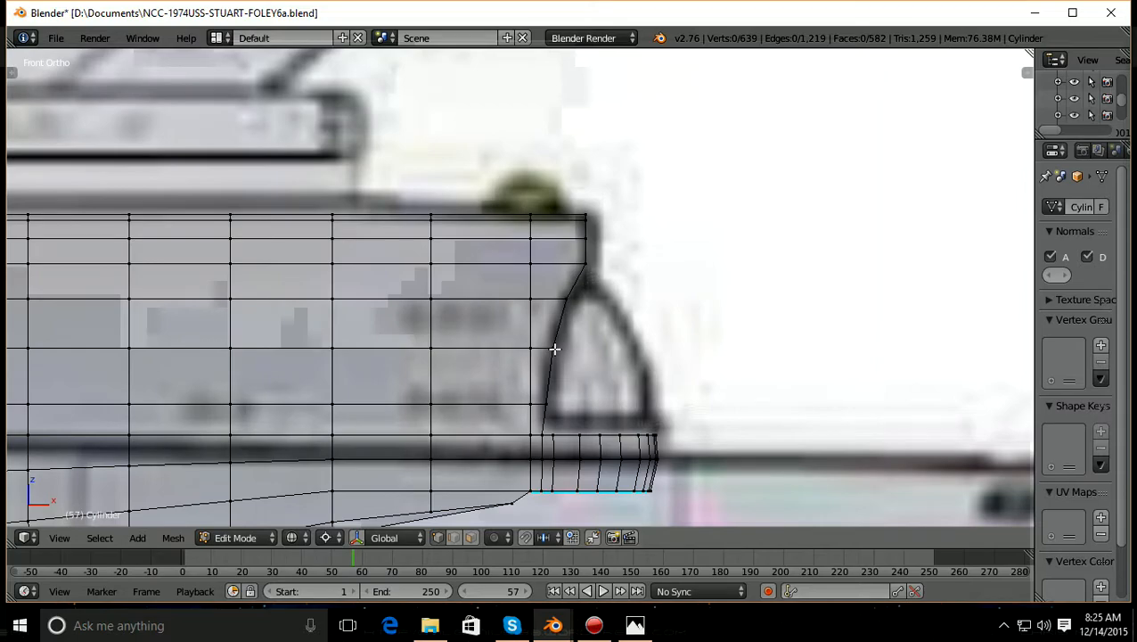
scroll(554, 350, "down", 2, "shift")
scroll(554, 349, "up", 3)
scroll(554, 349, "down", 3)
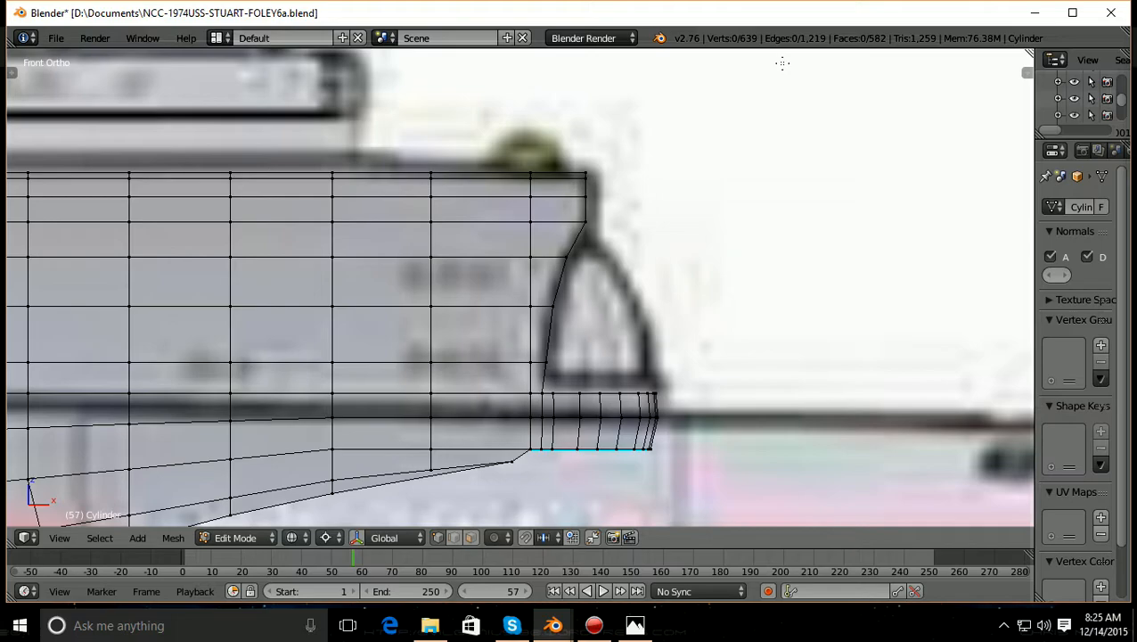
scroll(782, 63, "down", 3)
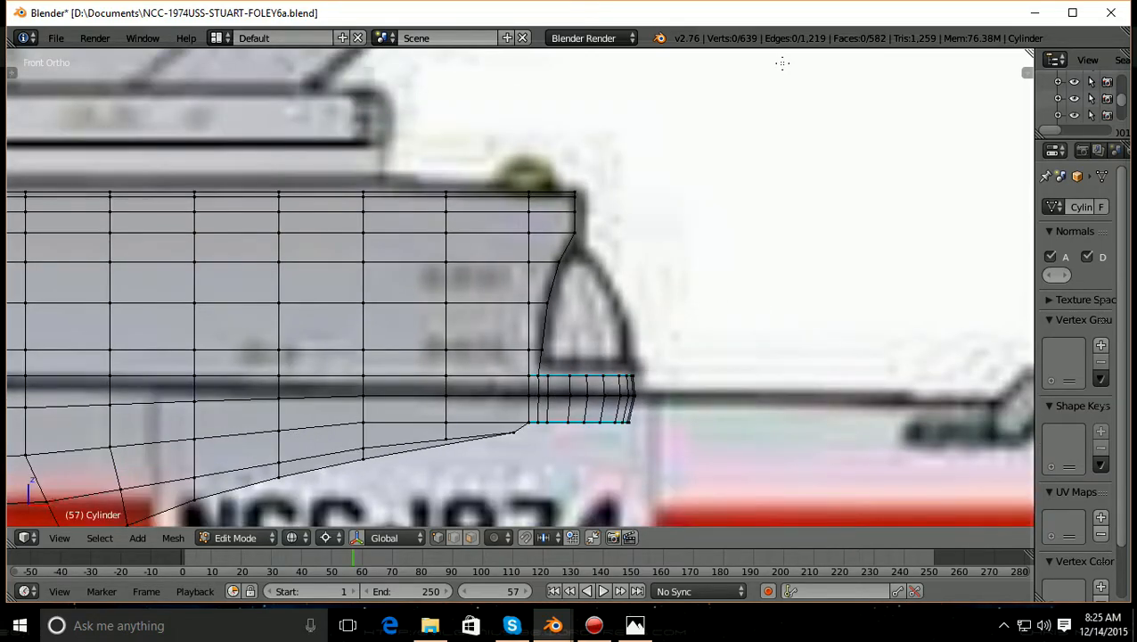
scroll(782, 63, "down", 4)
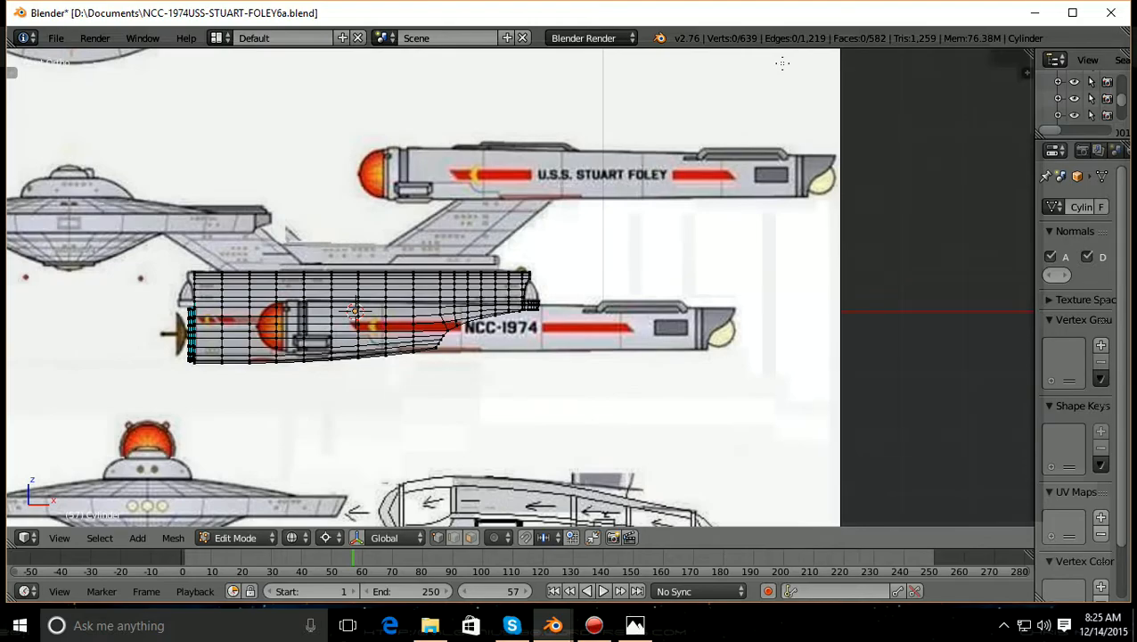
scroll(783, 62, "up", 12)
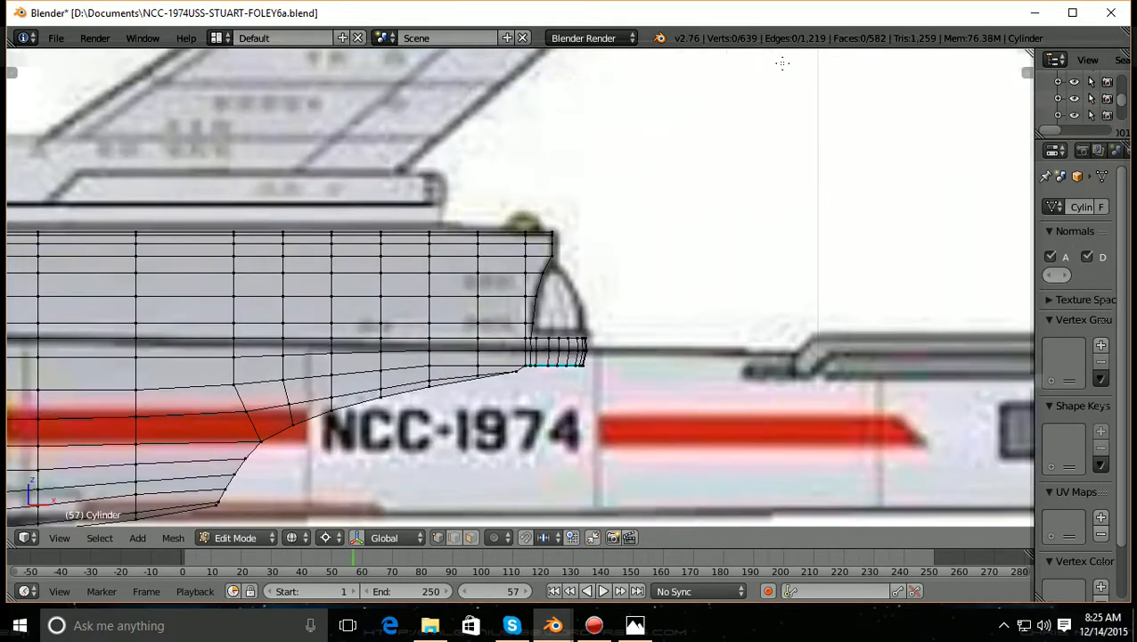
scroll(783, 63, "up", 2)
scroll(749, 107, "down", 2)
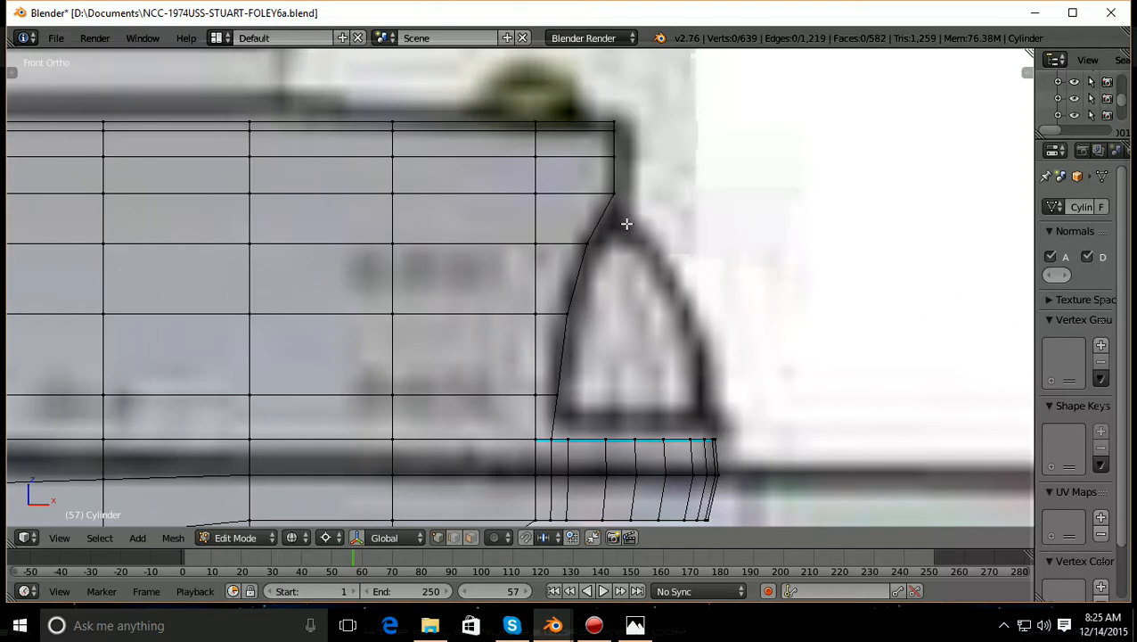
scroll(626, 258, "up", 1)
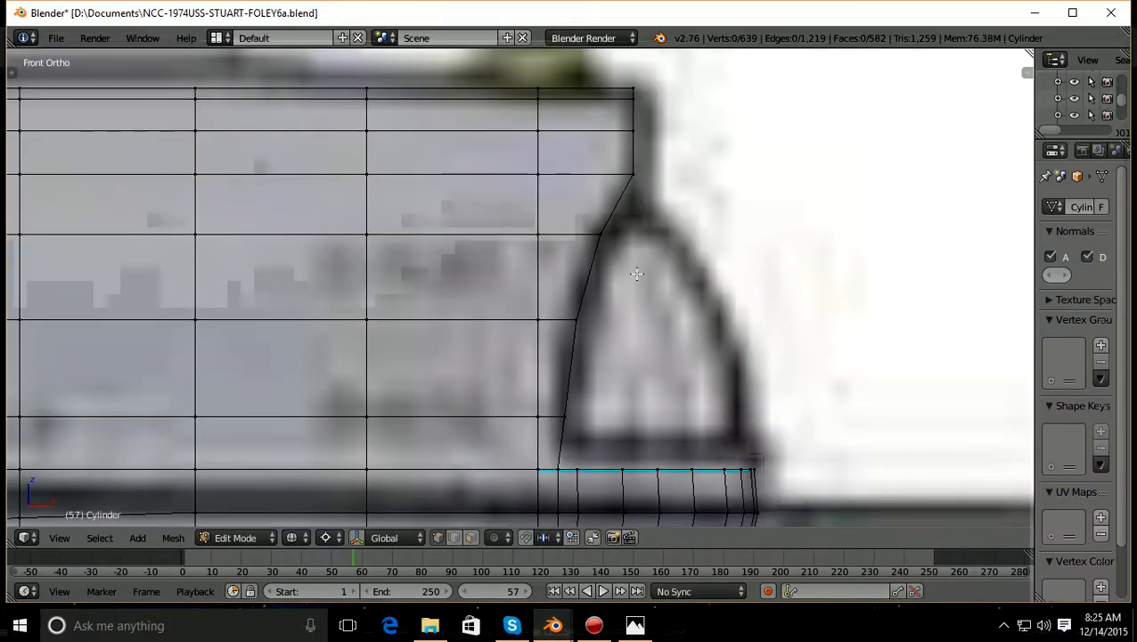
scroll(633, 268, "down", 1)
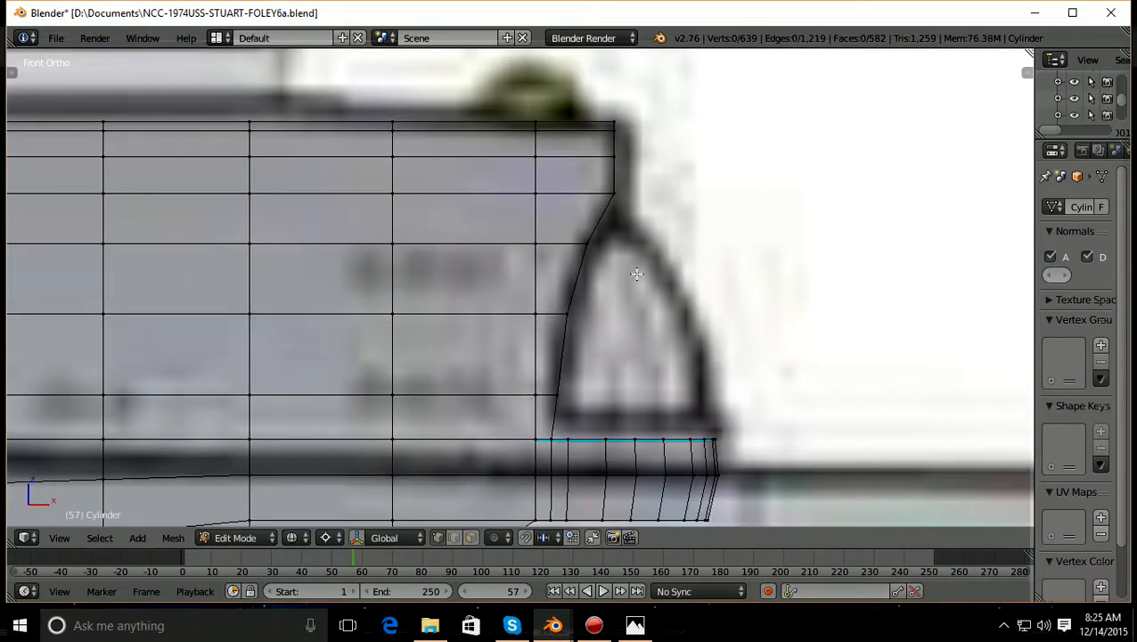
scroll(636, 273, "down", 1)
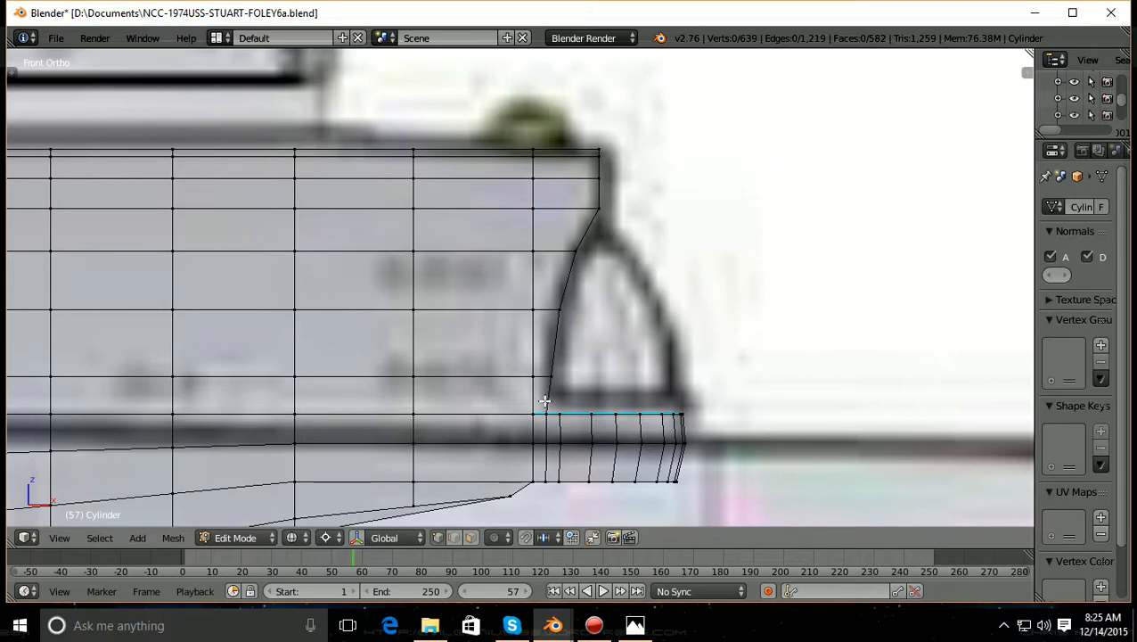
Restore solid shading and, in face selection, remove three stacked hull side faces just ahead of the narrow stern column using Only Faces
key("z")
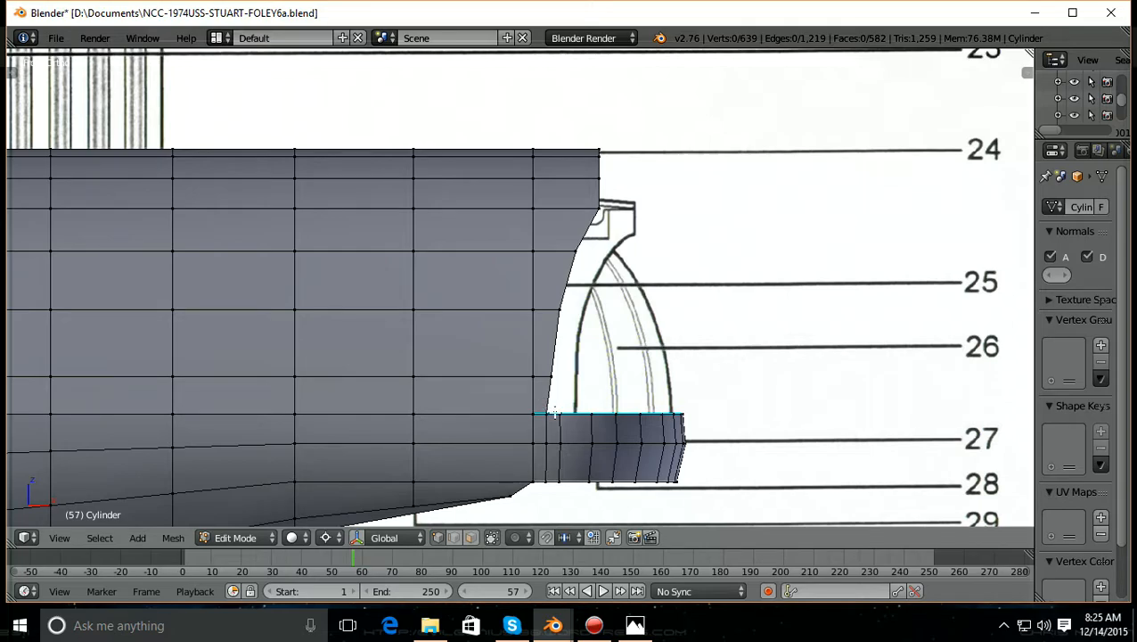
left_click(467, 536)
scroll(472, 452, "up", 1)
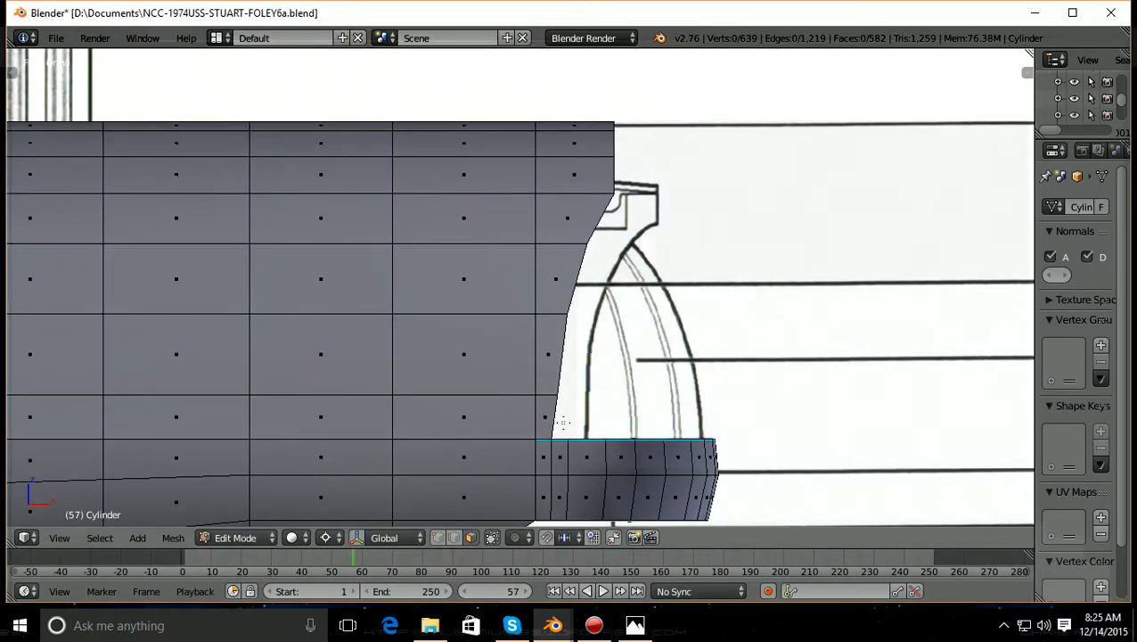
right_click(470, 354)
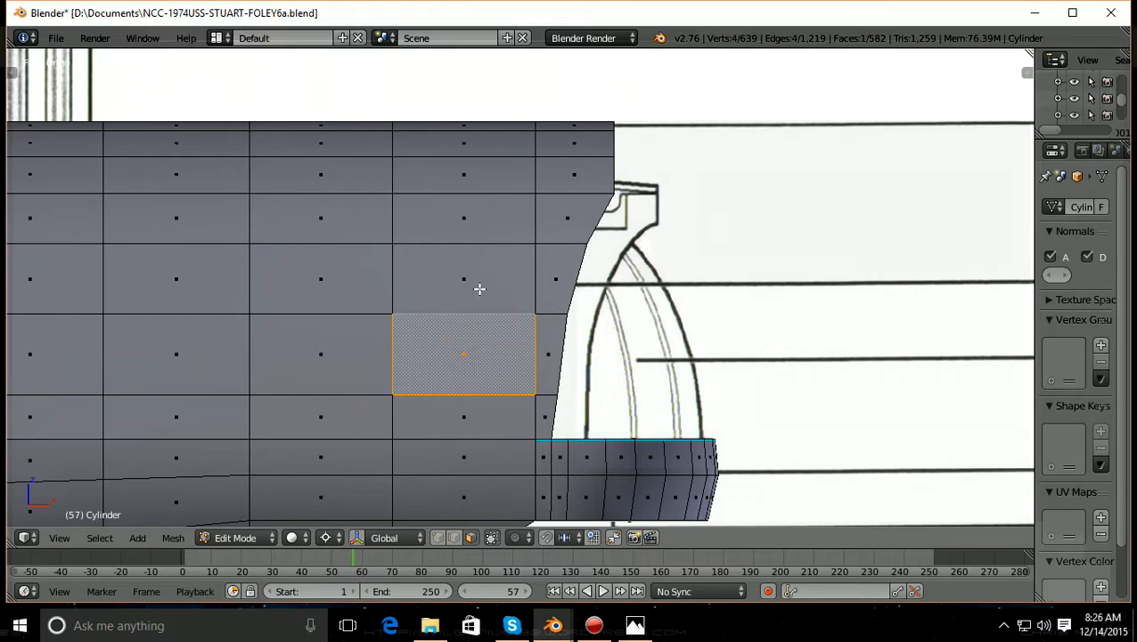
right_click(479, 289, "shift")
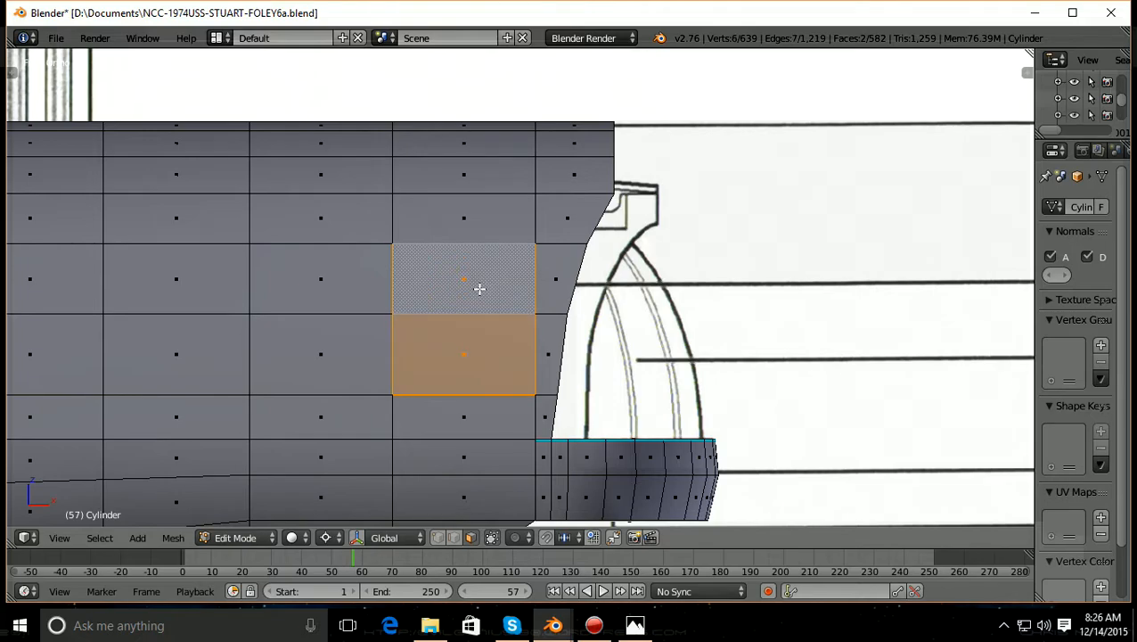
right_click(478, 220, "shift")
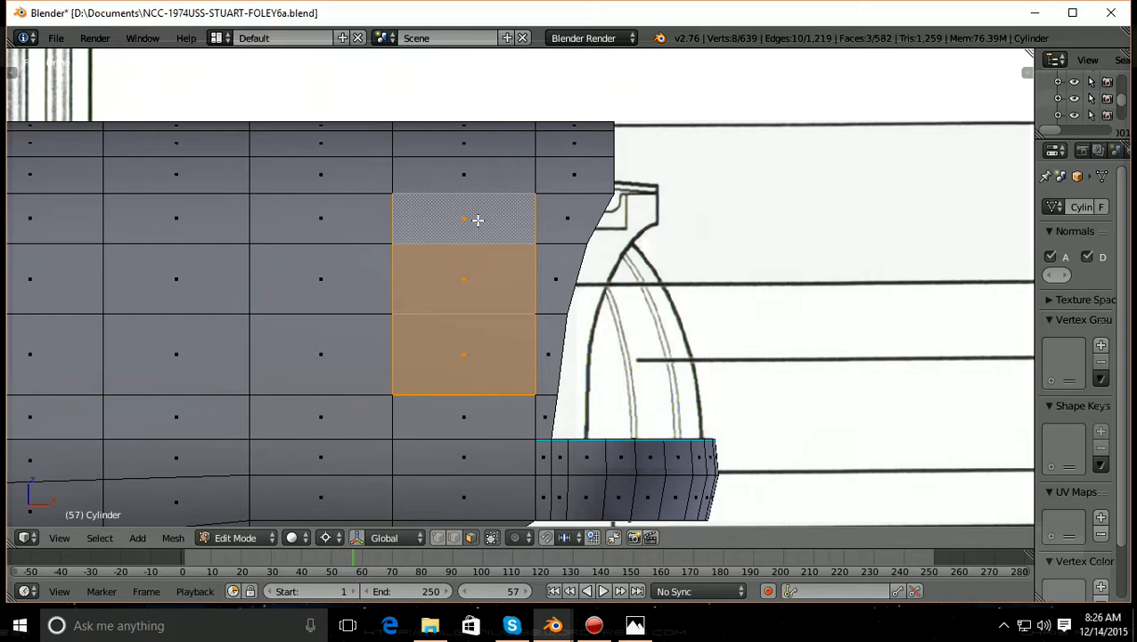
key("x")
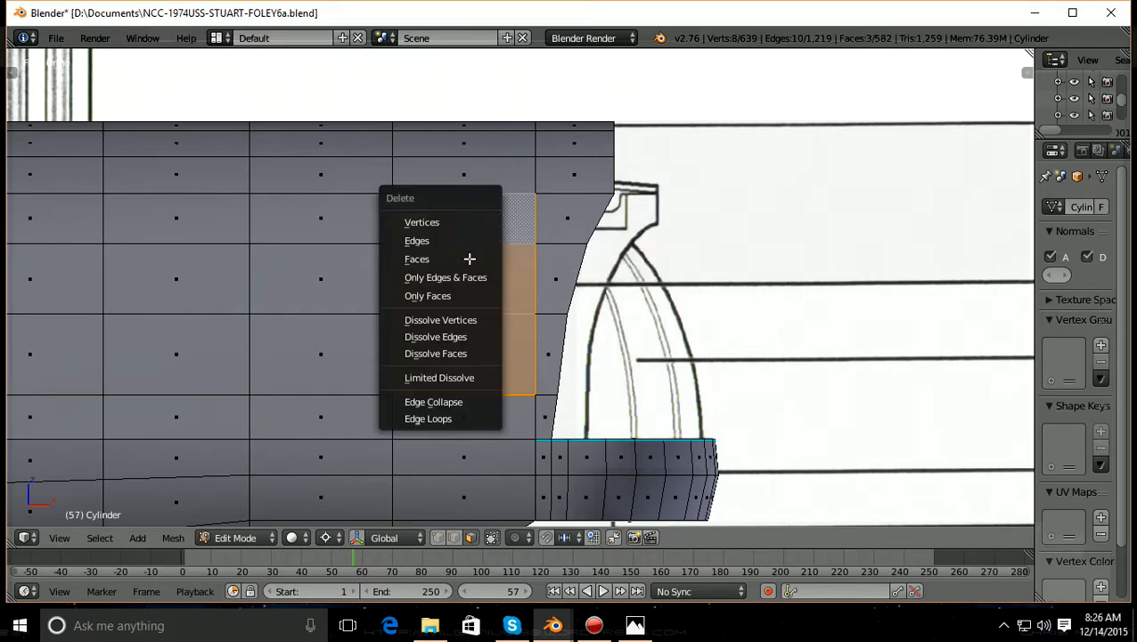
left_click(467, 295)
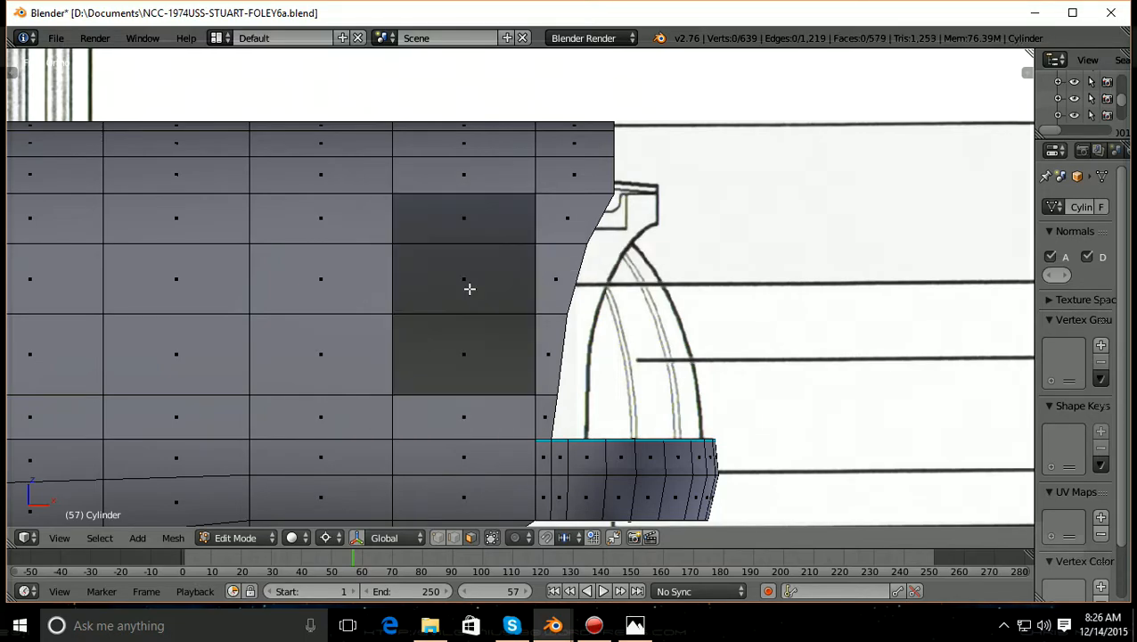
Remove the three stacked faces on the opposite side of the hull, visible through the side opening, using Only Faces
left_click(472, 226)
left_click(475, 277, "shift")
left_click(486, 353, "shift")
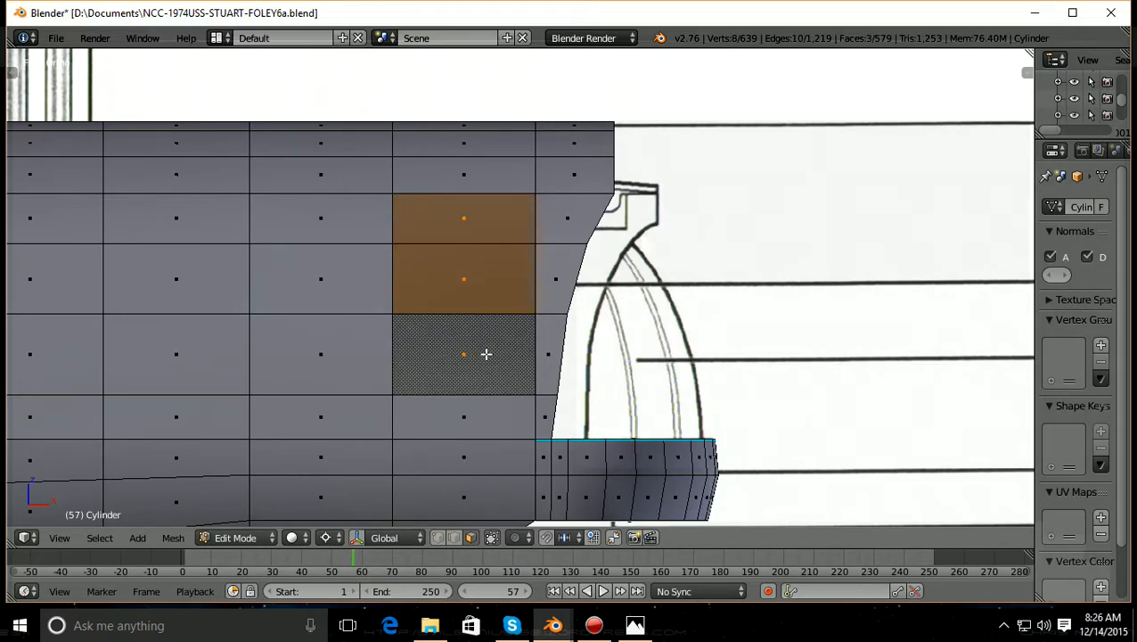
key("x")
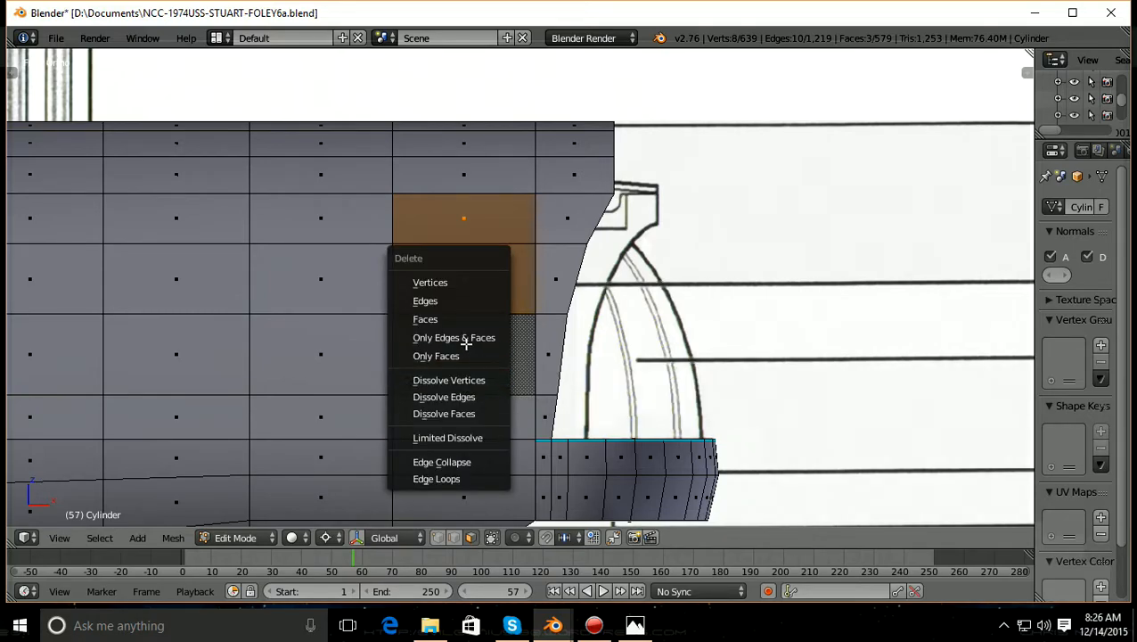
left_click(468, 353)
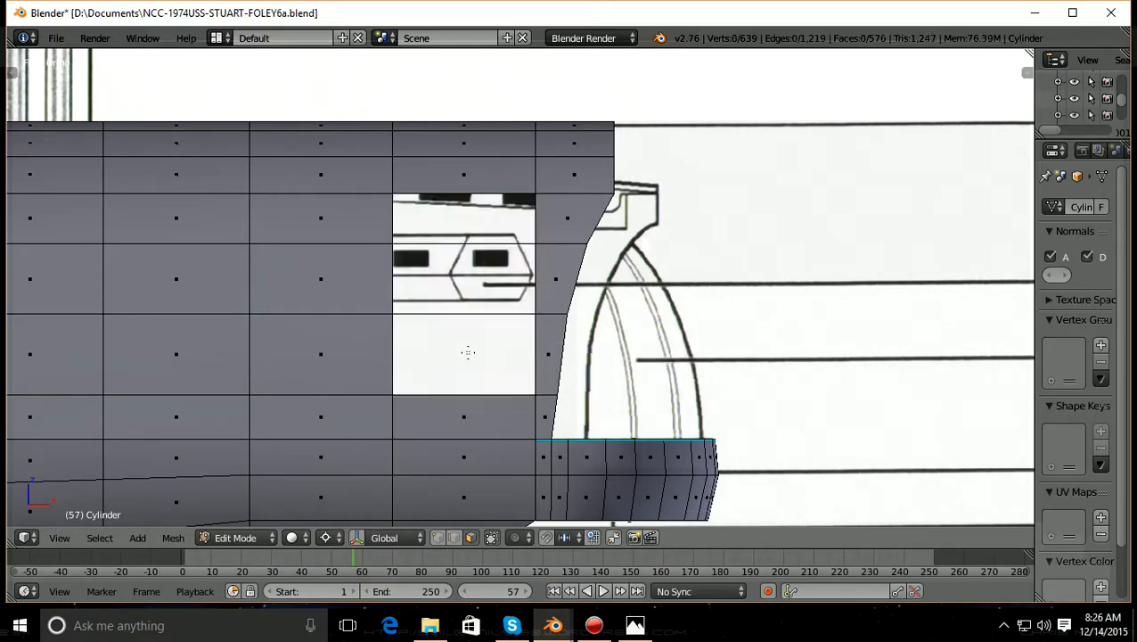
Check the cleared side openings, switch to vertex selection and show the stern as wireframe over the side-view drawing
scroll(468, 353, "down", 4)
middle_click_drag(465, 370, 497, 395)
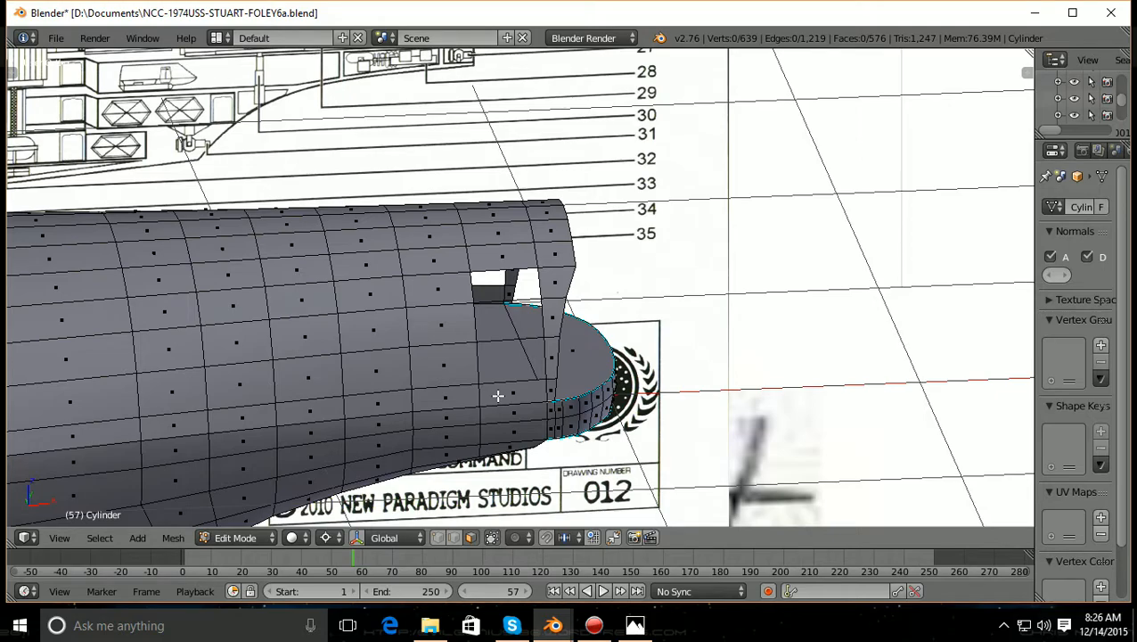
key("KP_3")
scroll(497, 395, "up", 4)
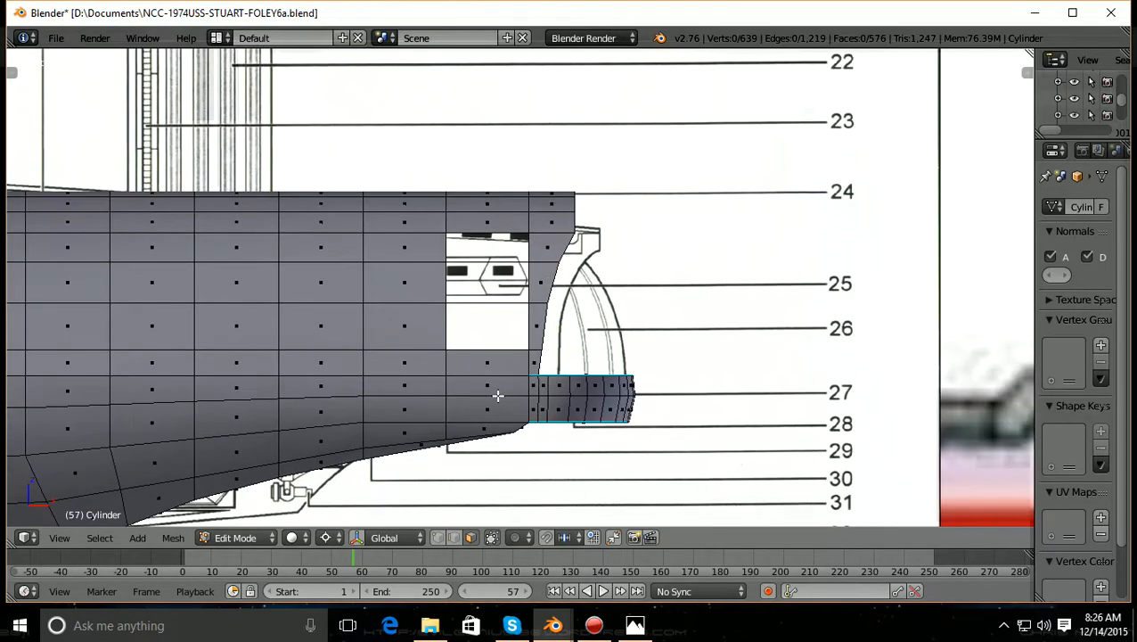
scroll(497, 394, "up", 2)
left_click(434, 537)
scroll(587, 438, "up", 1)
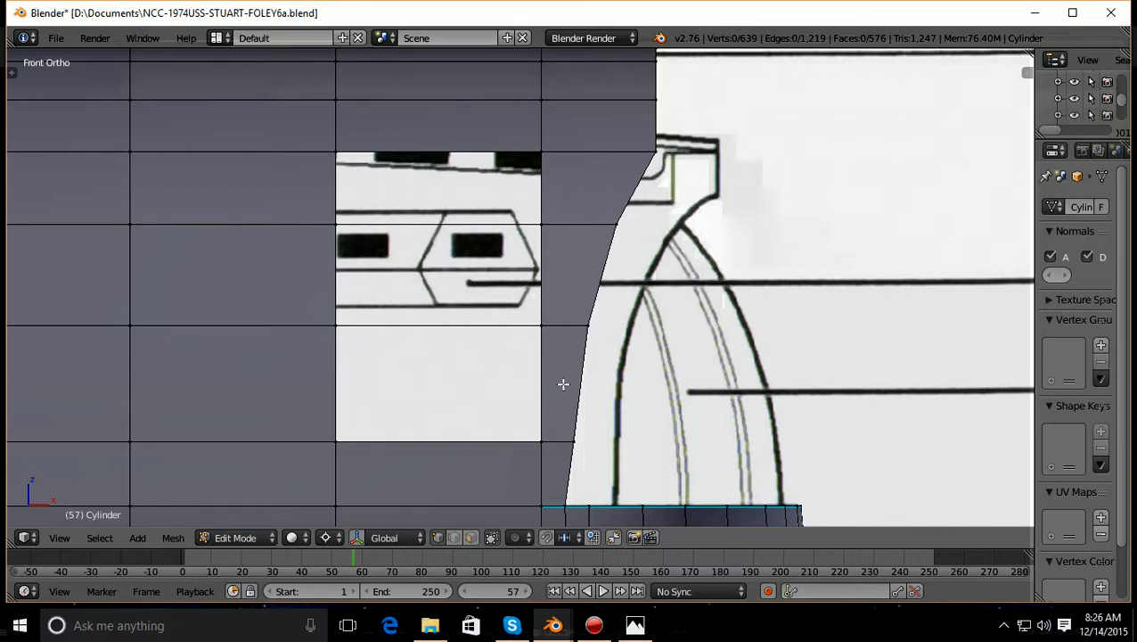
key("z")
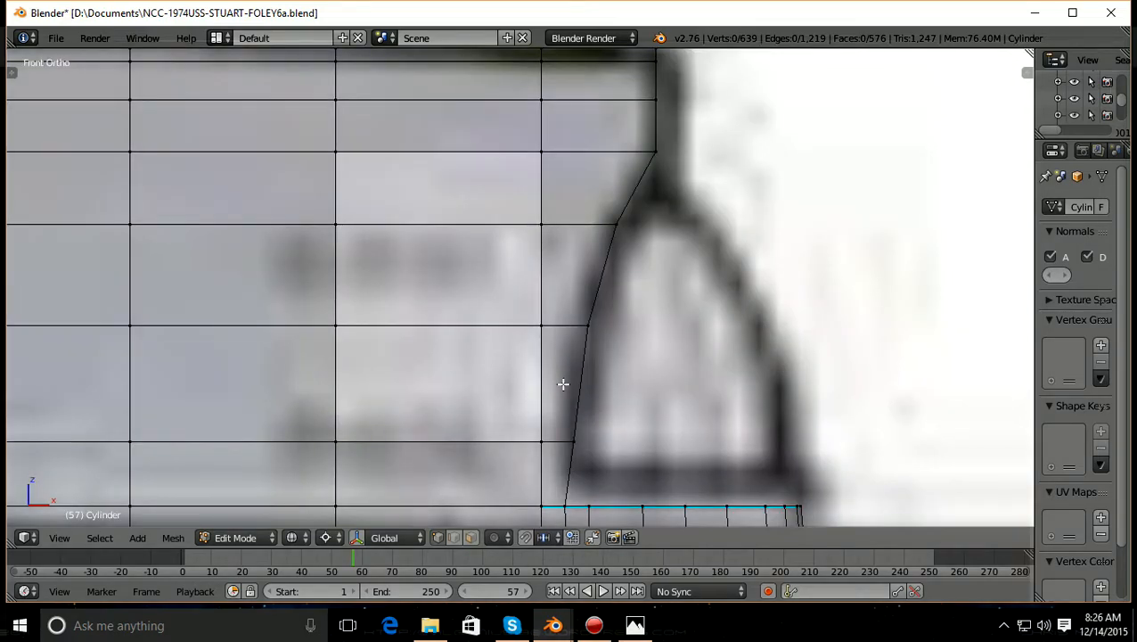
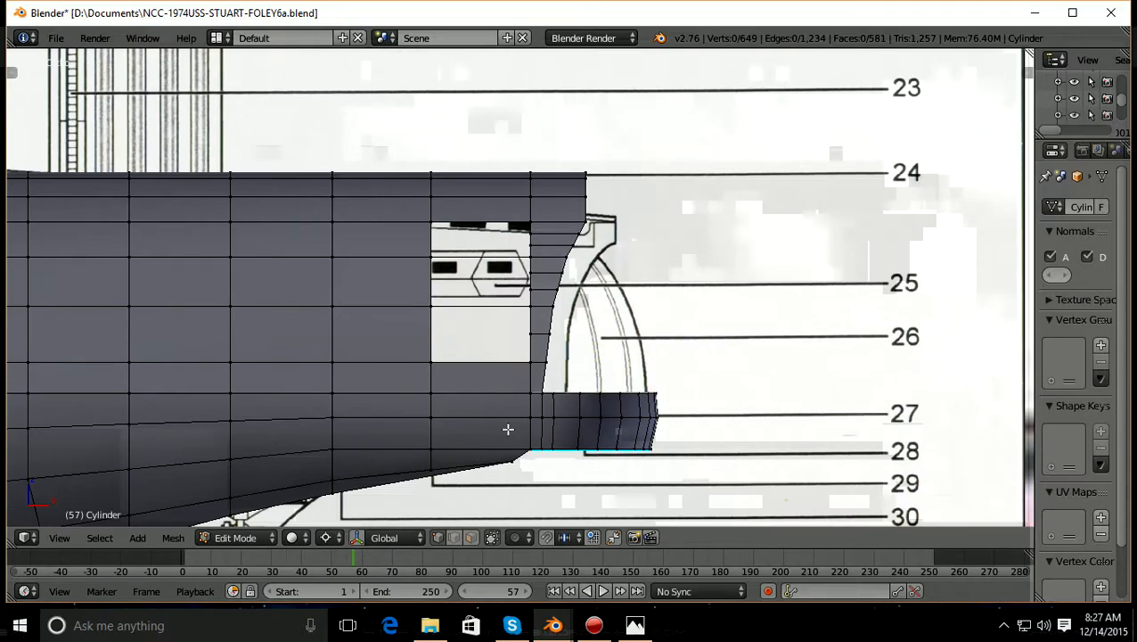
Examine the cross edges on the narrow stern columns and the side openings, in perspective and against the cutaway side drawing
scroll(508, 429, "up", 1)
scroll(507, 430, "up", 2)
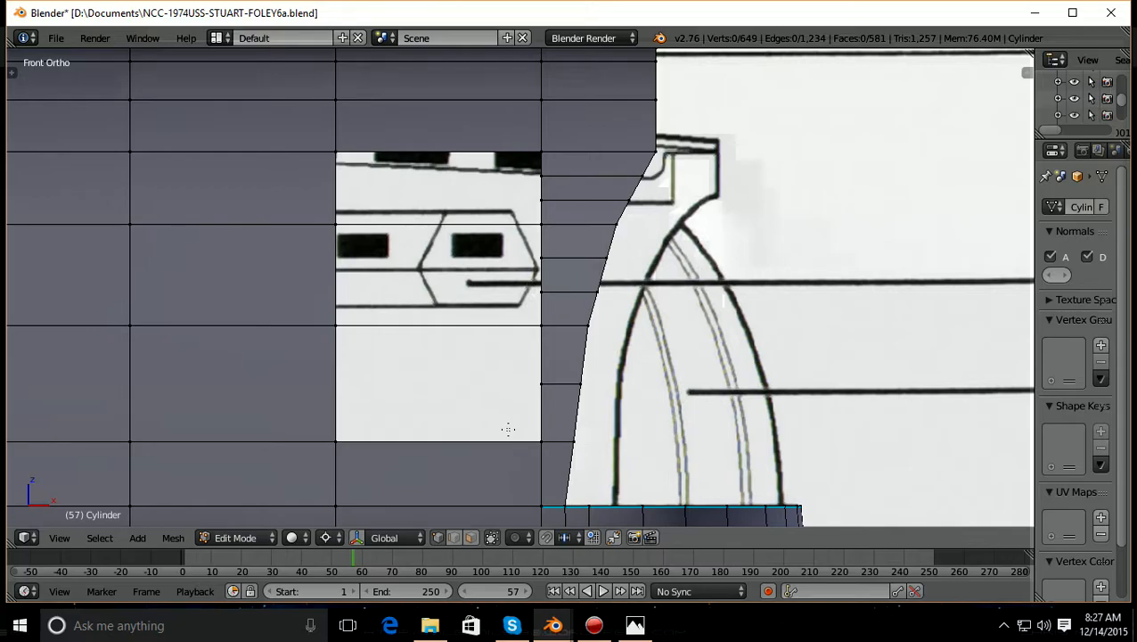
scroll(508, 429, "down", 3)
middle_click_drag(493, 439, 425, 457)
scroll(425, 457, "down", 5)
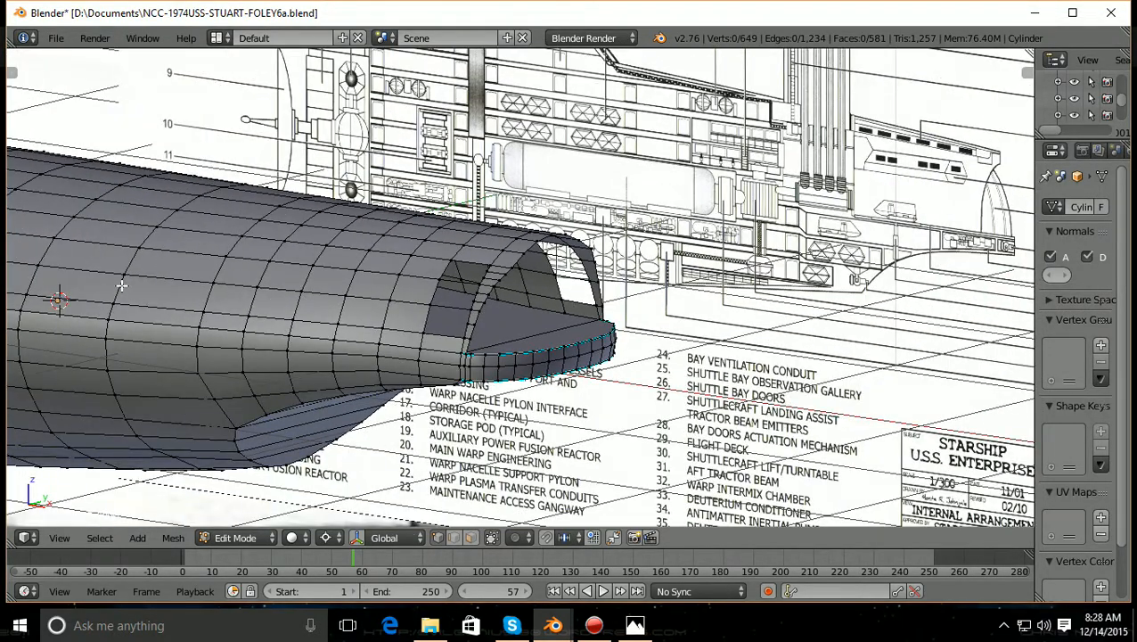
scroll(128, 286, "down", 2)
scroll(43, 262, "down", 2)
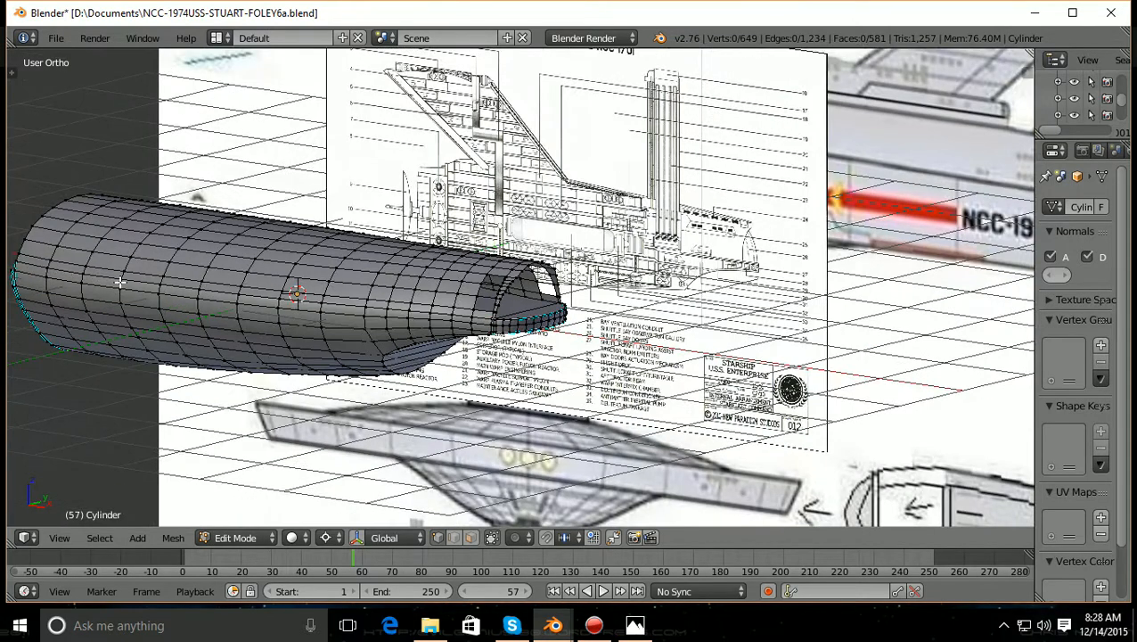
scroll(120, 282, "up", 4)
key("KP_3")
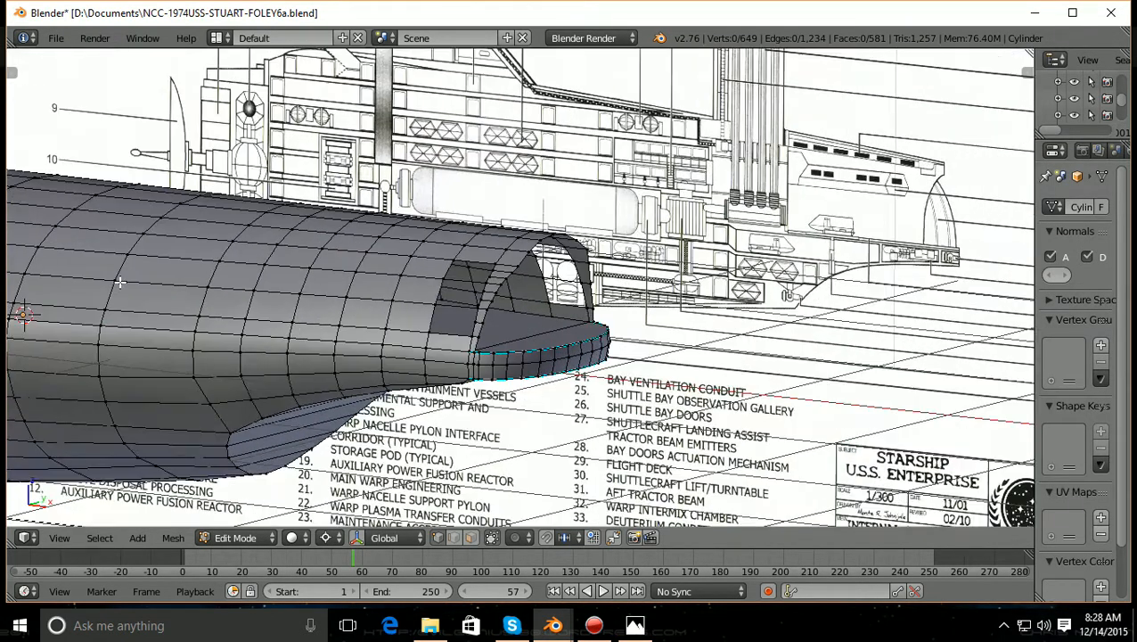
scroll(473, 221, "up", 1)
scroll(563, 386, "up", 5)
scroll(564, 386, "up", 3)
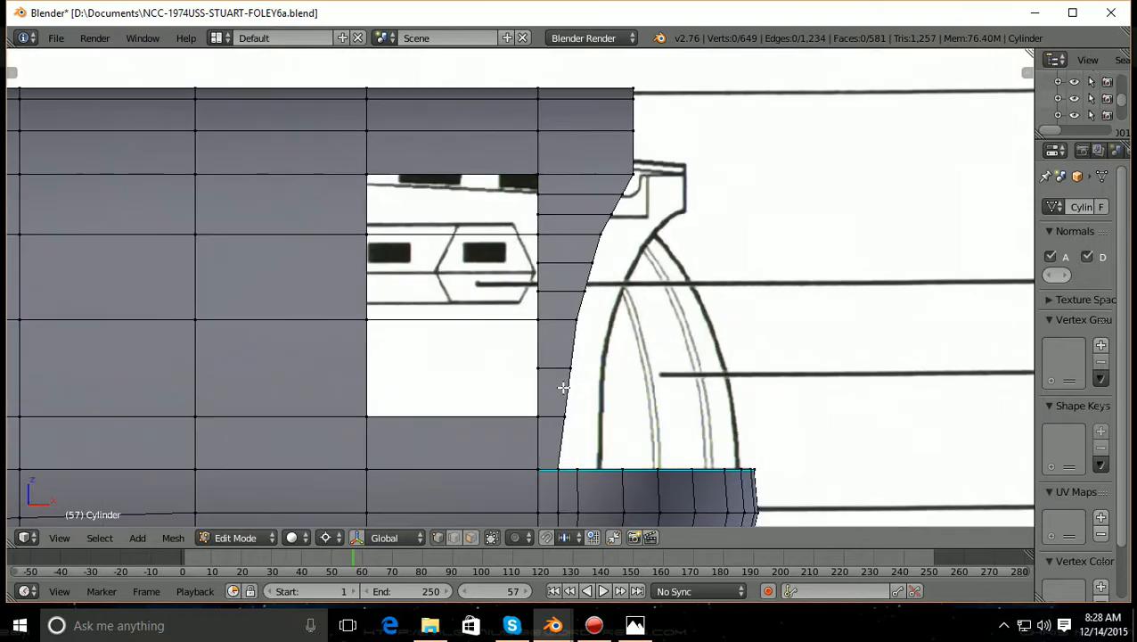
scroll(563, 386, "up", 1)
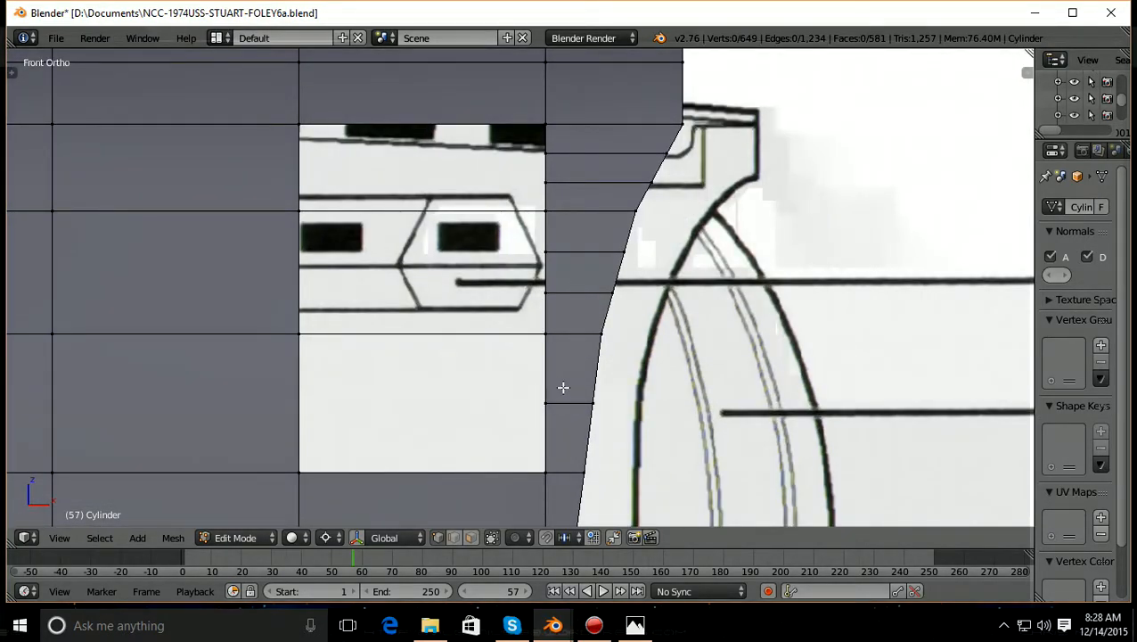
In wireframe, add two loop cuts to the stern column segment beside the lower part of the side opening
key("z")
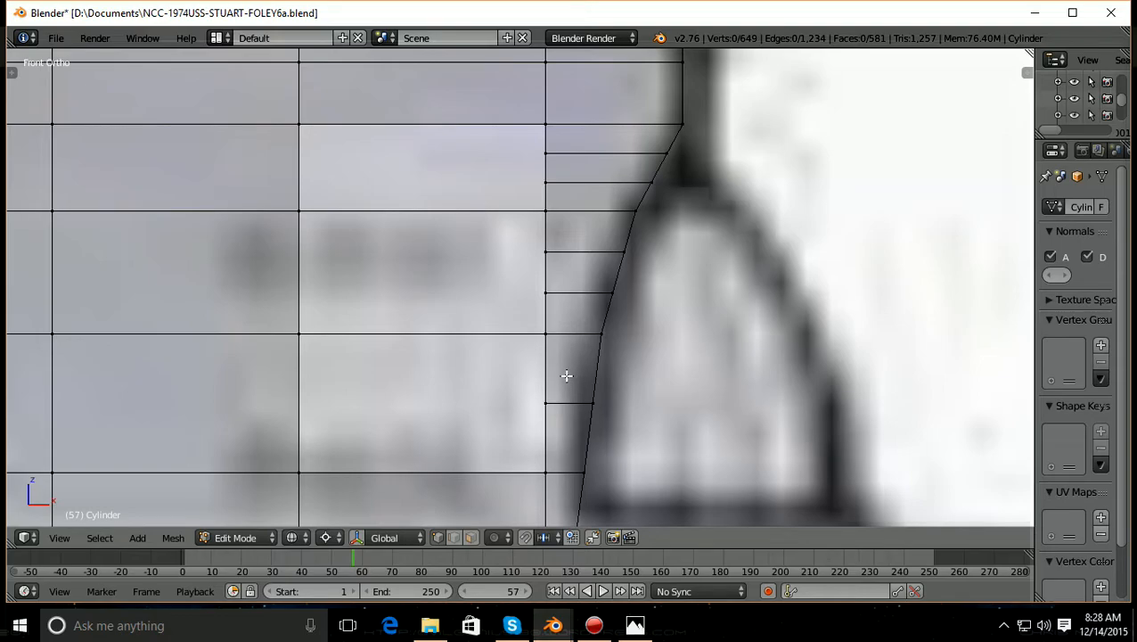
key("ctrl+r")
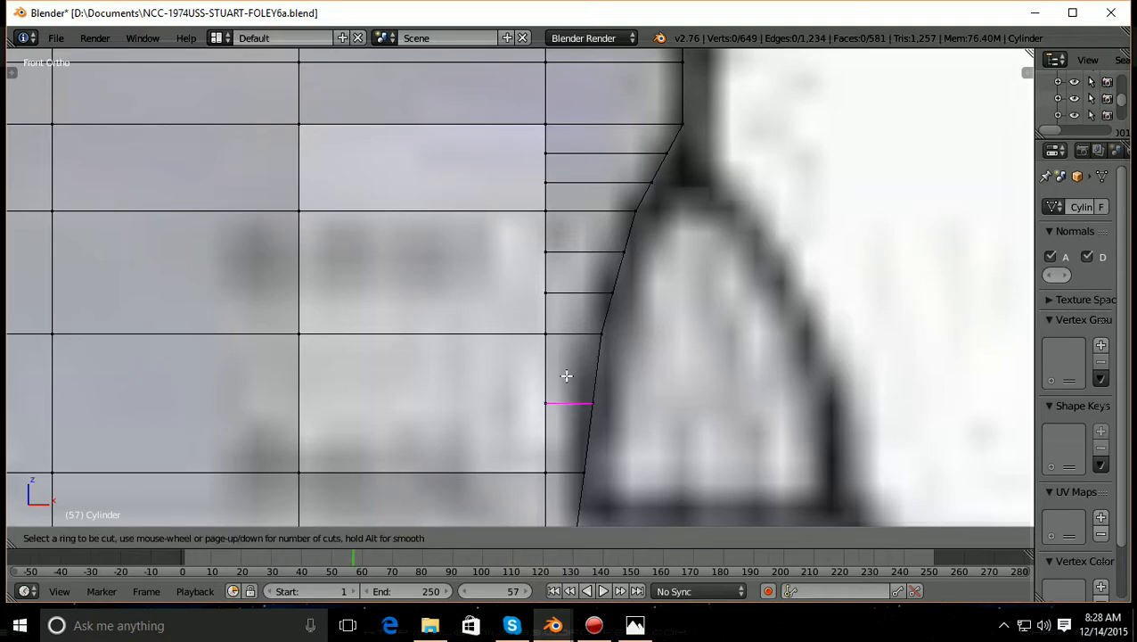
scroll(566, 376, "up", 1)
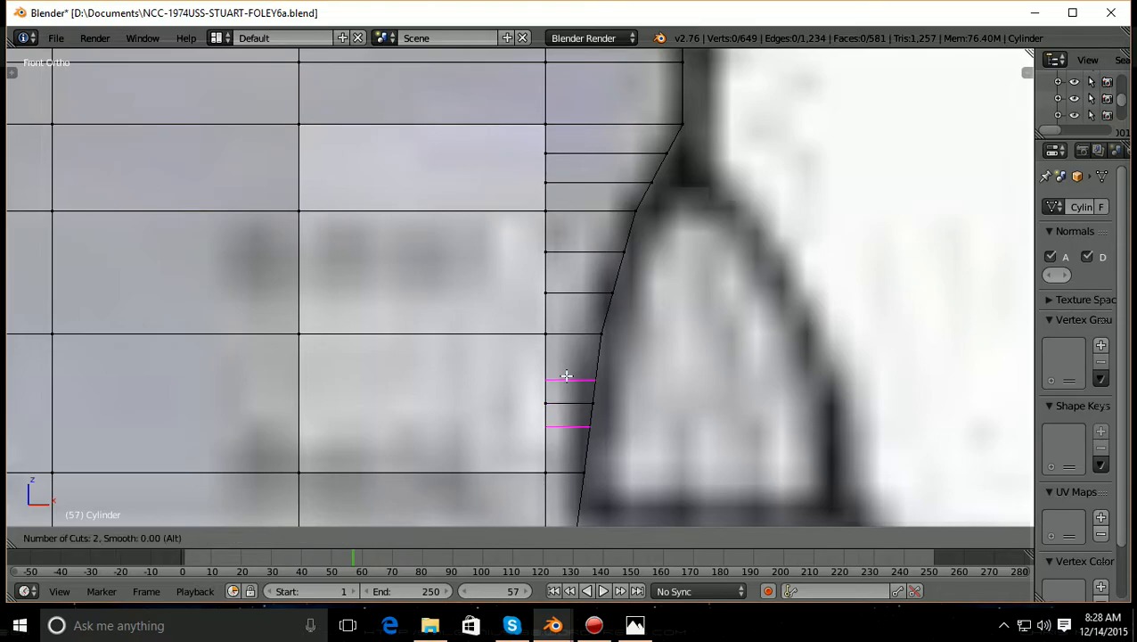
scroll(566, 375, "up", 1)
scroll(566, 375, "down", 1)
left_click(566, 375)
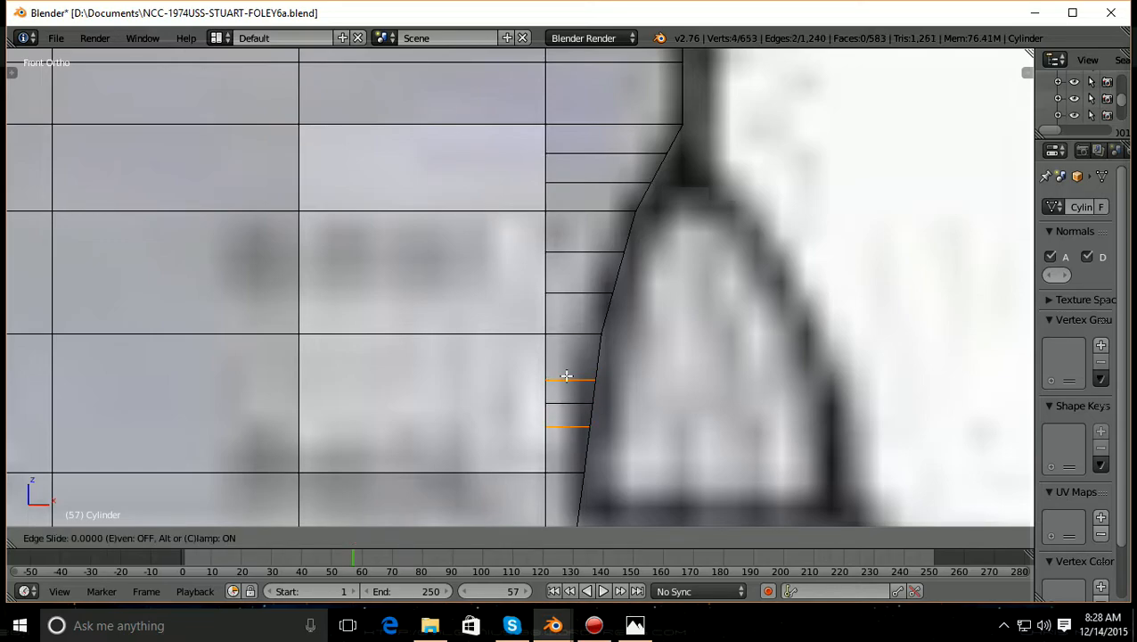
left_click(566, 375)
key("a")
Move the column's rear edge vertices in the row just above the deck lip about -0.0045 along X, towards the door outline
scroll(566, 375, "down", 2)
scroll(566, 375, "up", 1)
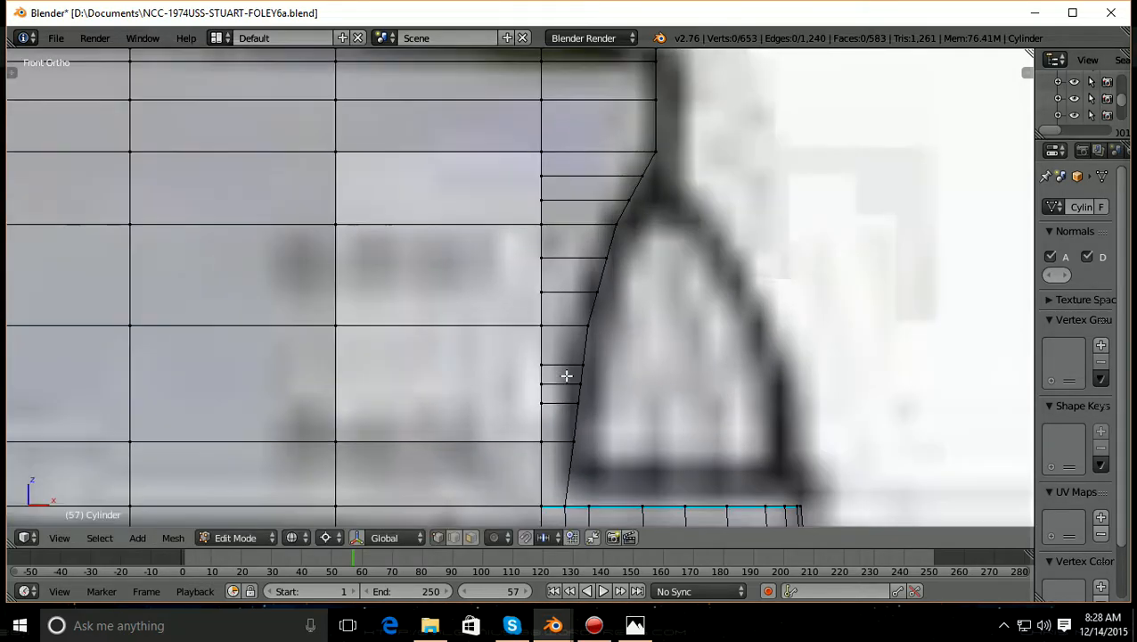
scroll(566, 375, "down", 3, "shift")
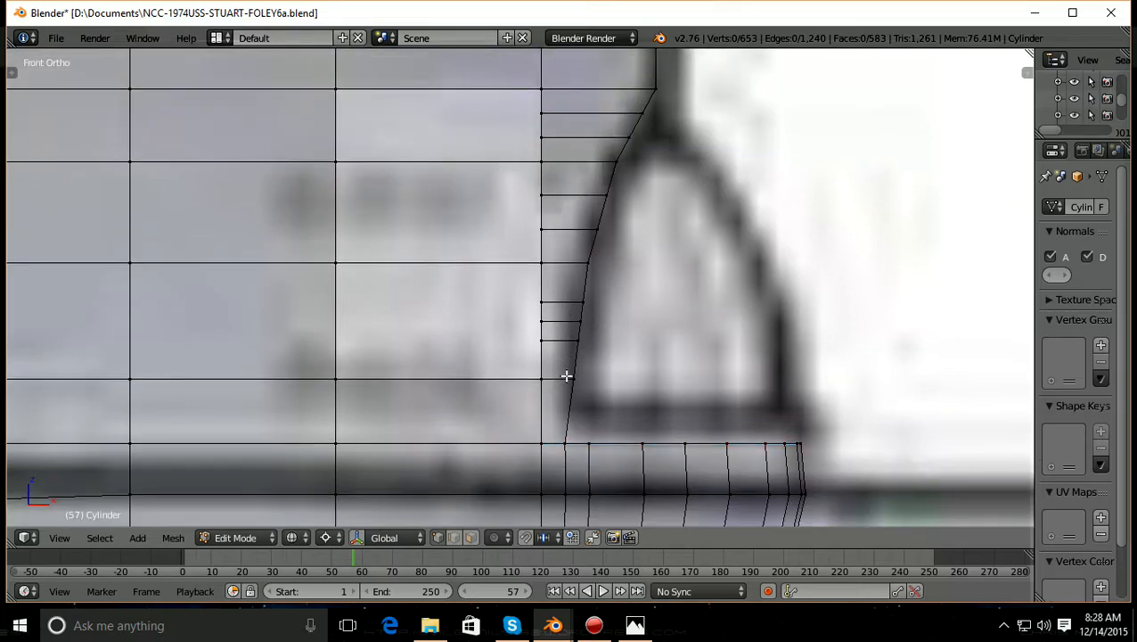
scroll(581, 392, "up", 1)
scroll(611, 410, "up", 1)
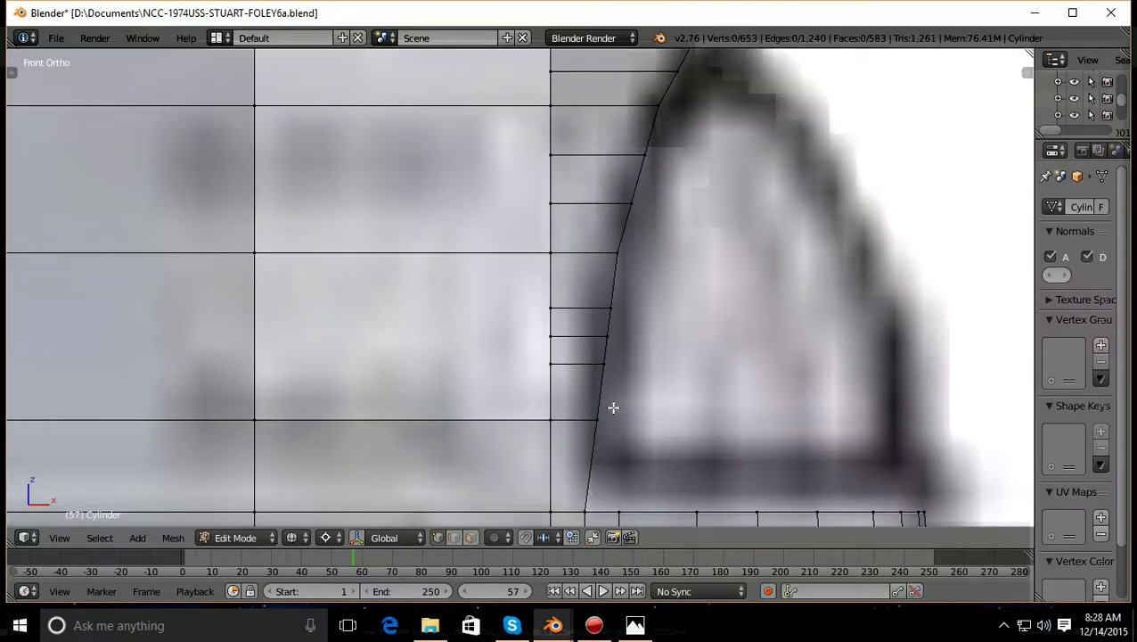
scroll(613, 407, "up", 1, "shift")
scroll(613, 407, "down", 1)
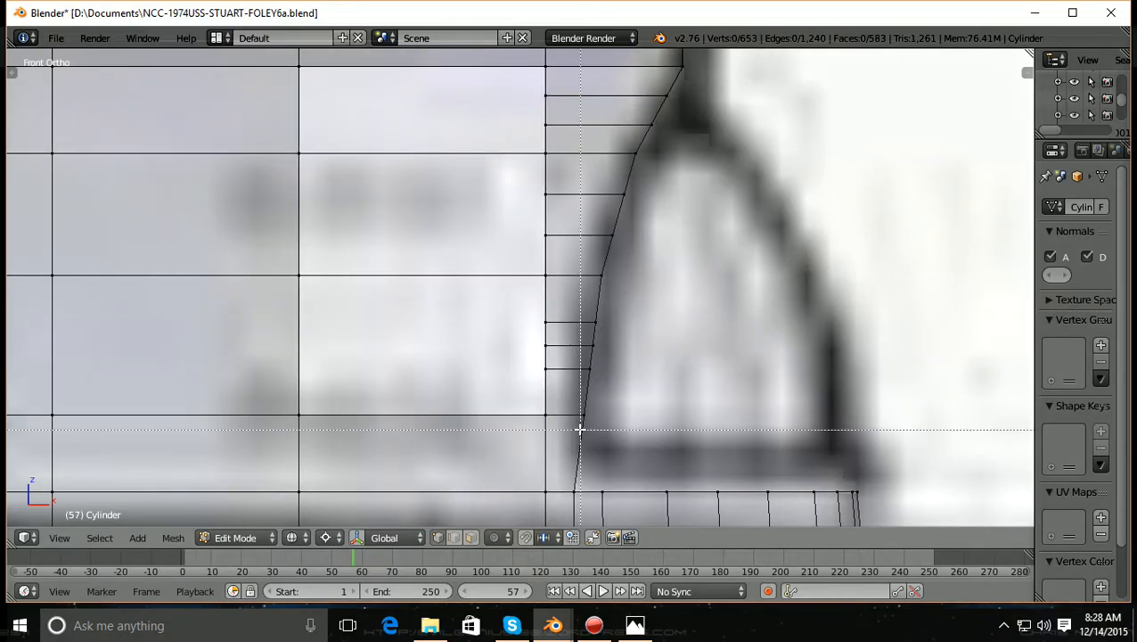
right_click(584, 414)
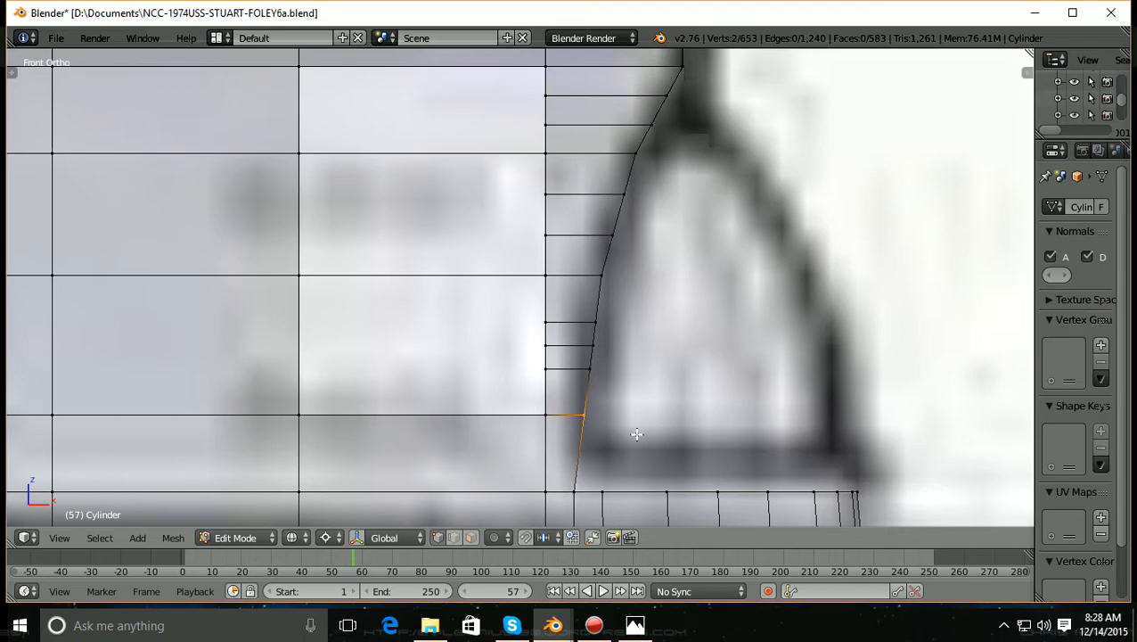
key("g")
key("x")
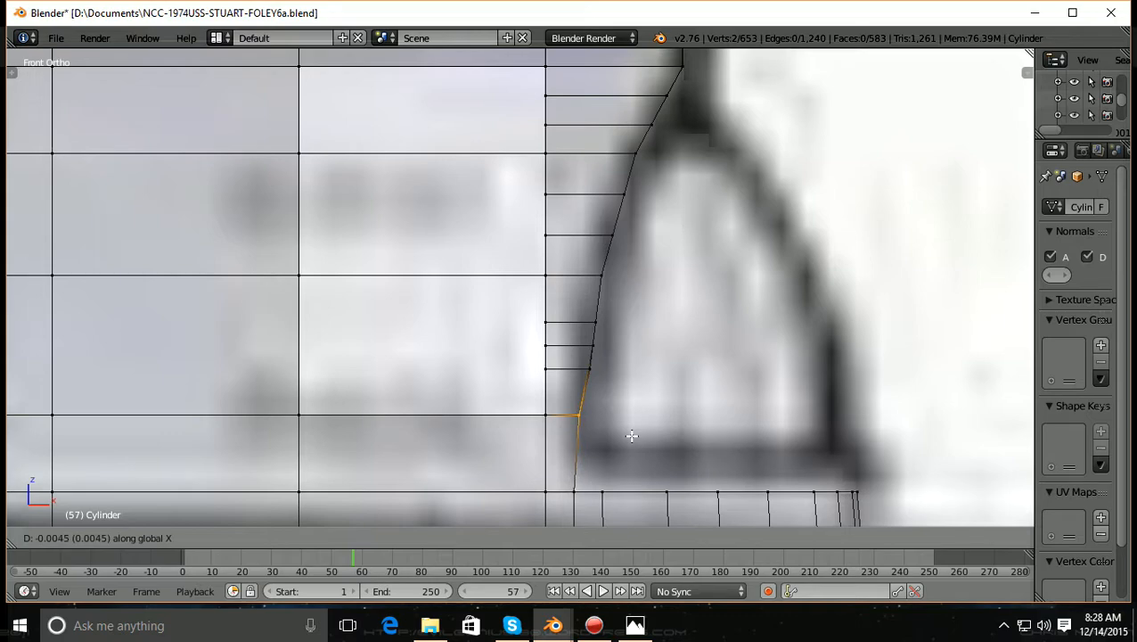
left_click(631, 435)
key("a")
Compare how the cross edges line up on the two stern columns, from the side and at a slight angle
scroll(584, 392, "up", 3)
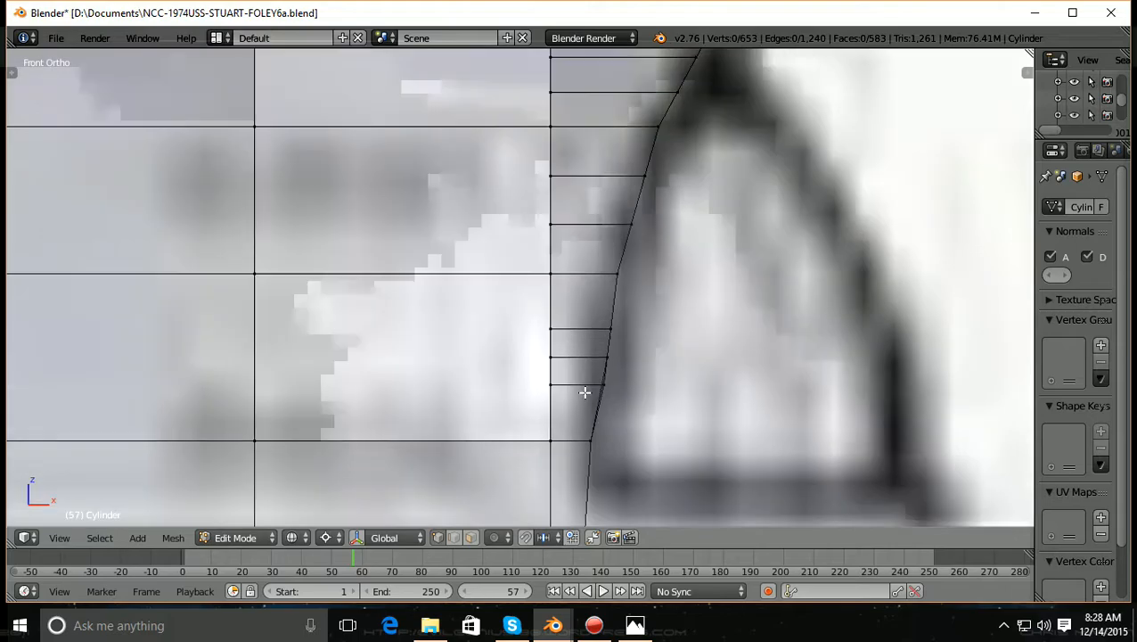
scroll(672, 423, "down", 2)
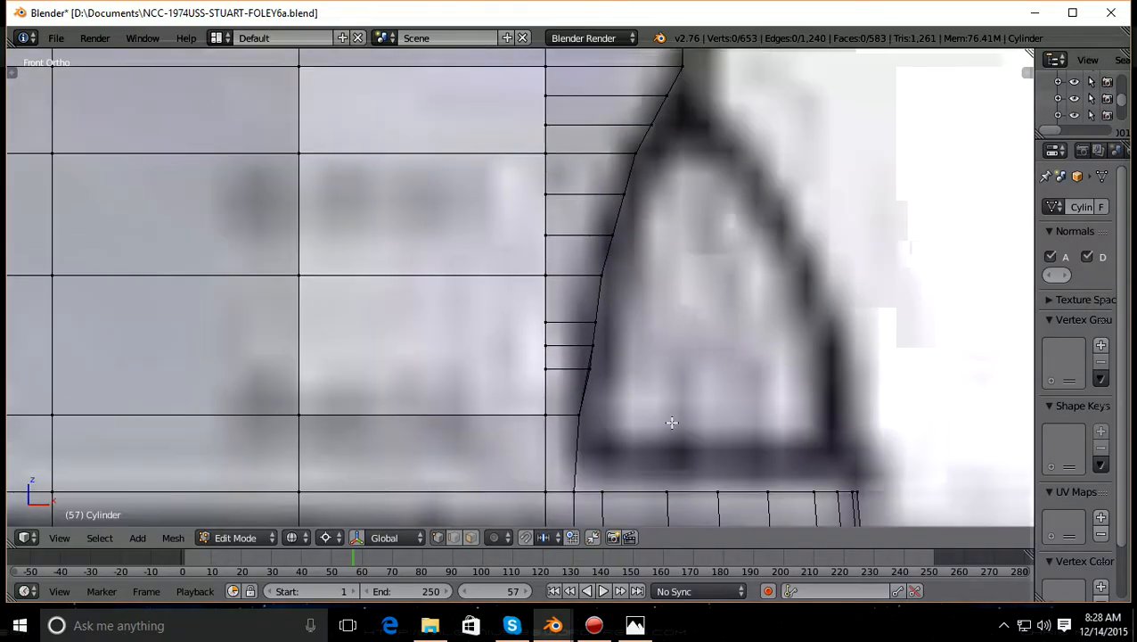
middle_click_drag(666, 422, 660, 424)
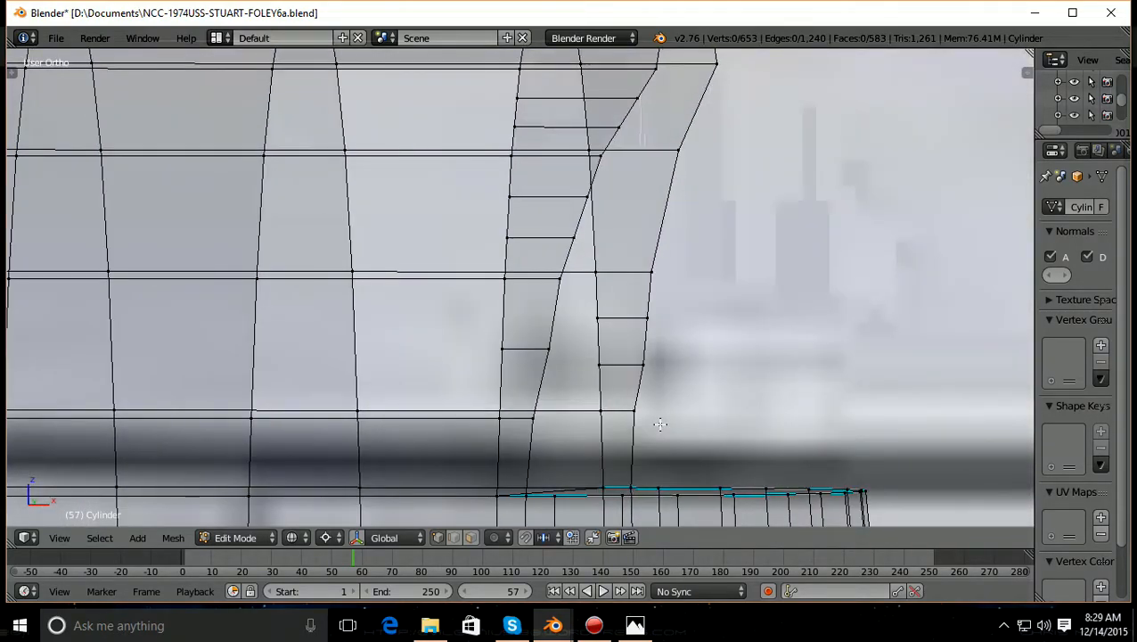
key("KP_1")
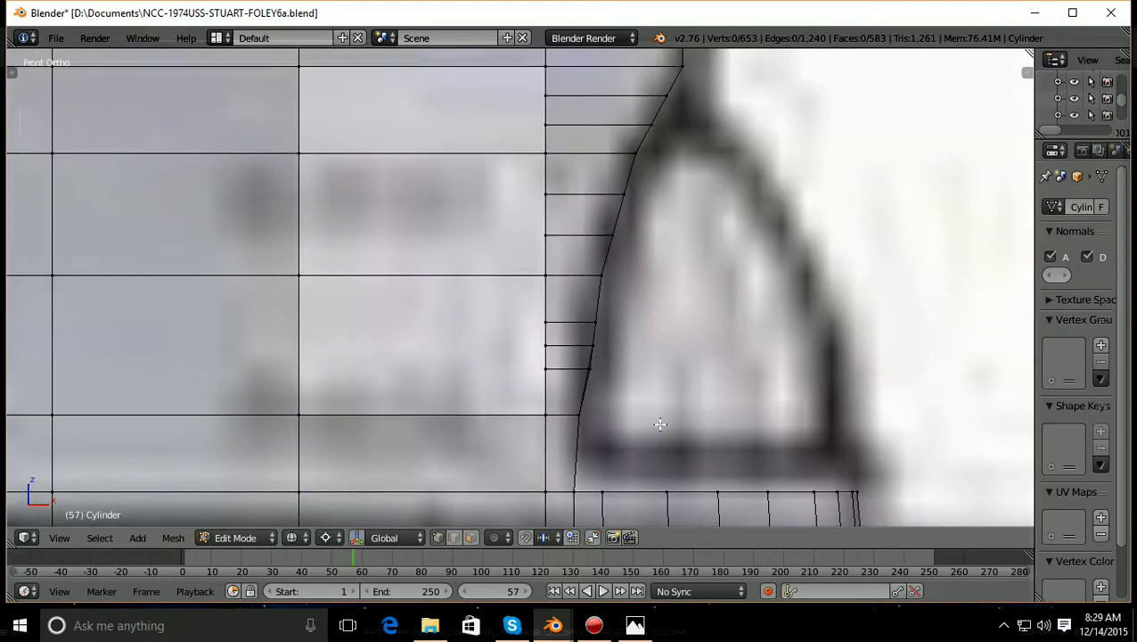
scroll(660, 424, "up", 3)
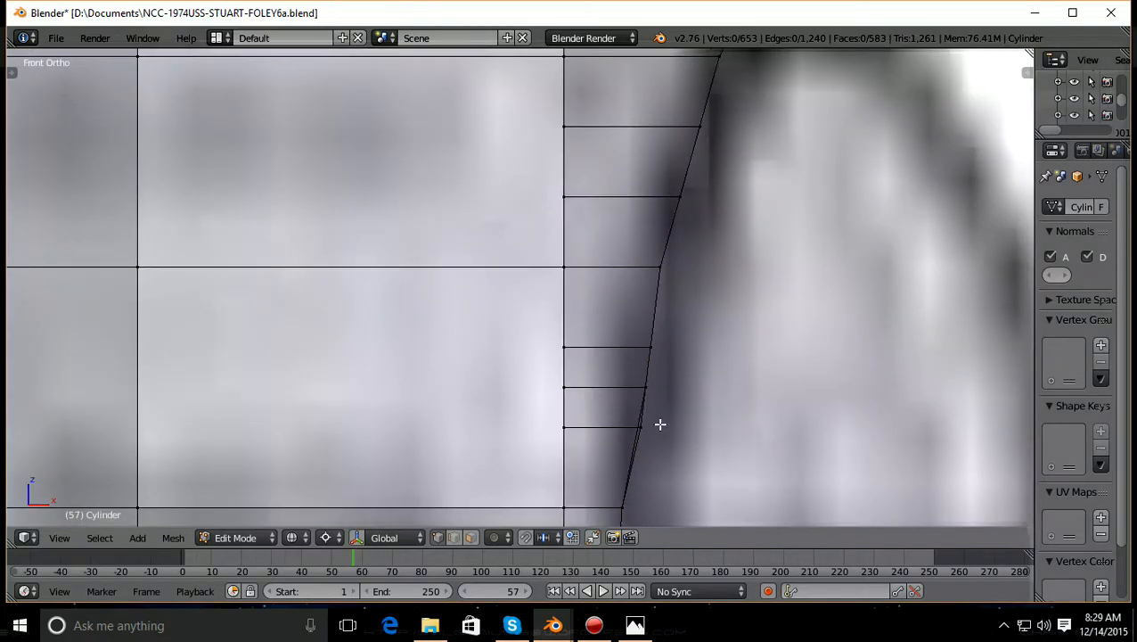
middle_click_drag(659, 424, 663, 424)
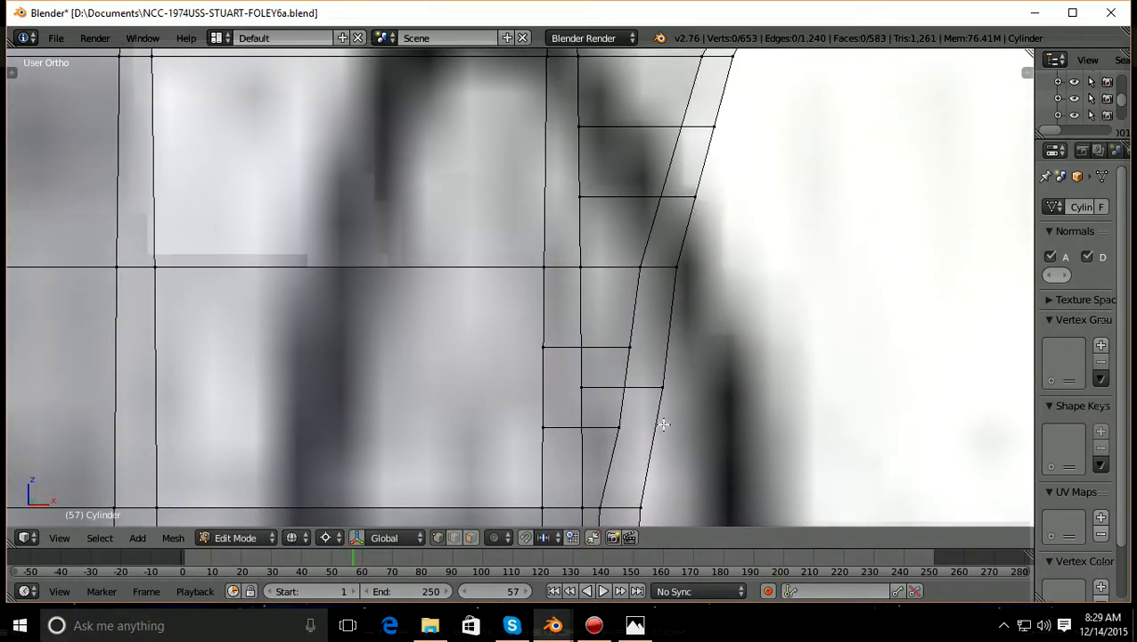
scroll(663, 424, "down", 2)
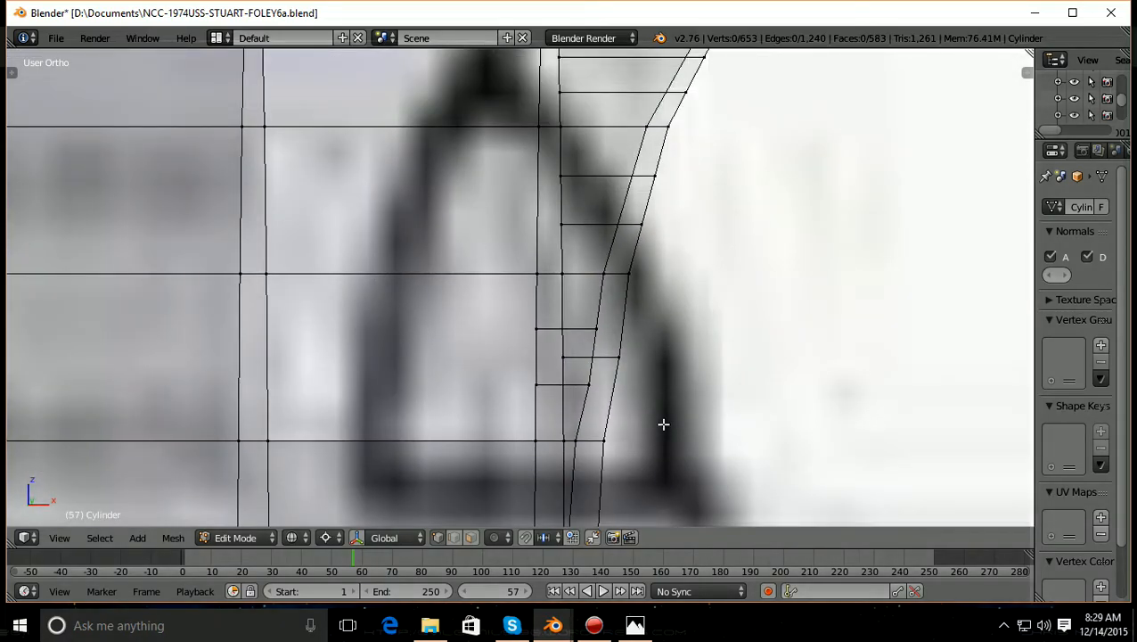
scroll(663, 424, "up", 2)
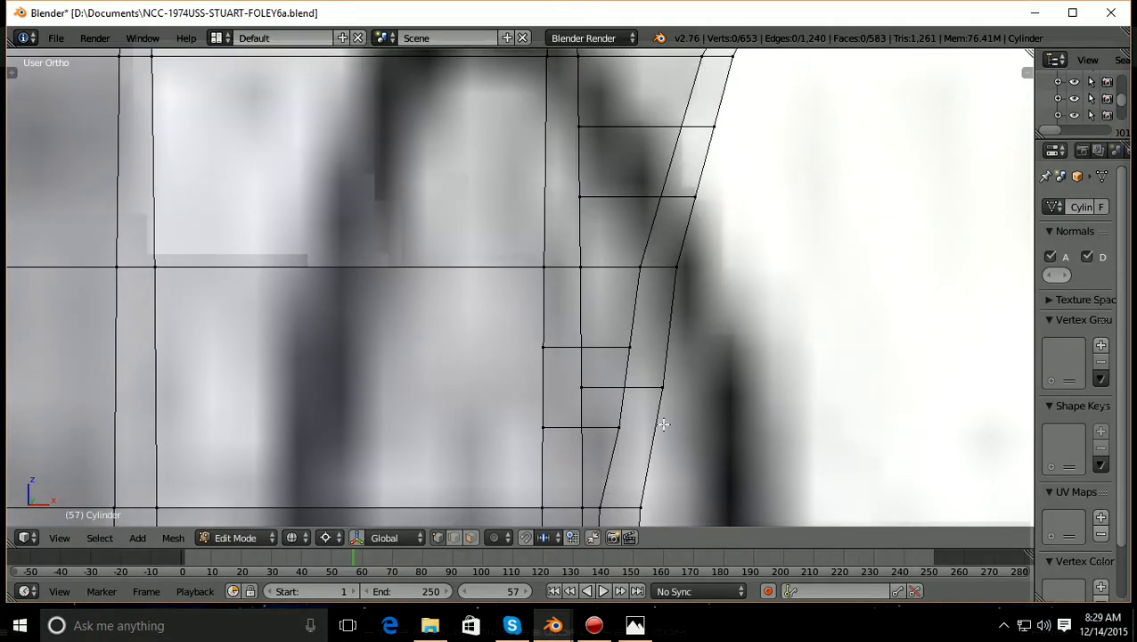
Undo the vertex move and the two loop cuts on the stern column, and view both columns at an angle
right_click(663, 424)
key("ctrl+z")
key("ctrl+z")
key("ctrl+z")
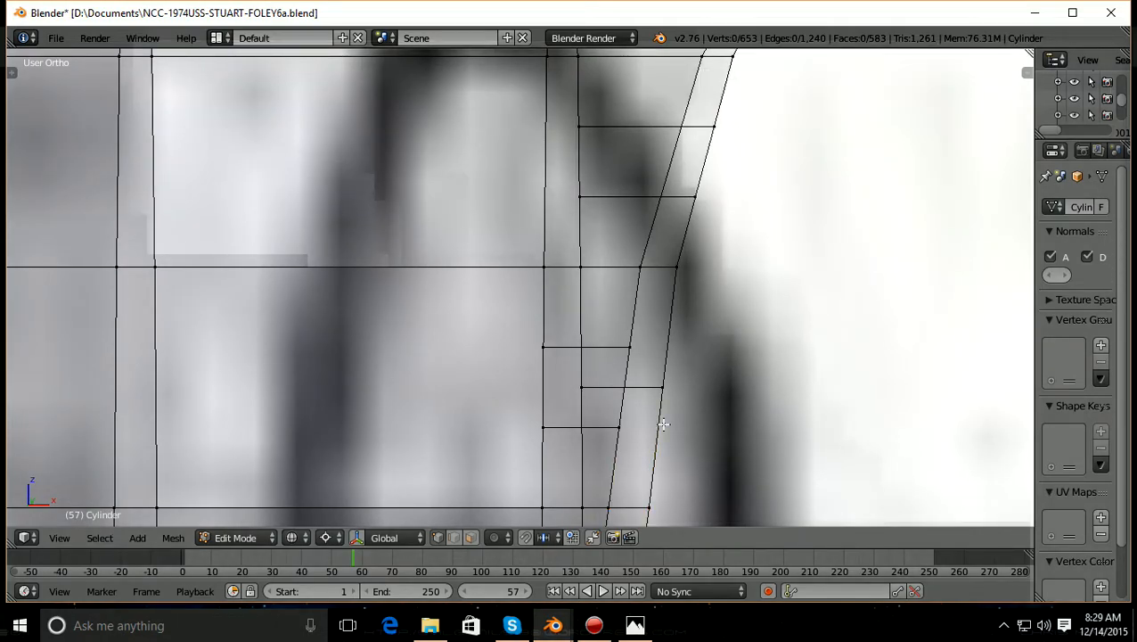
key("ctrl+z")
scroll(663, 424, "down", 2)
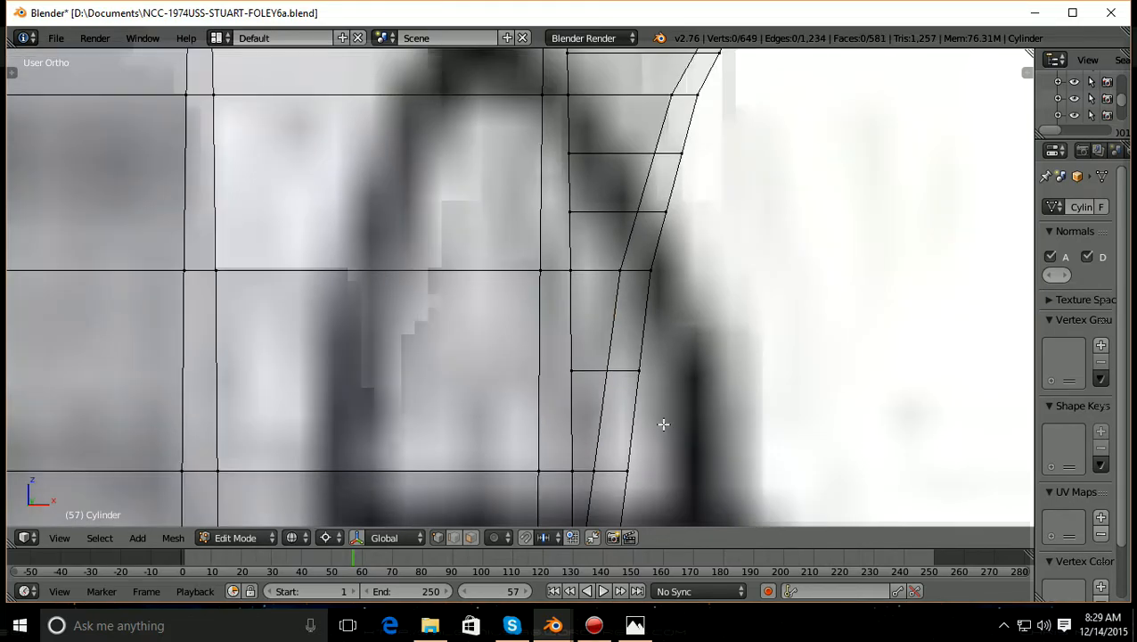
middle_click_drag(656, 425, 671, 443)
scroll(645, 426, "down", 5)
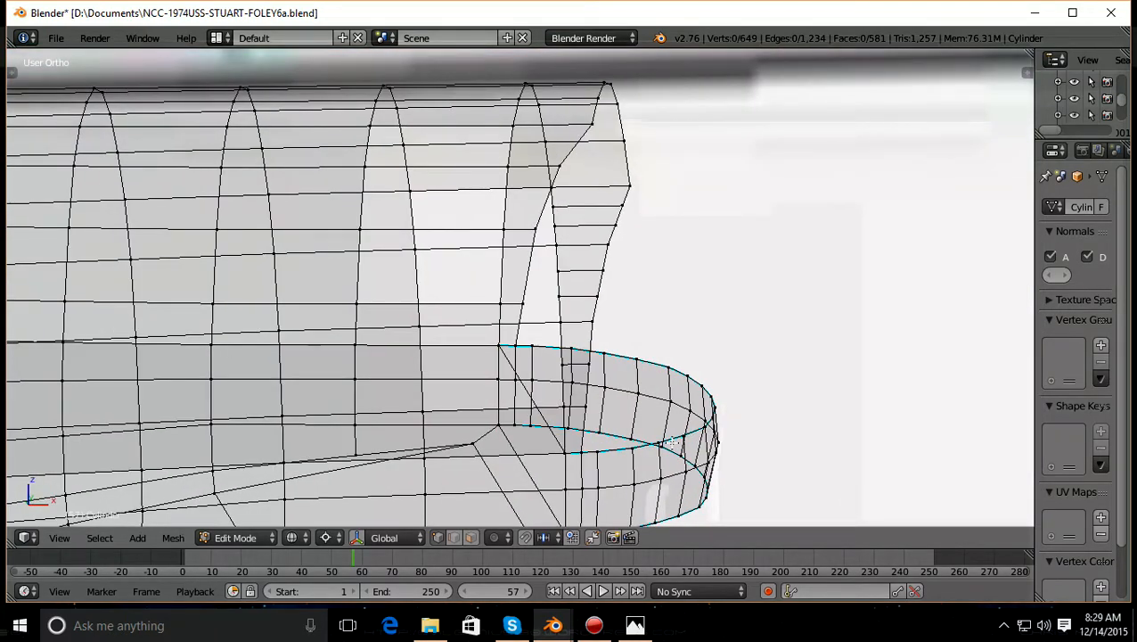
Undo the remaining extra loop cuts on the stern column, back to its original cross edges
key("ctrl+z")
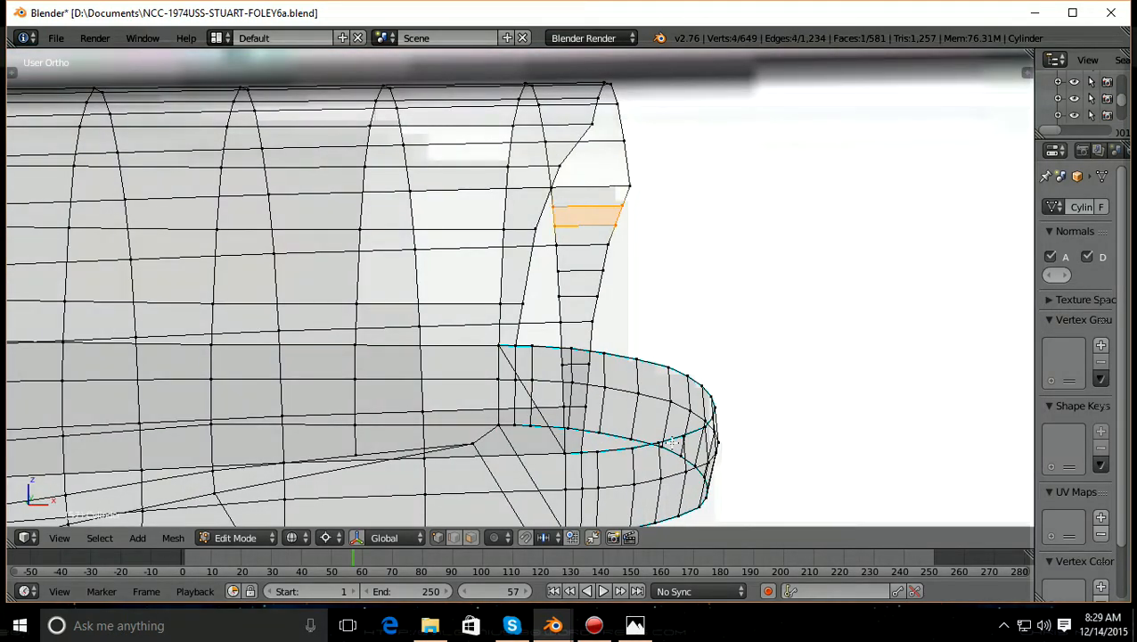
key("ctrl+z")
key("ctrl+z")
key("ctrl+z")
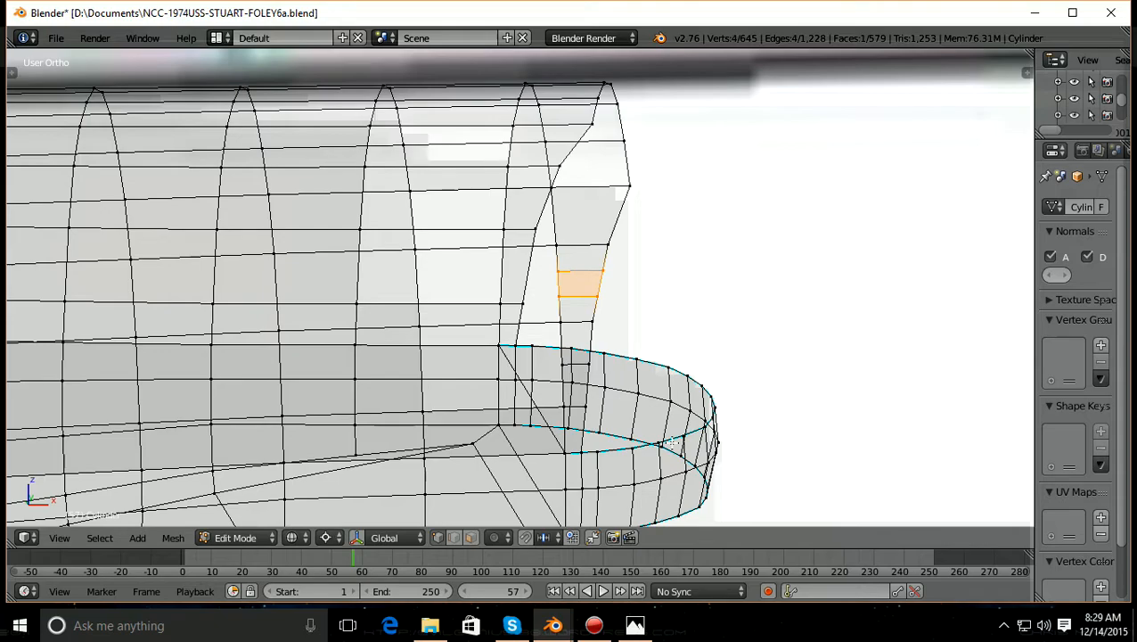
key("ctrl+z")
key("ctrl+z")
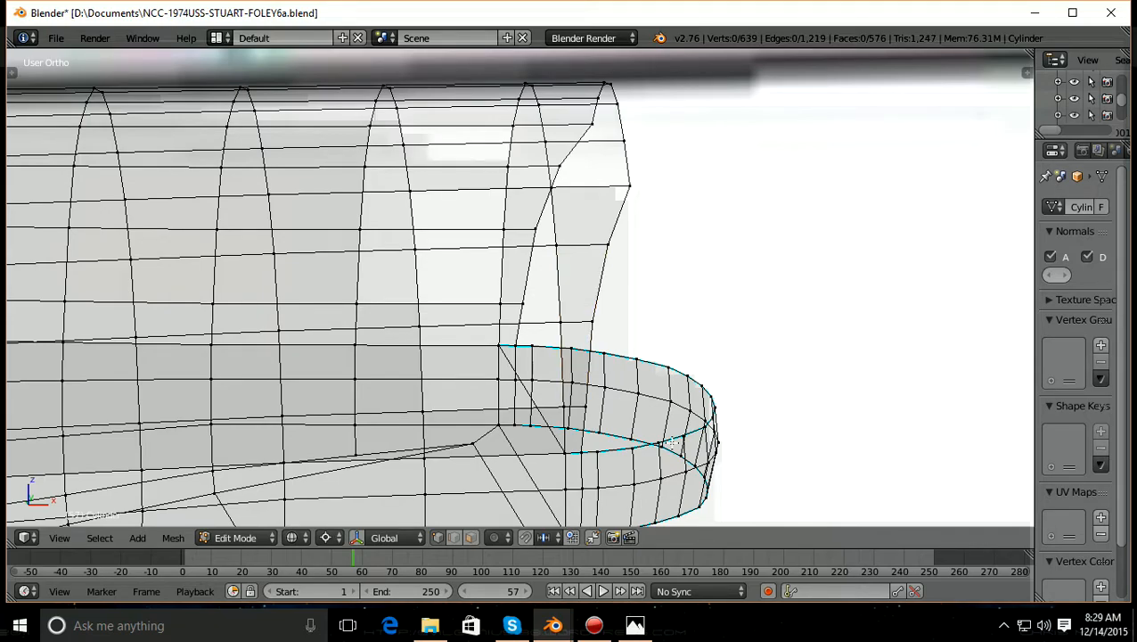
From the front view, add one centred loop cut across the first stern column's segment at the upper end of the side opening
key("KP_1")
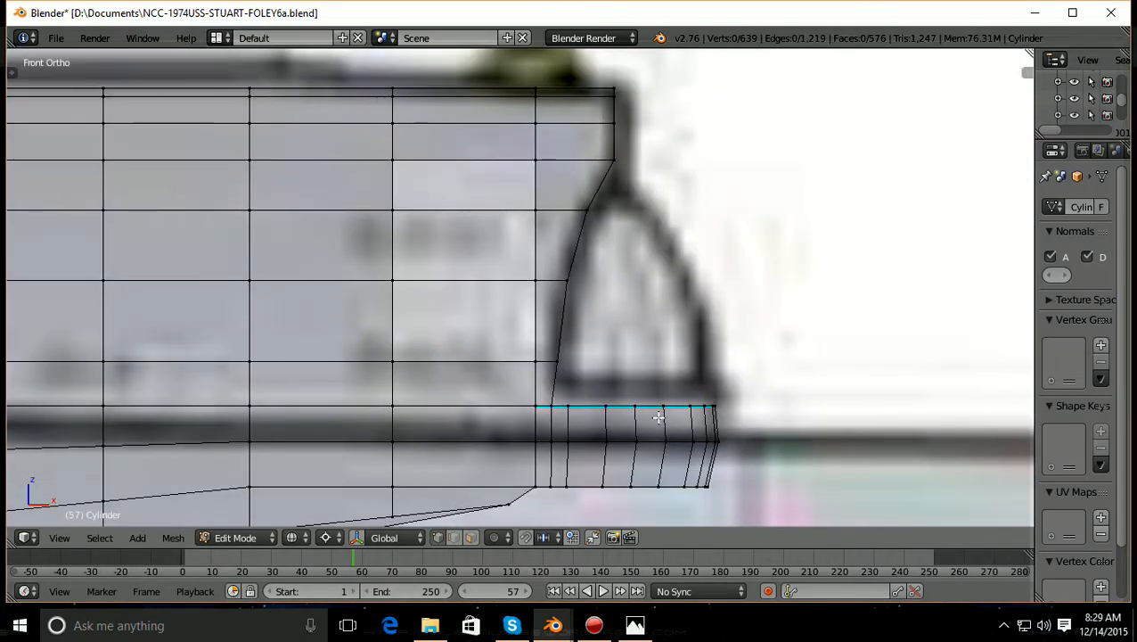
scroll(658, 417, "up", 3, "shift")
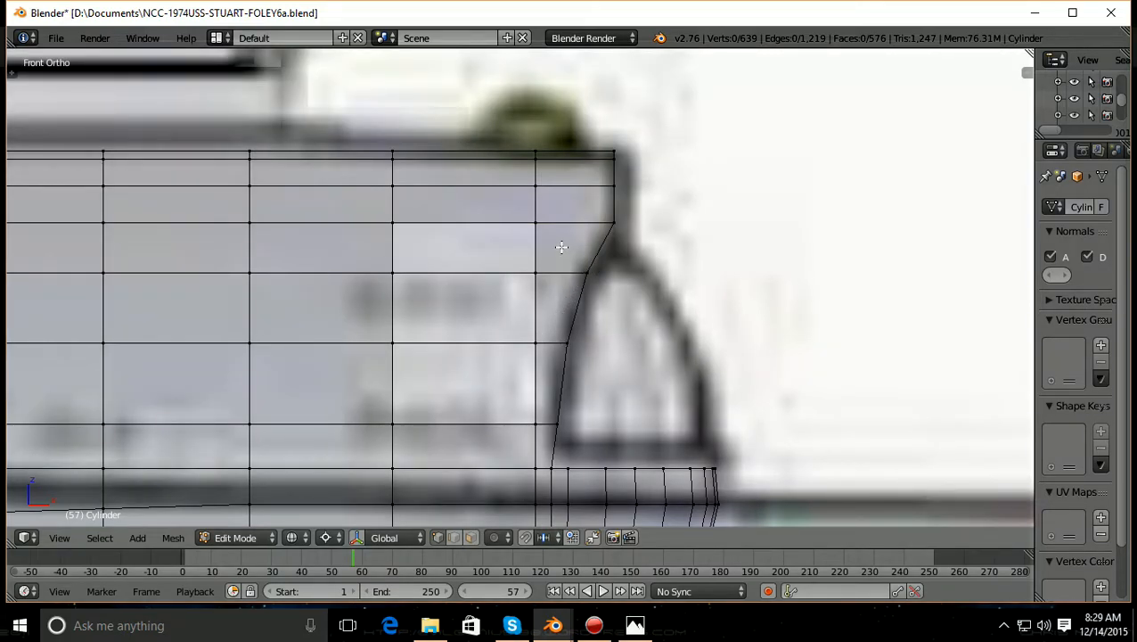
key("ctrl+r")
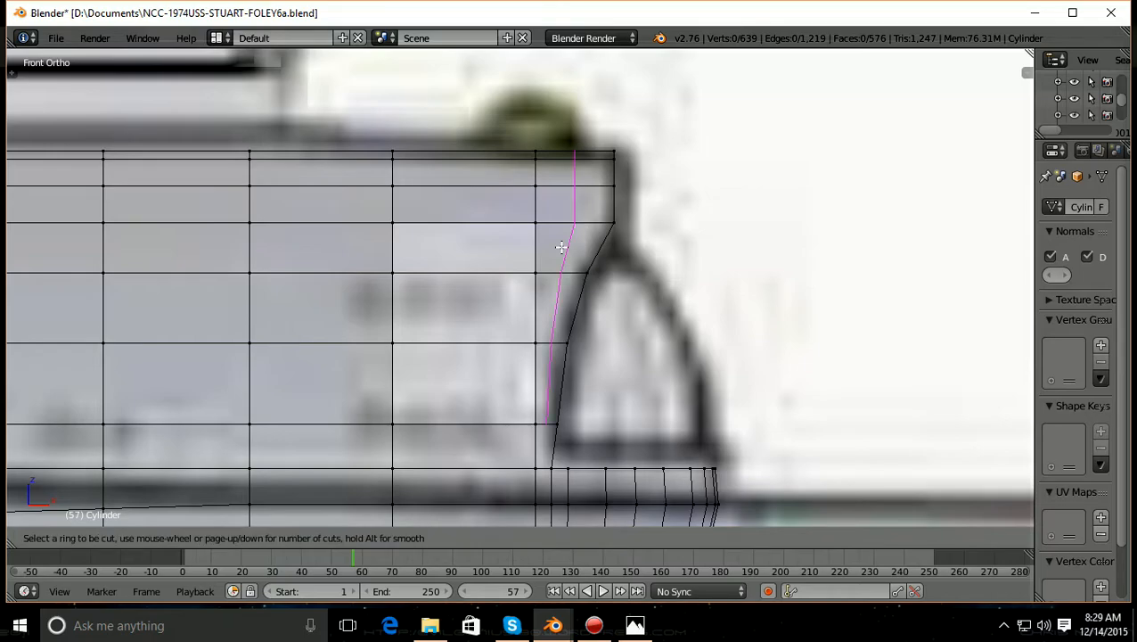
left_click(543, 235)
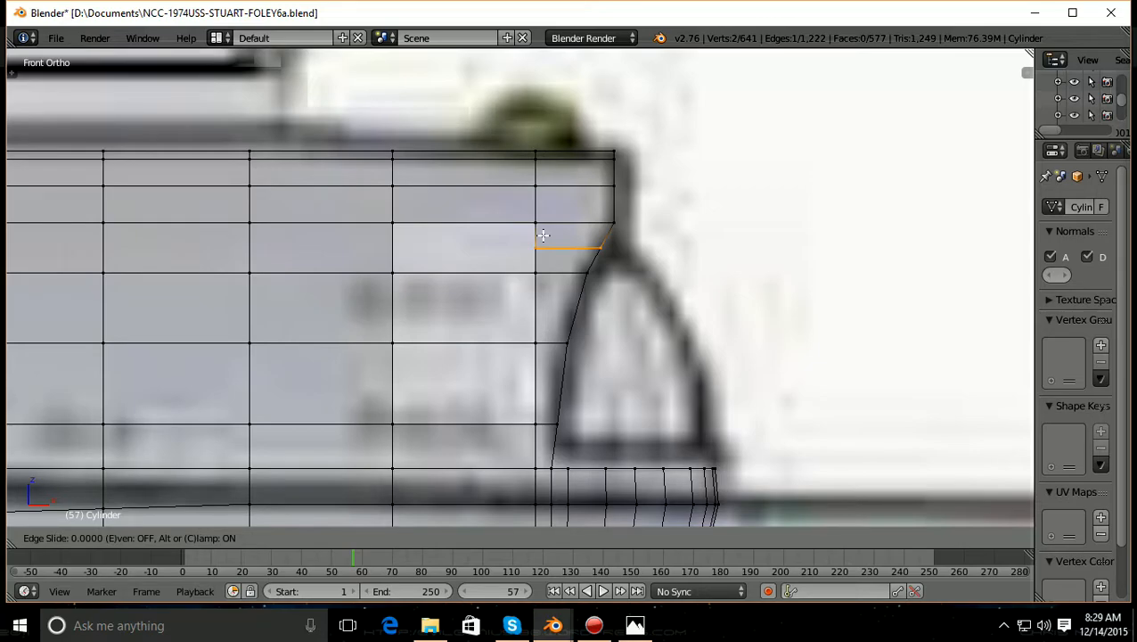
right_click(543, 235)
key("a")
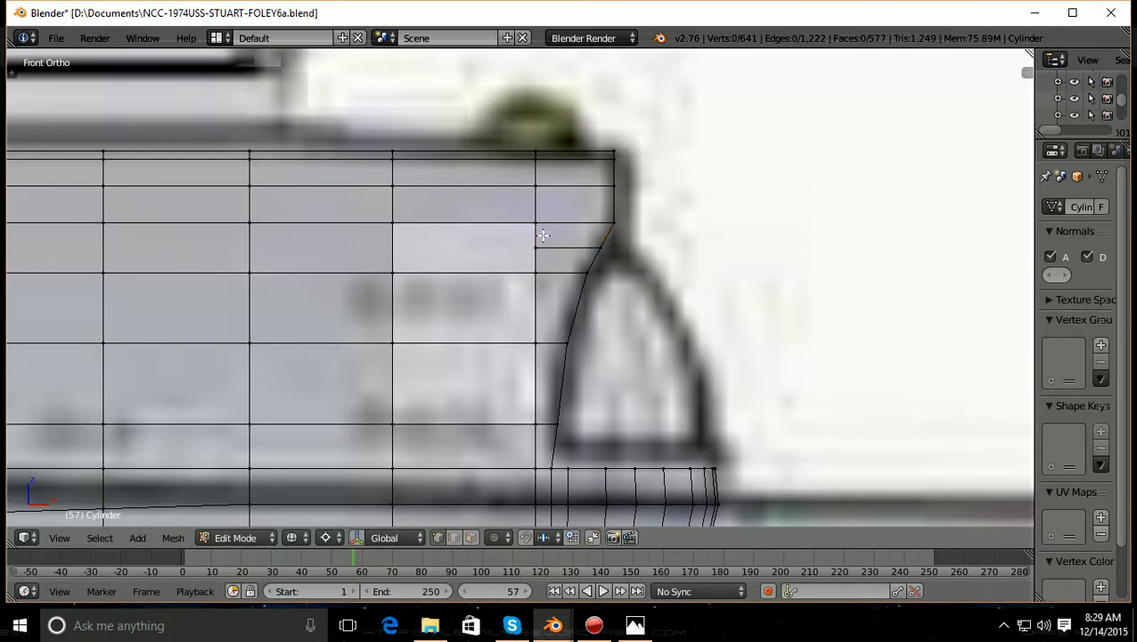
Add a matching centred loop cut across the same upper segment of the opposite stern column
scroll(593, 285, "down", 1)
middle_click_drag(597, 286, 583, 277)
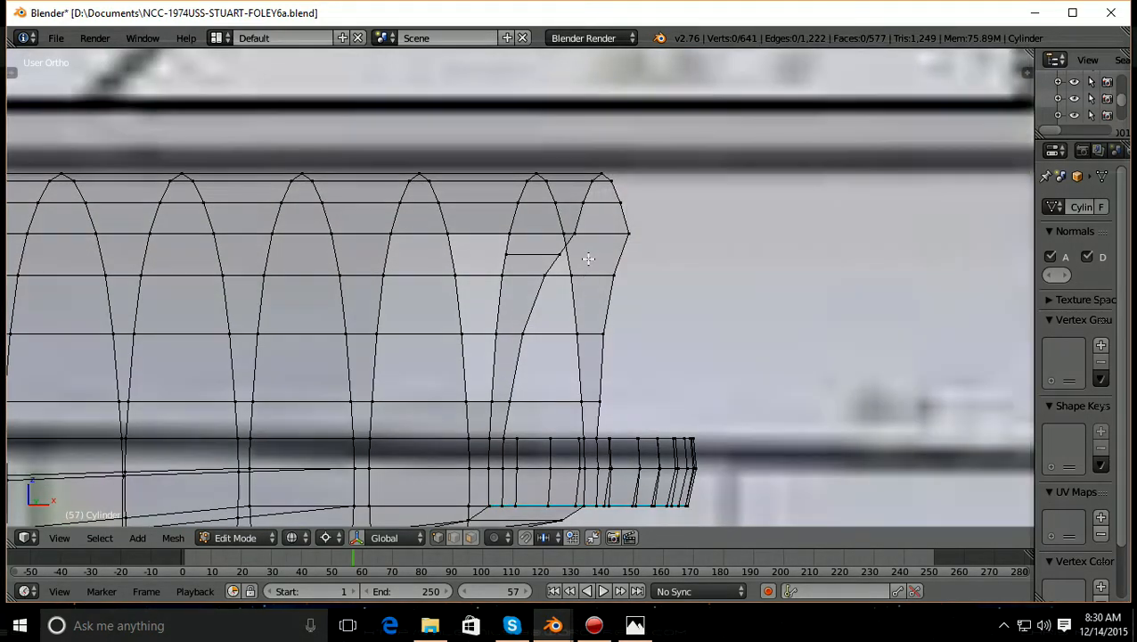
scroll(588, 259, "up", 1)
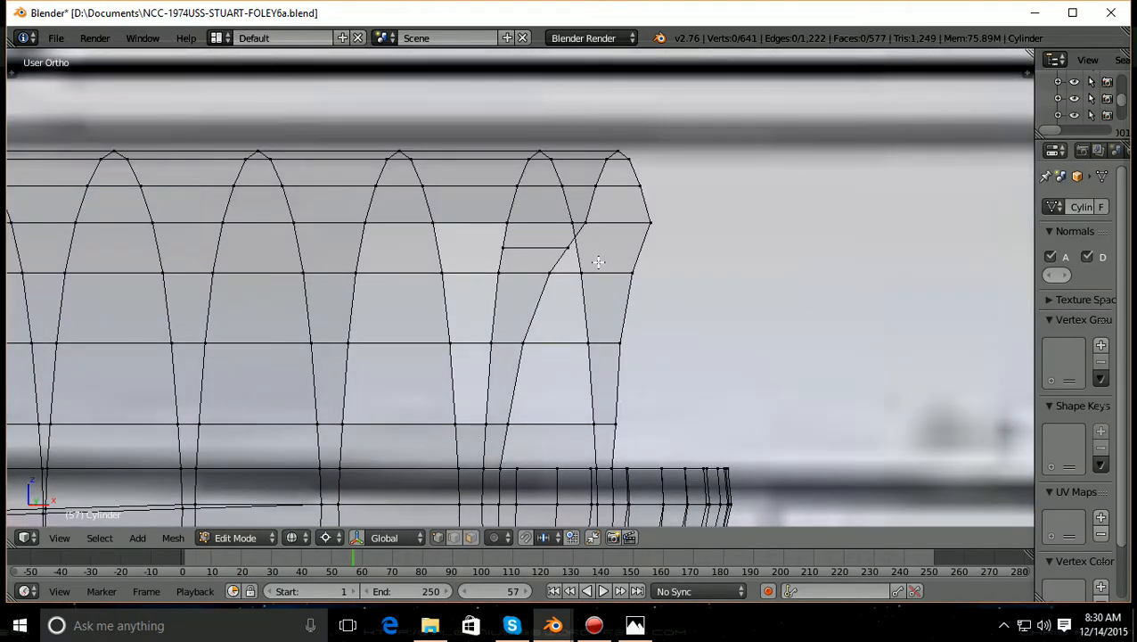
key("ctrl+r")
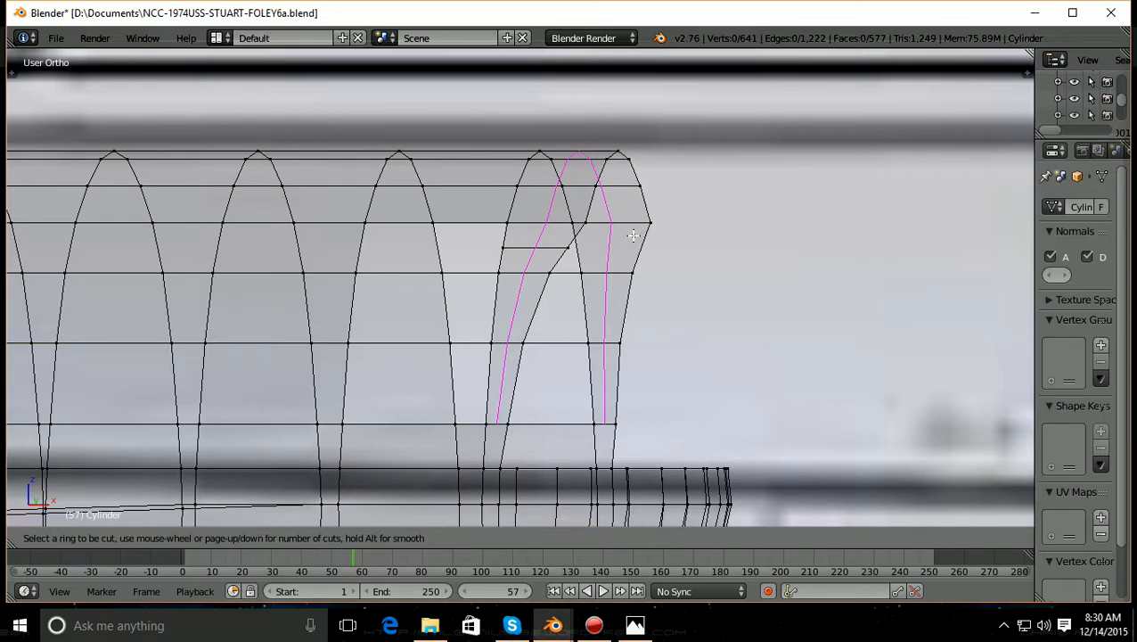
left_click(577, 254)
right_click(576, 254)
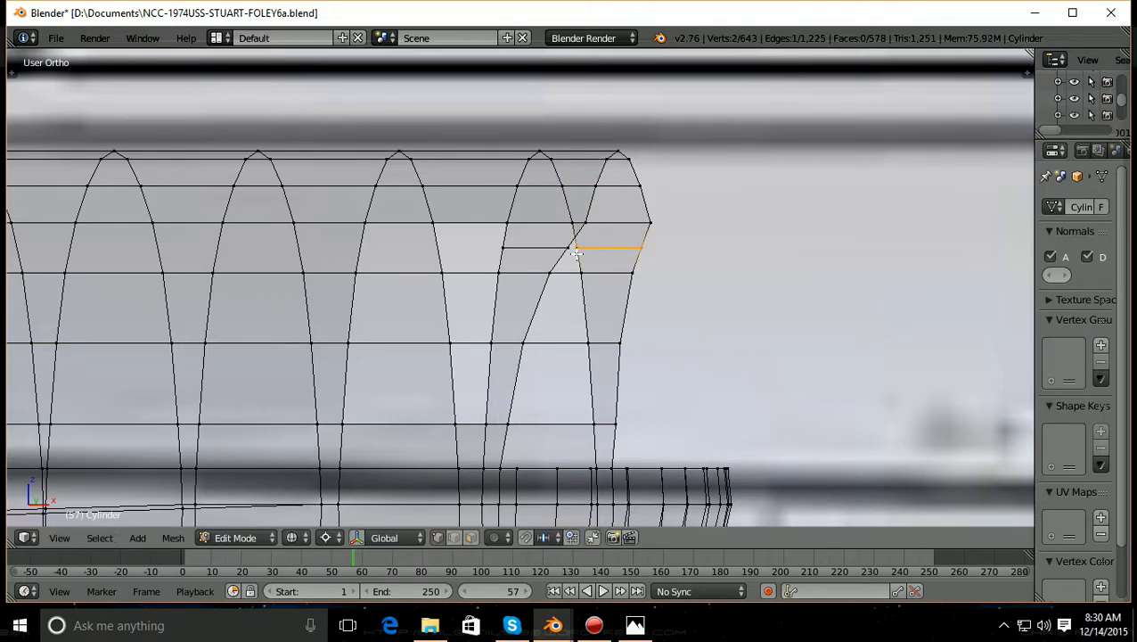
key("a")
Add two evenly spaced loop cuts across the first column's next full segment down, beside the side opening
key("ctrl+r")
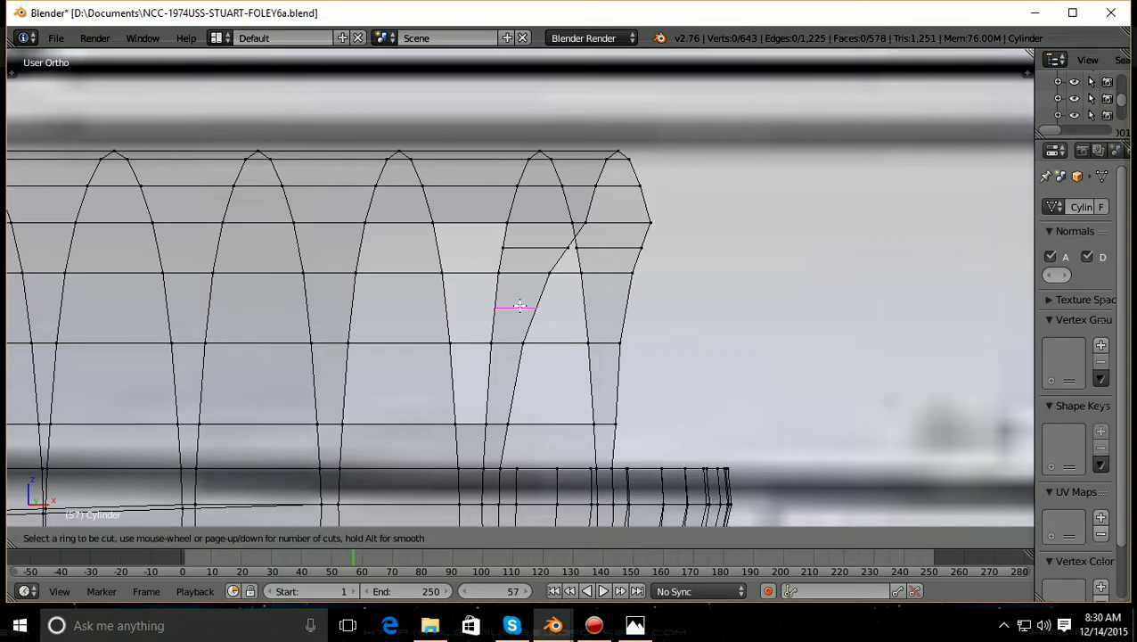
scroll(519, 307, "up", 2)
scroll(520, 306, "down", 1)
left_click(519, 306)
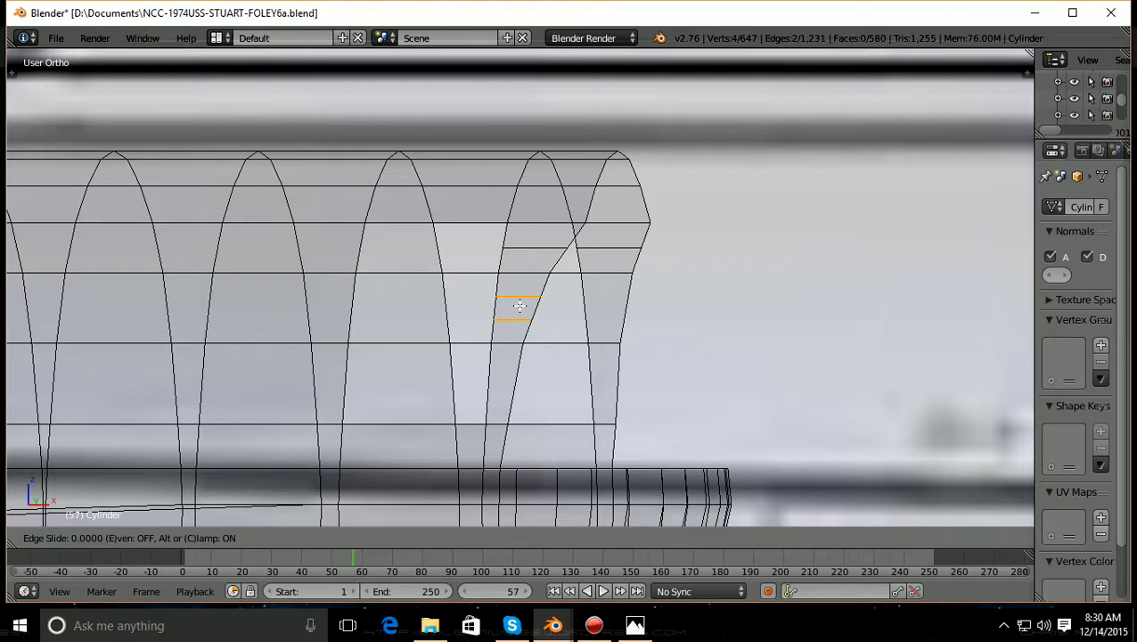
right_click(520, 306)
key("a")
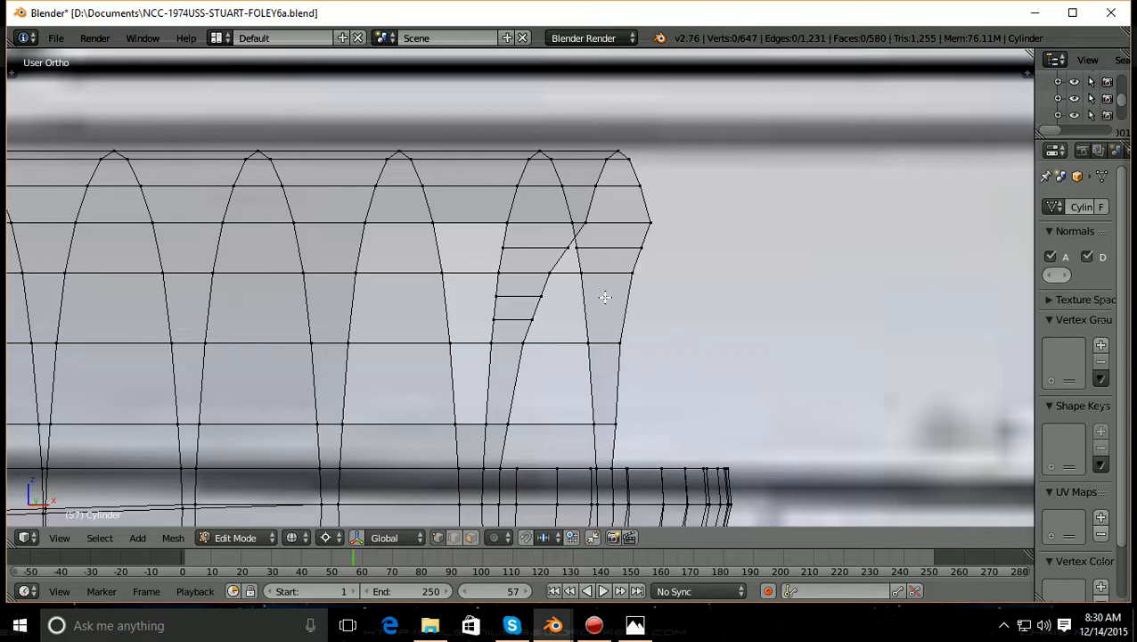
Add two loop cuts across the right-hand end strip, in the uncut section level with the cuts on the left-hand strip
key("ctrl+r")
scroll(605, 297, "up", 1)
left_click(605, 296)
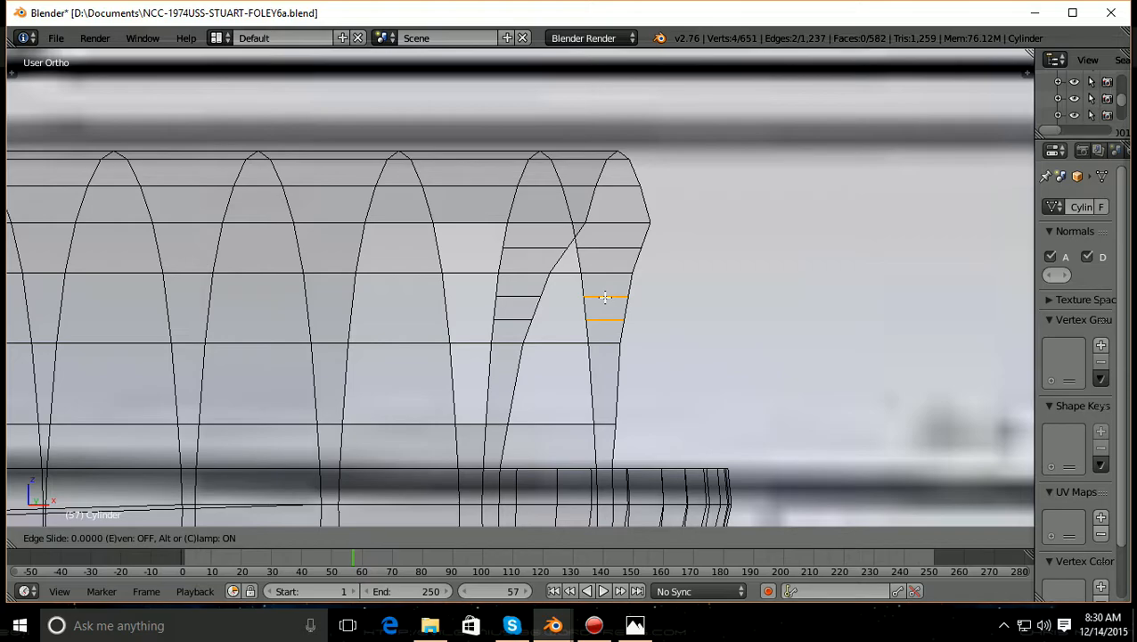
left_click(605, 297)
key("a")
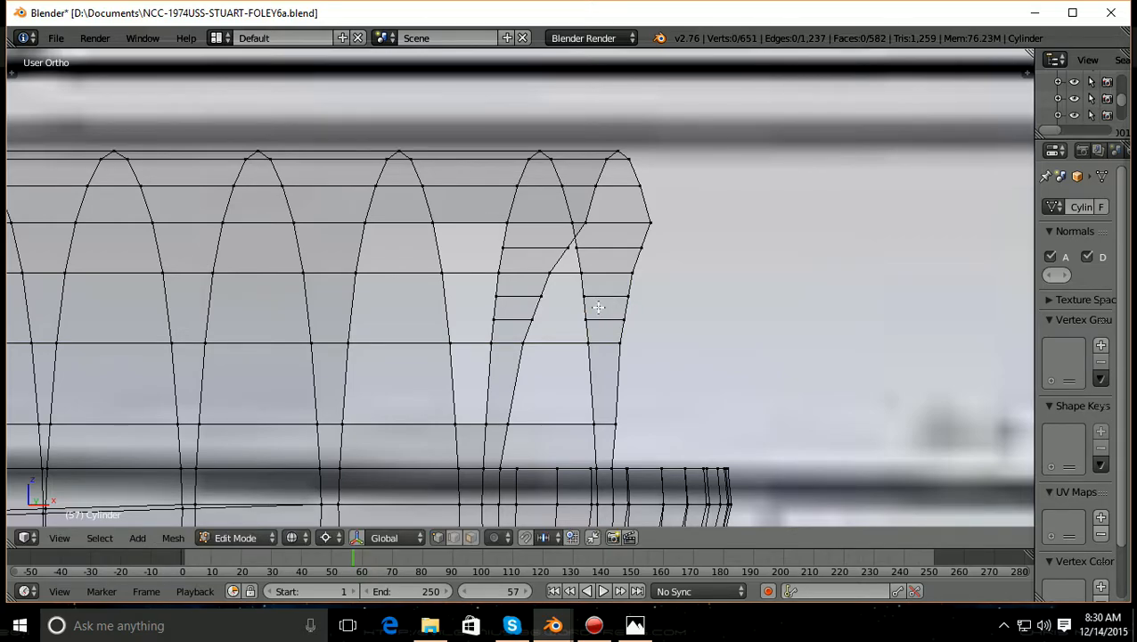
Add two loop cuts across the next lower section of the left-hand end strip
key("ctrl+r")
scroll(494, 392, "up", 1)
left_click(494, 392)
left_click(495, 392)
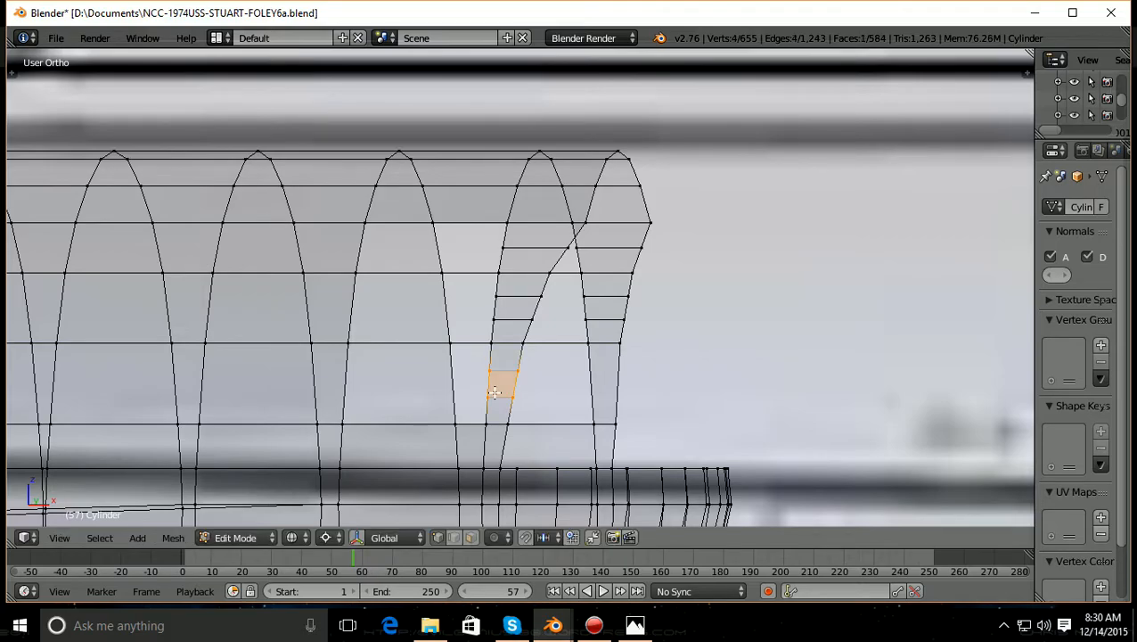
key("a")
Add two matching loop cuts across the same lower section of the right-hand end strip
key("ctrl+r")
left_click(605, 381)
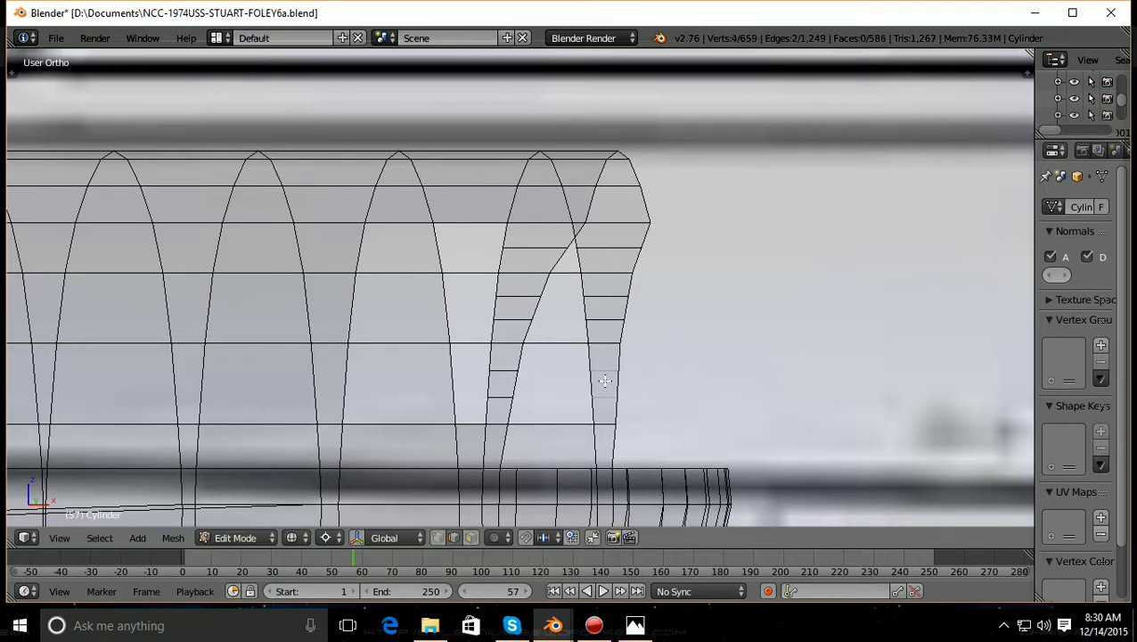
left_click(605, 381)
right_click(605, 380)
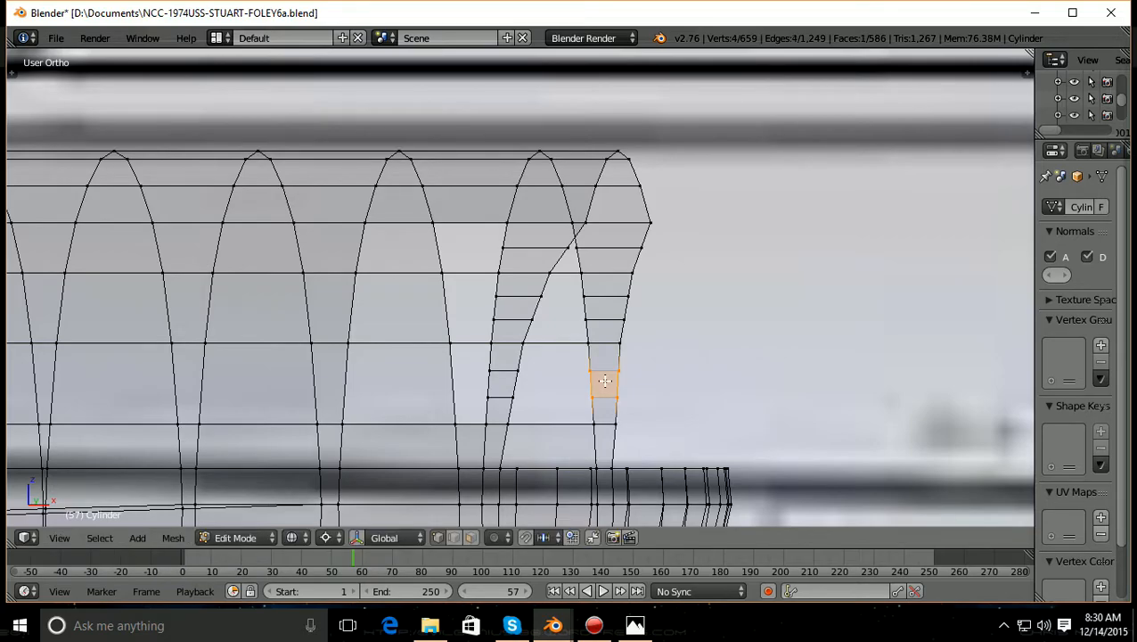
key("a")
scroll(605, 381, "down", 1)
scroll(605, 380, "up", 1)
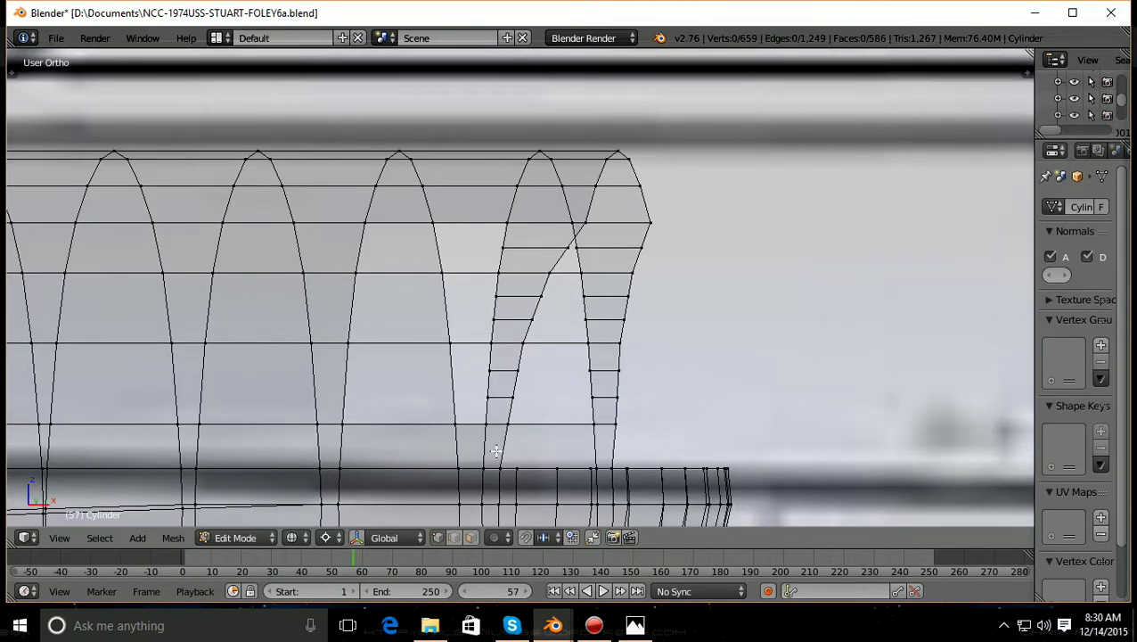
key("ctrl+r")
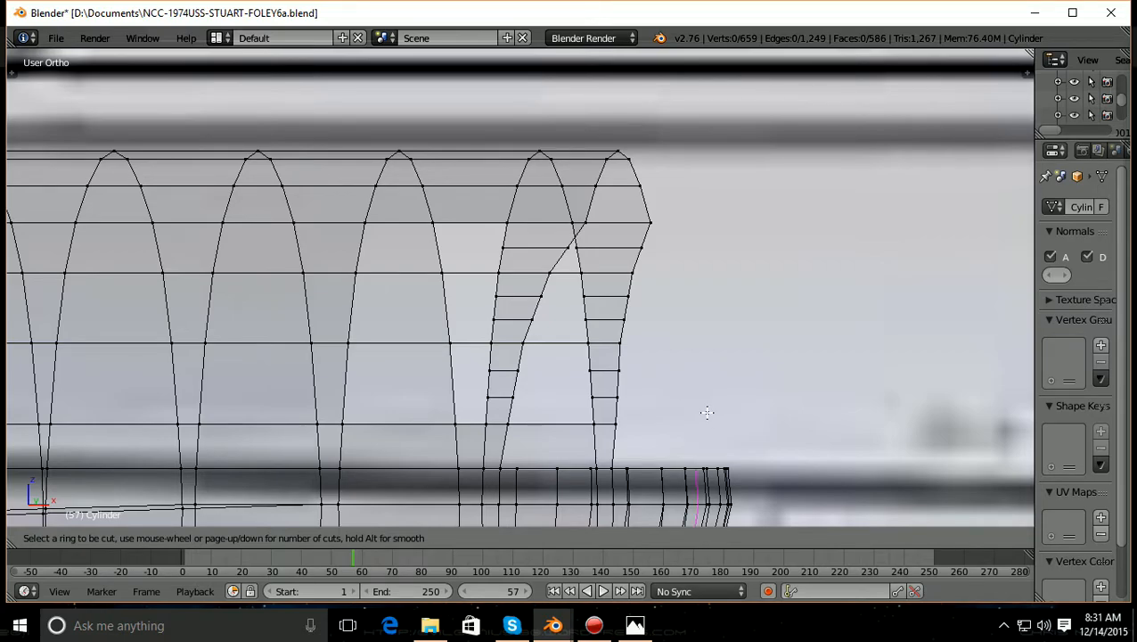
key("Escape")
Delete the overlapping near and far faces directly below the hull's rectangular opening with Only Faces, working in solid front view
scroll(691, 375, "down", 2)
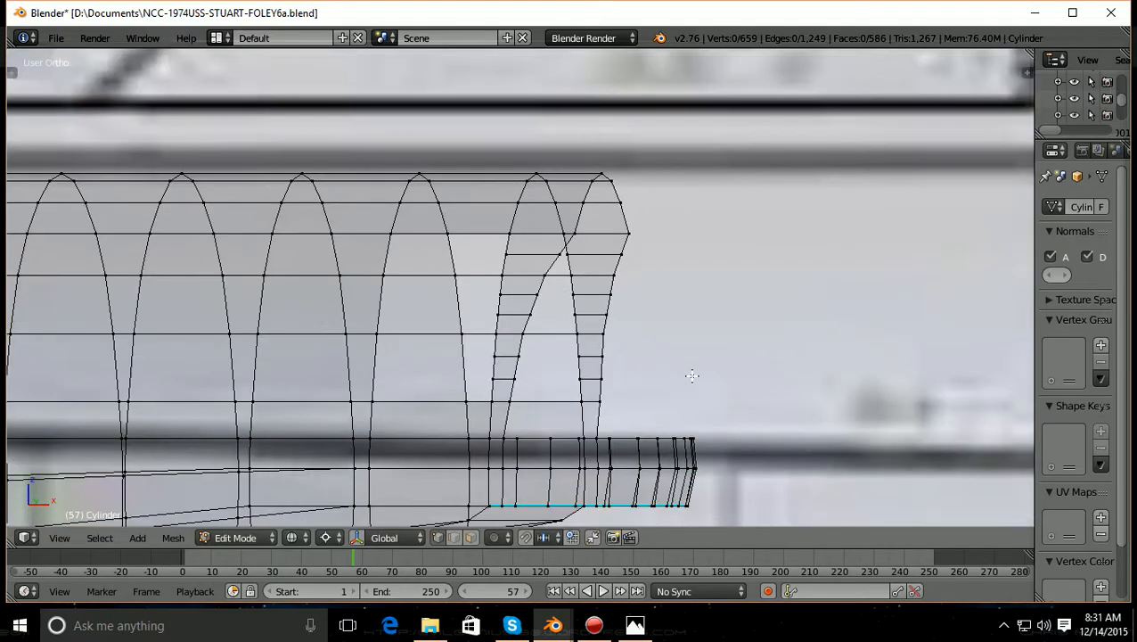
key("KP_1")
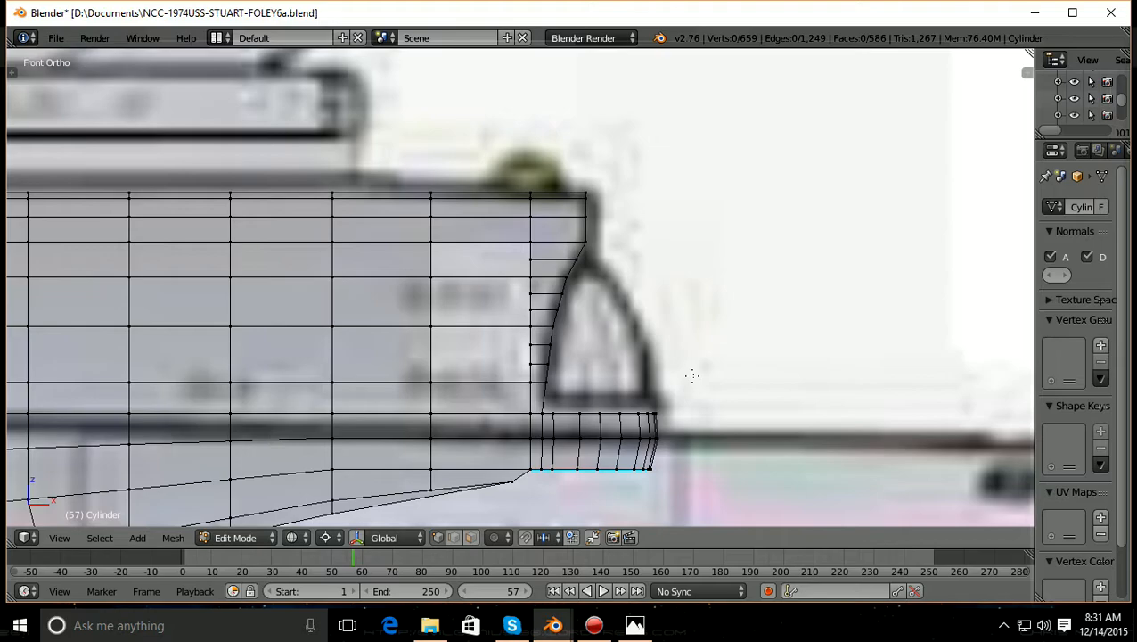
scroll(691, 376, "up", 1)
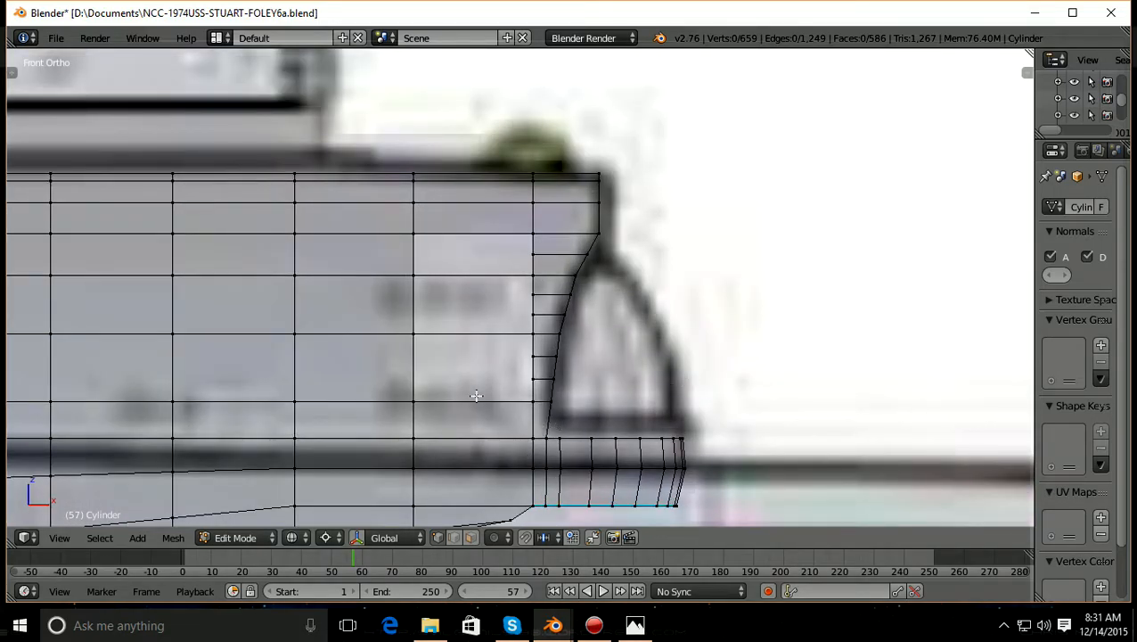
key("z")
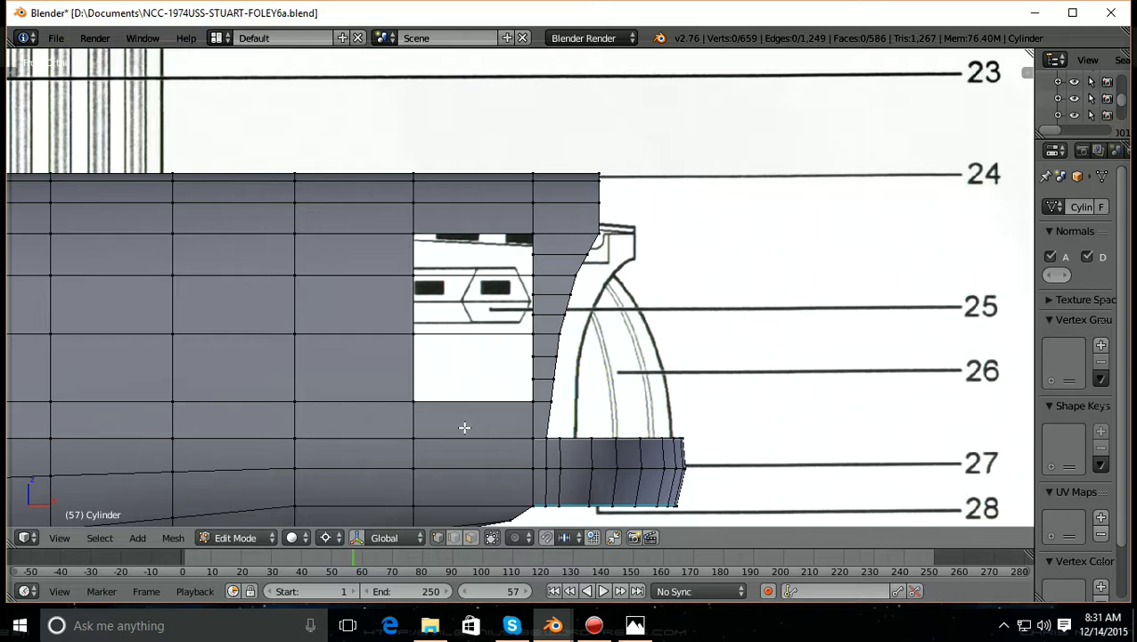
left_click(470, 537)
right_click(477, 416)
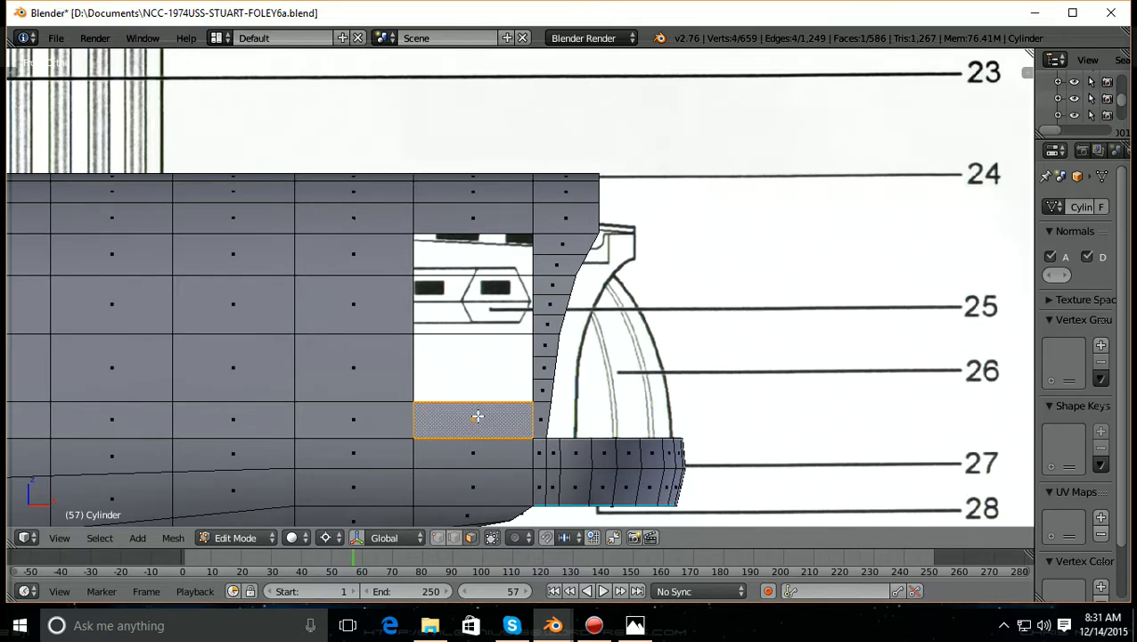
key("x")
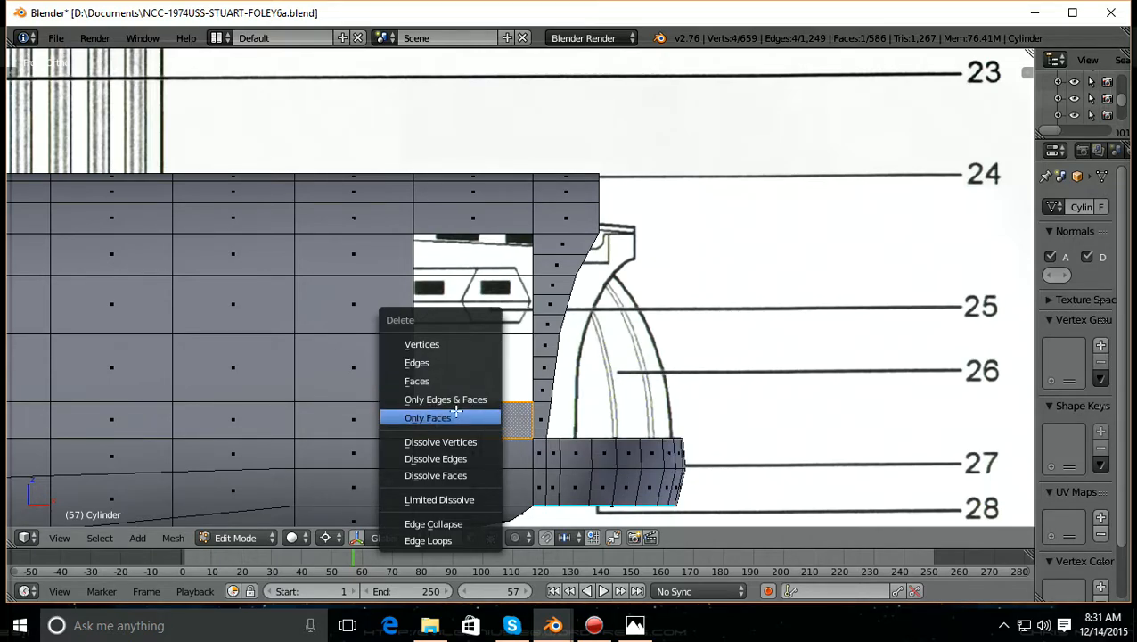
left_click(457, 414)
key("x")
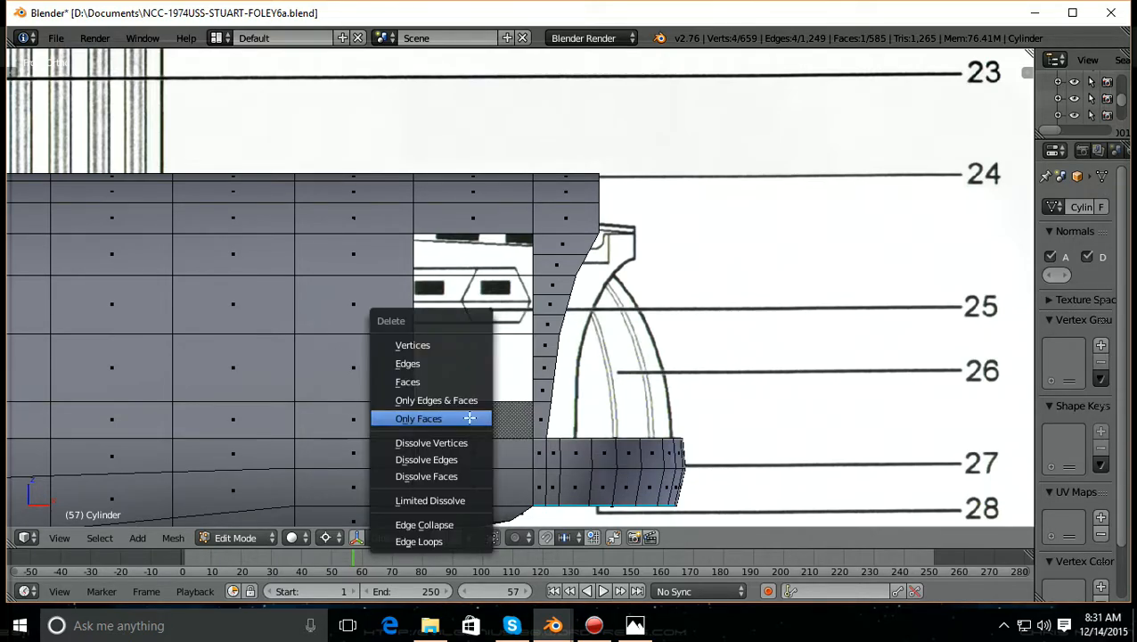
left_click(469, 417)
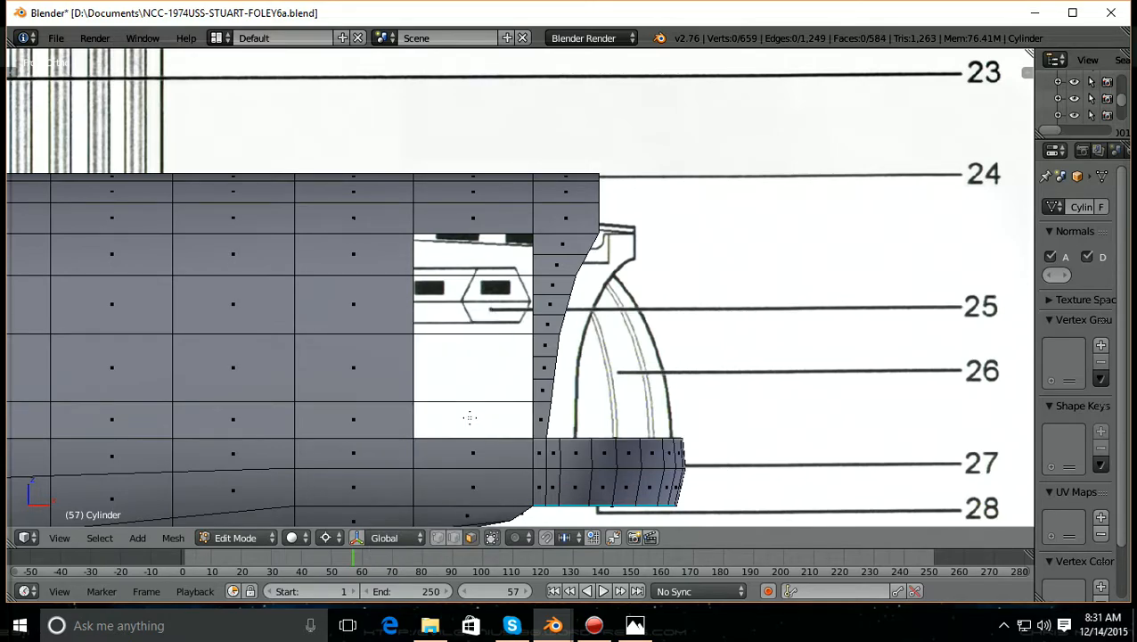
Return to vertex selection and wireframe, and add one centred loop cut across the lowest section of the front-view end strip
scroll(470, 417, "down", 4, "shift")
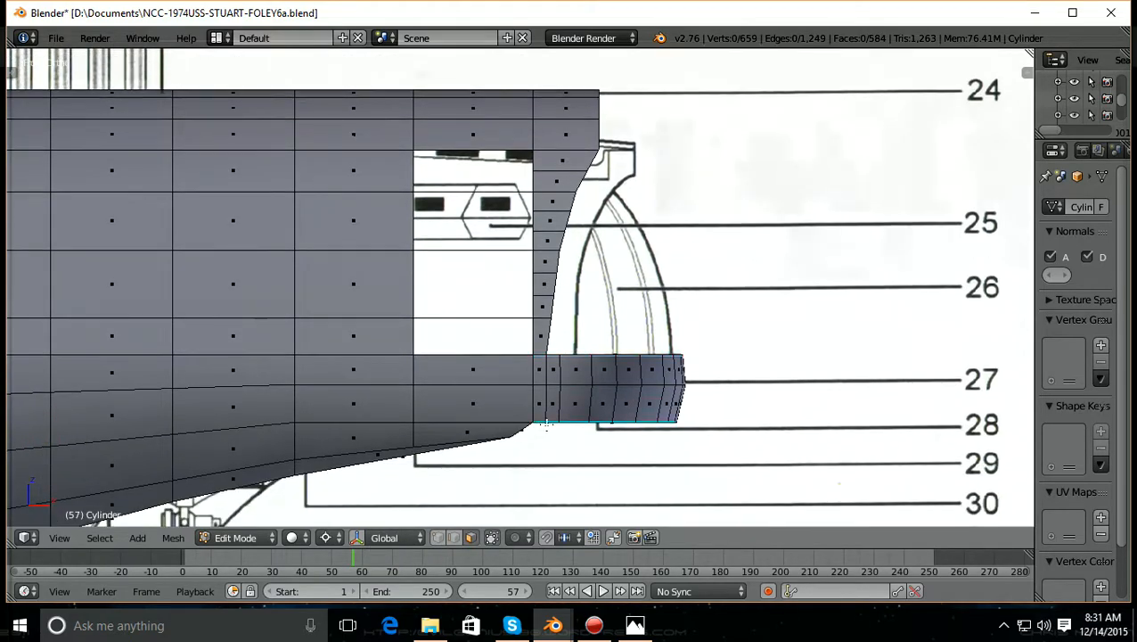
scroll(546, 425, "up", 2)
scroll(546, 425, "up", 3)
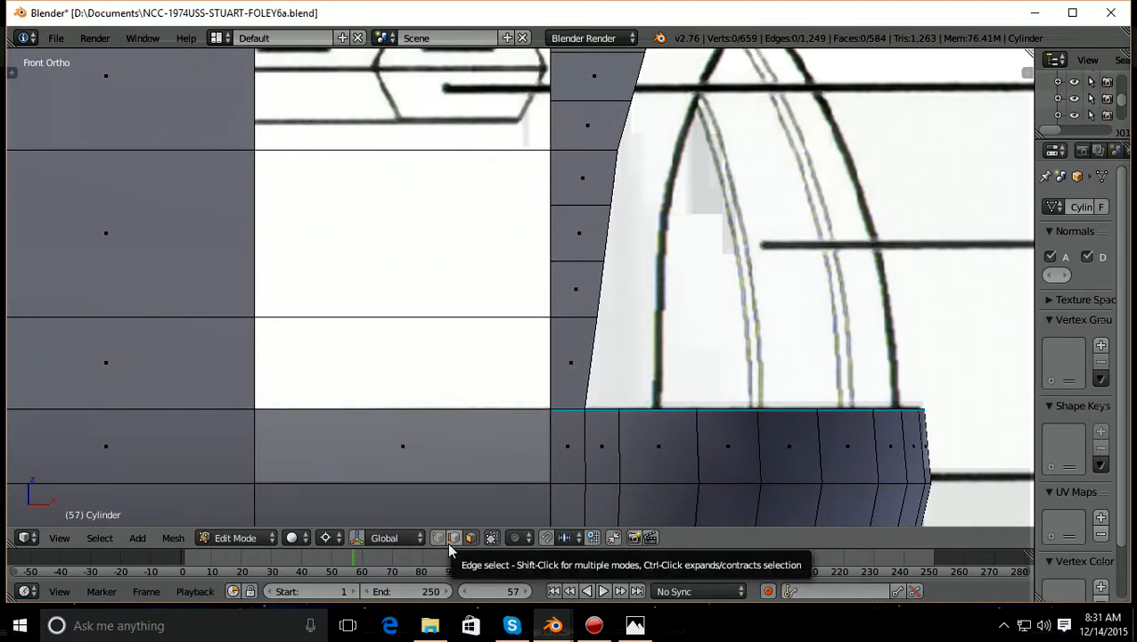
left_click(445, 532)
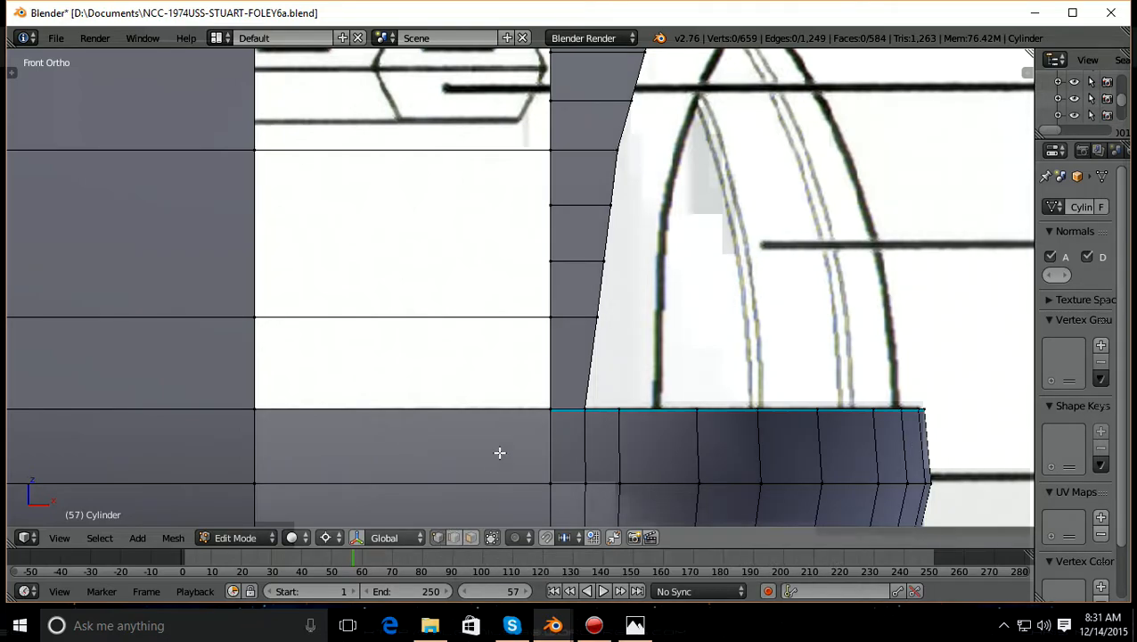
key("z")
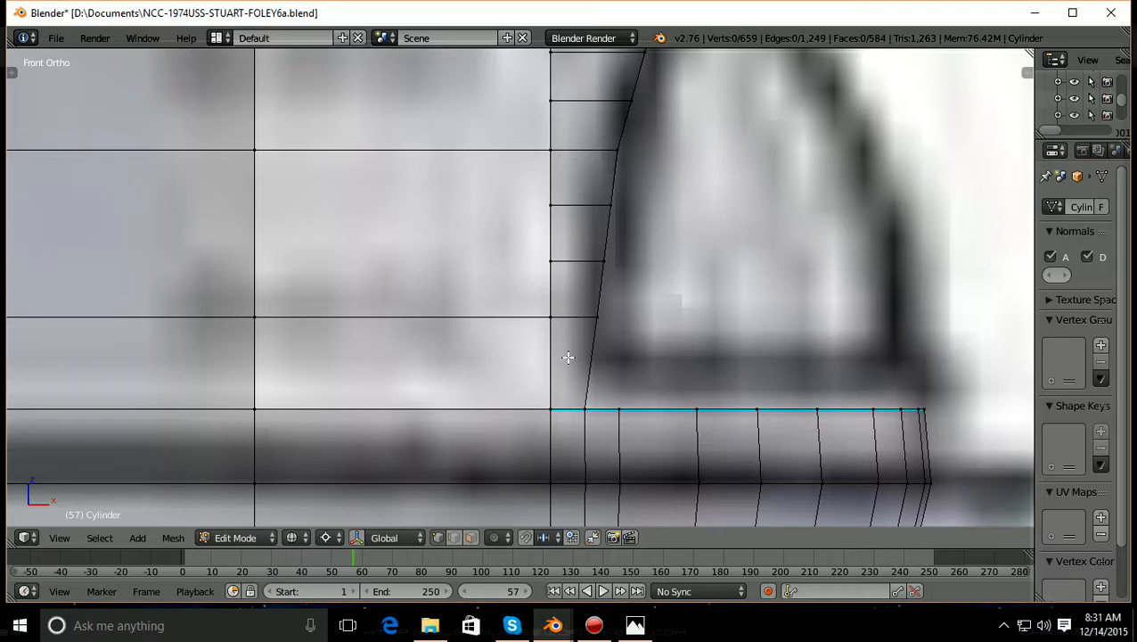
key("ctrl+r")
left_click(567, 357)
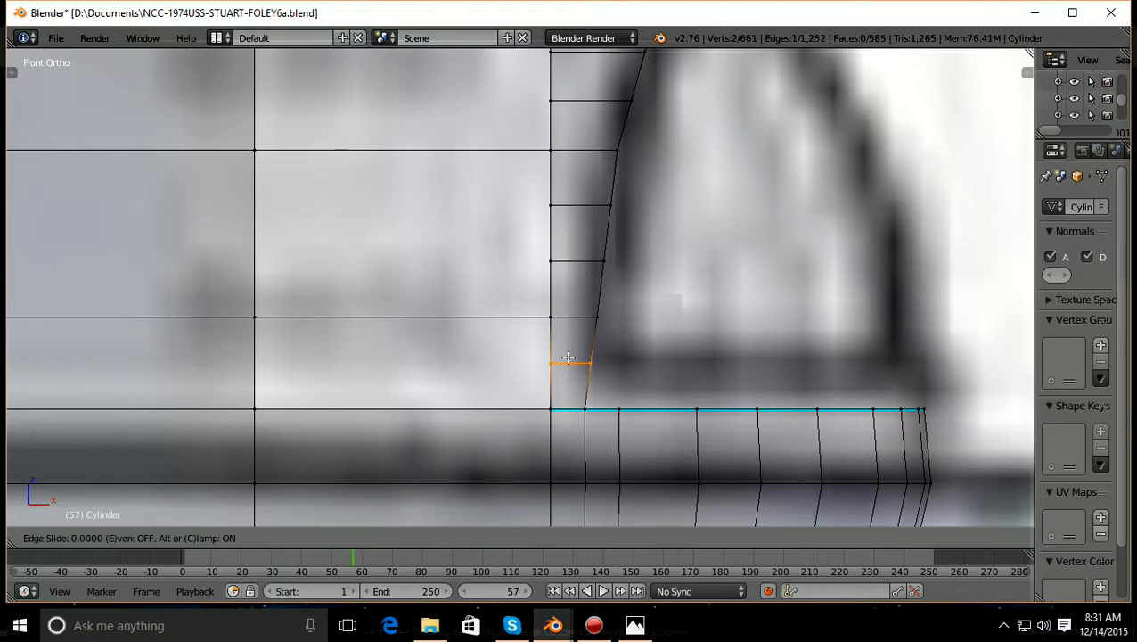
right_click(568, 357)
key("a")
Add one centred loop cut across the lowest section of the opposite end strip
scroll(568, 358, "down", 2)
middle_click_drag(567, 357, 530, 365)
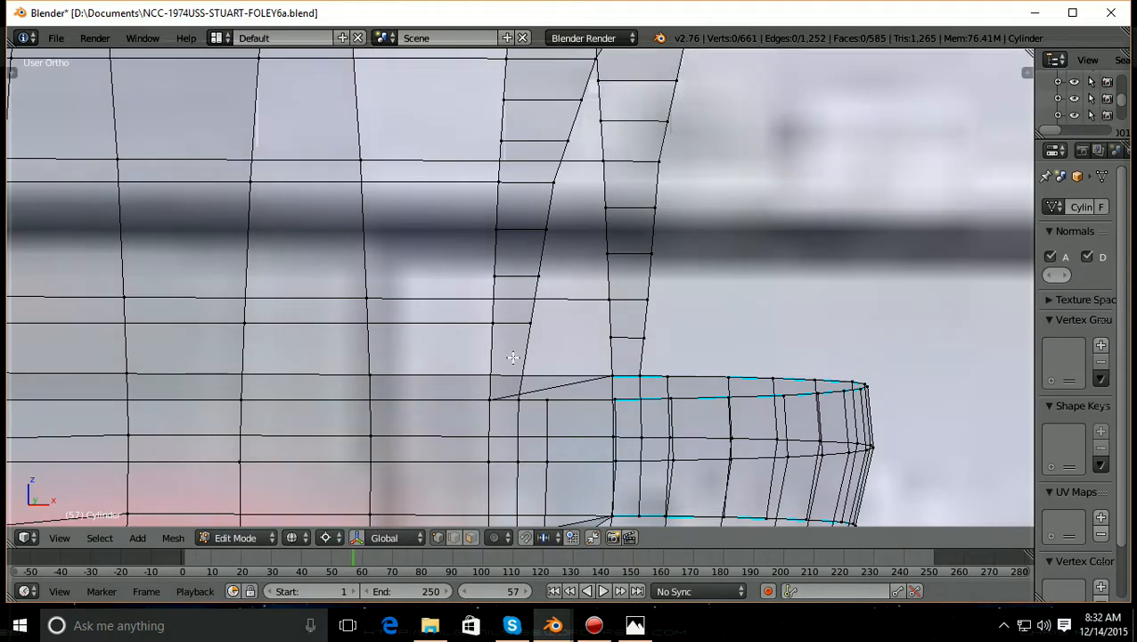
key("ctrl+r")
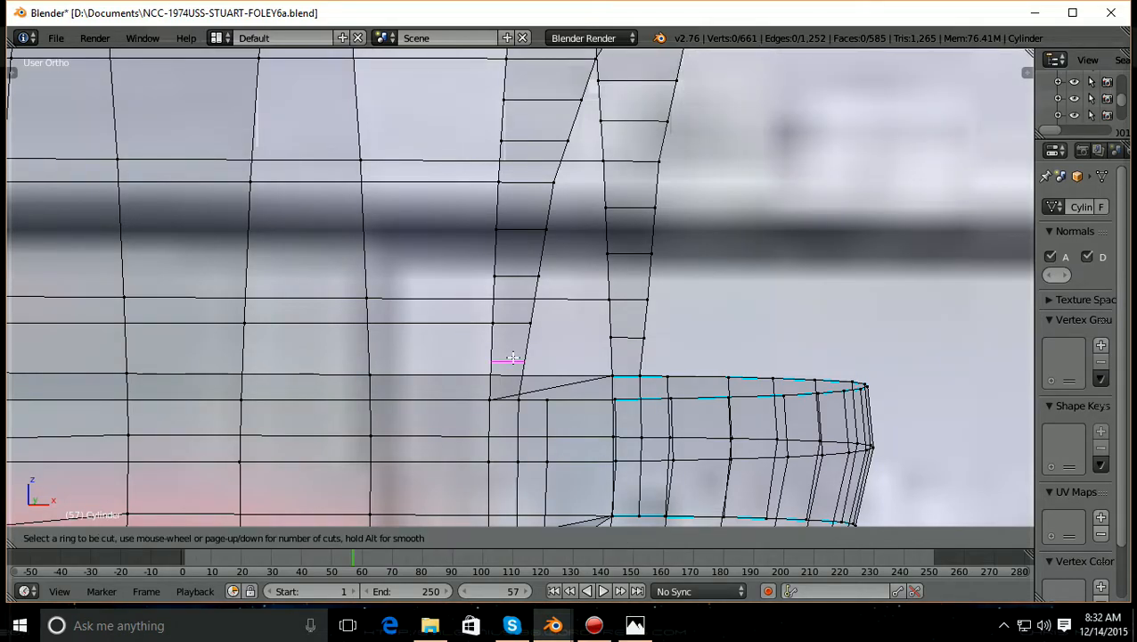
left_click(514, 357)
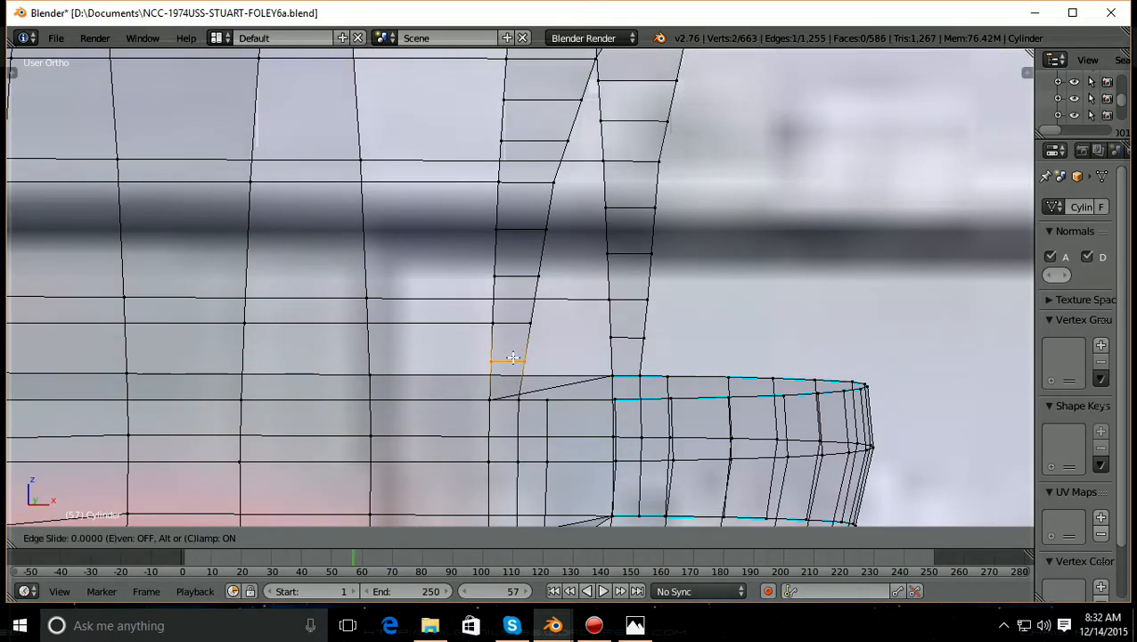
left_click(514, 357)
key("a")
scroll(513, 357, "down", 1)
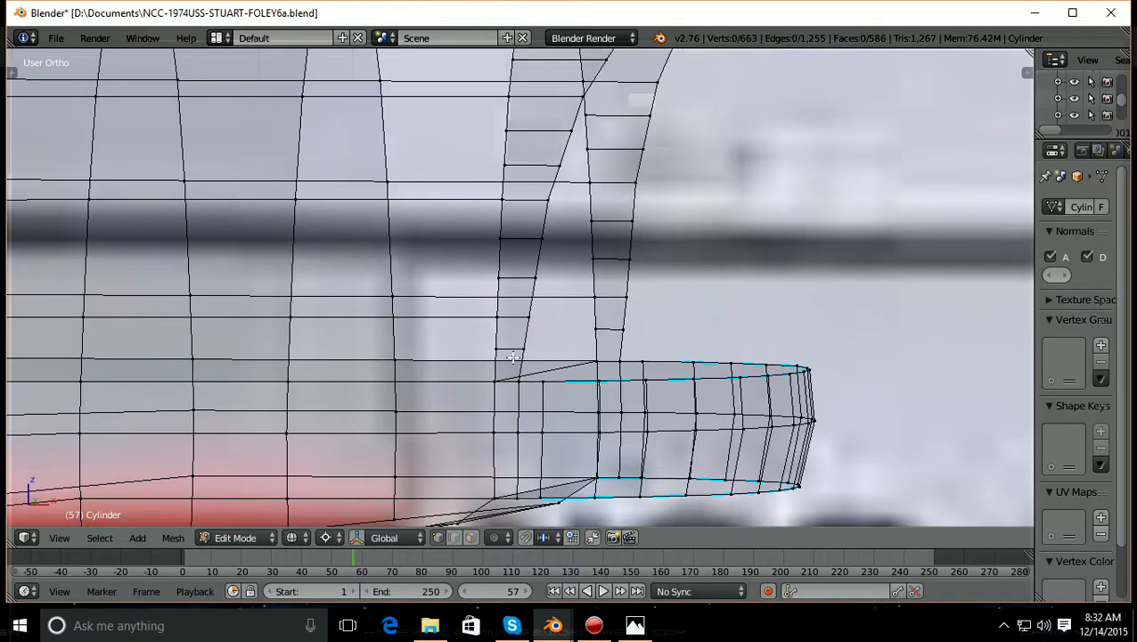
Move the outer vertices of the lowest cut about 0.005 inward along X, aligning them above the strip's bottom corner
key("KP_1")
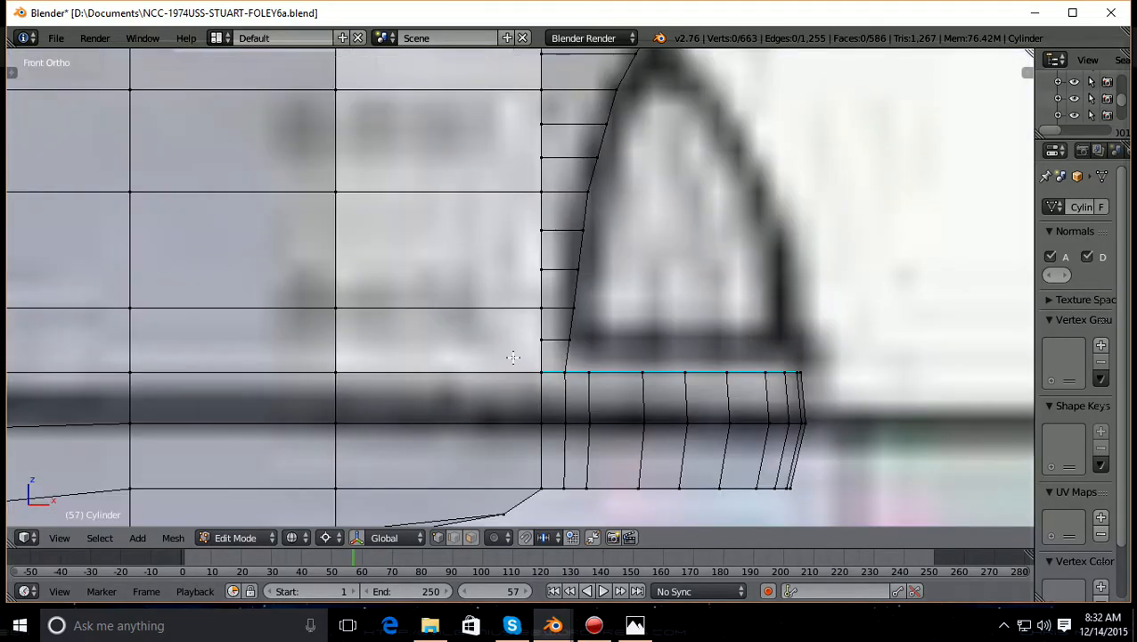
scroll(541, 372, "up", 2, "shift")
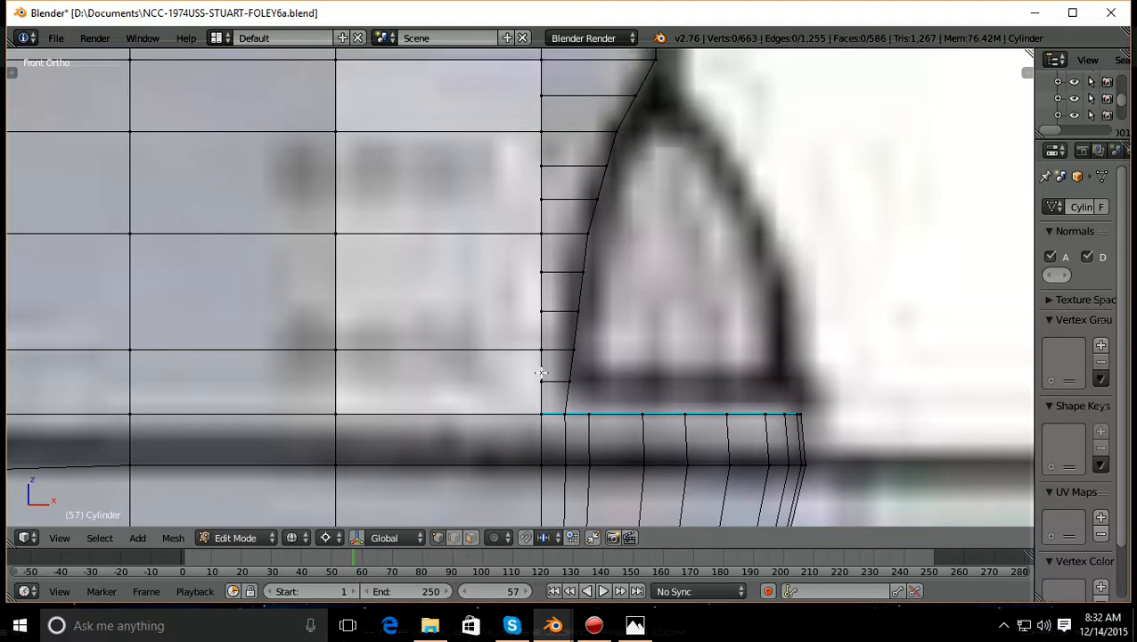
scroll(541, 372, "down", 3, "shift")
scroll(541, 372, "up", 5)
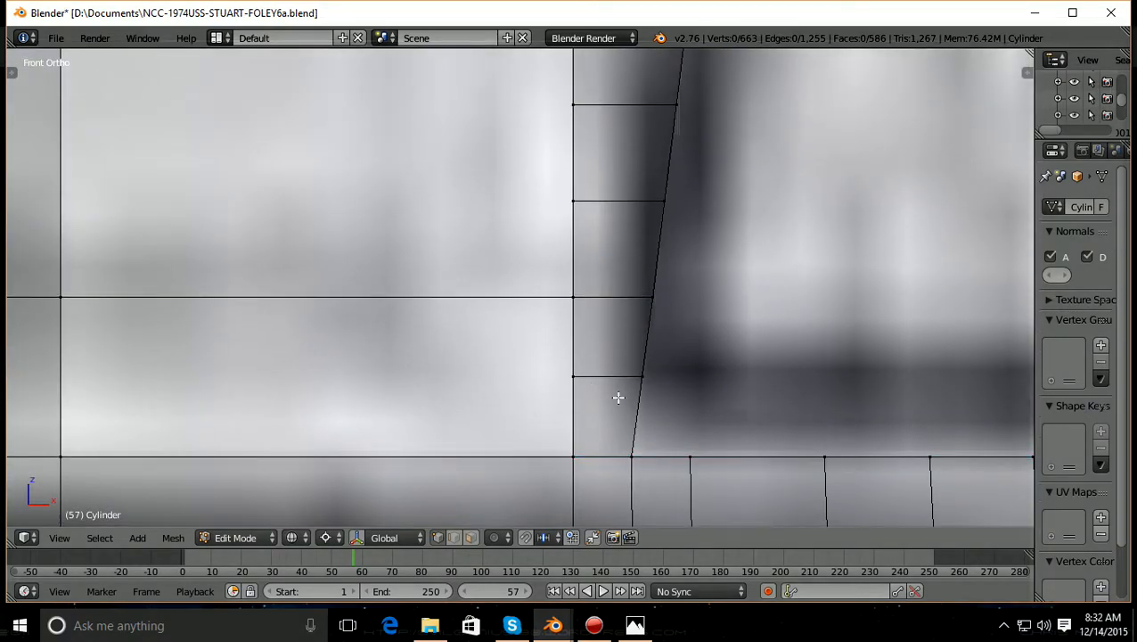
scroll(619, 396, "down", 2)
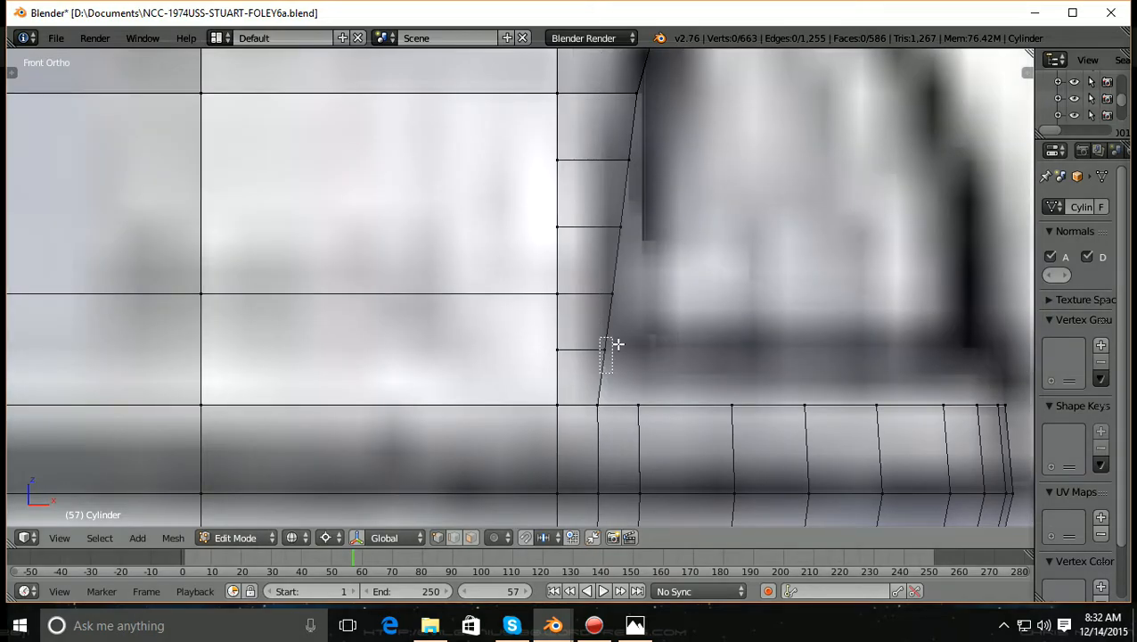
right_click(615, 346)
key("g")
key("x")
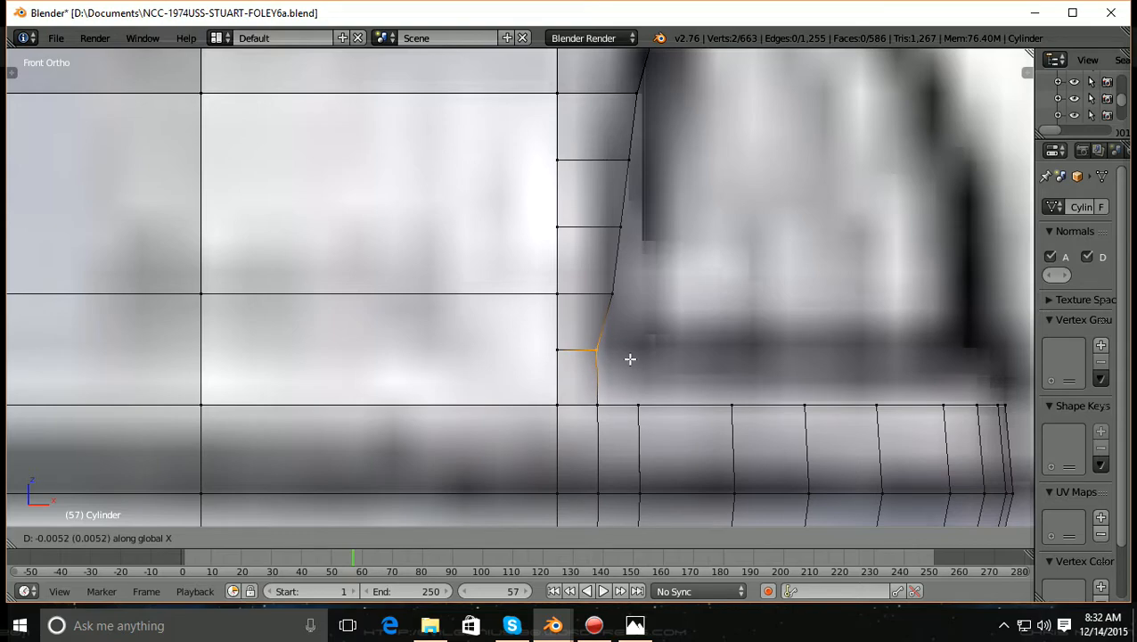
left_click(631, 358)
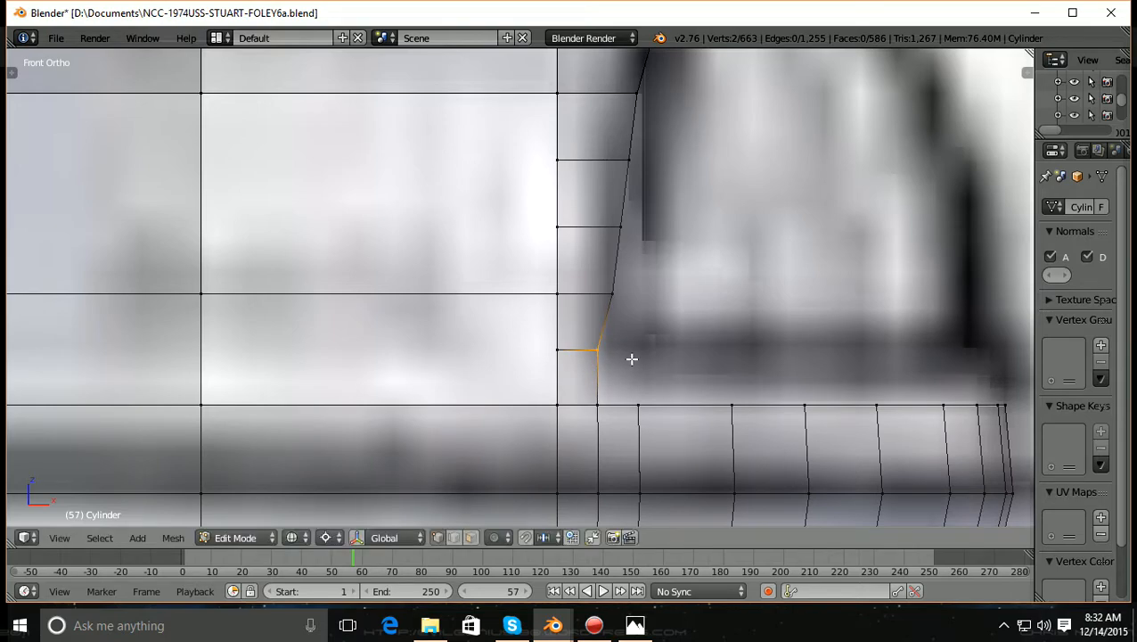
key("a")
Move the outer vertices of the two rows just above the lowest cut inward along X, the upper row by about 0.0015
scroll(605, 314, "down", 1)
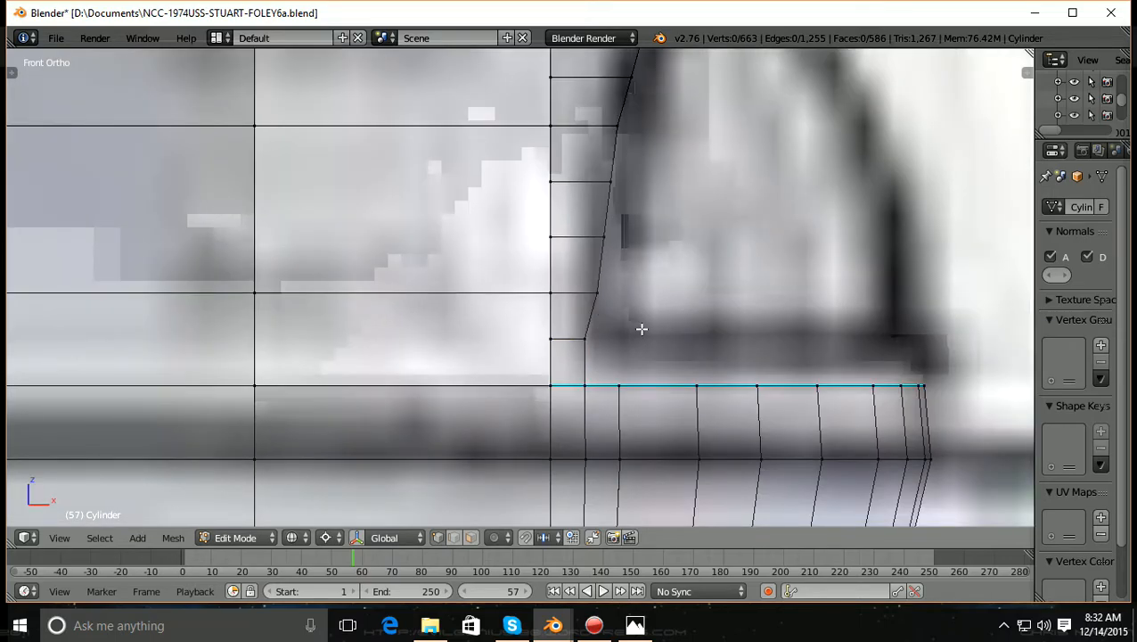
scroll(641, 329, "down", 1, "shift")
scroll(641, 329, "up", 6, "shift")
scroll(642, 329, "down", 1)
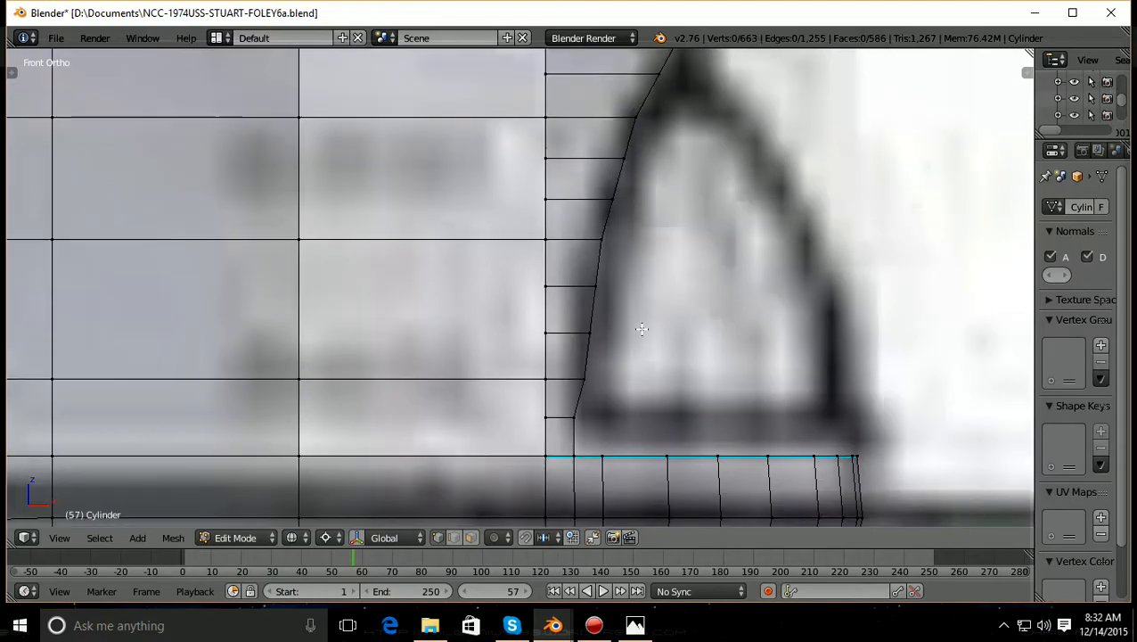
scroll(642, 329, "up", 1, "shift")
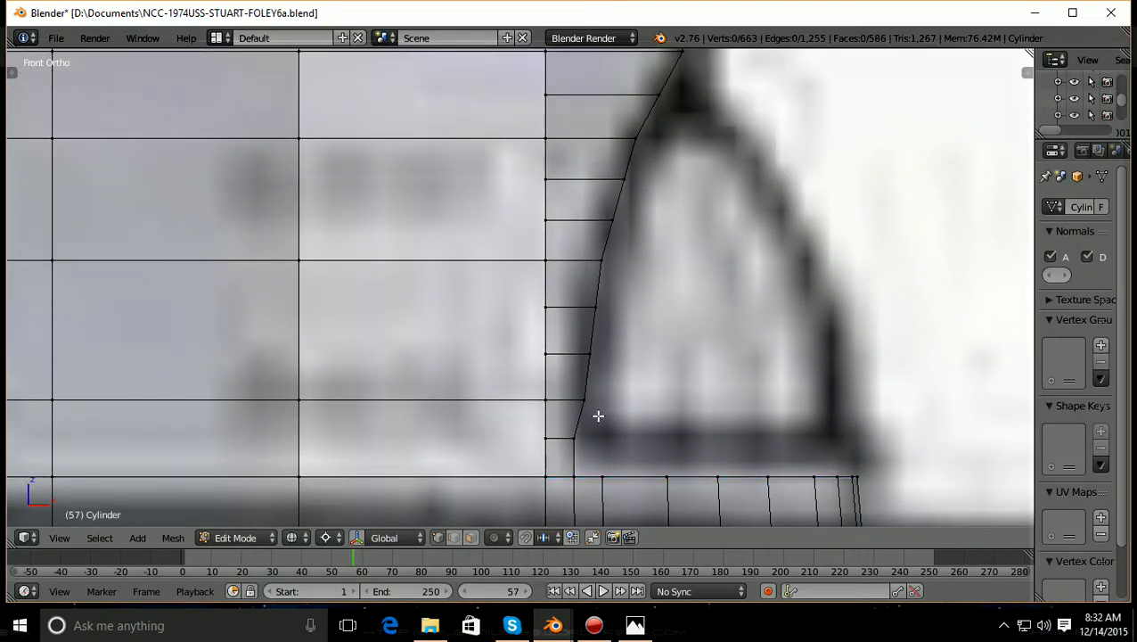
key("b")
left_click_drag(594, 419, 582, 394)
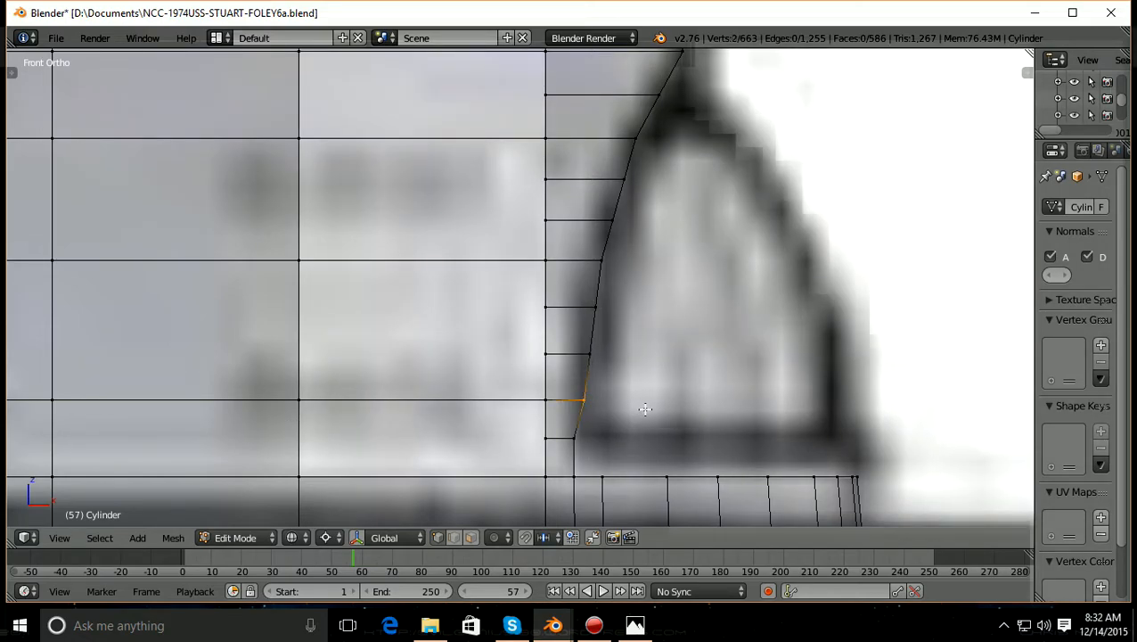
key("g")
key("x")
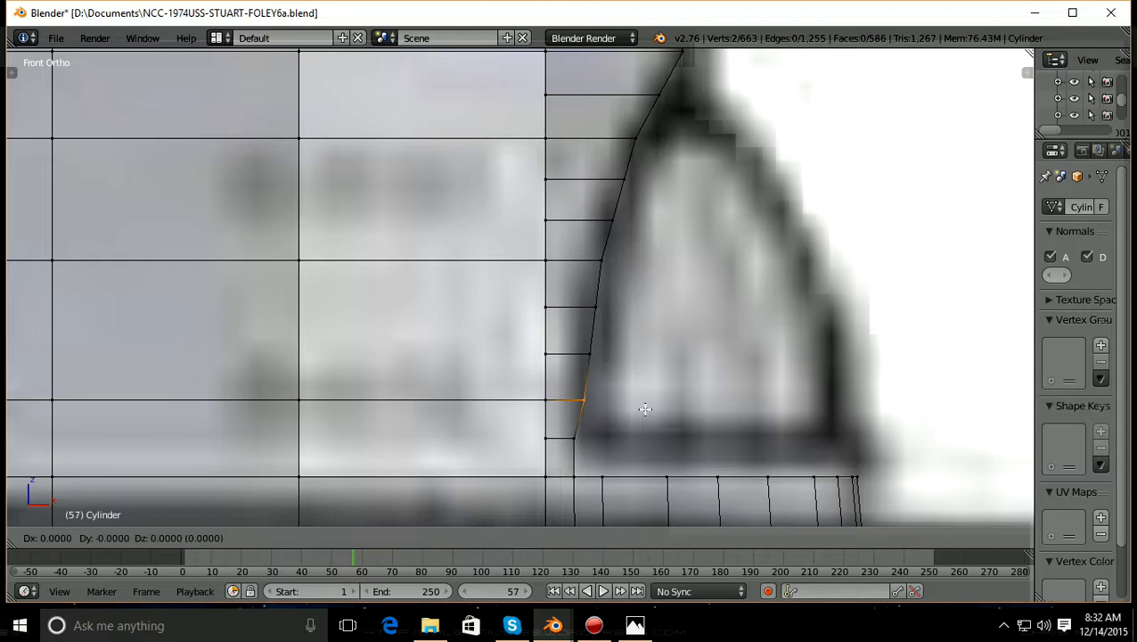
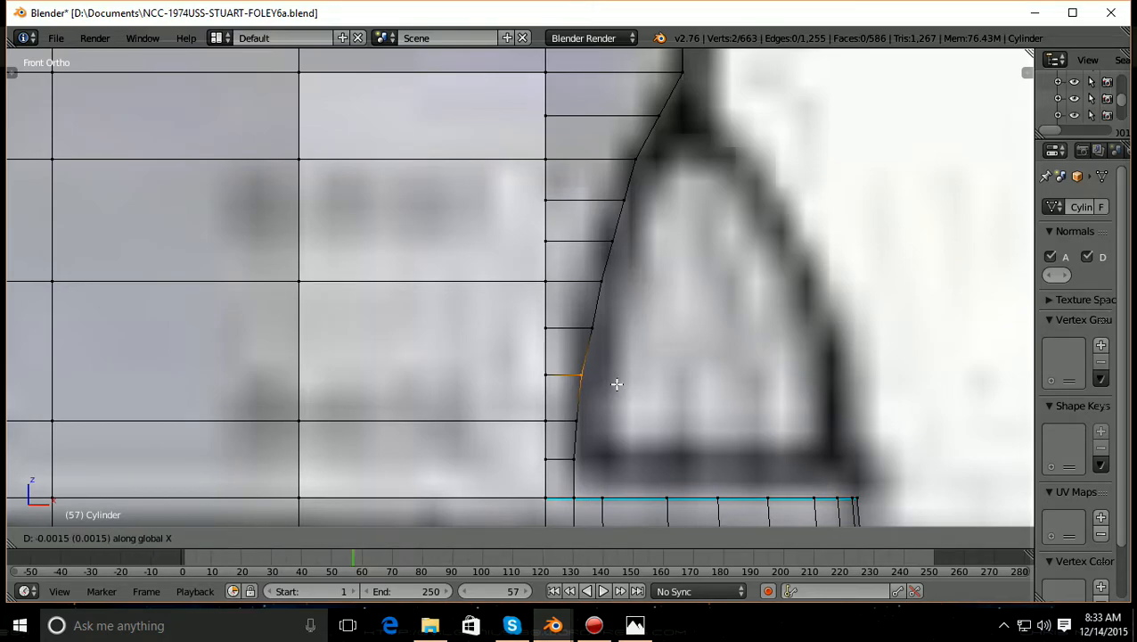
left_click(617, 384)
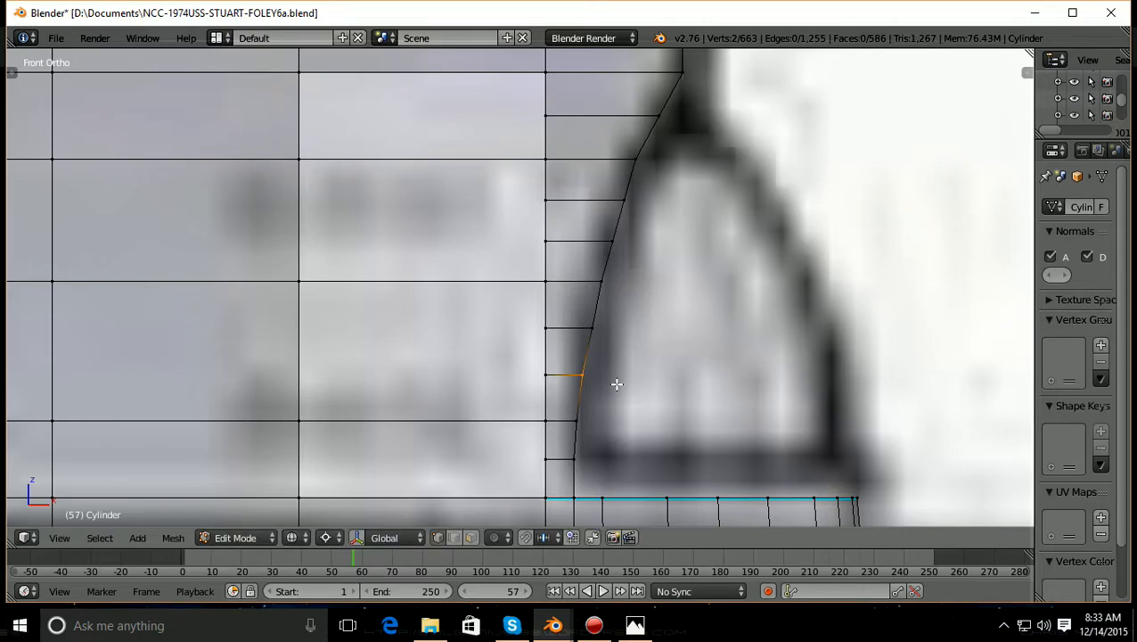
Move the outer vertices of the third row above the lowest cut slightly inward along X to smooth the strip's curve
key("a")
key("b")
left_click_drag(585, 351, 597, 314)
key("g")
key("x")
left_click(653, 354)
Move the outer vertices of the fifth row above the lowest cut about 0.0007 inward along X
key("a")
left_click_drag(627, 262, 604, 234)
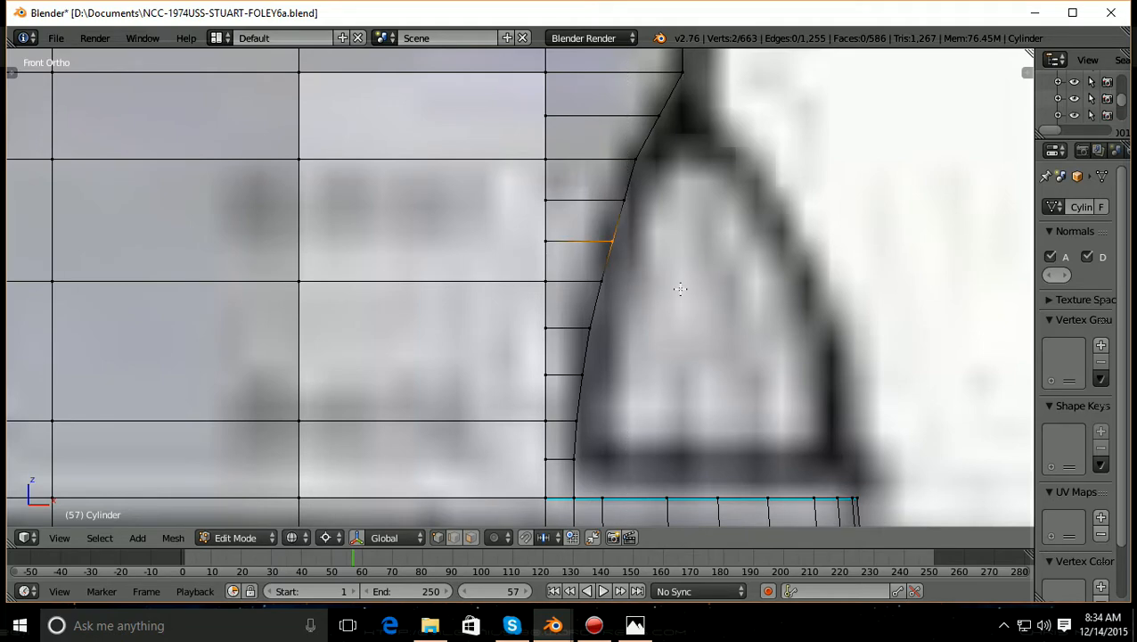
key("g")
key("x")
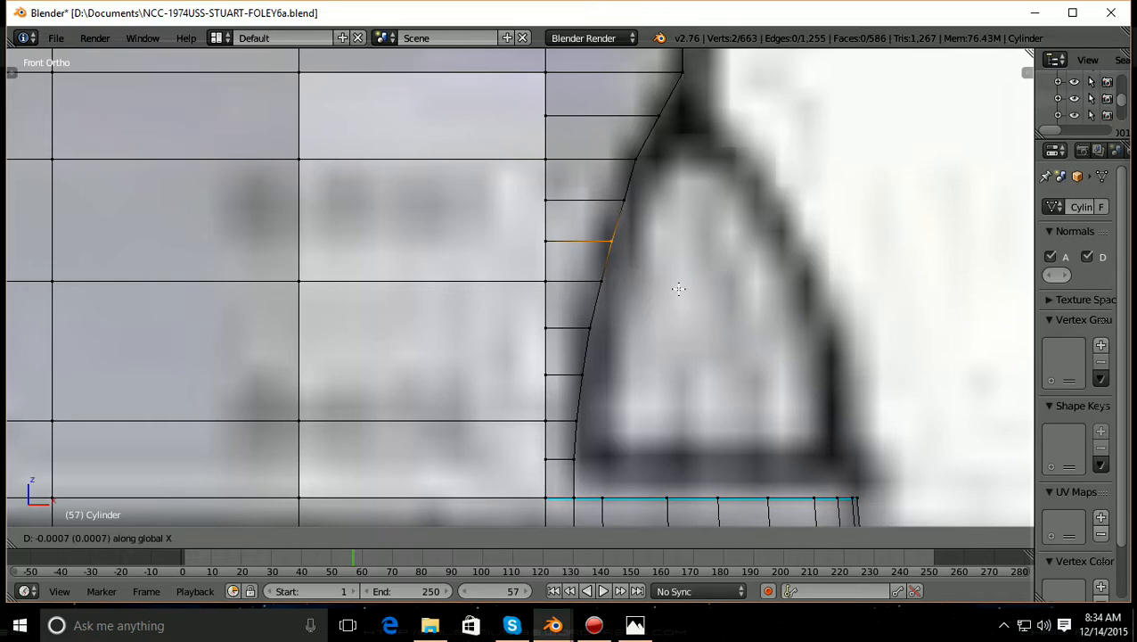
left_click(678, 288)
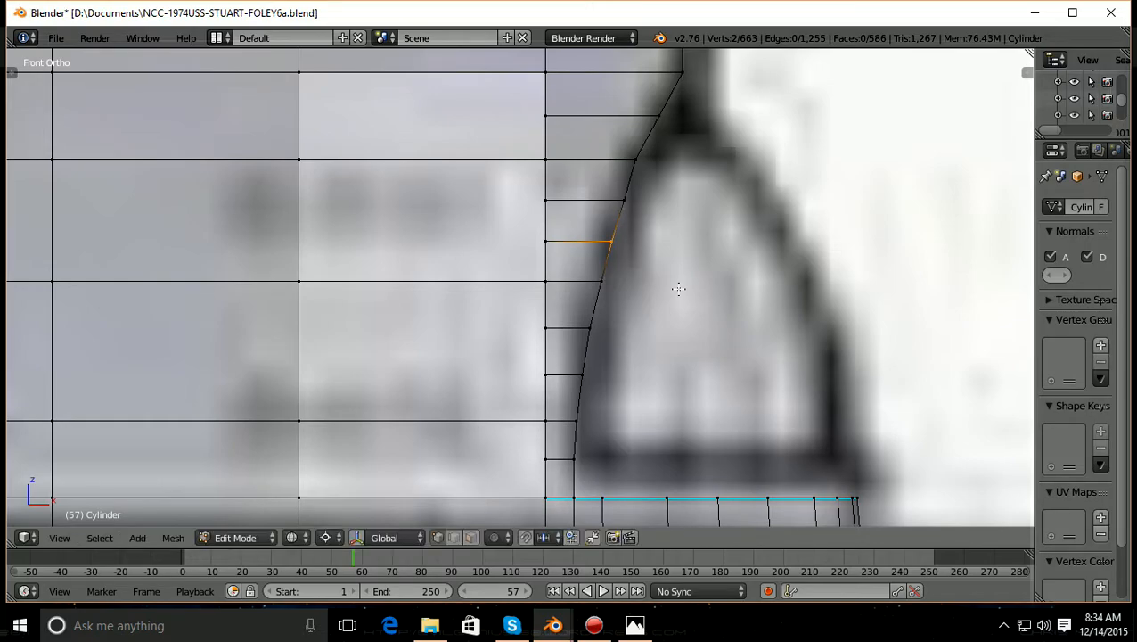
Move the outer vertices of the fourth row above the lowest cut slightly inward along X, in line with the curve
key("a")
key("b")
left_click_drag(613, 299, 585, 265)
key("g")
key("x")
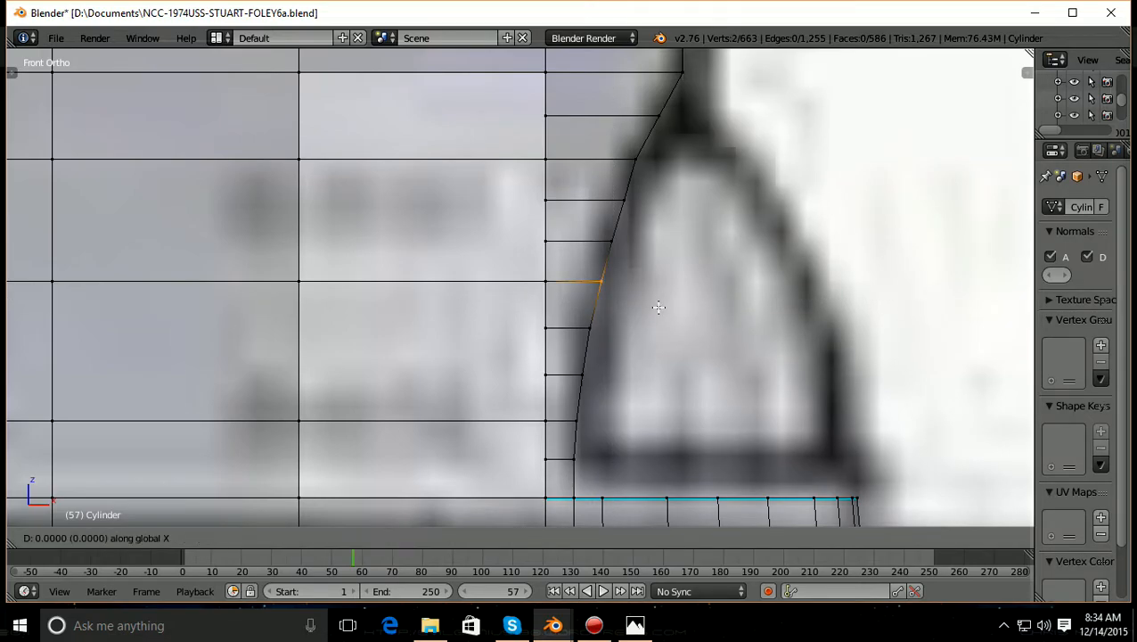
left_click(659, 308)
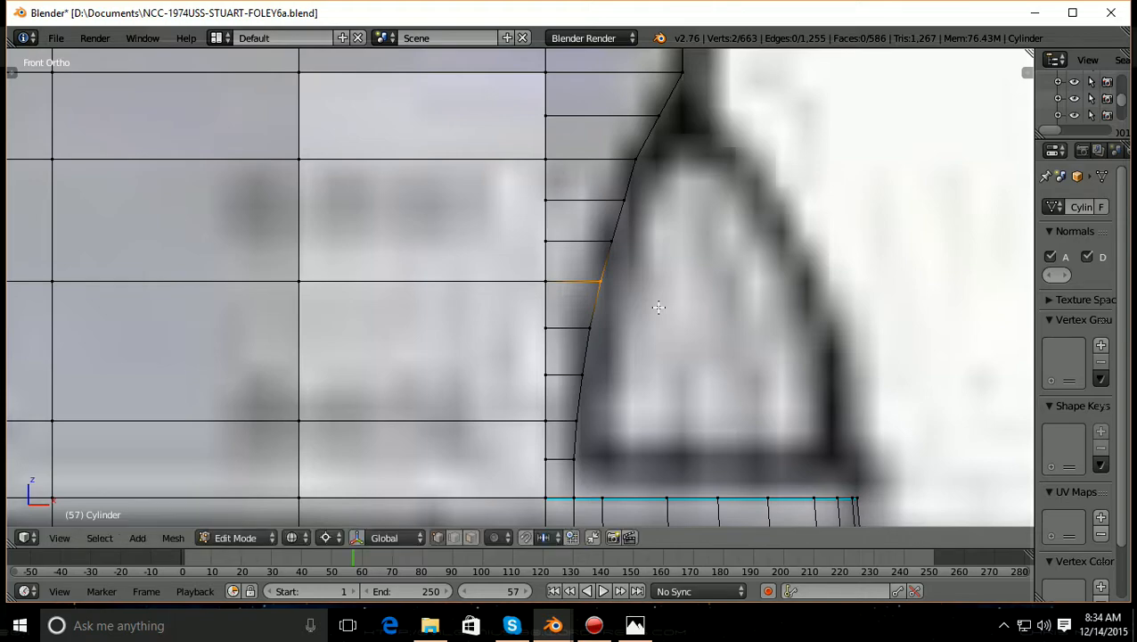
Move the outer vertices of the second row below the strip's upper corner about 0.003 outward along X
key("a")
right_click(636, 158)
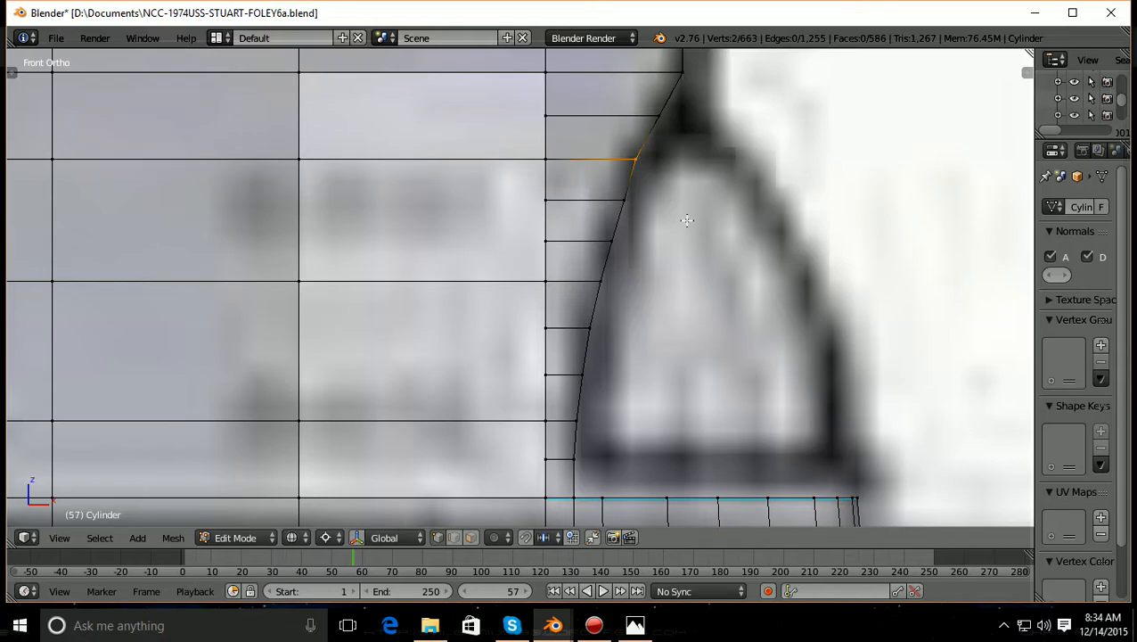
key("g")
key("x")
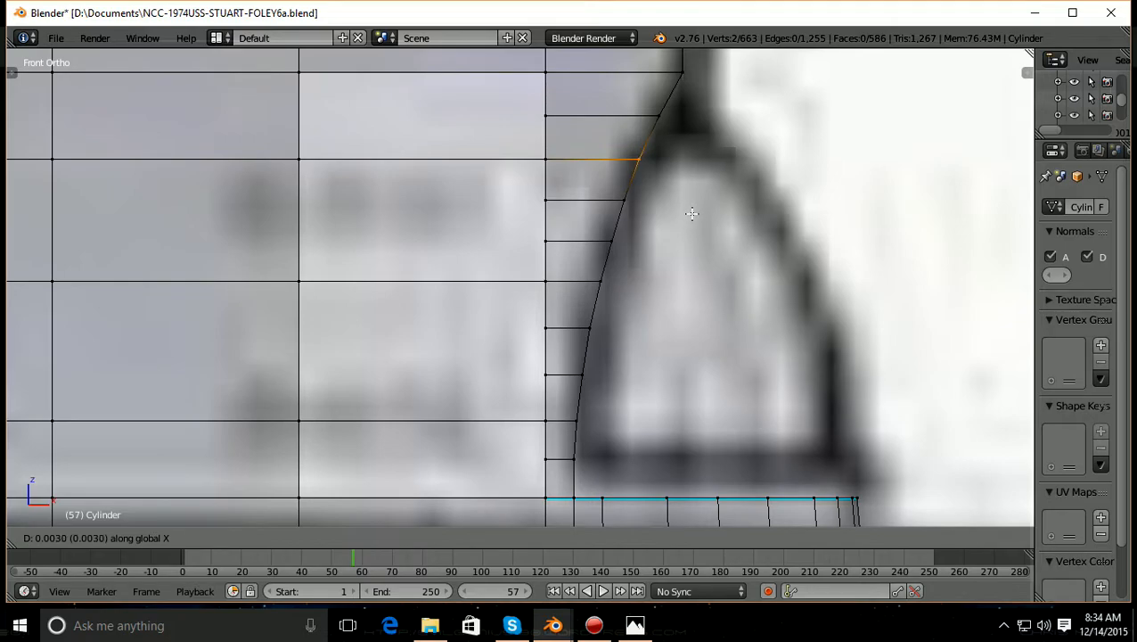
left_click(691, 214)
Compare the strip's curved outer edge and upper corner with the blueprints in solid and wireframe front view
scroll(692, 214, "down", 4)
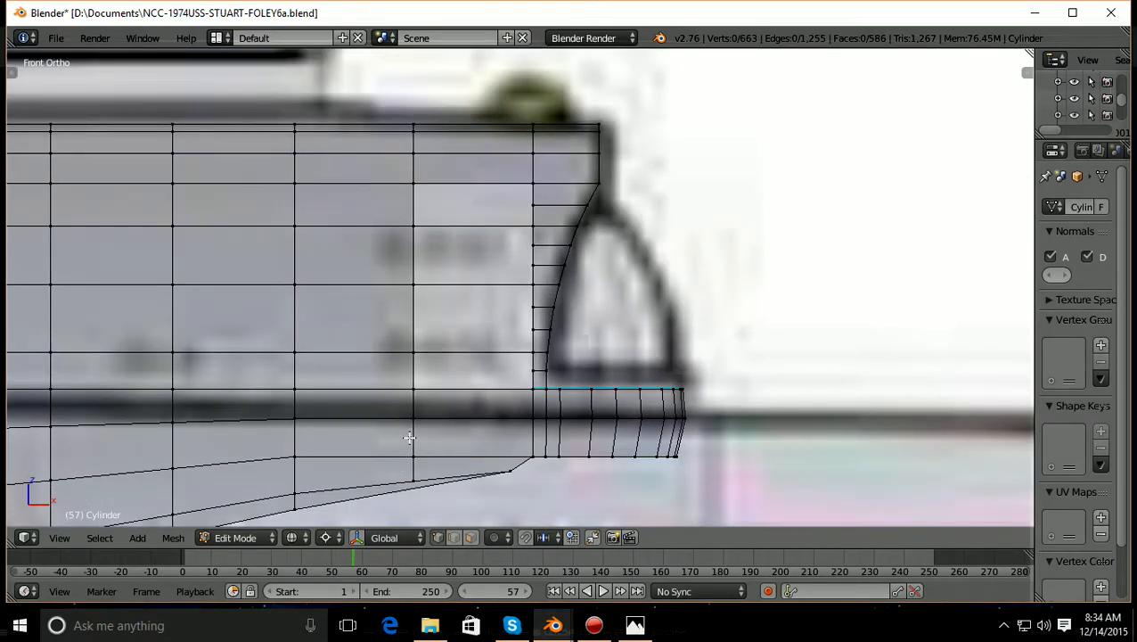
key("z")
scroll(586, 384, "down", 1)
scroll(586, 384, "up", 1)
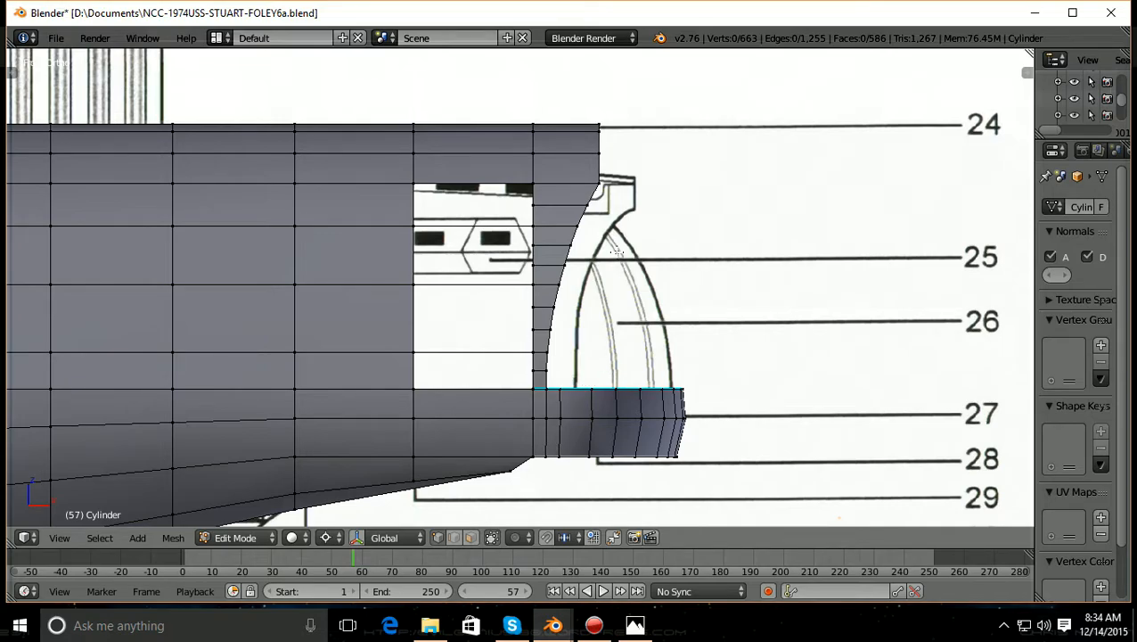
scroll(617, 252, "up", 3, "shift")
scroll(617, 253, "up", 1)
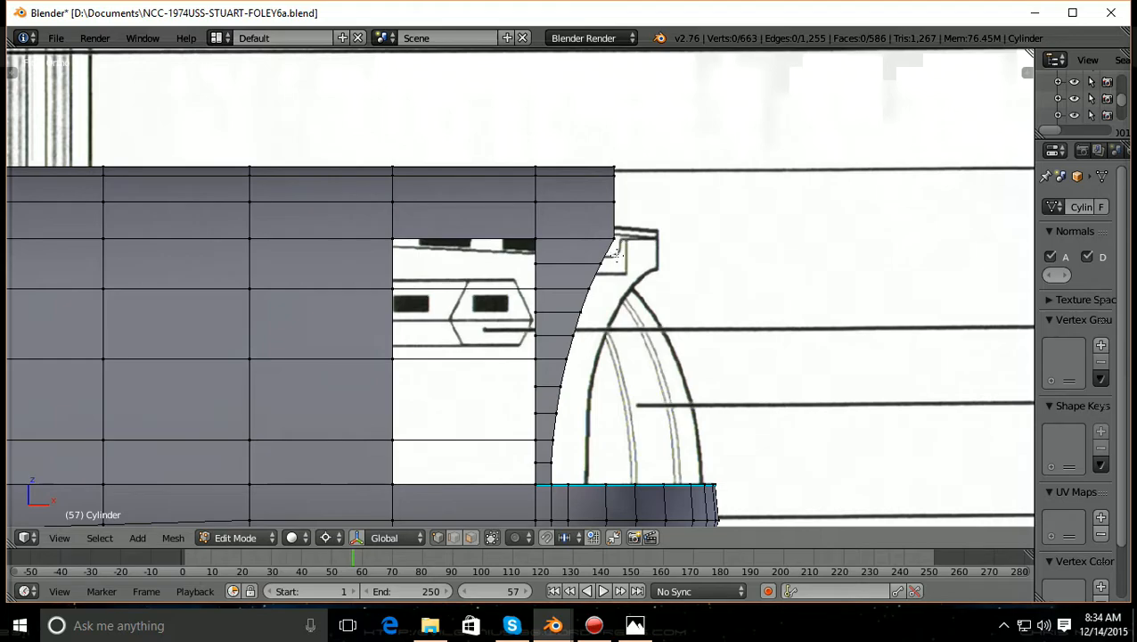
scroll(617, 256, "up", 2)
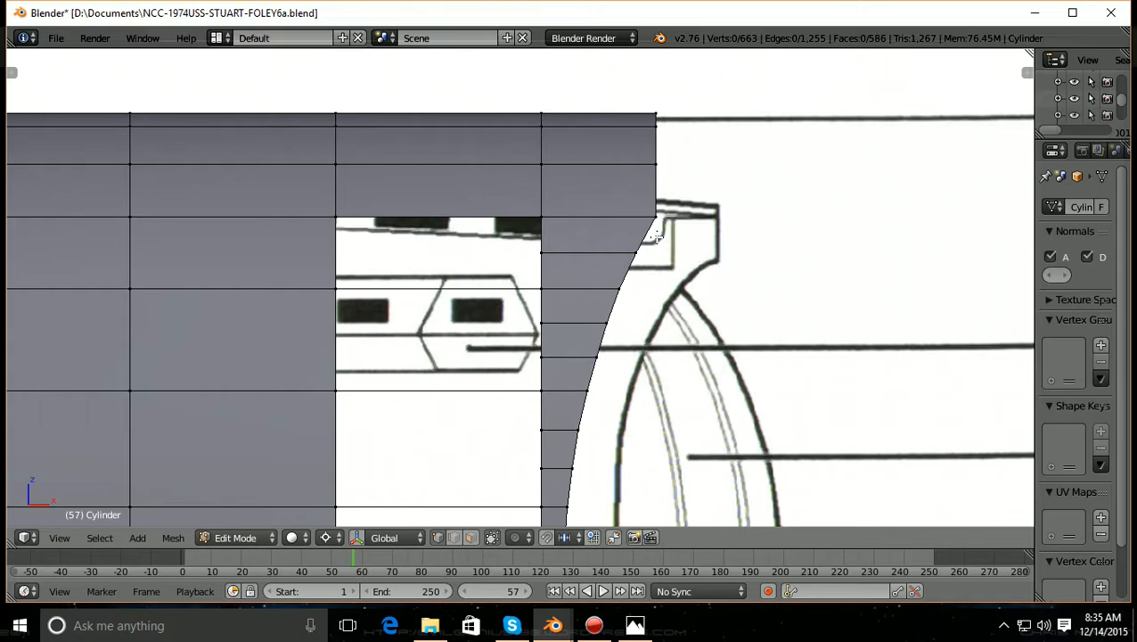
scroll(670, 252, "down", 2)
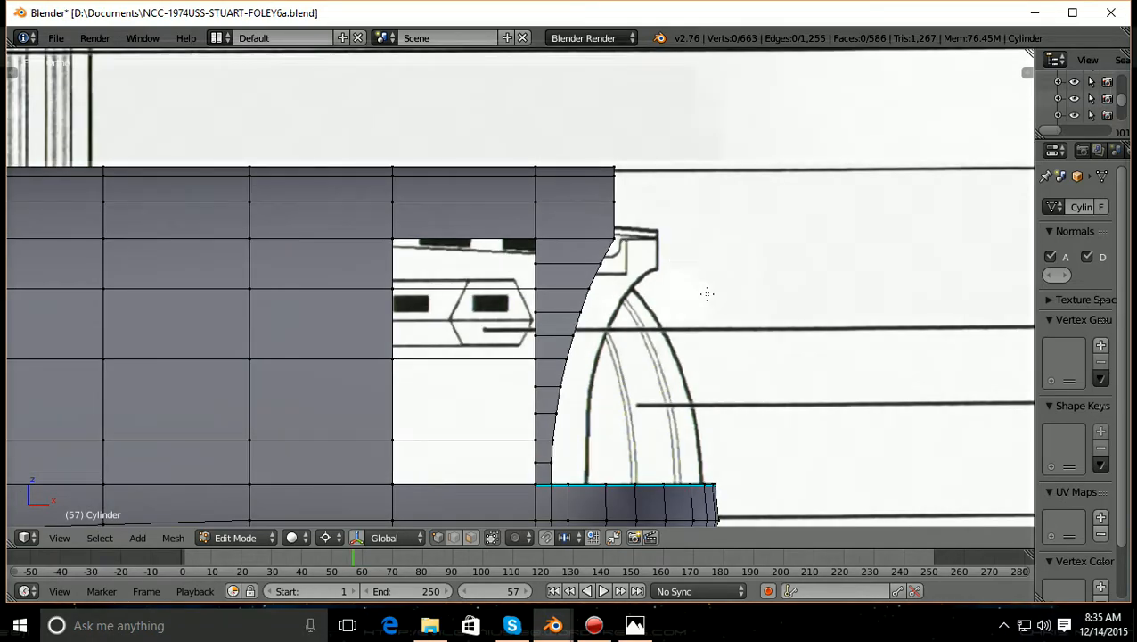
key("z")
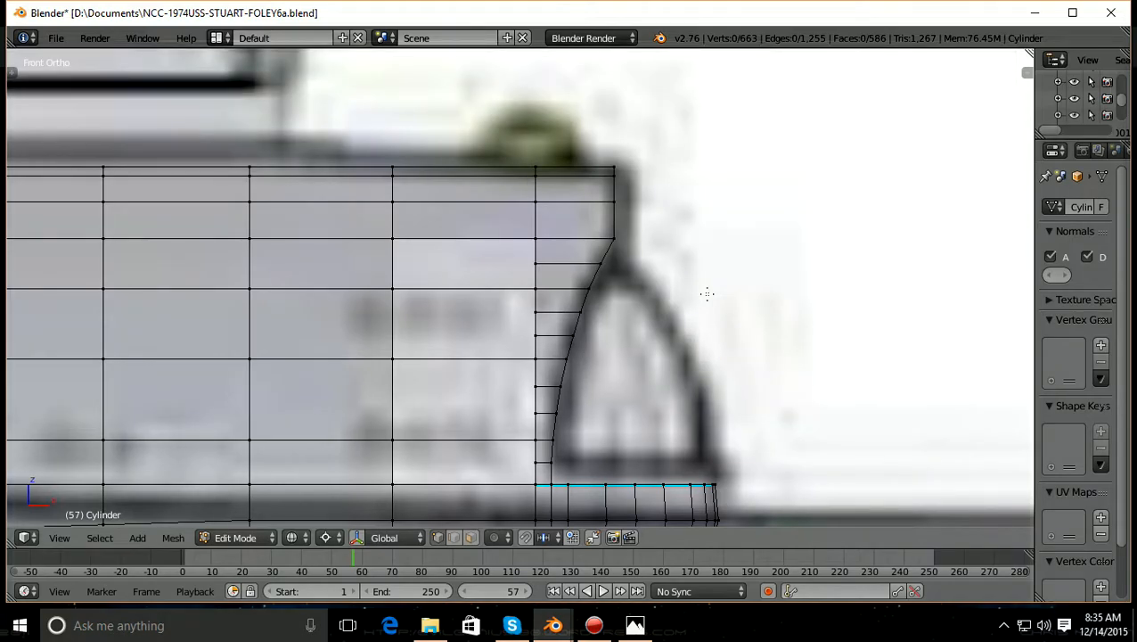
key("z")
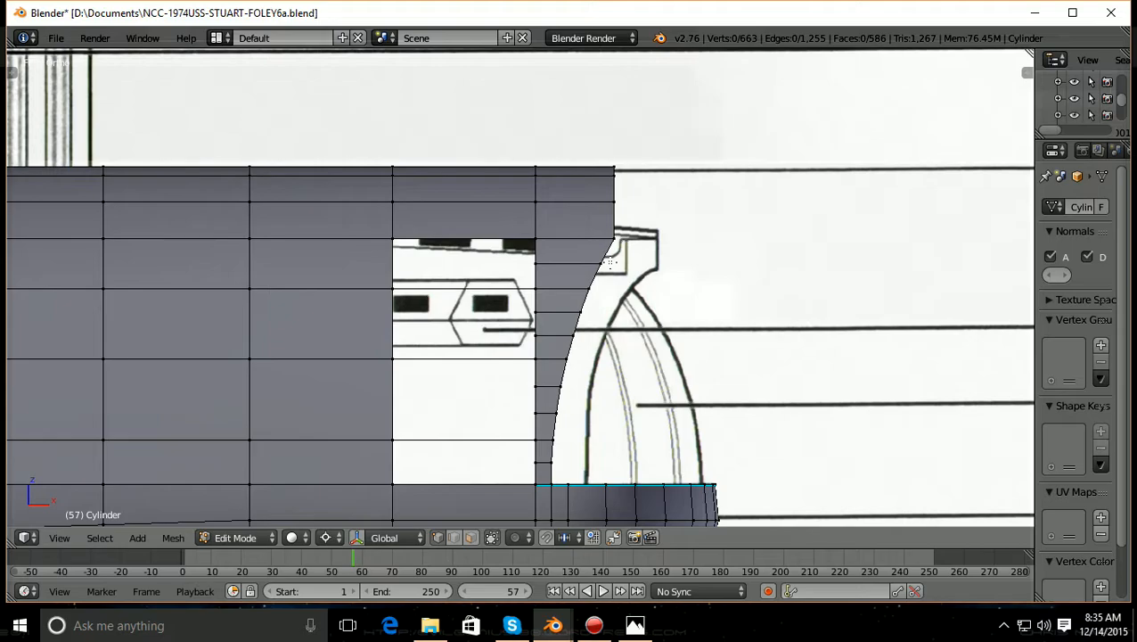
key("z")
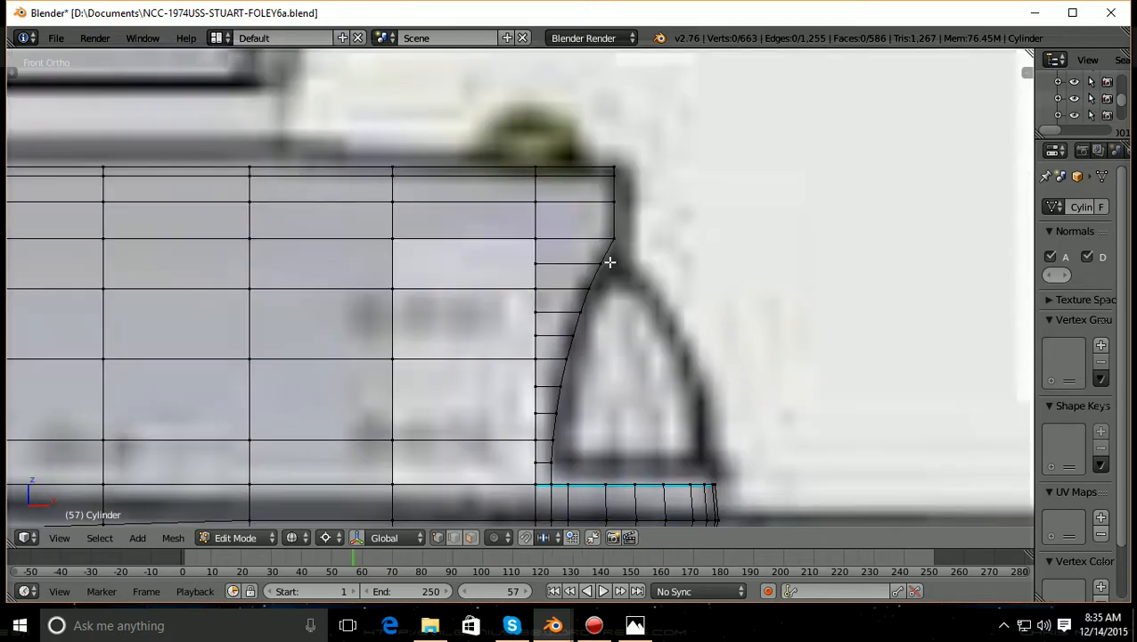
Move the vertices of the strip's straight upper outer edge about 0.0064 outward along X, and return to solid shading
key("b")
left_click_drag(610, 264, 656, 144)
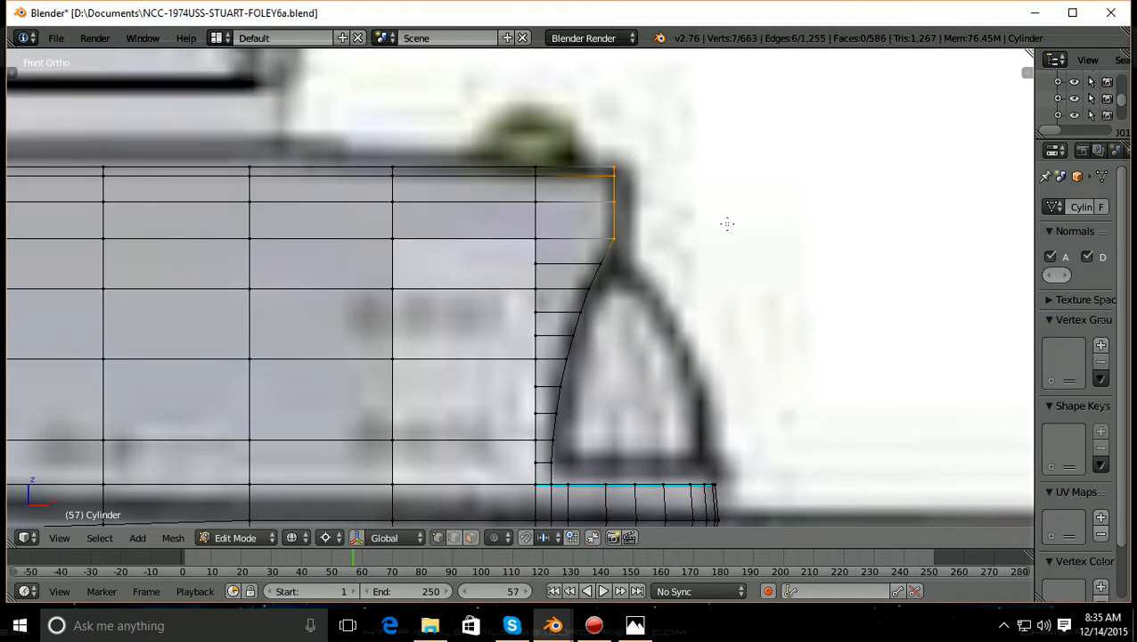
key("z")
key("z")
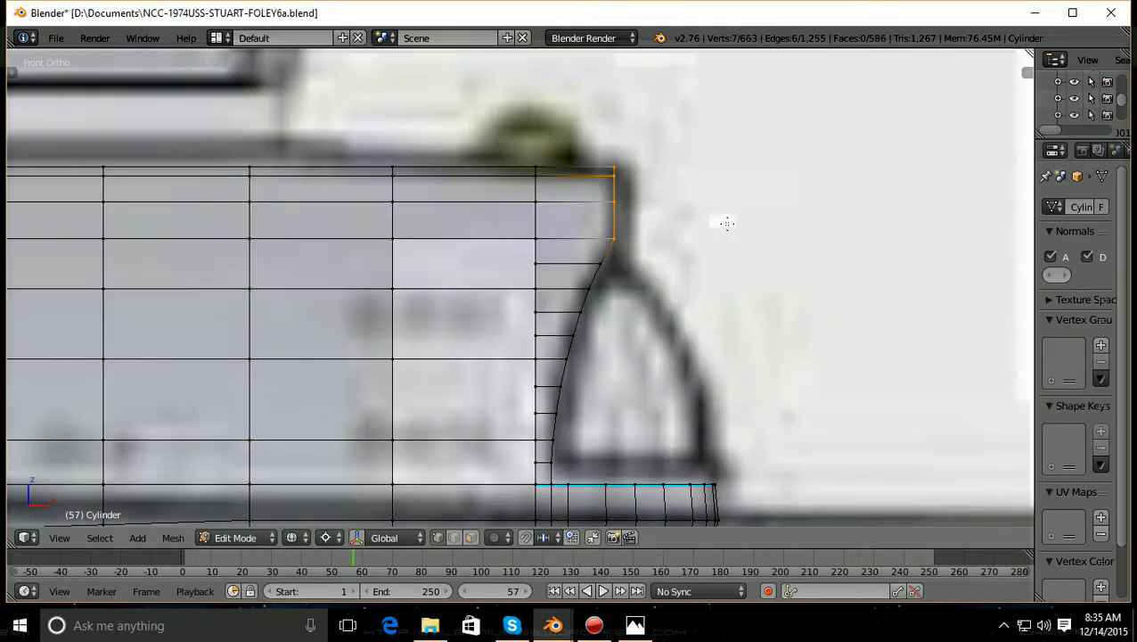
key("g")
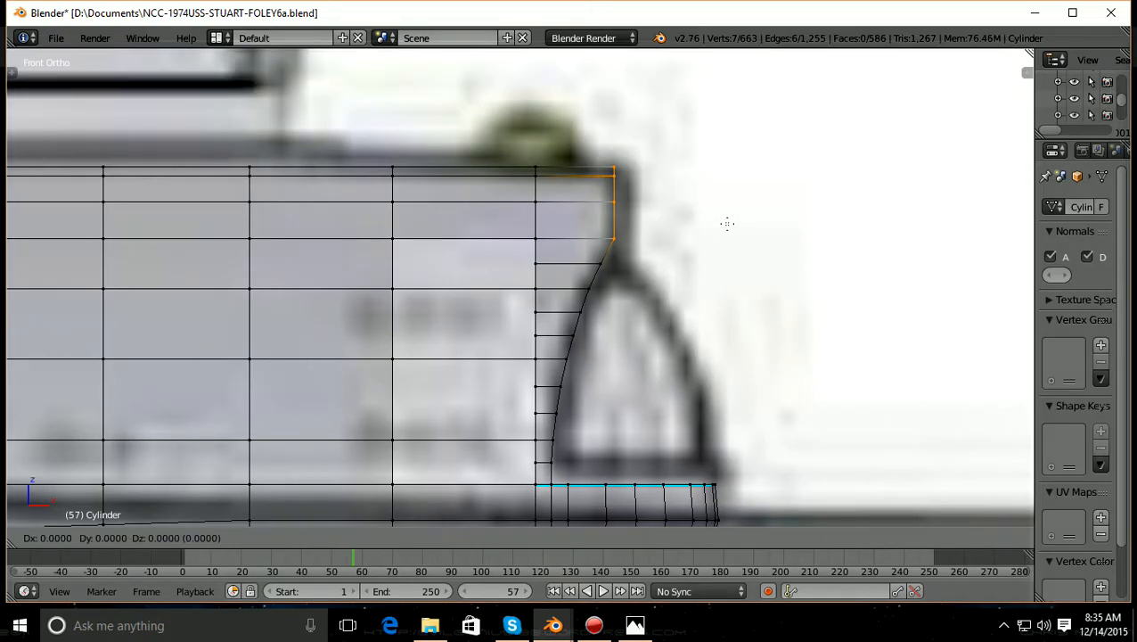
key("x")
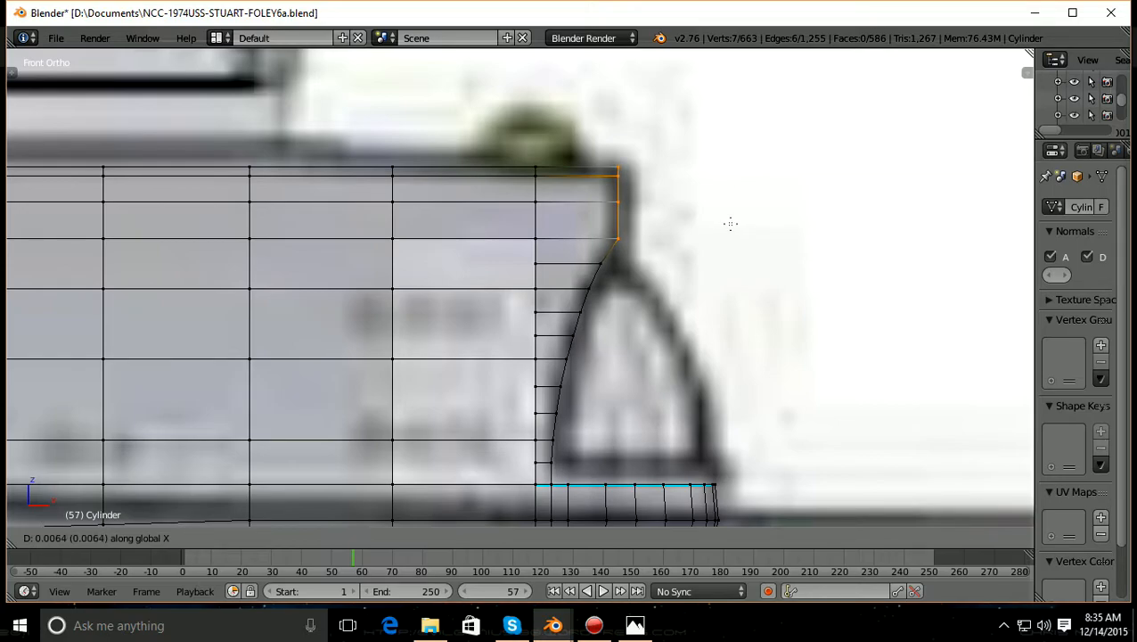
left_click(729, 224)
key("a")
key("z")
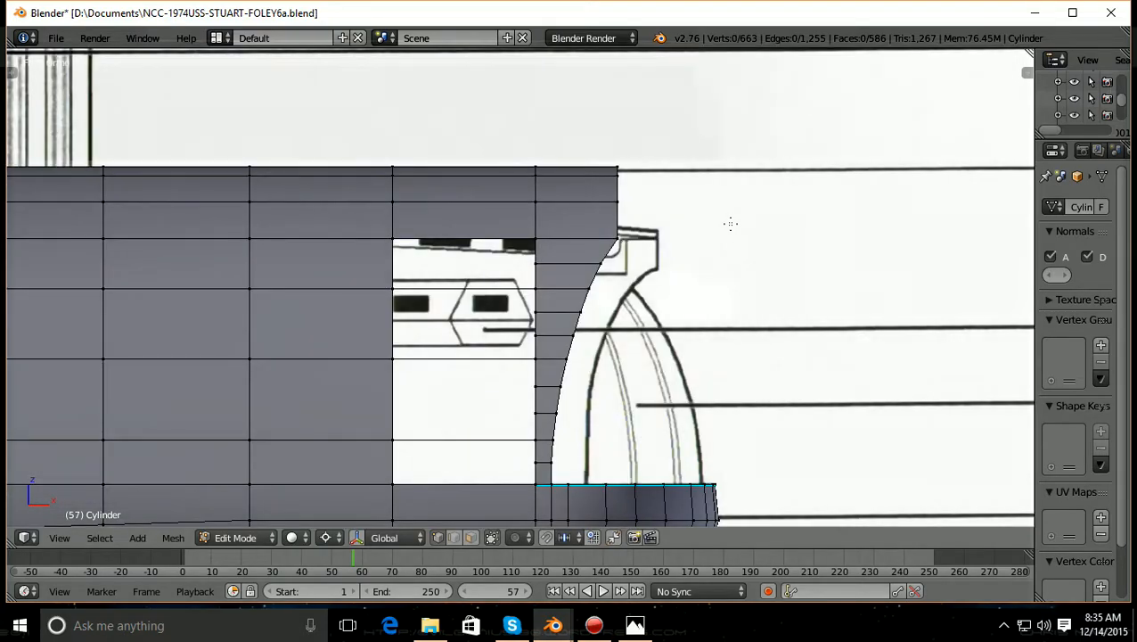
Examine the reshaped hull end and its opening in Object Mode from the front and from a raised angle
scroll(699, 277, "down", 3)
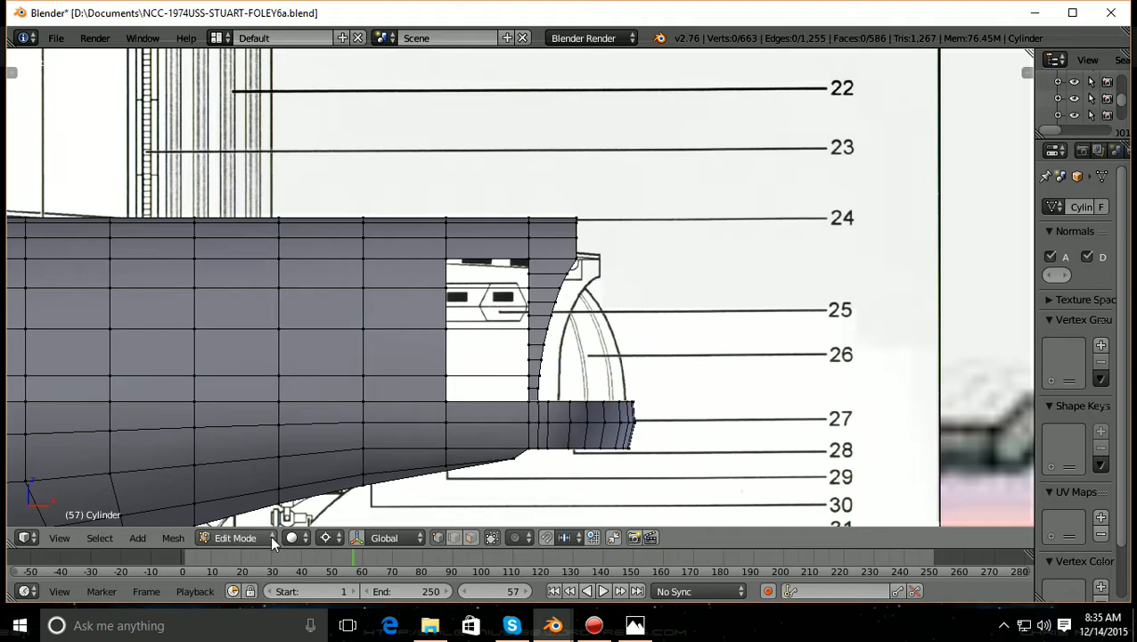
left_click(270, 536)
left_click(260, 520)
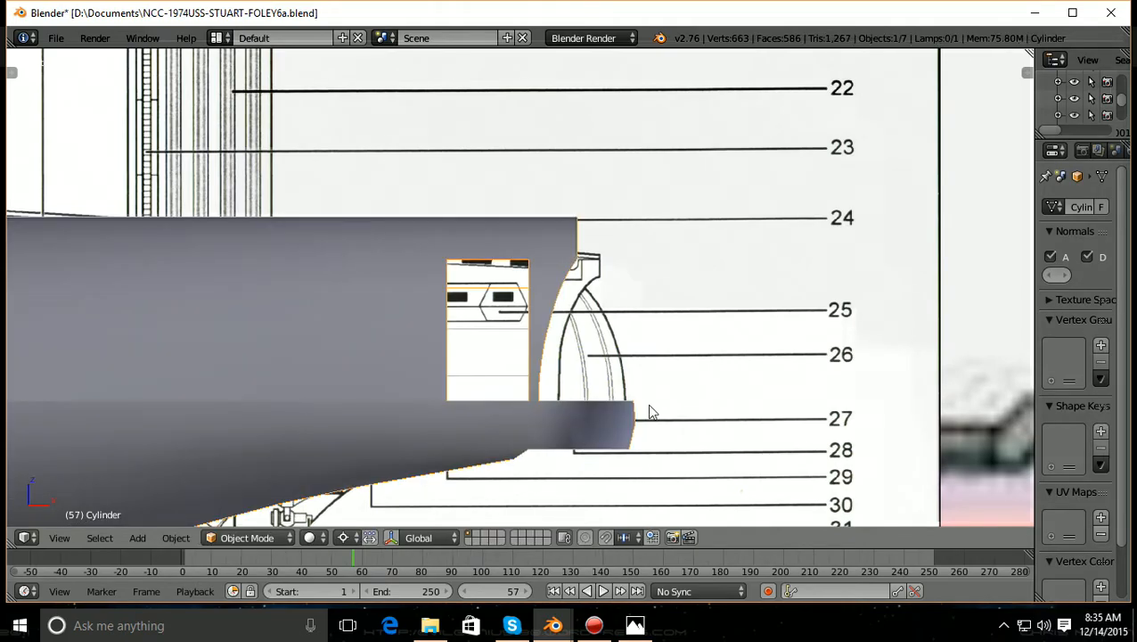
scroll(650, 410, "down", 2)
middle_click_drag(649, 410, 657, 447)
scroll(634, 446, "up", 3)
scroll(635, 446, "down", 1)
scroll(657, 452, "up", 1)
scroll(658, 453, "down", 2)
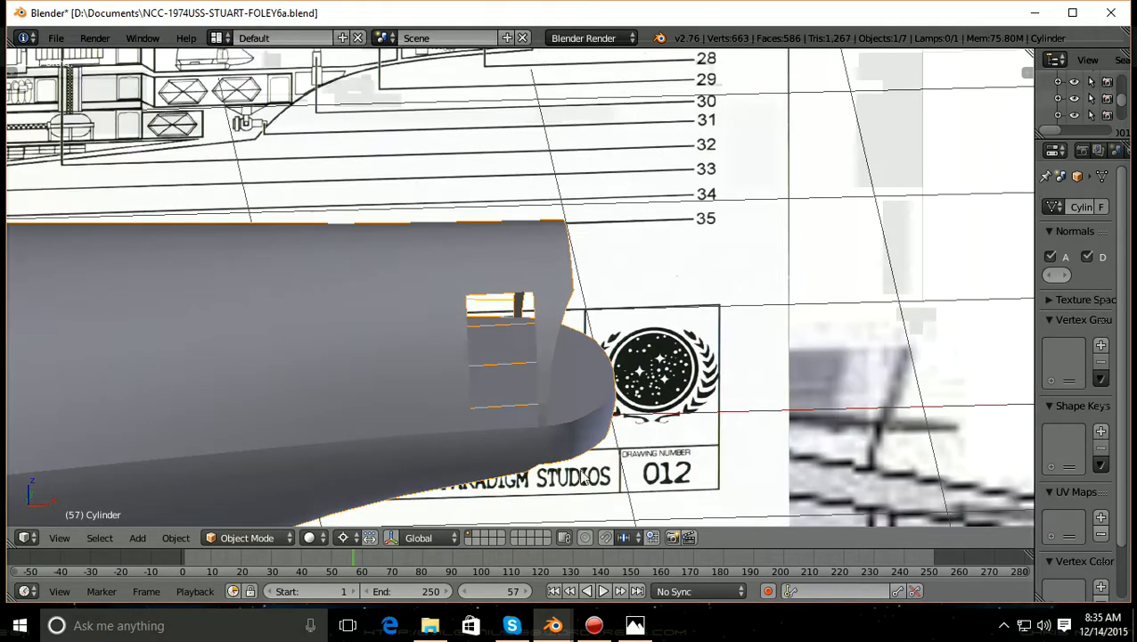
Return the hull to Edit Mode with edge selection, close to where the end strip meets the lower rounded ledge
left_click(291, 535)
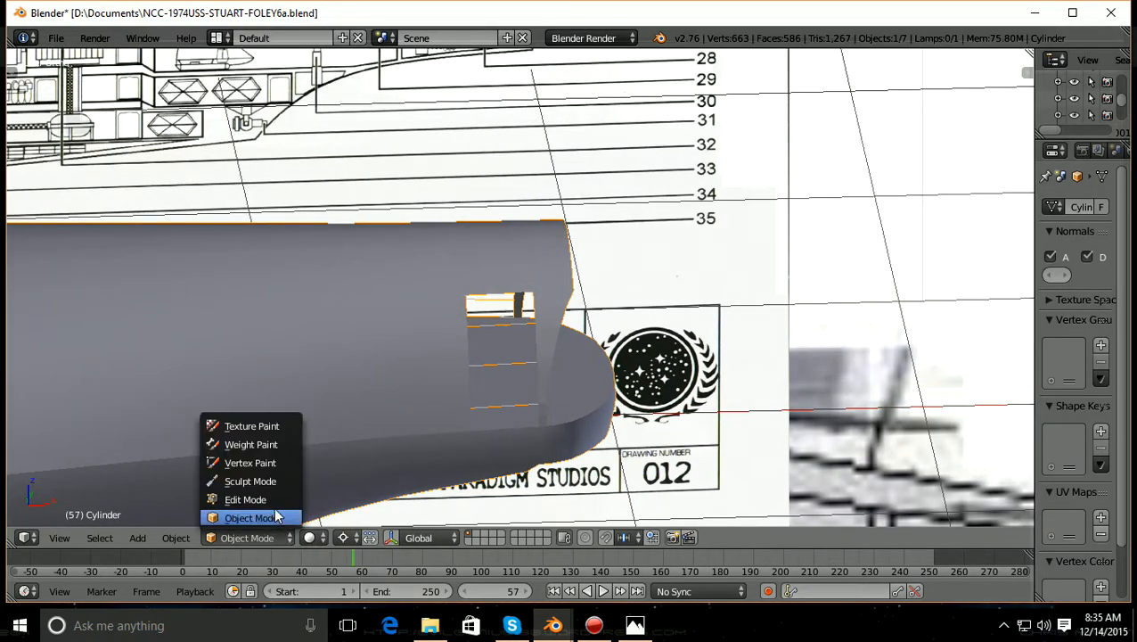
left_click(272, 500)
scroll(666, 417, "up", 1)
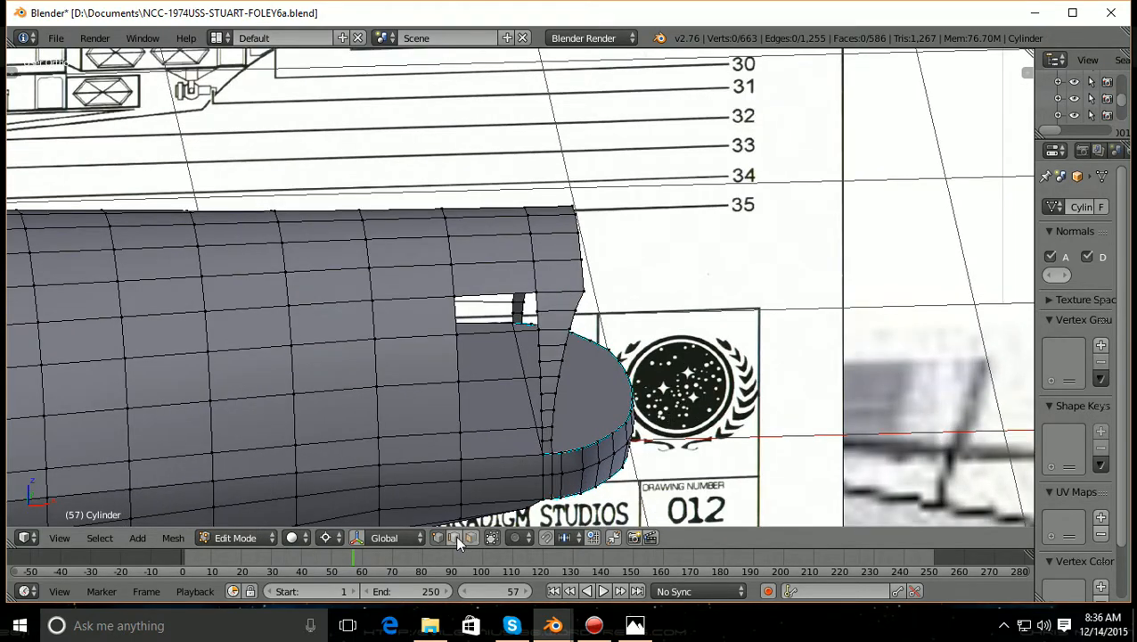
scroll(779, 420, "down", 1)
scroll(779, 421, "down", 4, "shift")
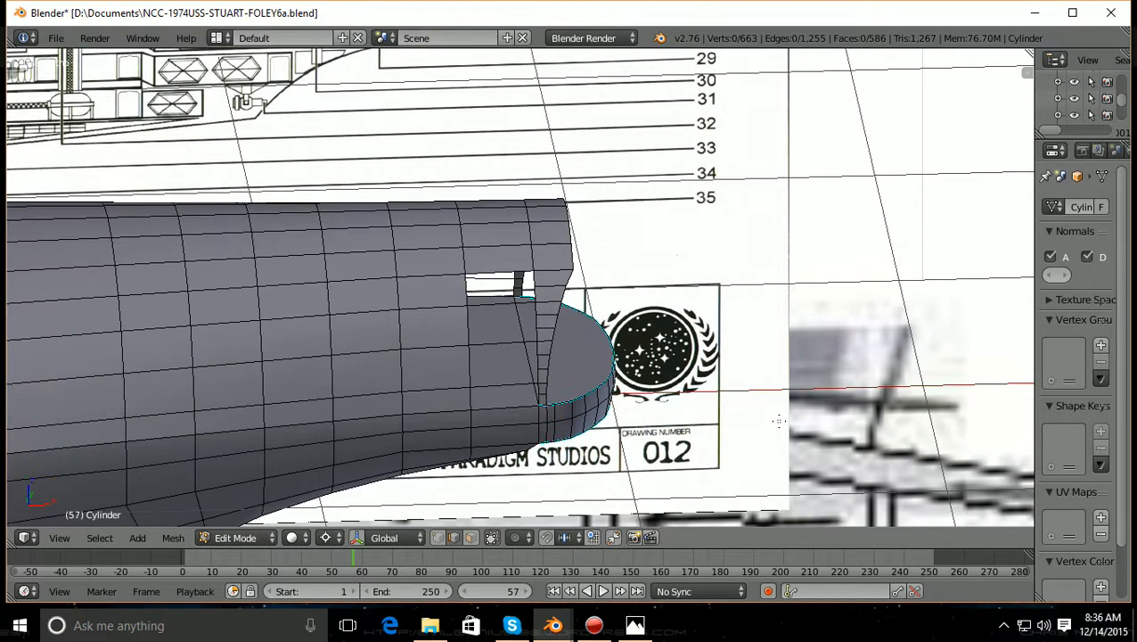
scroll(779, 419, "up", 6)
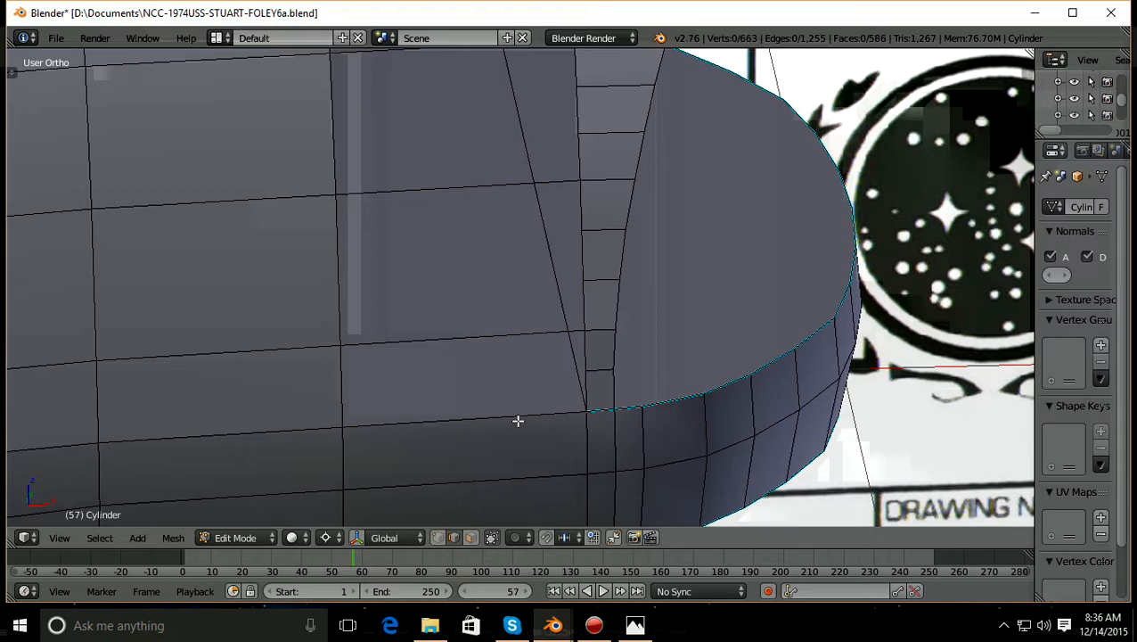
scroll(518, 420, "down", 3)
scroll(514, 419, "up", 2)
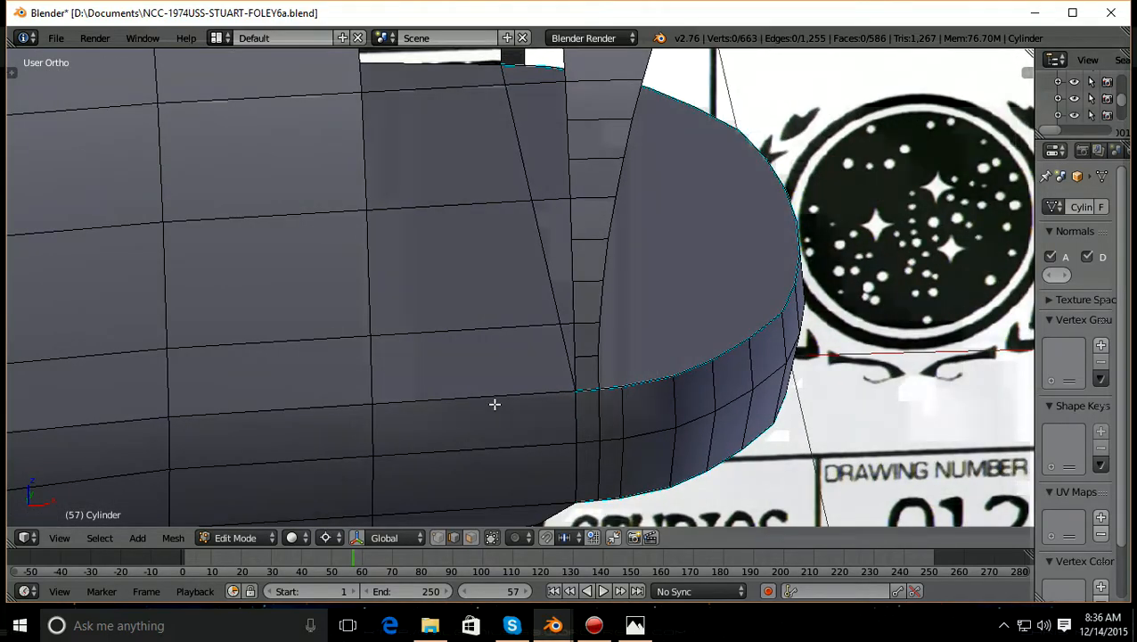
Examine the open gap between the hull, the arched end strip and the rounded ledge from the side, rear and raised angles
scroll(495, 404, "down", 8)
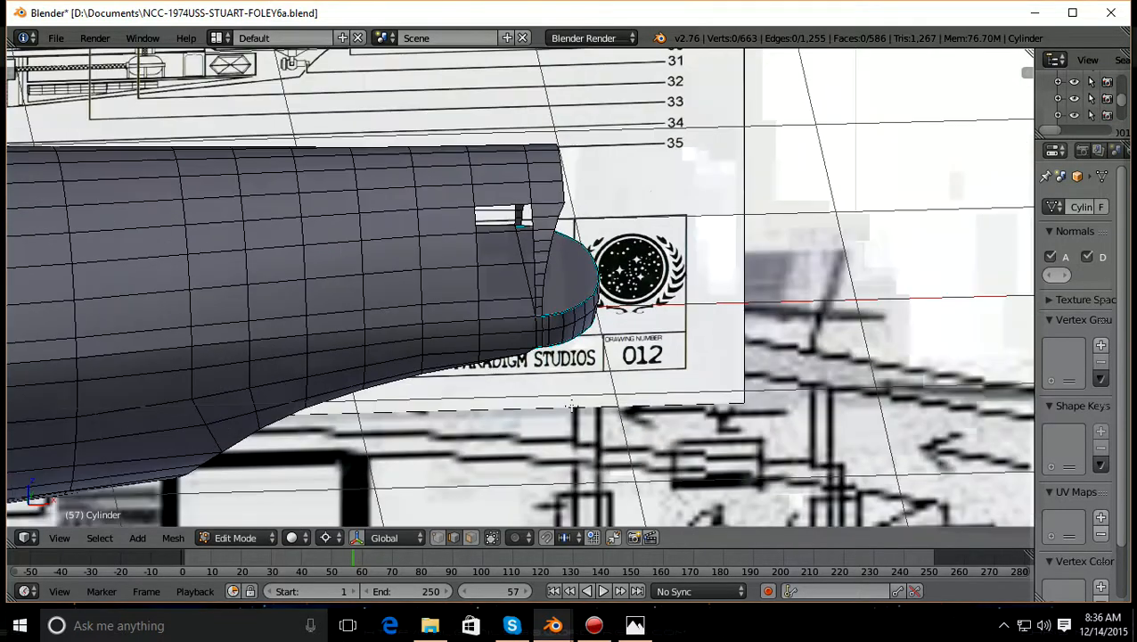
middle_click_drag(570, 406, 504, 376)
scroll(505, 377, "up", 2)
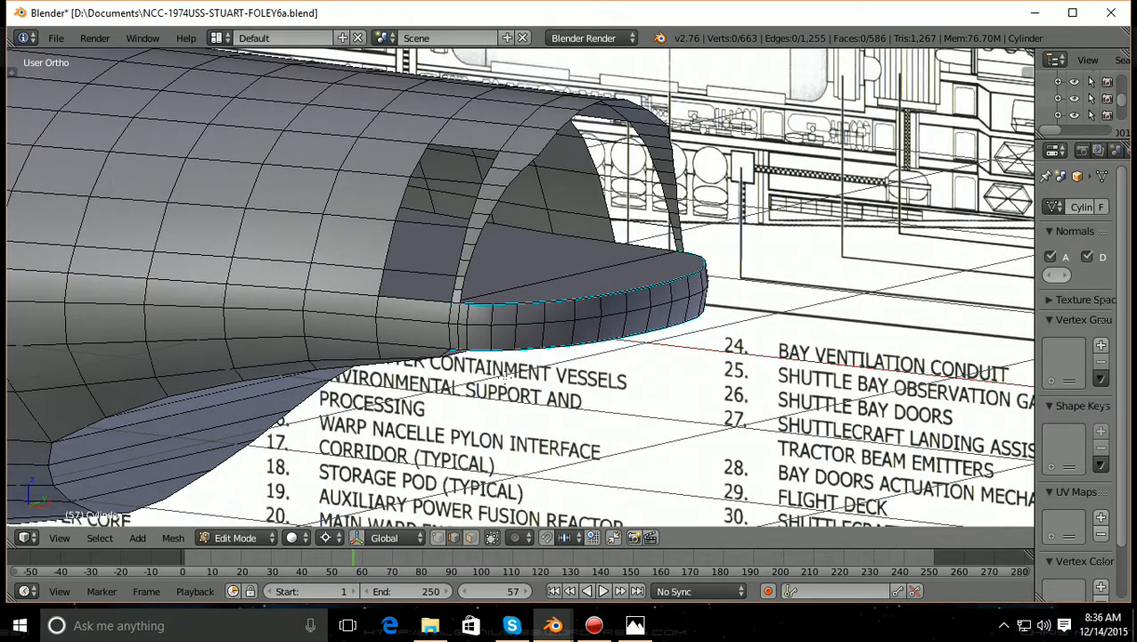
scroll(504, 377, "down", 2)
key("KP_3")
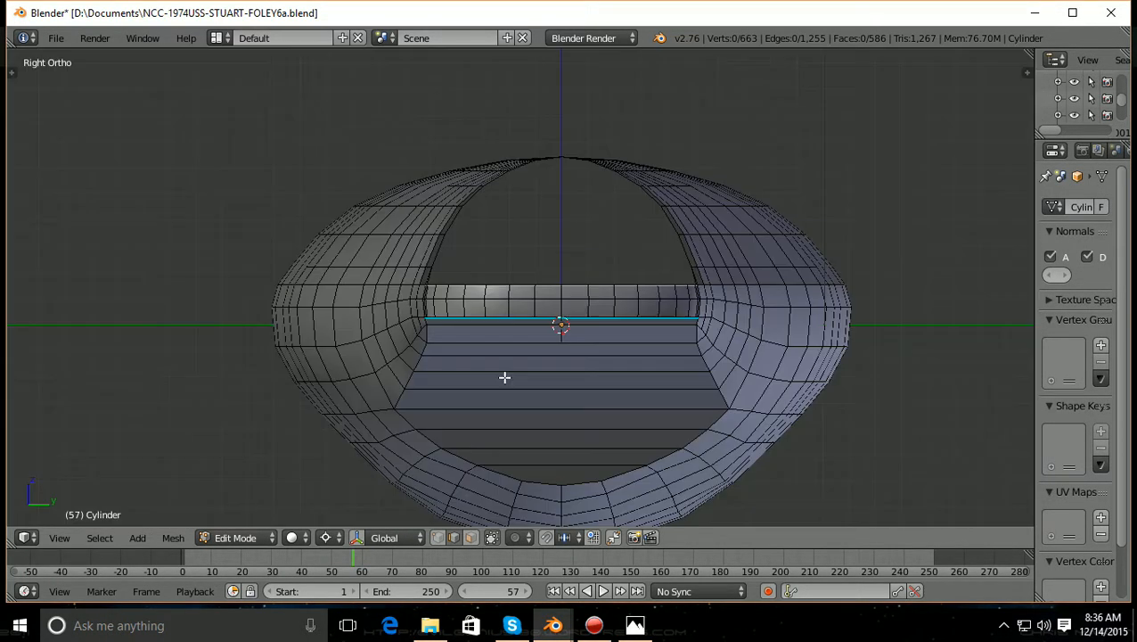
scroll(504, 377, "up", 3)
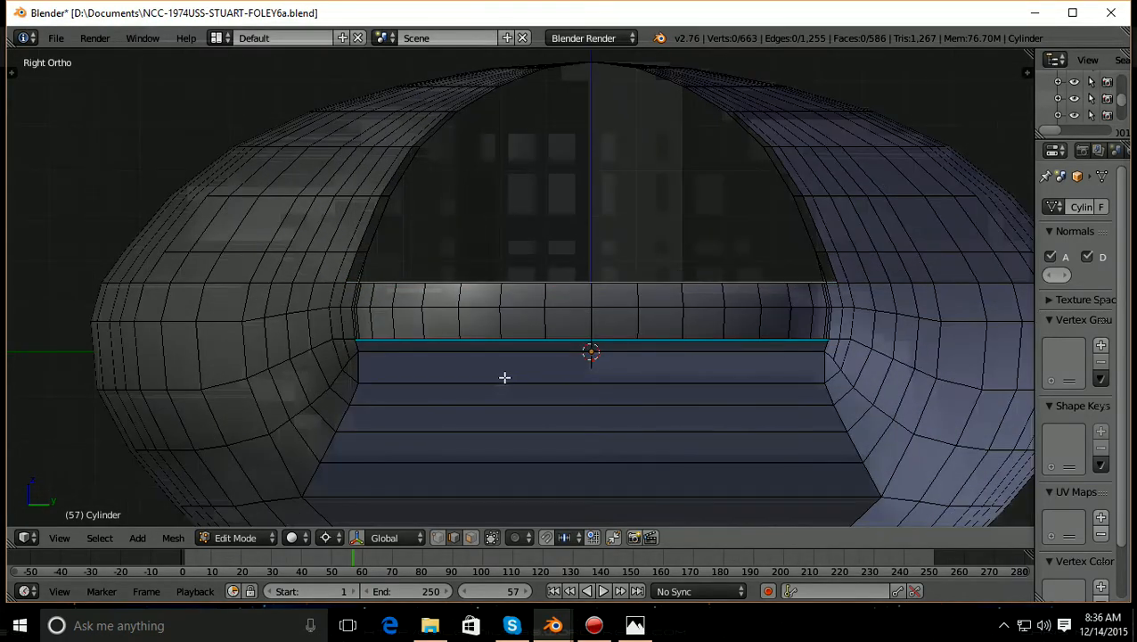
middle_click_drag(504, 377, 719, 395)
scroll(715, 396, "up", 5)
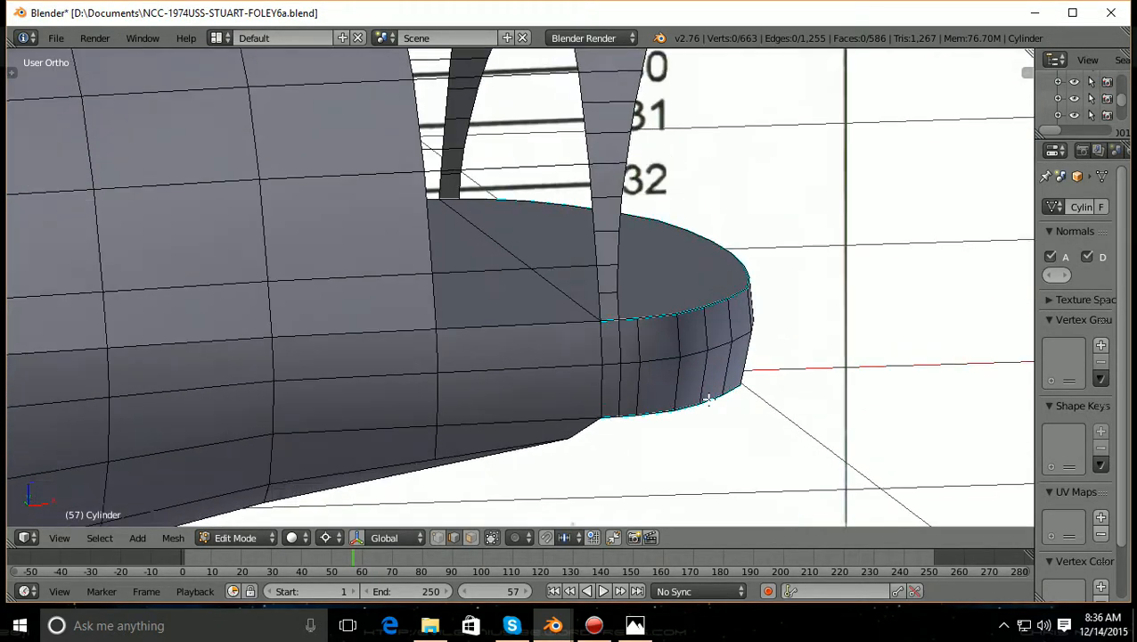
scroll(519, 357, "up", 3, "shift")
middle_click_drag(518, 359, 488, 378)
scroll(487, 377, "up", 1, "shift")
scroll(487, 378, "up", 1, "shift")
middle_click_drag(625, 409, 562, 391)
scroll(563, 391, "up", 2, "shift")
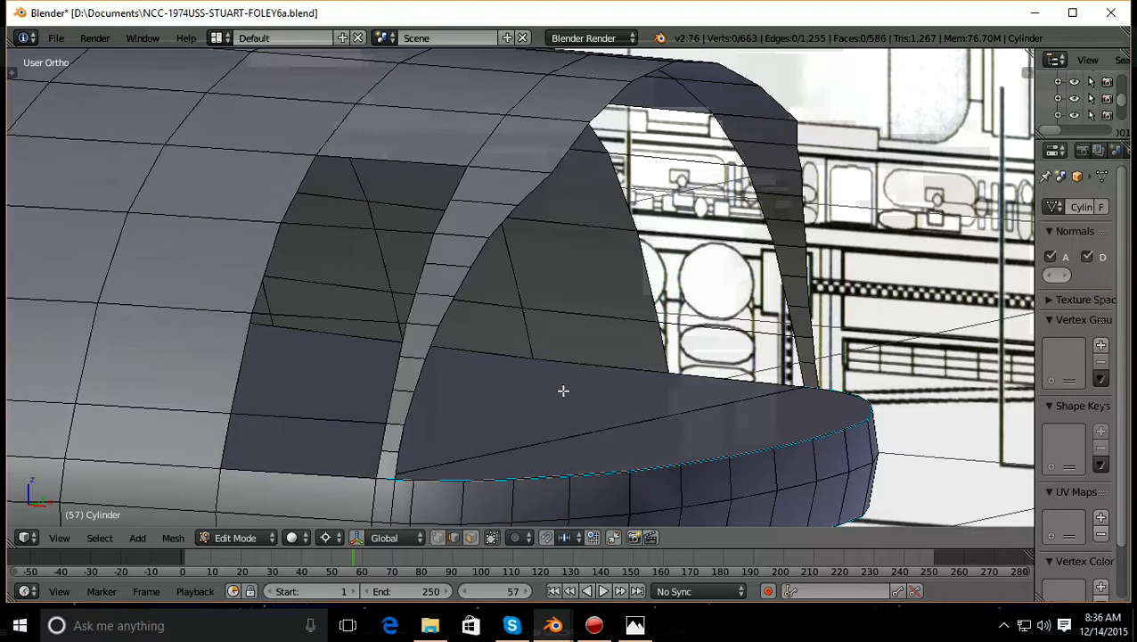
On the hull's positive Y side, fill the lowest open section between hull and end strip, just above the ledge, with a face from its five border edges
middle_click_drag(554, 437, 413, 410)
scroll(412, 410, "down", 3, "ctrl")
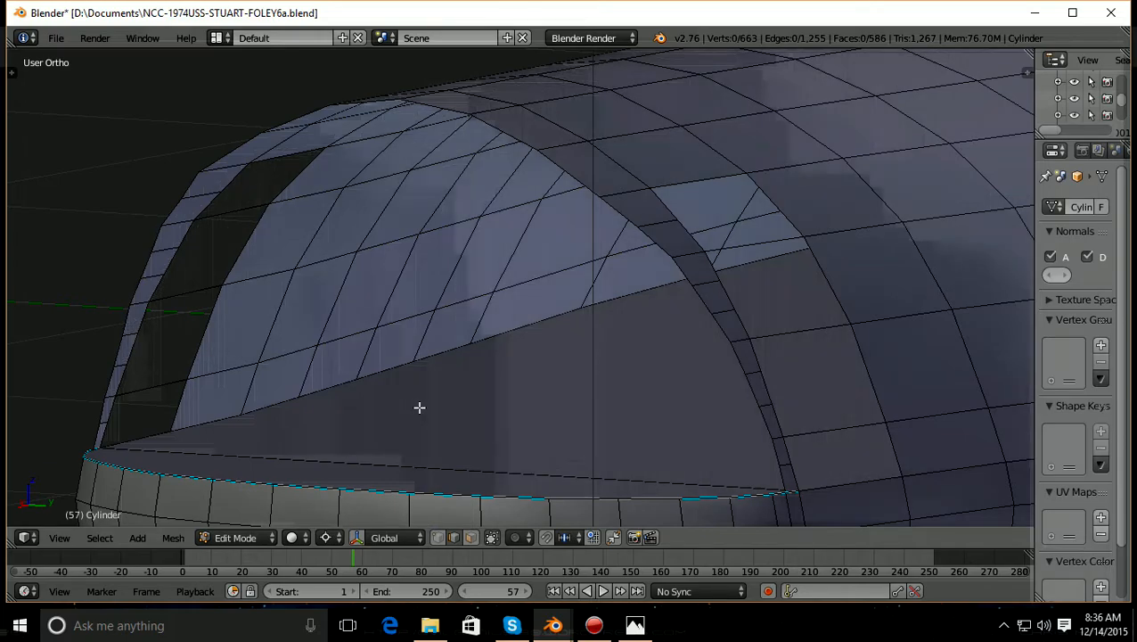
scroll(419, 407, "down", 3, "shift")
scroll(420, 408, "down", 2, "ctrl")
scroll(422, 408, "up", 2, "ctrl")
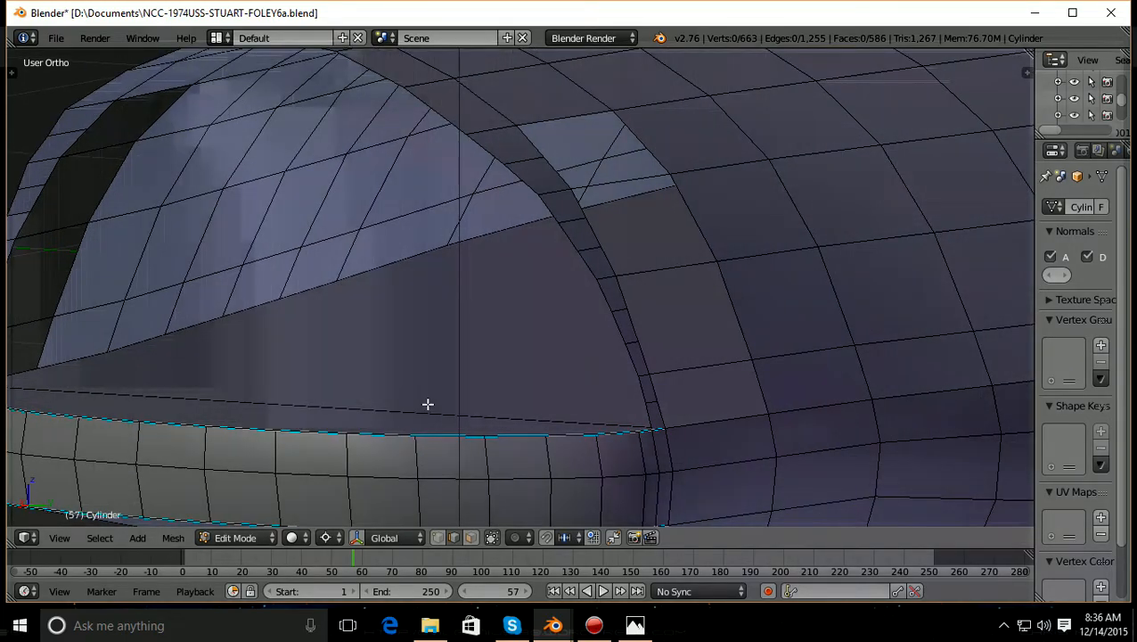
scroll(710, 419, "up", 1)
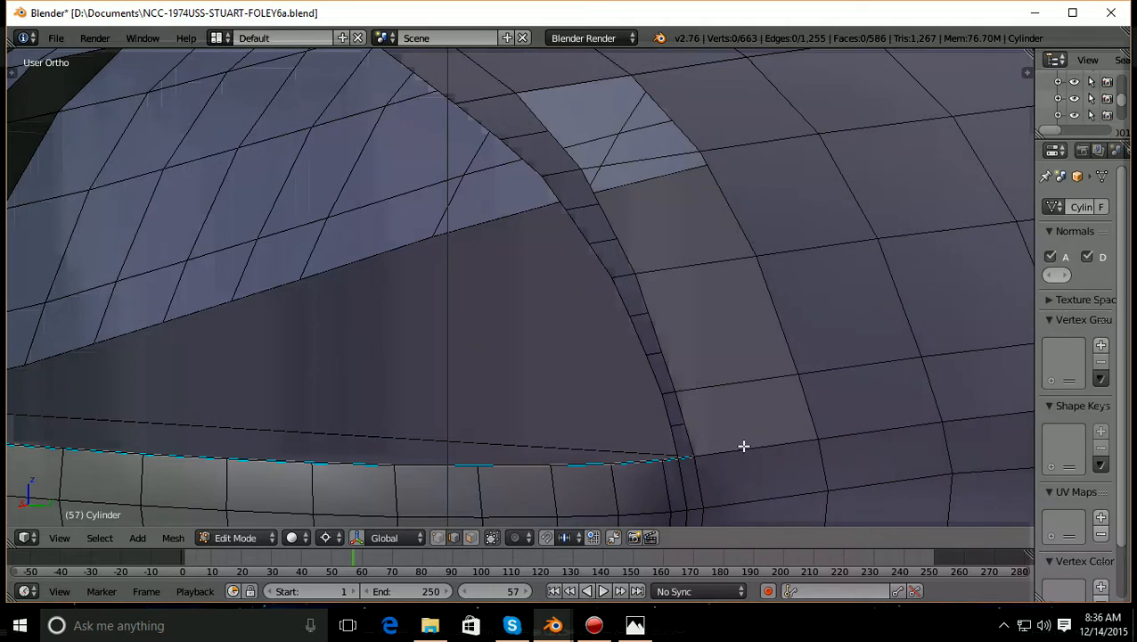
right_click(744, 447)
right_click(687, 433, "shift")
right_click(680, 412, "shift")
right_click(711, 389, "shift")
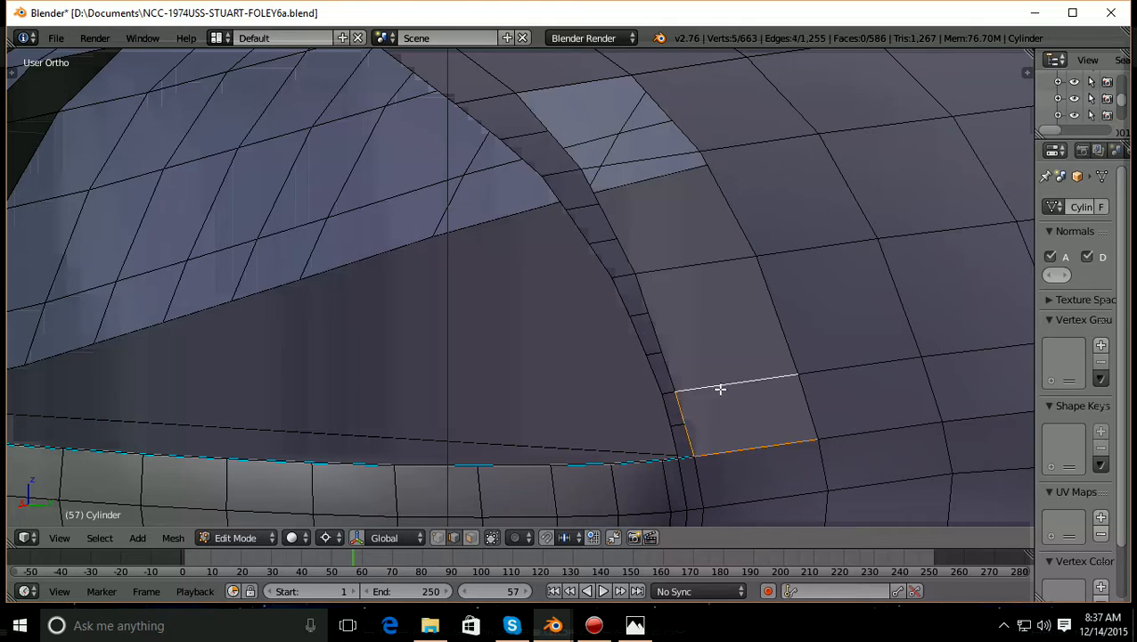
right_click(808, 409, "shift")
key("f")
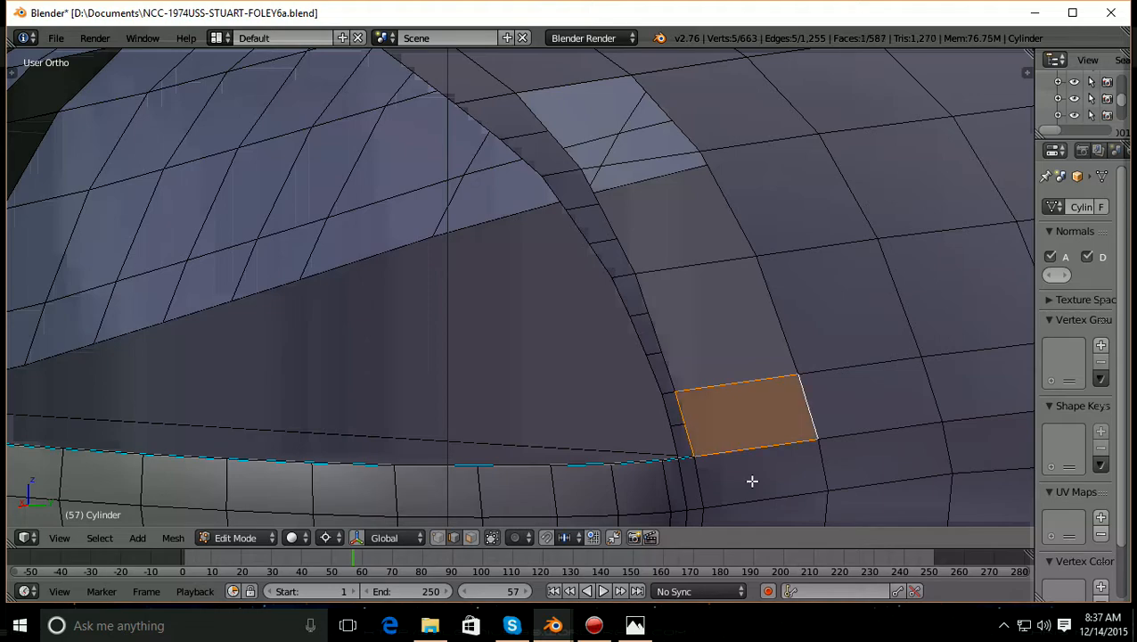
key("a")
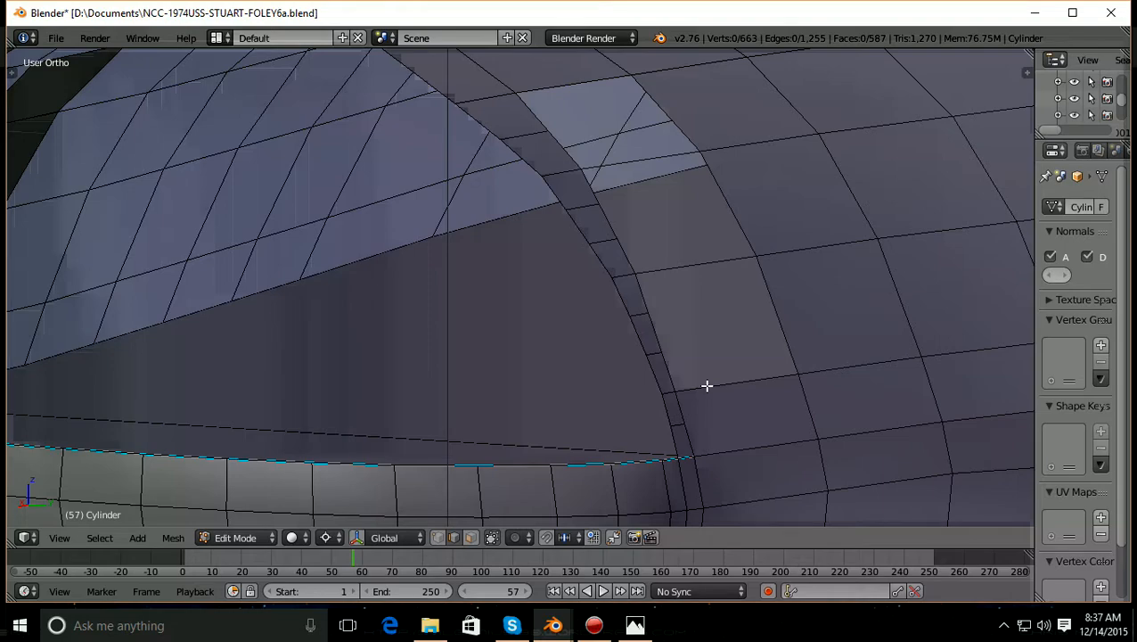
Fill the second open section up from the ledge with a face bounded by its six border edges, and clear the selection
right_click(665, 358)
right_click(651, 316, "shift")
right_click(644, 299, "shift")
right_click(682, 271, "shift")
right_click(773, 306, "shift")
right_click(743, 378, "shift")
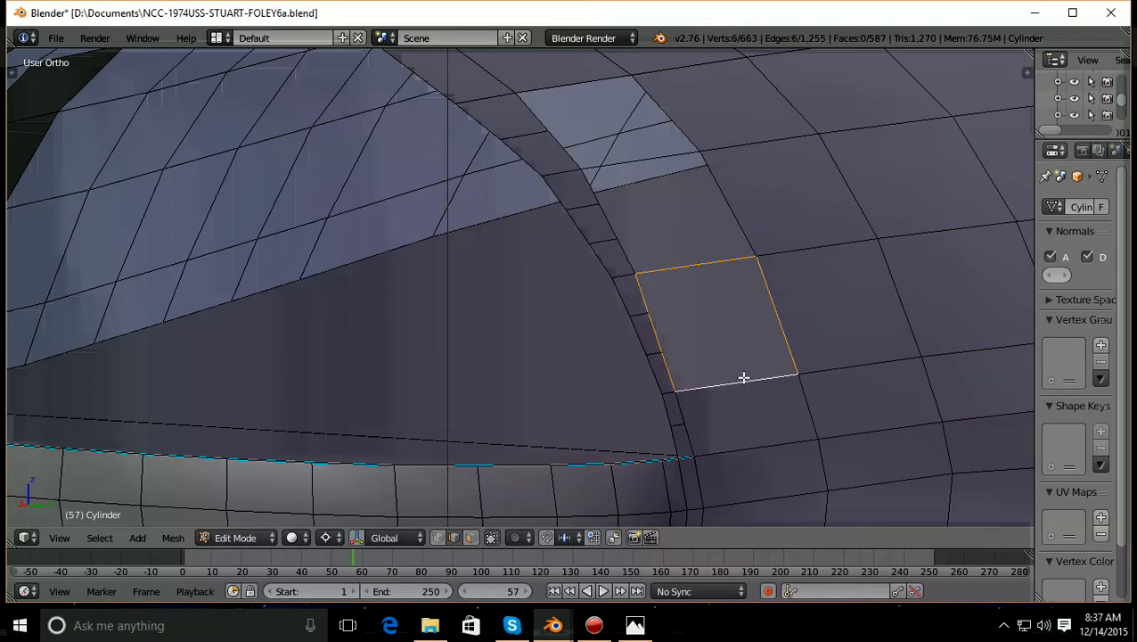
key("f")
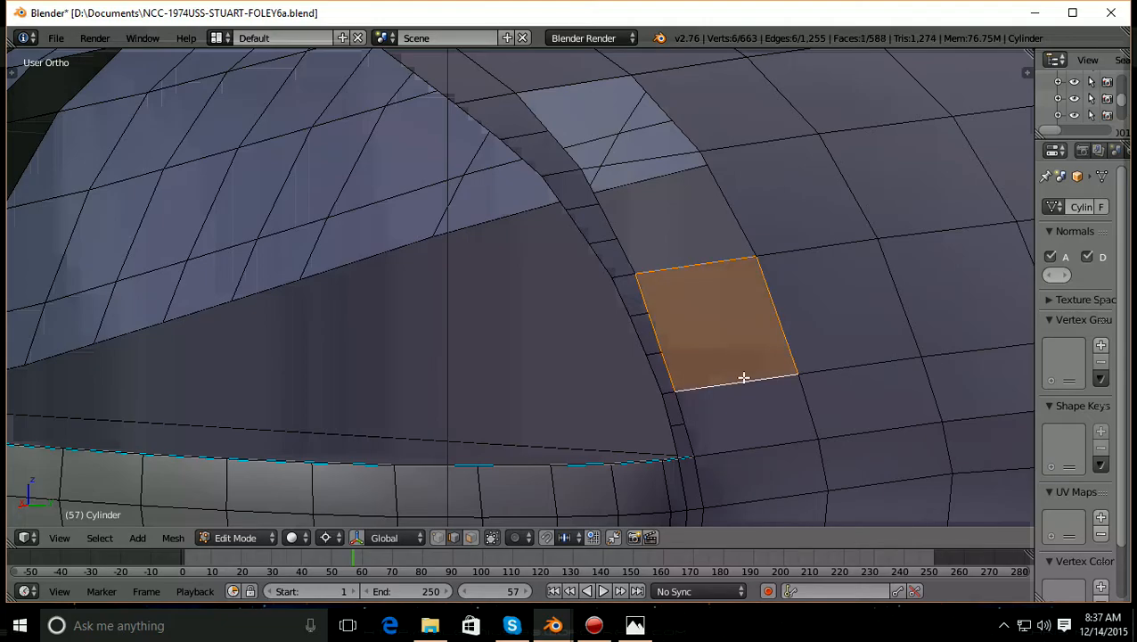
key("a")
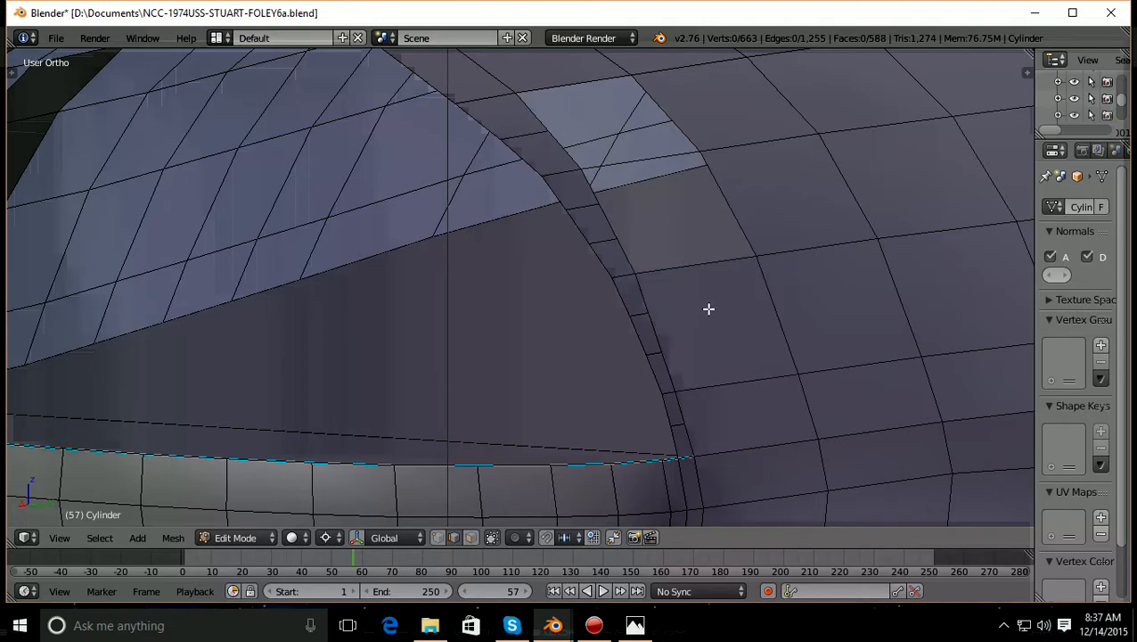
middle_click_drag(706, 307, 712, 315)
scroll(712, 315, "up", 6, "shift")
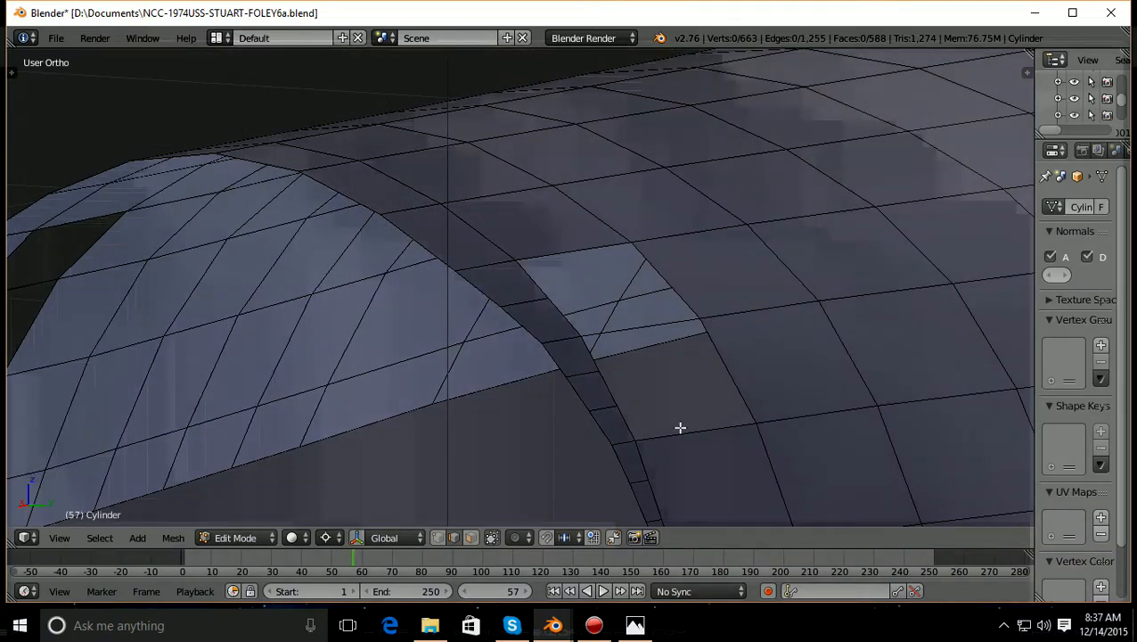
right_click(624, 421)
right_click(604, 385, "shift")
middle_click_drag(604, 360, 594, 360)
scroll(593, 360, "up", 5)
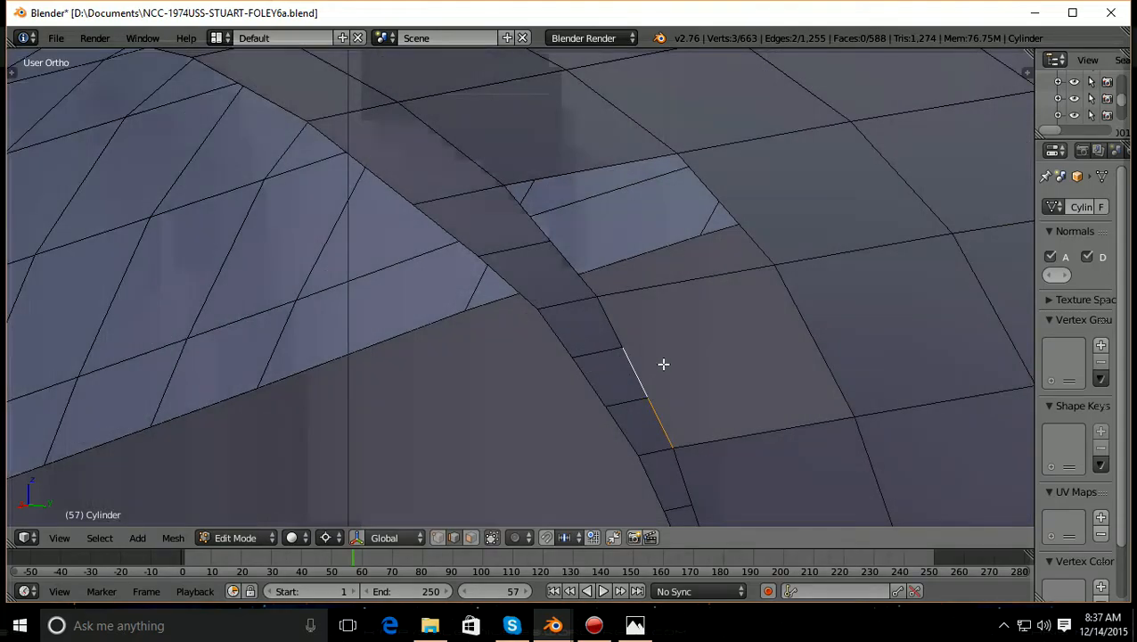
middle_click_drag(663, 363, 658, 356)
right_click(661, 340)
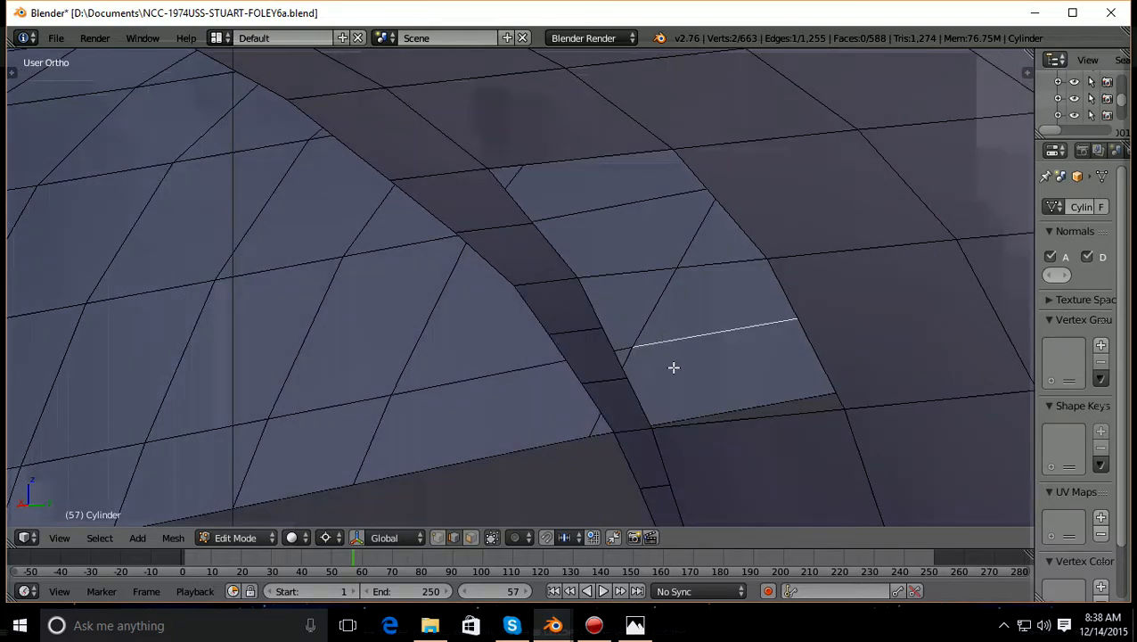
right_click(620, 348)
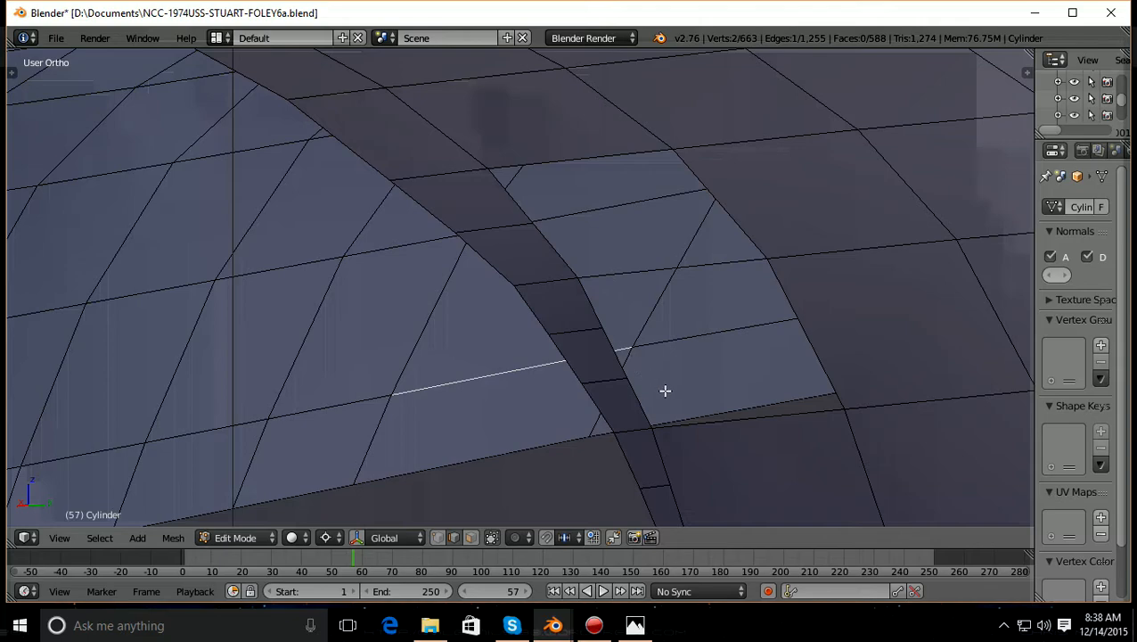
key("a")
Fill the third open section up between the hull and the end strip with a face from its six border edges, and deselect it
right_click(638, 399)
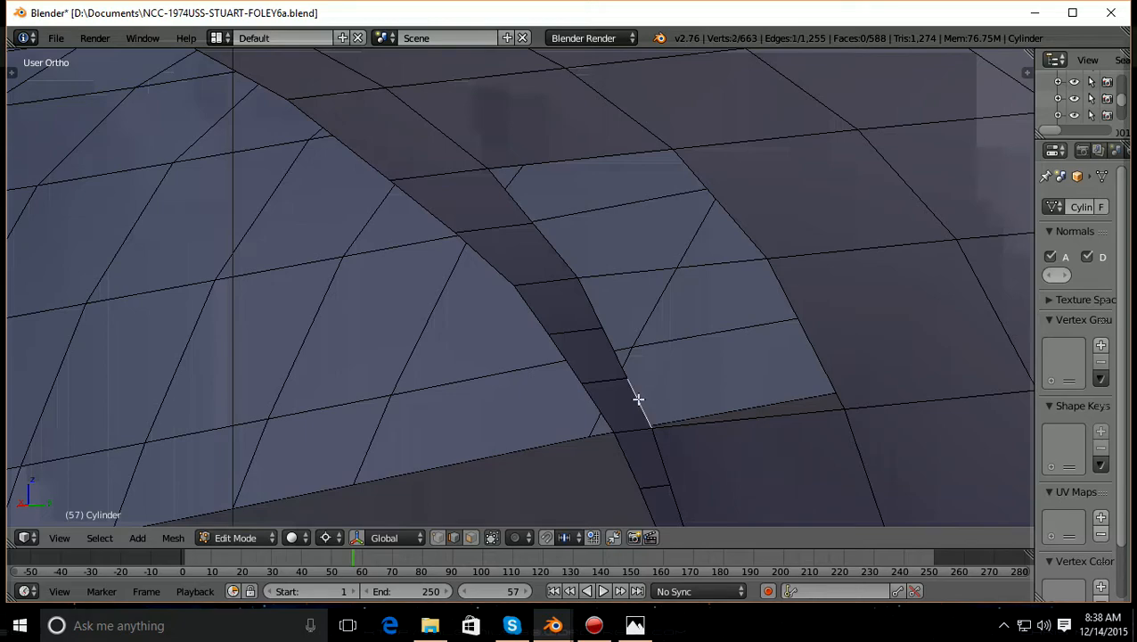
right_click(607, 333, "shift")
right_click(592, 302, "shift")
right_click(622, 273, "shift")
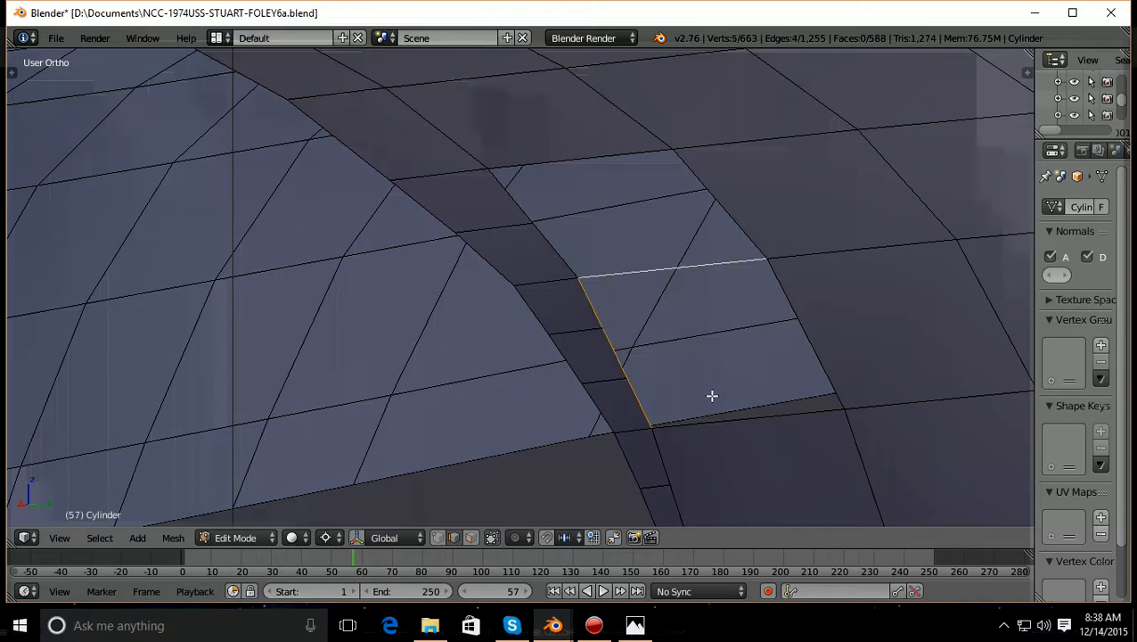
right_click(769, 407, "shift")
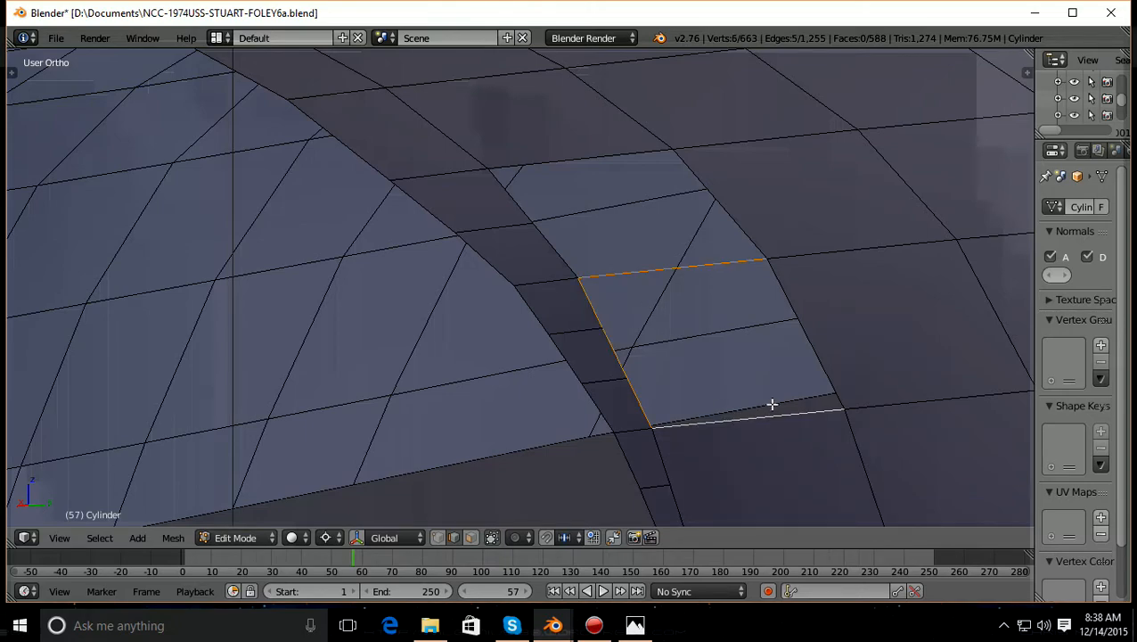
right_click(808, 335, "shift")
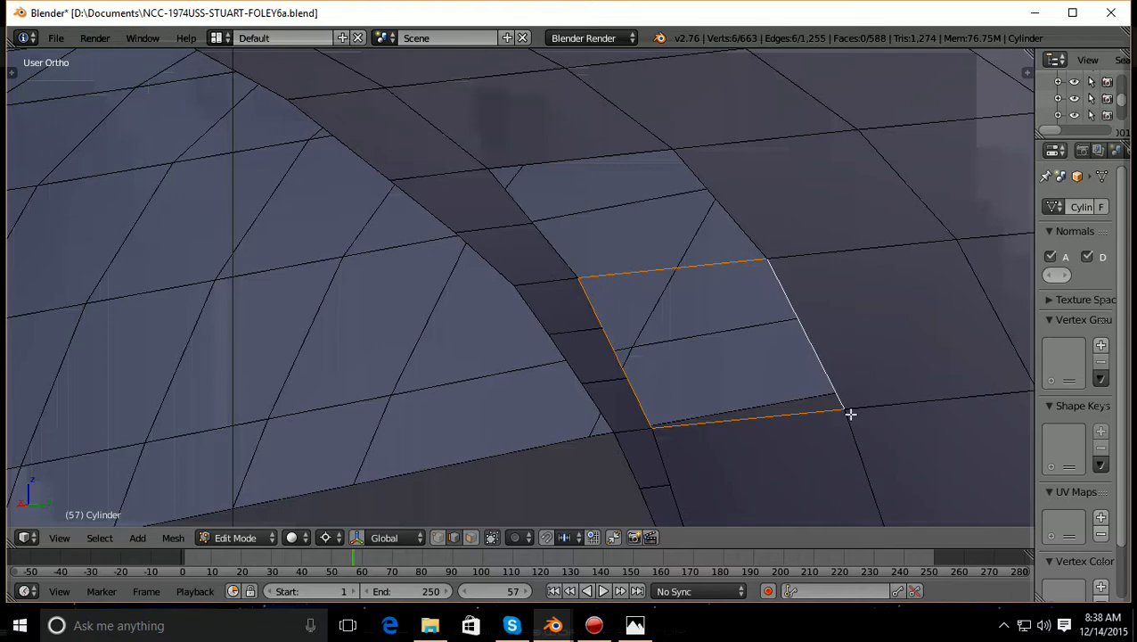
key("f")
key("a")
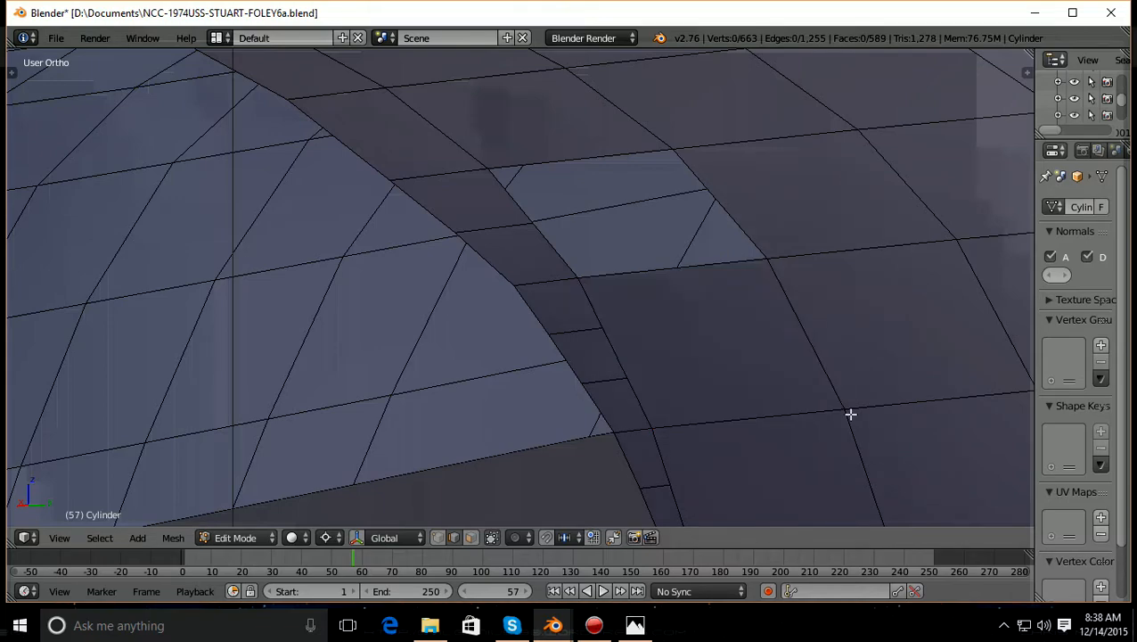
Close the topmost remaining opening between hull and end strip on this side with a face from its five border edges, and deselect it
scroll(850, 413, "down", 6)
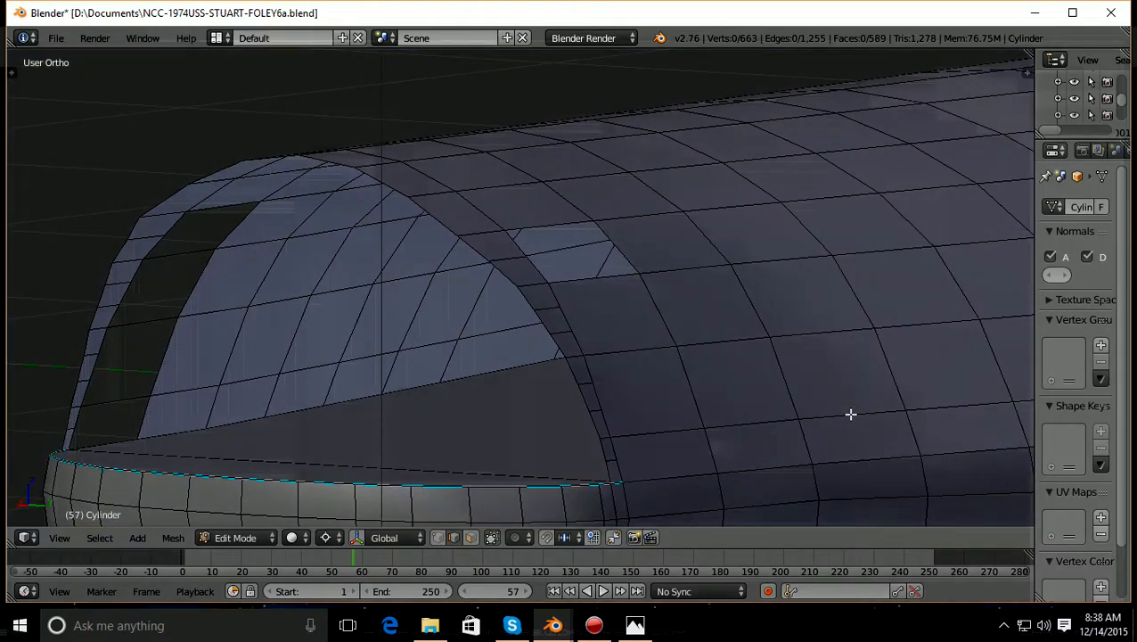
scroll(850, 414, "up", 1)
scroll(850, 413, "down", 1)
scroll(850, 414, "down", 1)
middle_click_drag(850, 414, 876, 431)
scroll(876, 431, "up", 4)
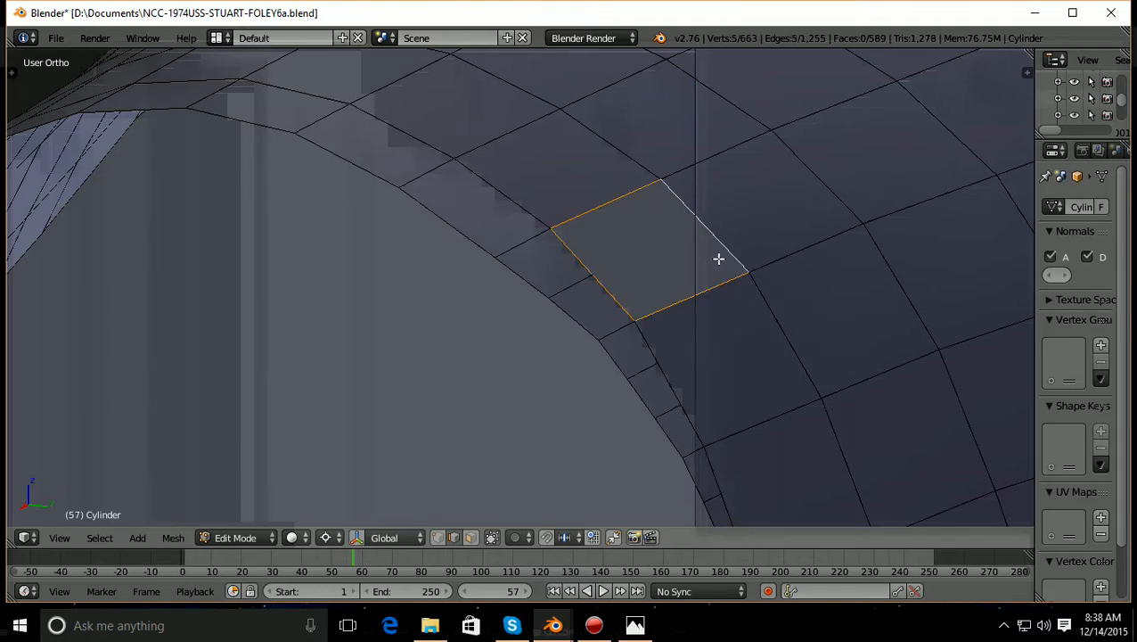
key("f")
key("a")
Examine the whole hull in front and angled views, checking the end opening and the gap beside the strip on the negative Y side
scroll(718, 258, "down", 4)
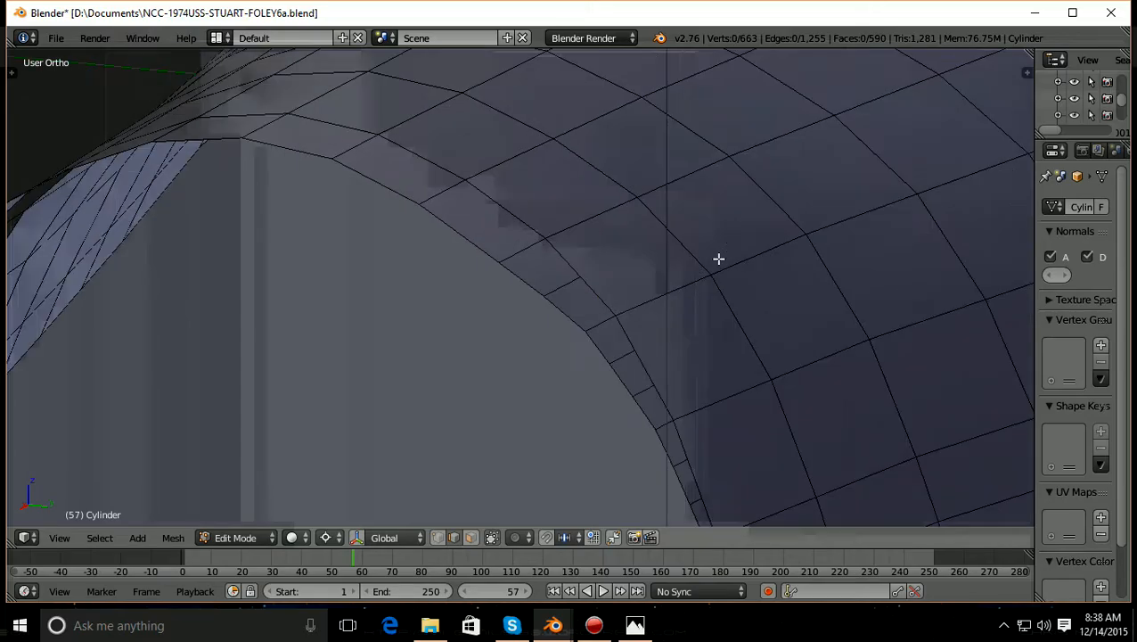
middle_click_drag(738, 287, 880, 309)
scroll(879, 309, "down", 5)
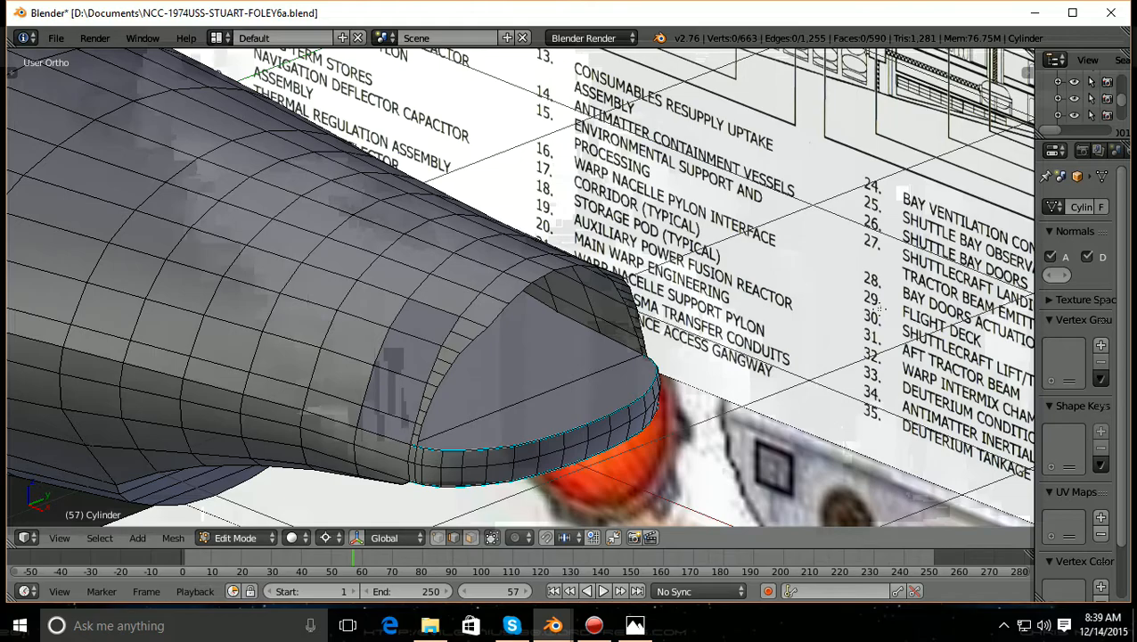
scroll(724, 354, "up", 1)
middle_click_drag(723, 354, 643, 360)
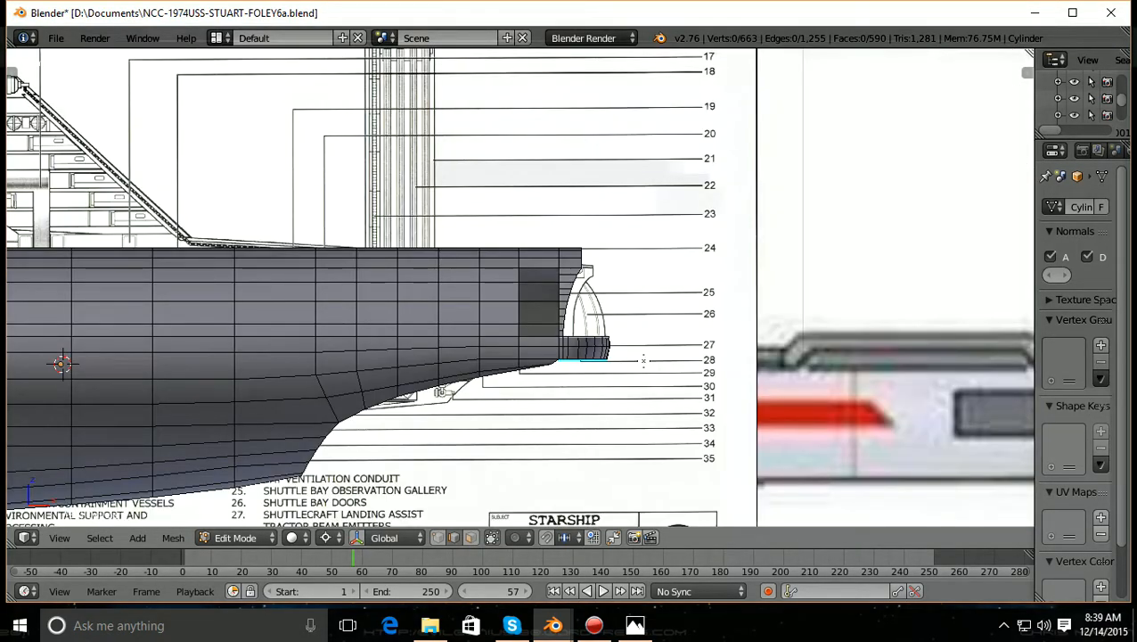
scroll(643, 360, "down", 2)
middle_click_drag(787, 352, 748, 392)
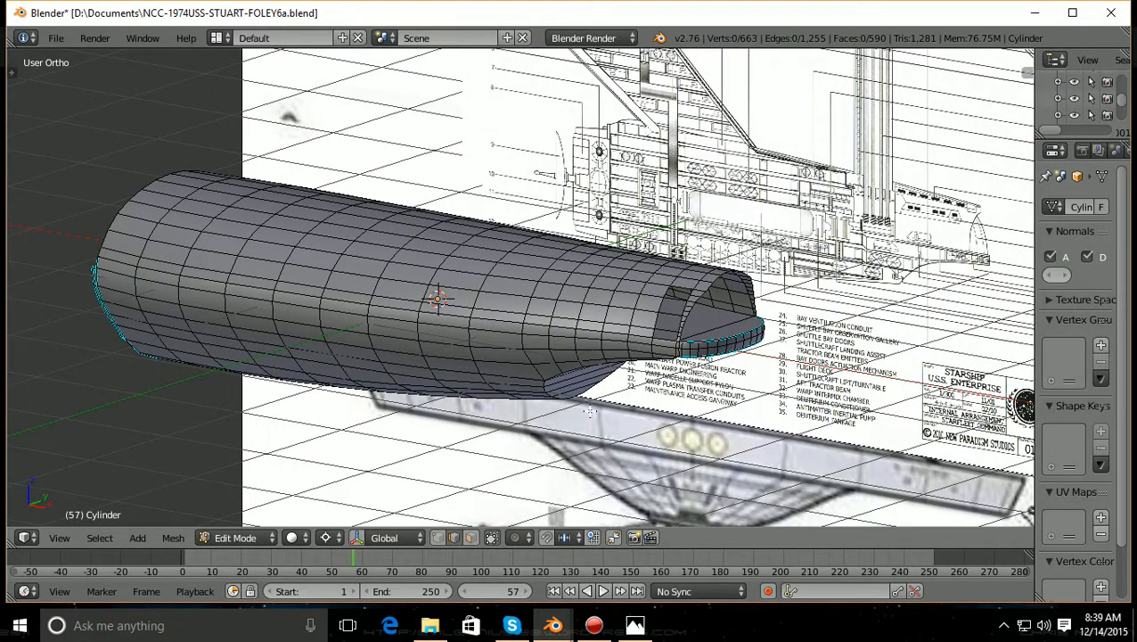
scroll(589, 410, "up", 2)
scroll(589, 409, "down", 3)
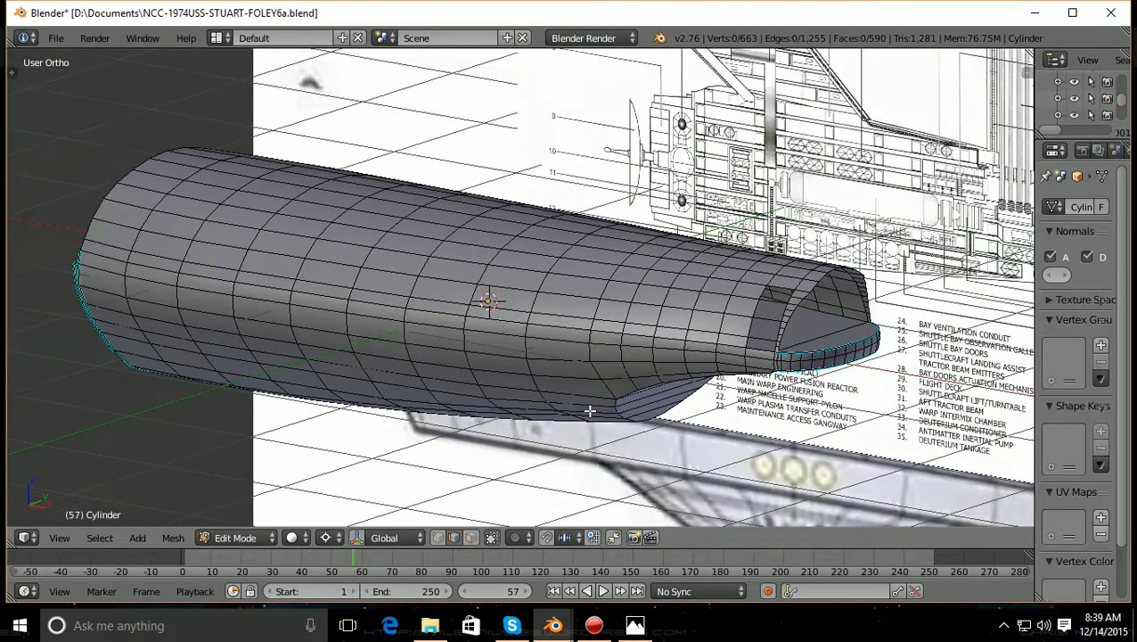
scroll(589, 410, "up", 1)
scroll(589, 410, "down", 1)
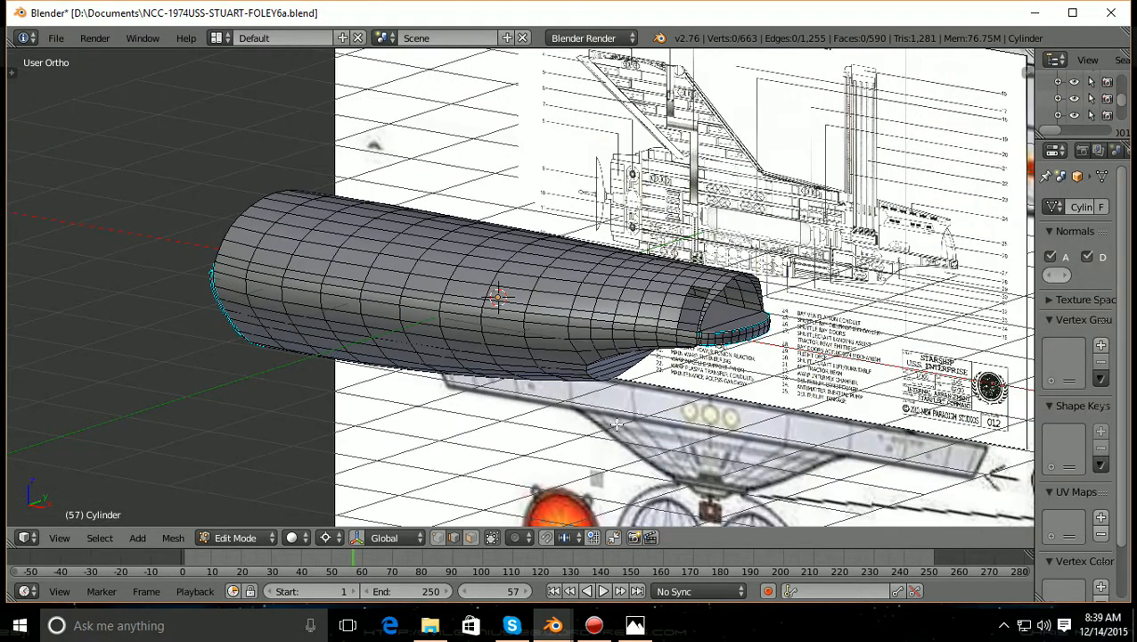
middle_click_drag(617, 423, 599, 440)
scroll(600, 439, "up", 3, "ctrl")
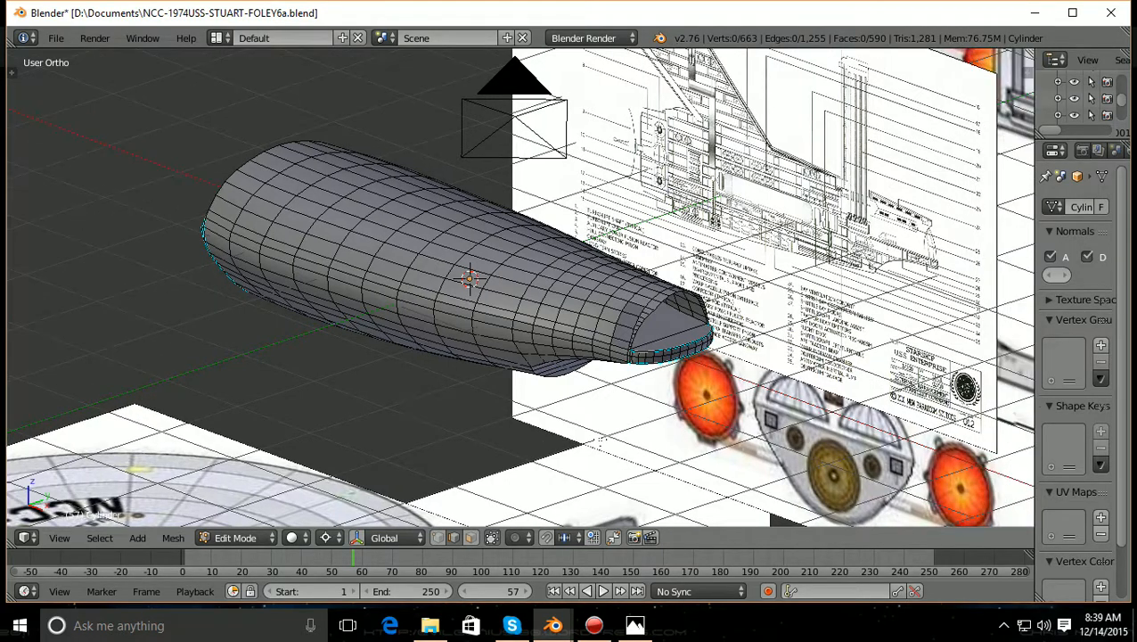
scroll(600, 440, "down", 2, "shift")
scroll(600, 439, "up", 5)
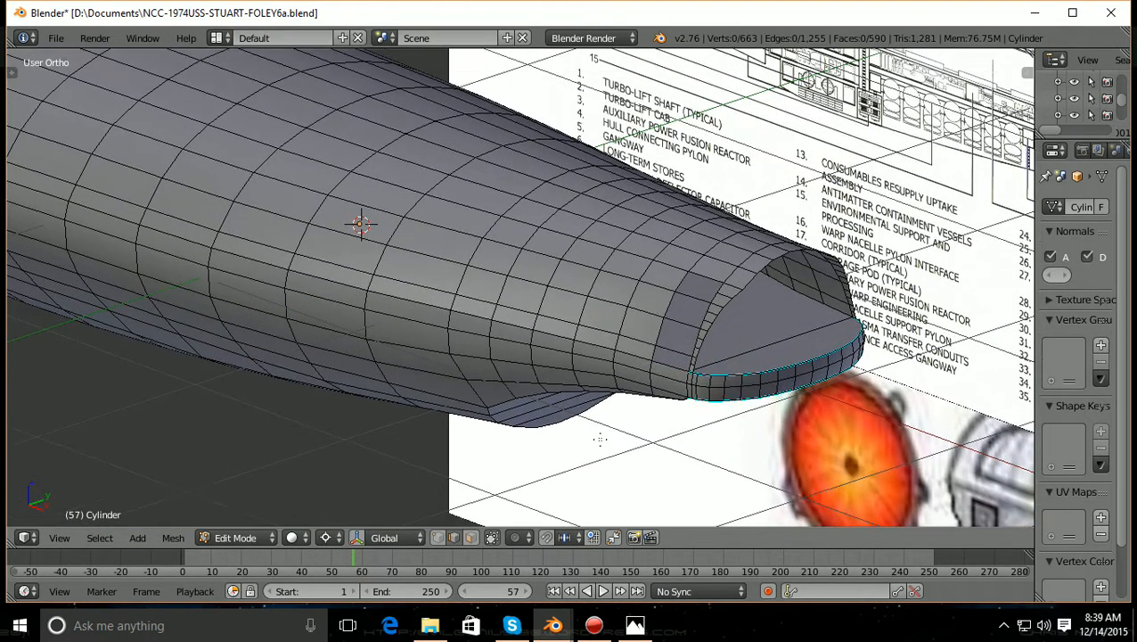
scroll(600, 440, "up", 1)
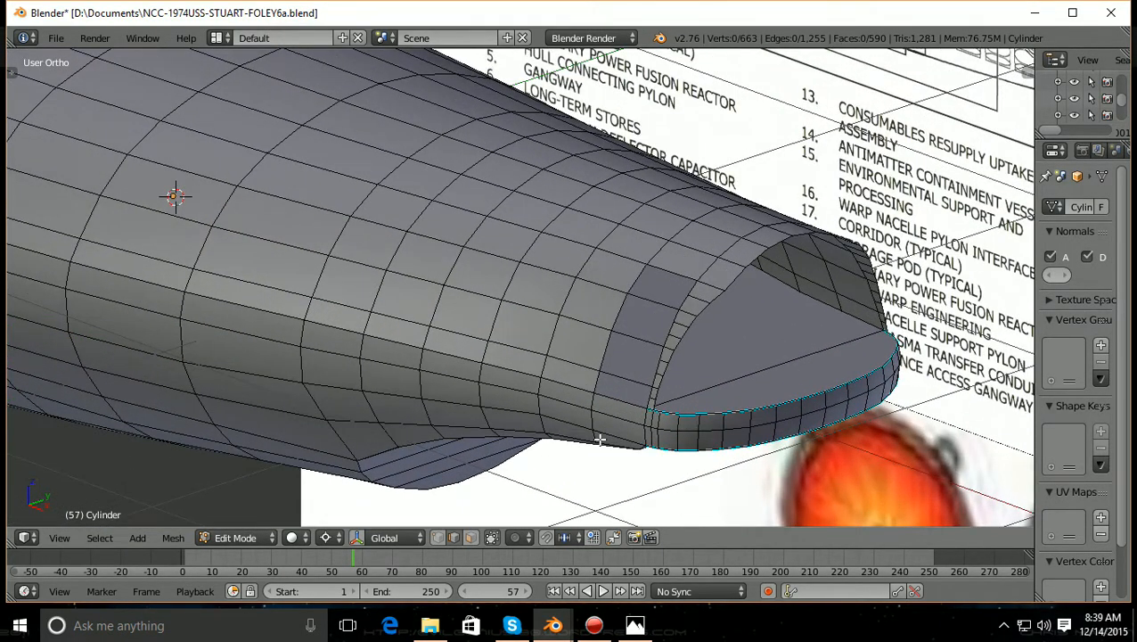
Fill the lowest open section between the hull and the end strip with a face from its five border edges, and deselect it
scroll(600, 439, "down", 1, "ctrl")
scroll(600, 439, "up", 3)
scroll(600, 440, "down", 1, "shift")
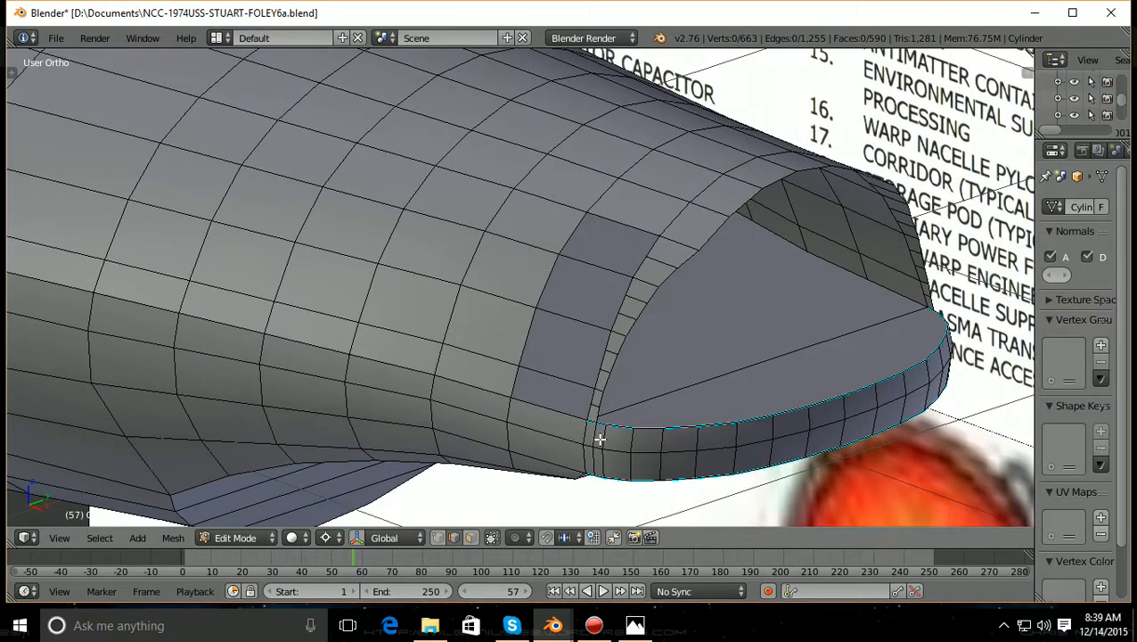
scroll(600, 439, "up", 3)
scroll(599, 439, "up", 1)
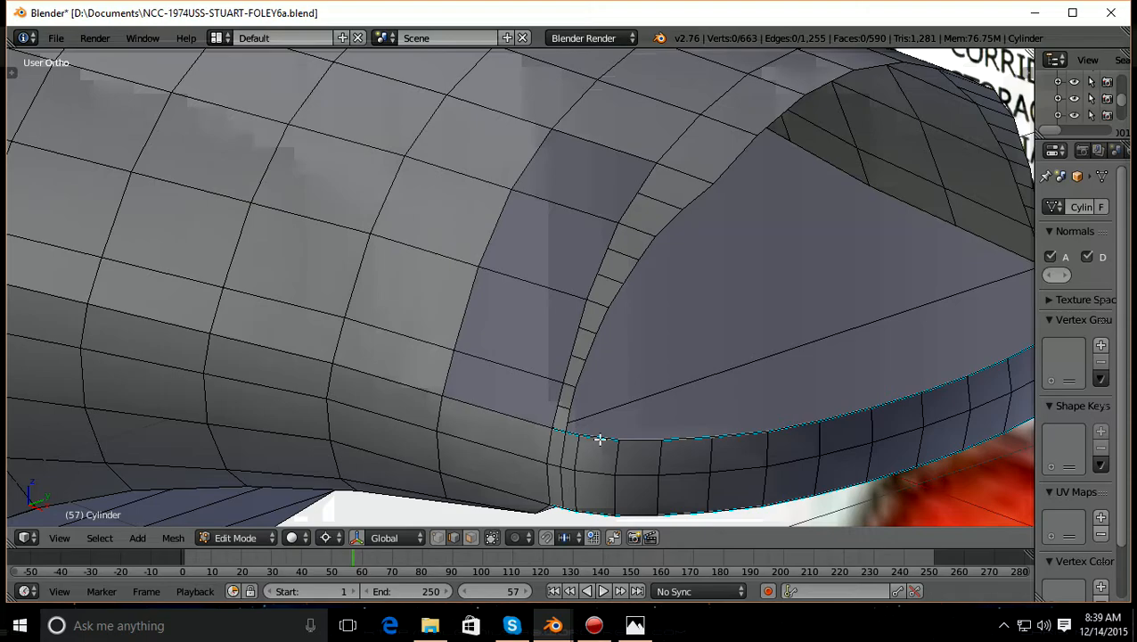
scroll(599, 439, "down", 3, "shift")
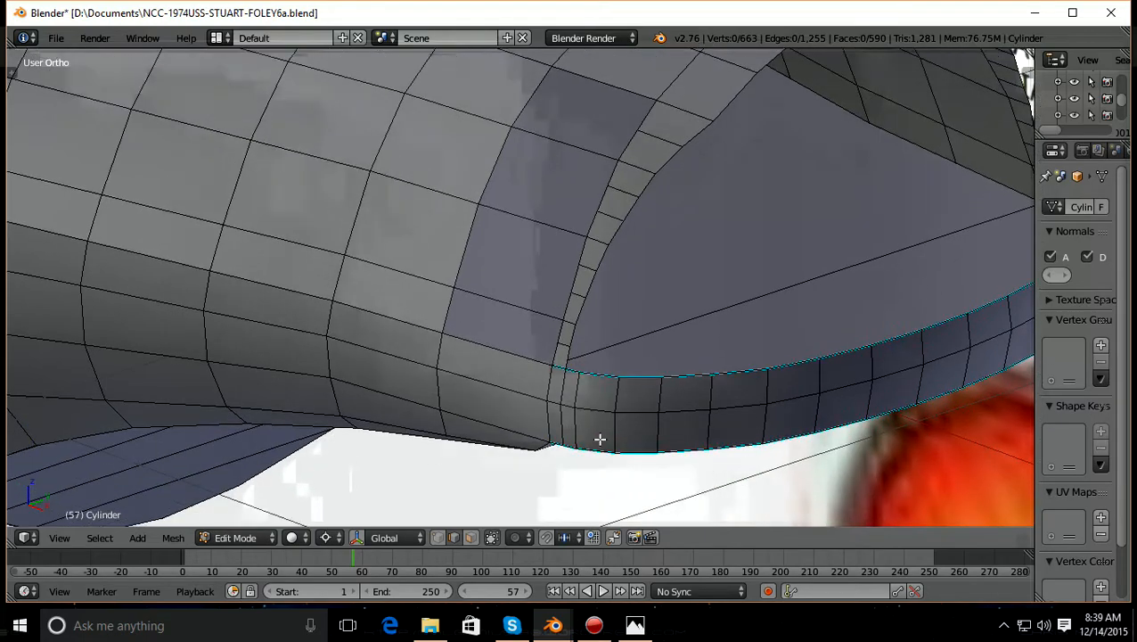
scroll(600, 440, "up", 2)
scroll(599, 440, "up", 1, "ctrl")
scroll(600, 439, "down", 2, "shift")
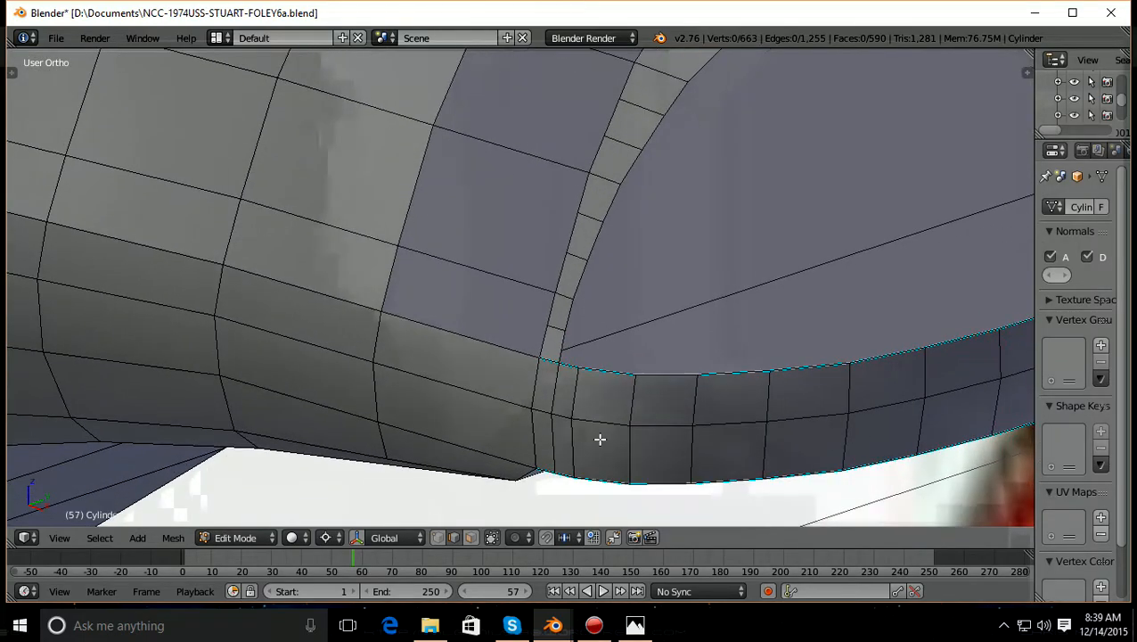
scroll(600, 439, "up", 1)
scroll(599, 439, "down", 1, "ctrl")
scroll(599, 439, "down", 1, "ctrl")
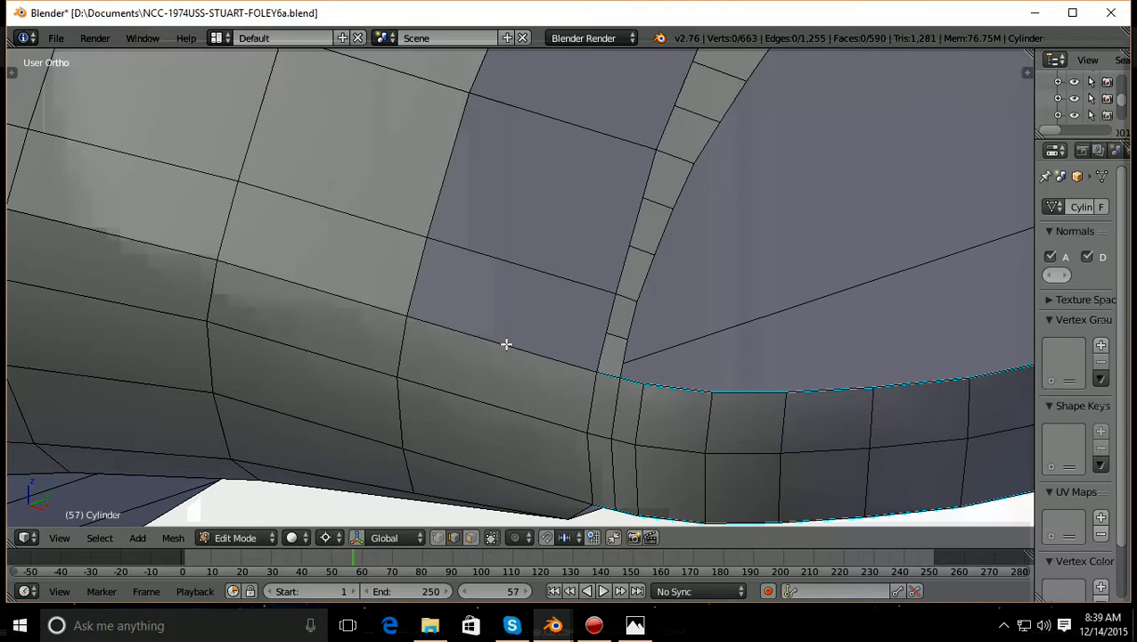
right_click(603, 343)
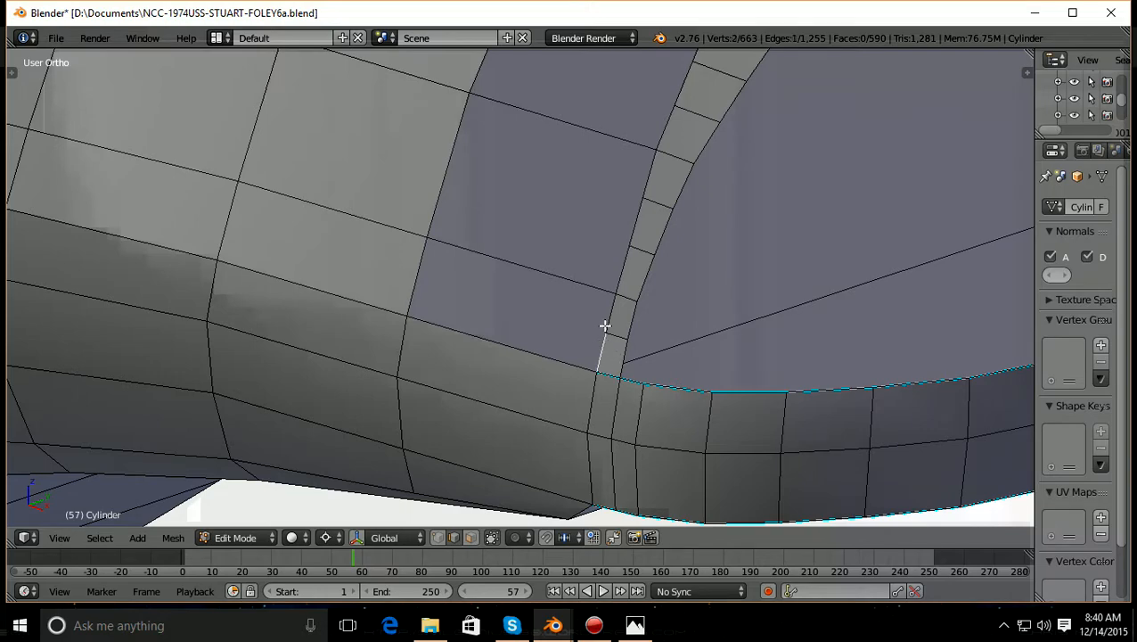
right_click(577, 282, "shift")
right_click(417, 278, "shift")
right_click(450, 327, "shift")
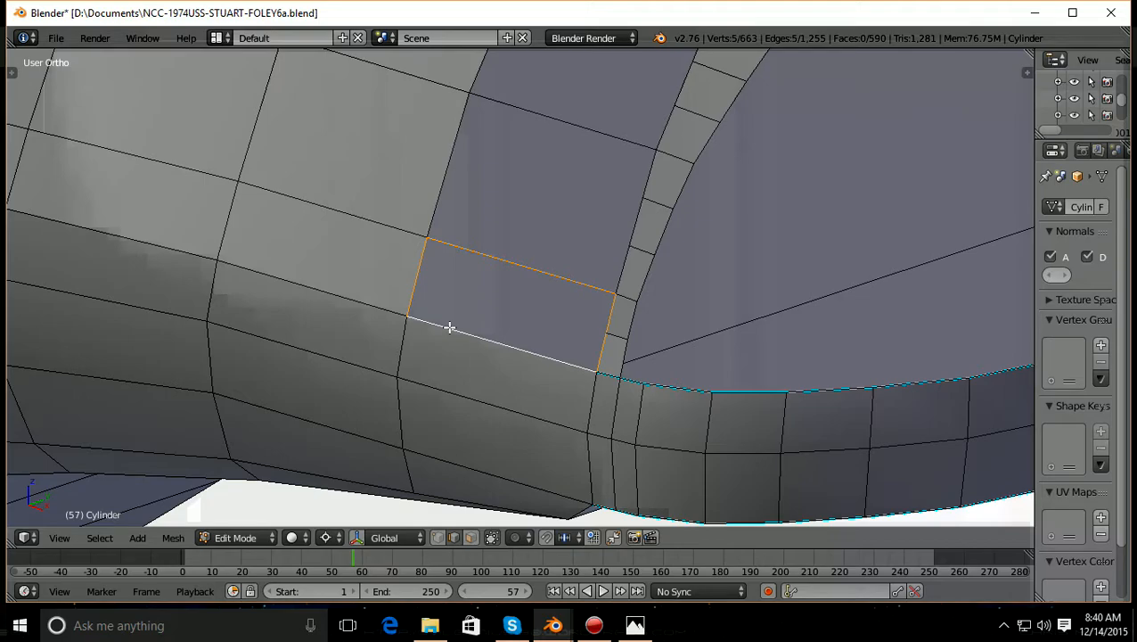
key("f")
key("a")
scroll(466, 331, "down", 2)
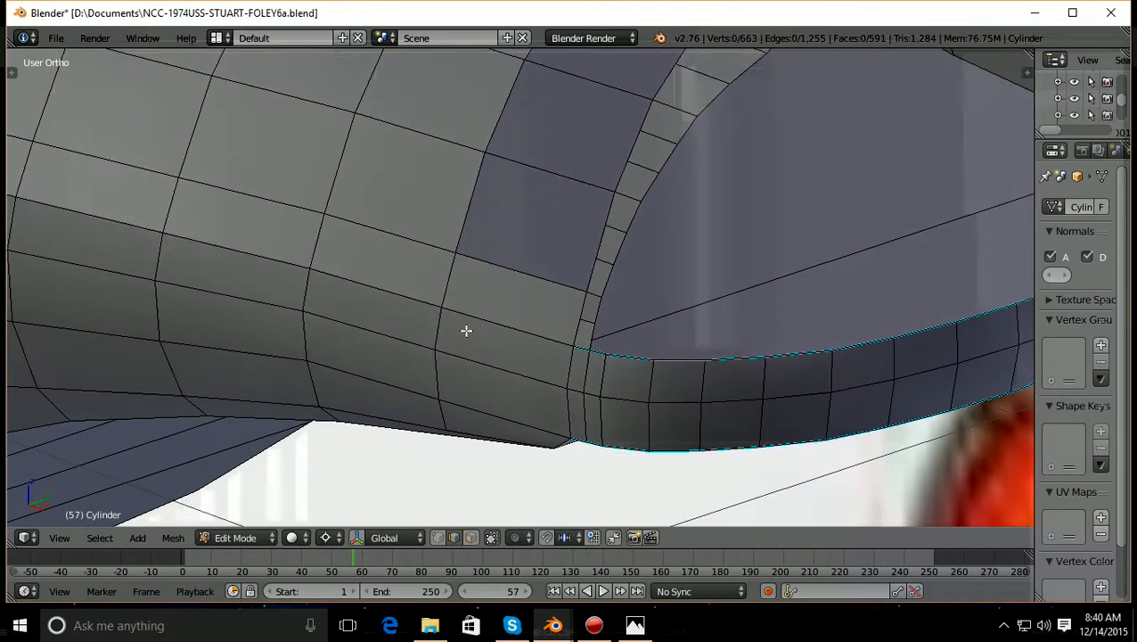
Close the next open section directly above the new face with a face bounded by its six border edges, and clear the selection
scroll(466, 331, "up", 5, "shift")
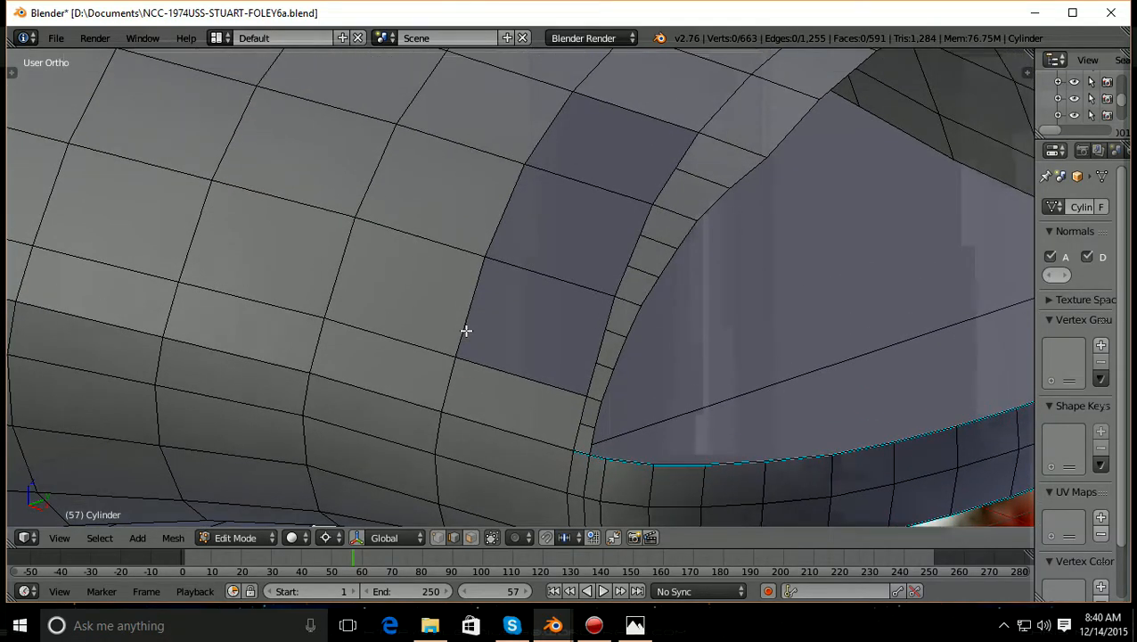
scroll(466, 330, "down", 3, "ctrl")
scroll(466, 331, "up", 2)
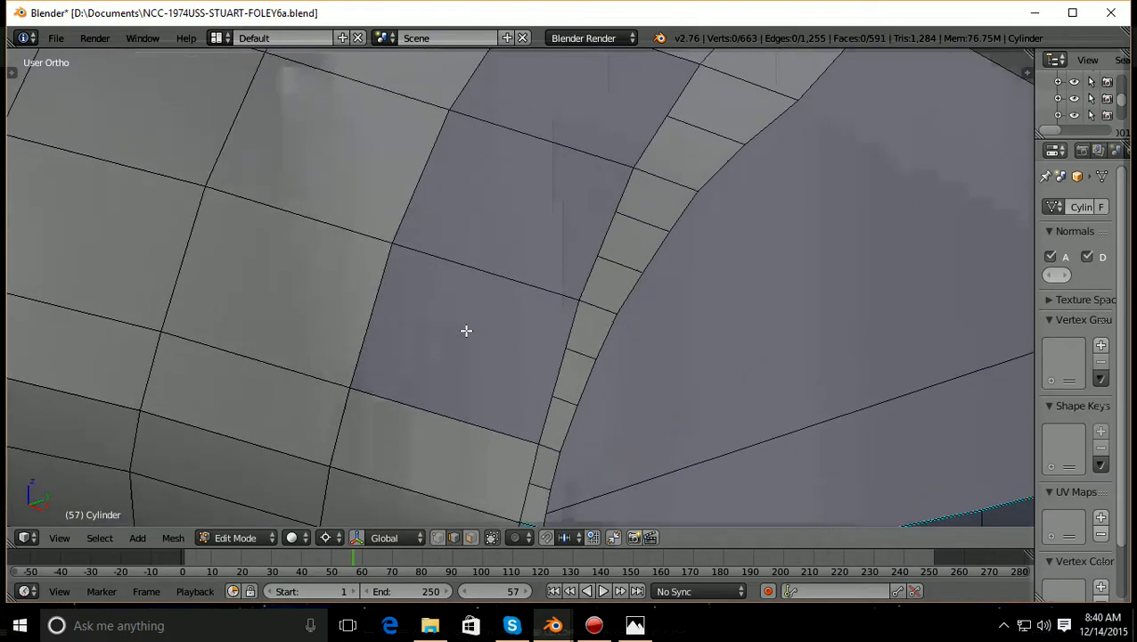
left_click(542, 427)
left_click(558, 384, "shift")
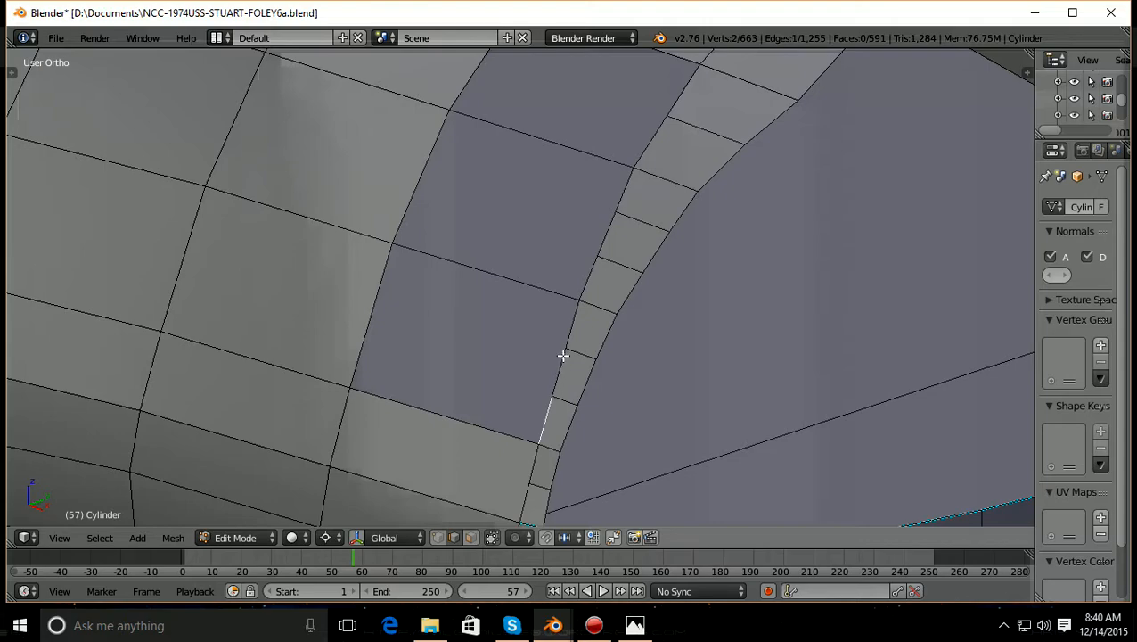
left_click(563, 313, "shift")
left_click(532, 285, "shift")
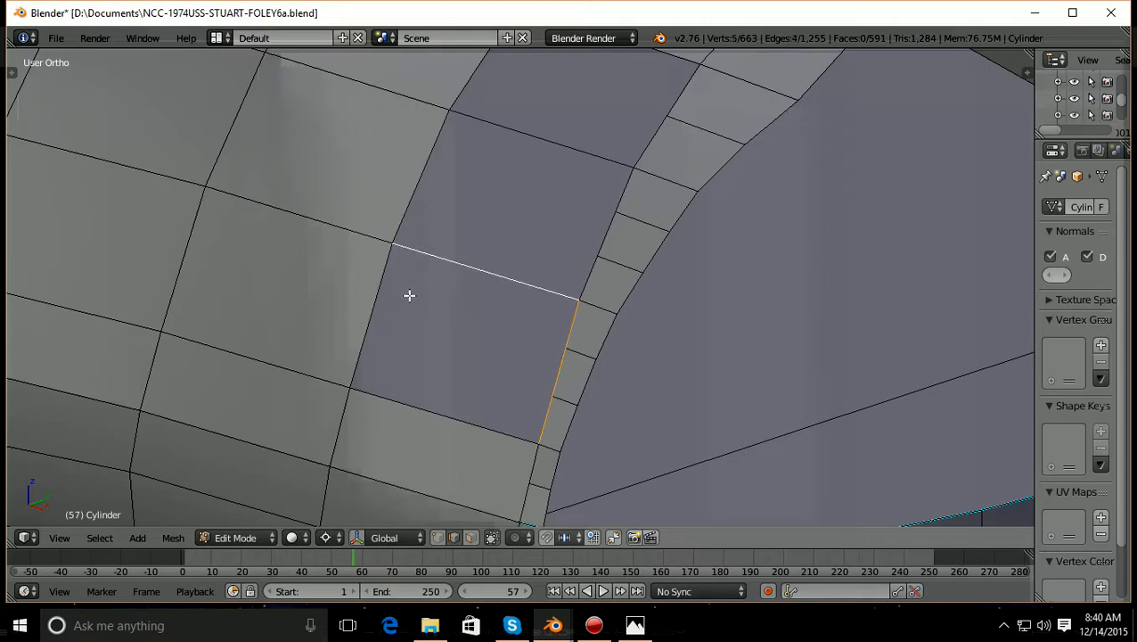
left_click(384, 307, "shift")
left_click(401, 401, "shift")
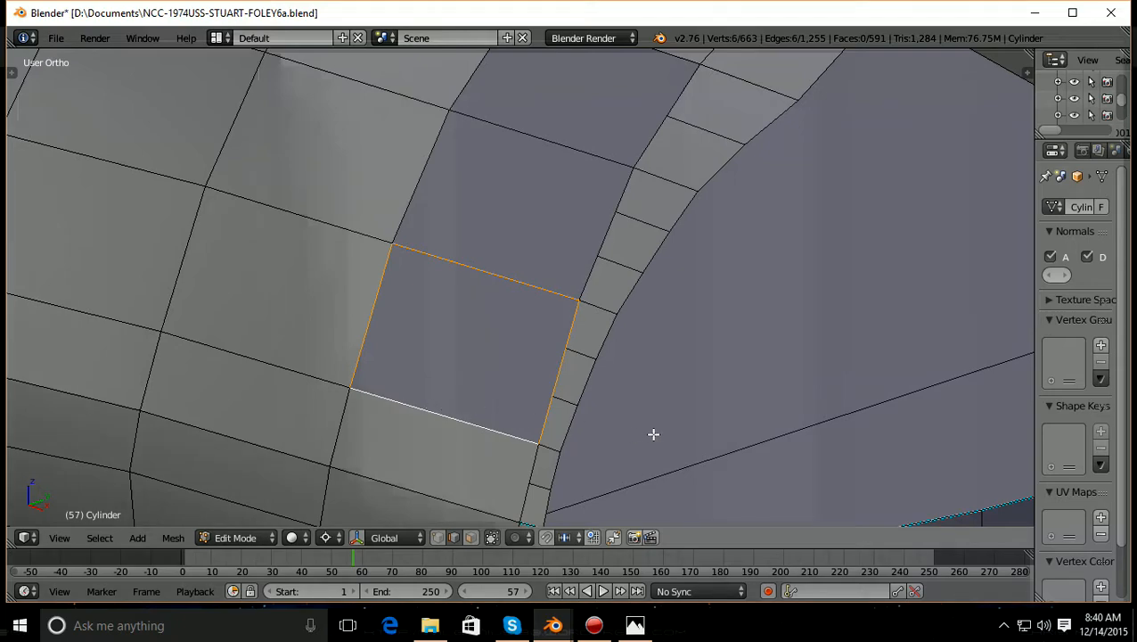
key("f")
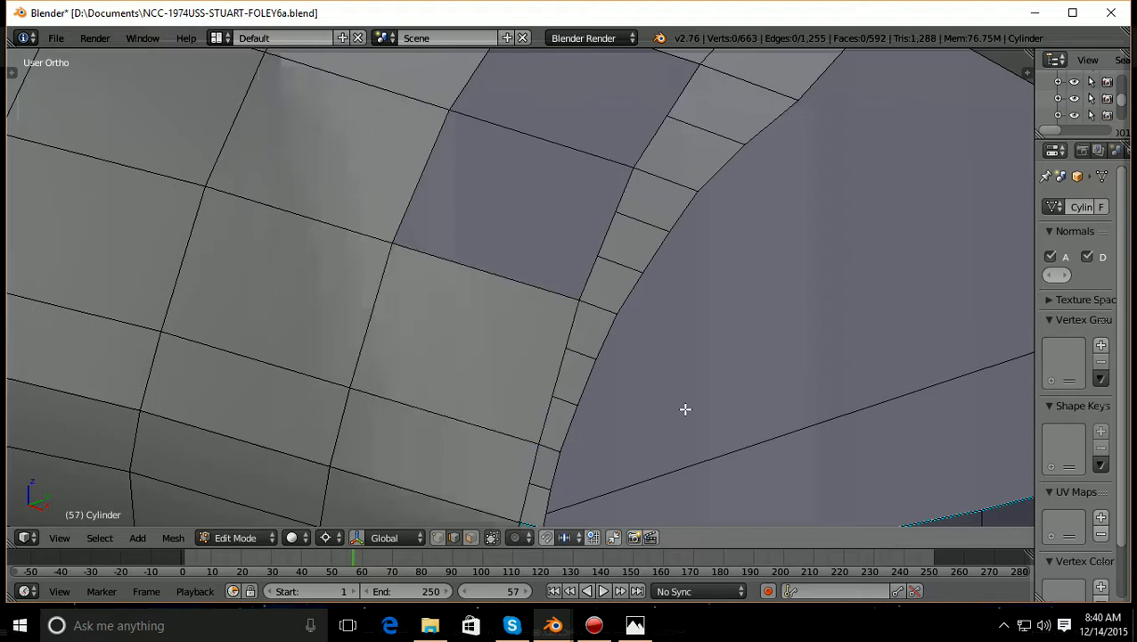
Fill the lower of the two remaining openings beside the end strip with a face from its six border edges, and deselect it
scroll(685, 409, "down", 3)
scroll(685, 409, "up", 2)
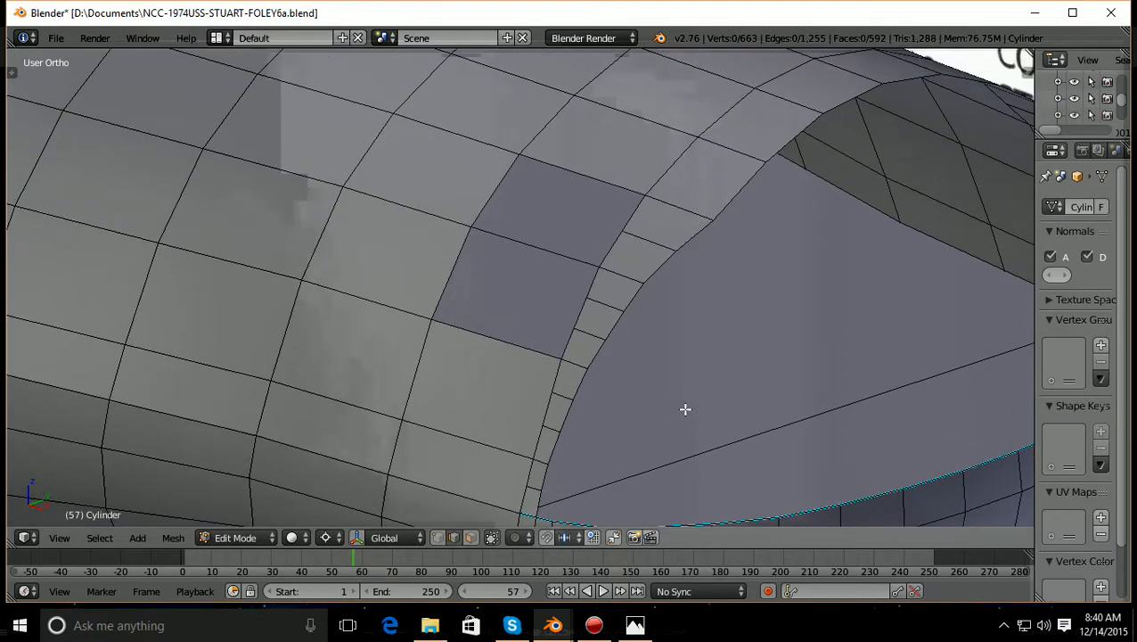
scroll(685, 409, "down", 4)
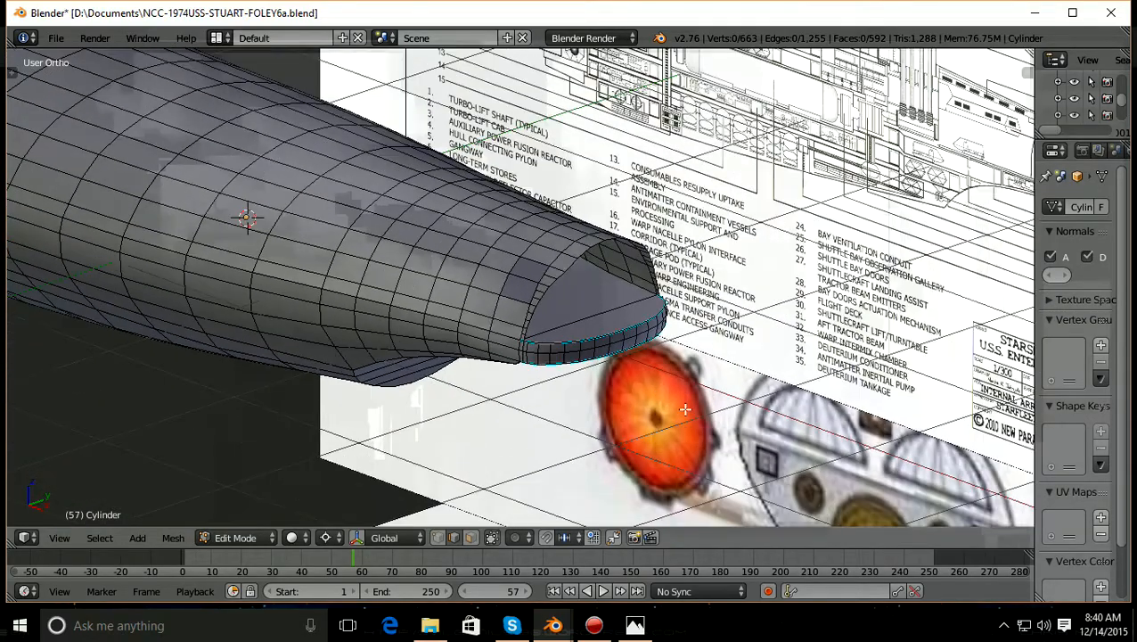
scroll(685, 409, "up", 3)
scroll(591, 388, "up", 3)
scroll(569, 354, "up", 2)
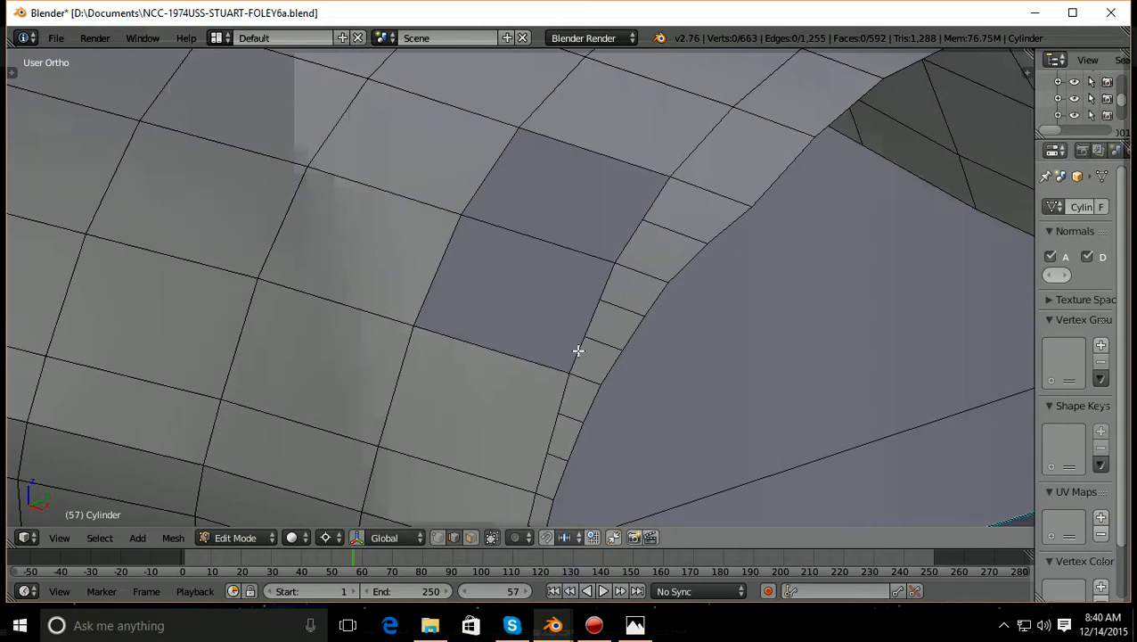
right_click(595, 328)
right_click(591, 317, "shift")
right_click(606, 283, "shift")
right_click(590, 257, "shift")
right_click(447, 312, "shift")
right_click(449, 335, "shift")
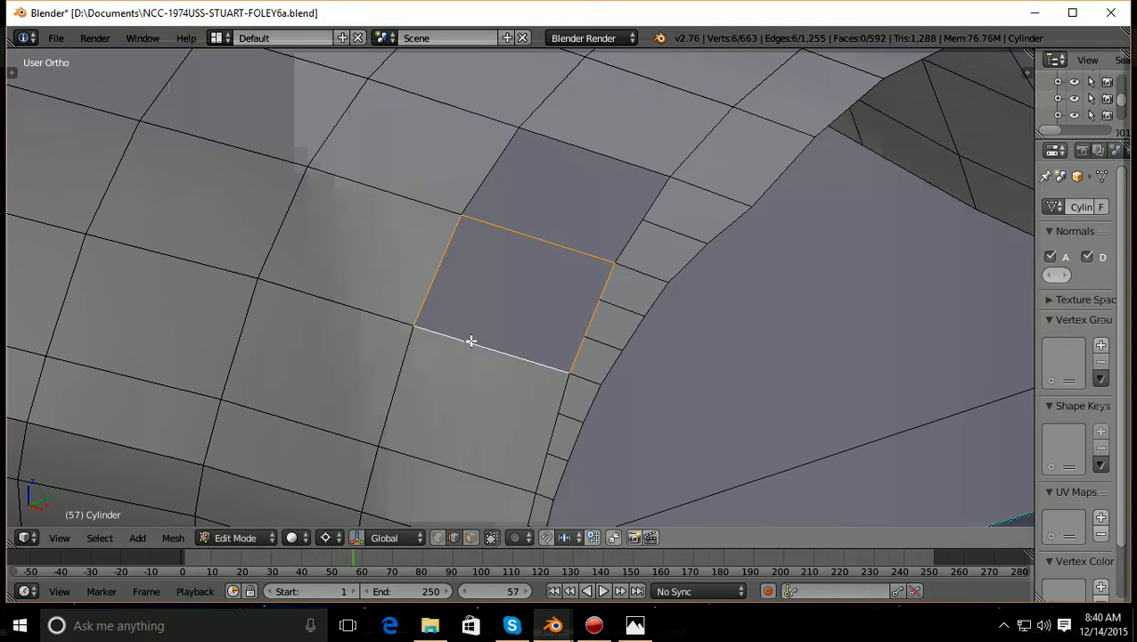
middle_click_drag(470, 337, 612, 382)
scroll(611, 382, "up", 1)
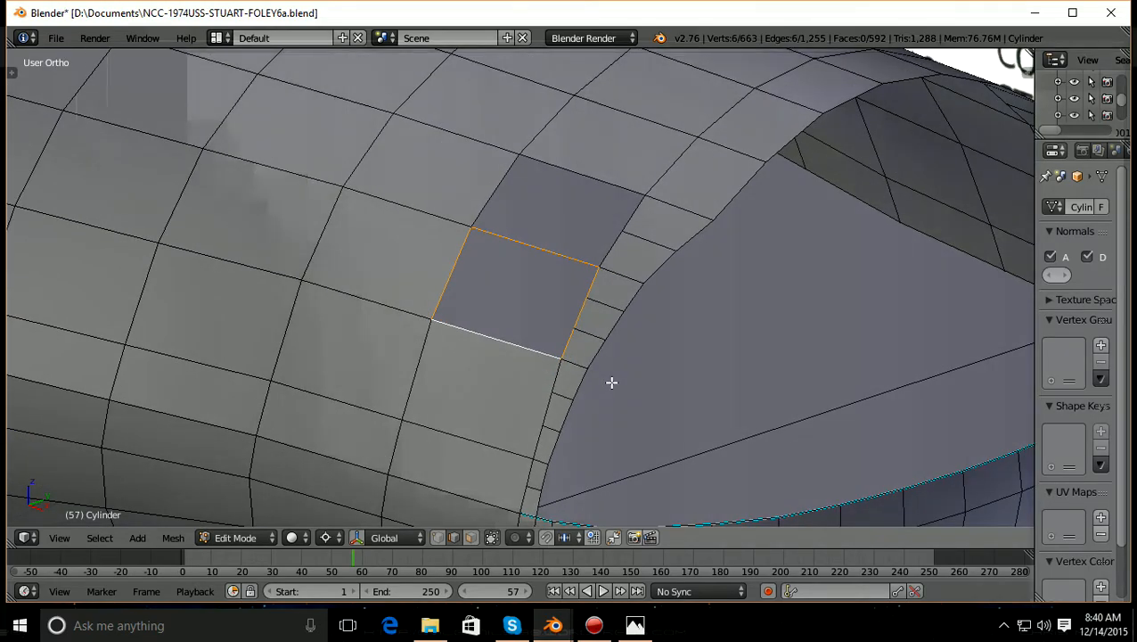
key("f")
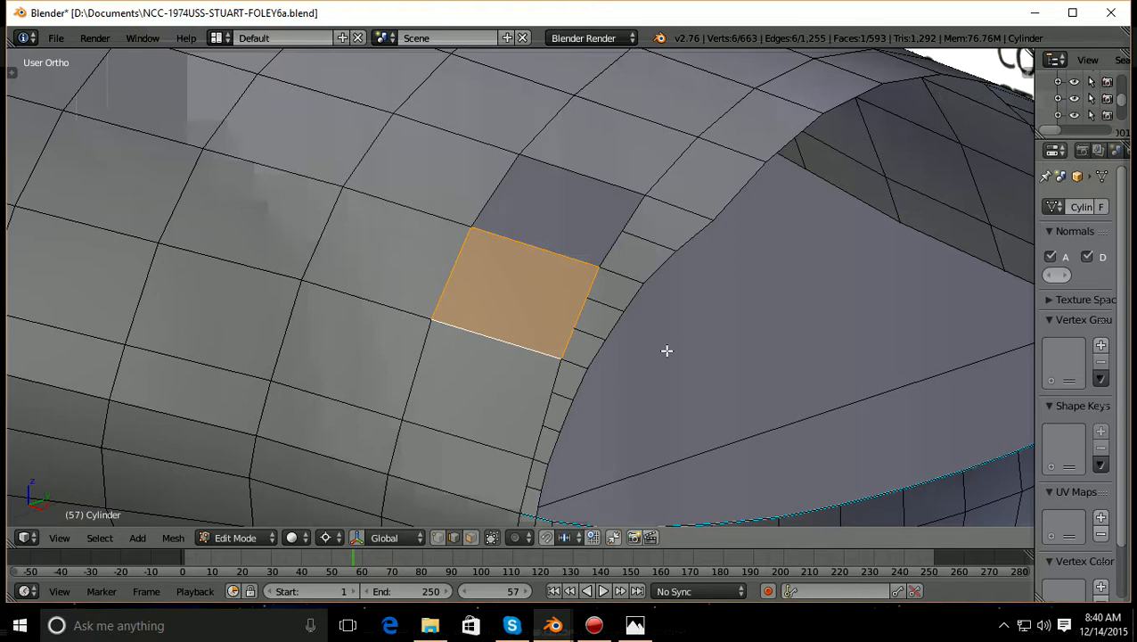
key("a")
Close the last opening between hull and end strip on this side with a face from its five border edges, and deselect it
right_click(486, 203)
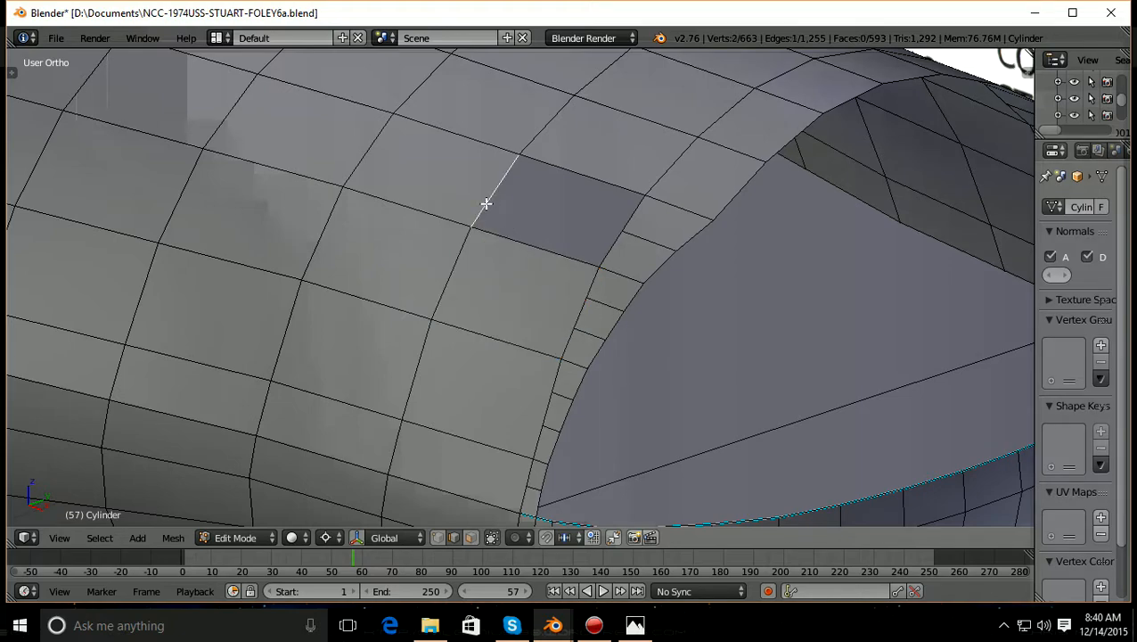
right_click(515, 241, "shift")
right_click(563, 169, "shift")
right_click(634, 210, "shift")
right_click(604, 256, "shift")
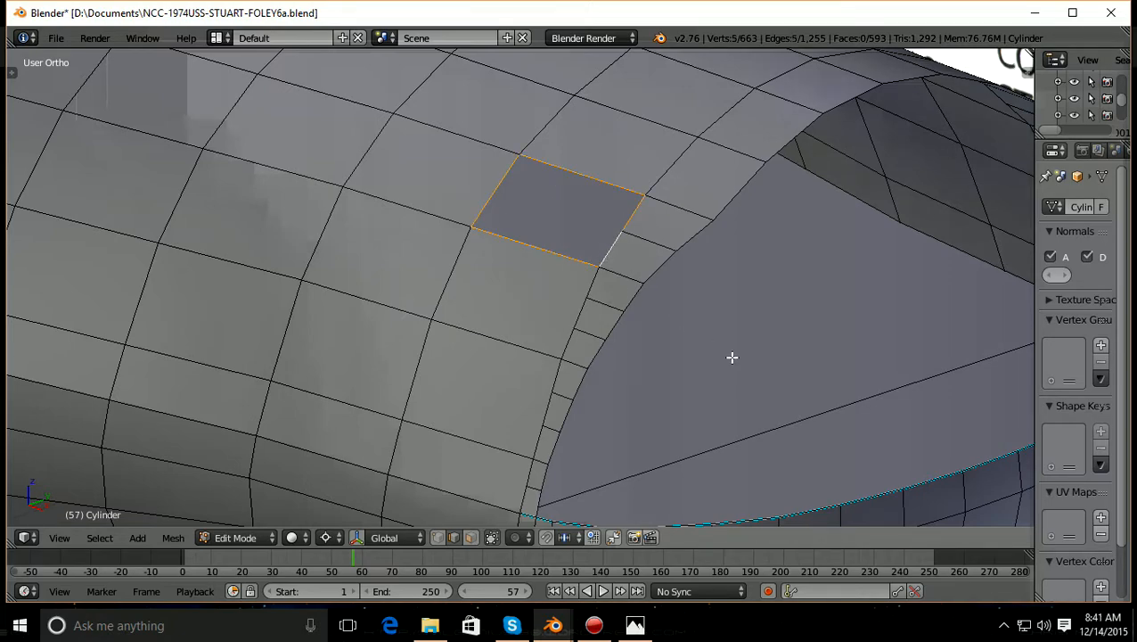
scroll(731, 357, "down", 2)
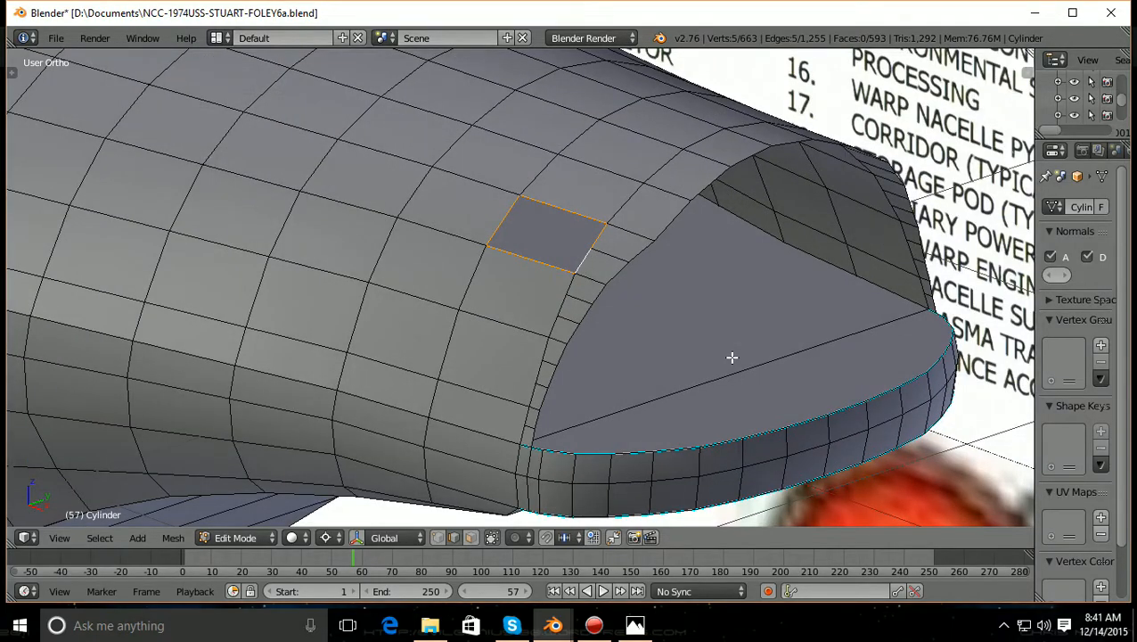
key("f")
key("a")
Examine the whole hull in an angled view and in front view against the blueprint, from the open end to the opposite end
scroll(731, 357, "down", 3)
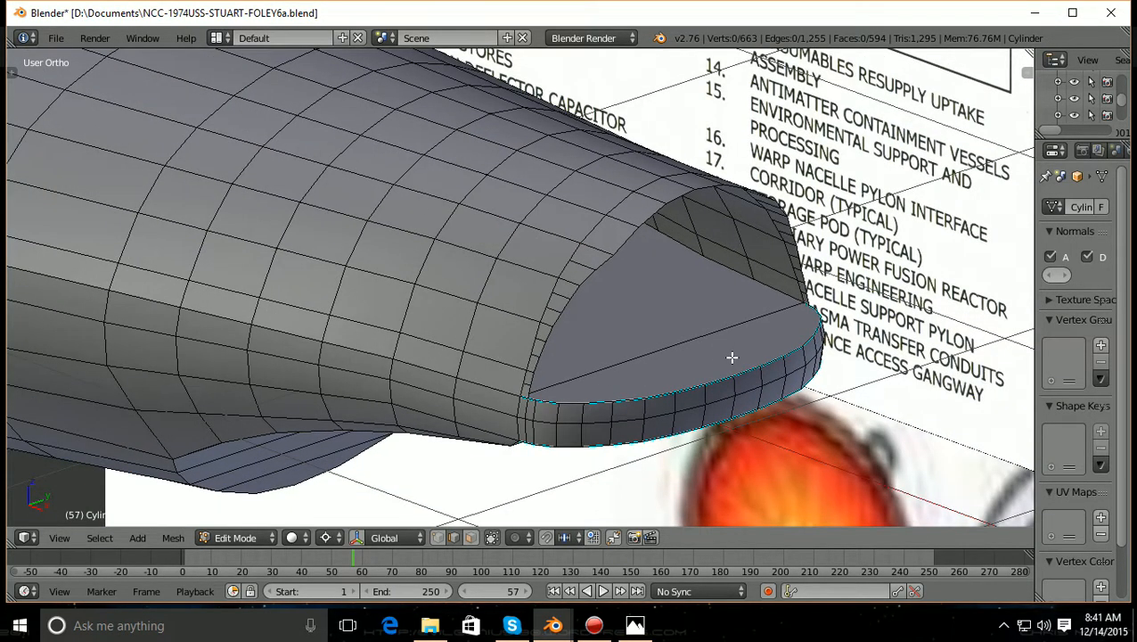
scroll(732, 356, "down", 2)
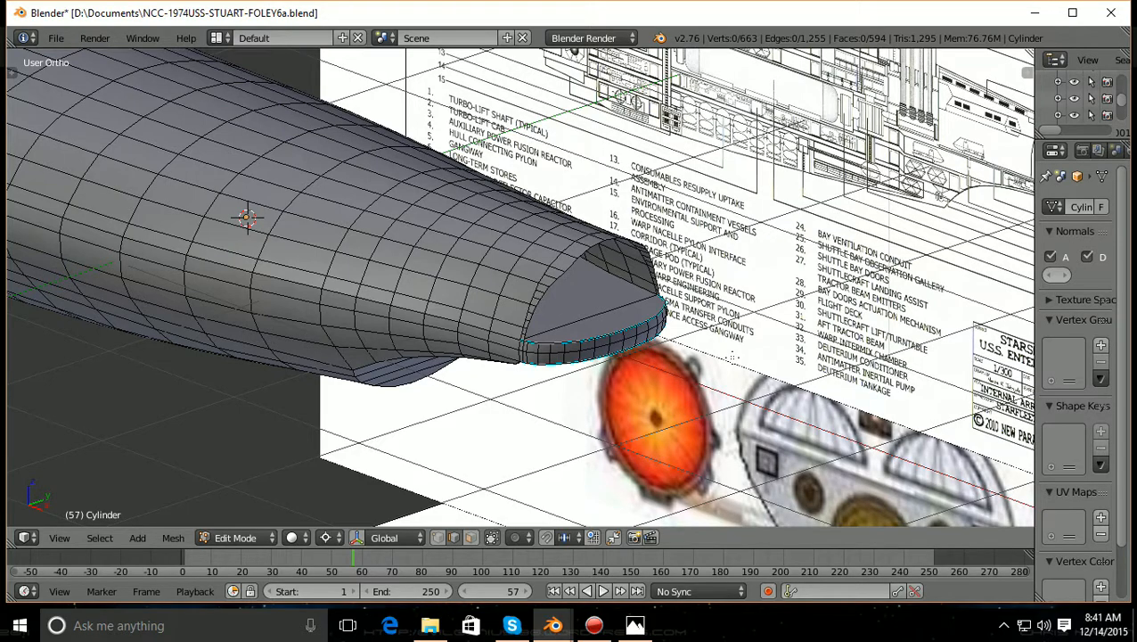
scroll(731, 356, "down", 2)
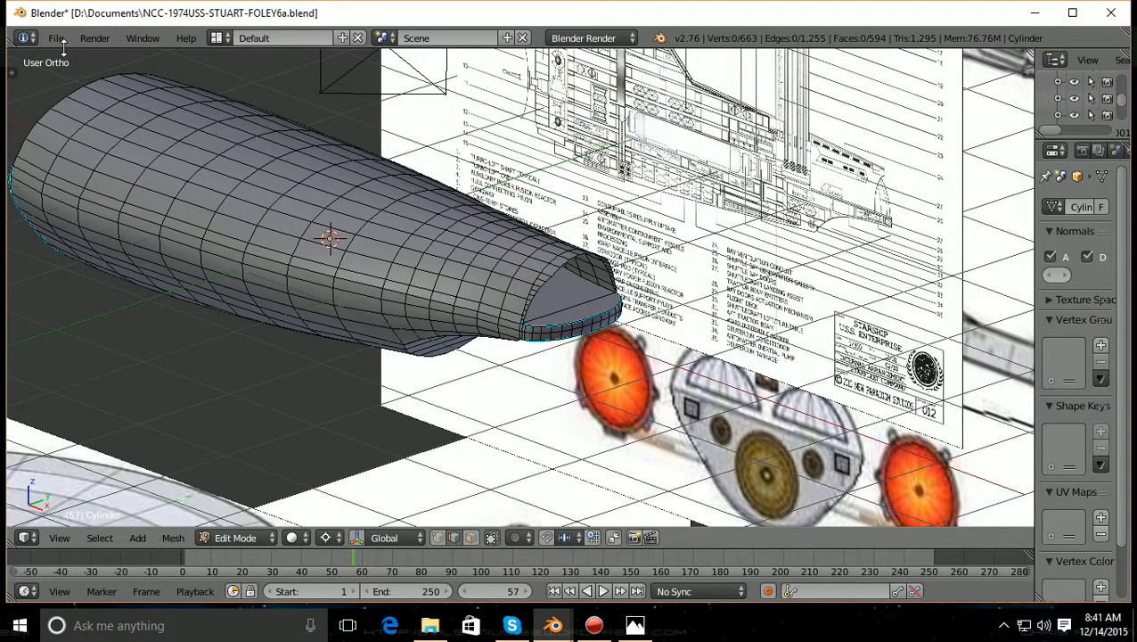
middle_click_drag(497, 217, 710, 280, "shift")
scroll(710, 280, "up", 3)
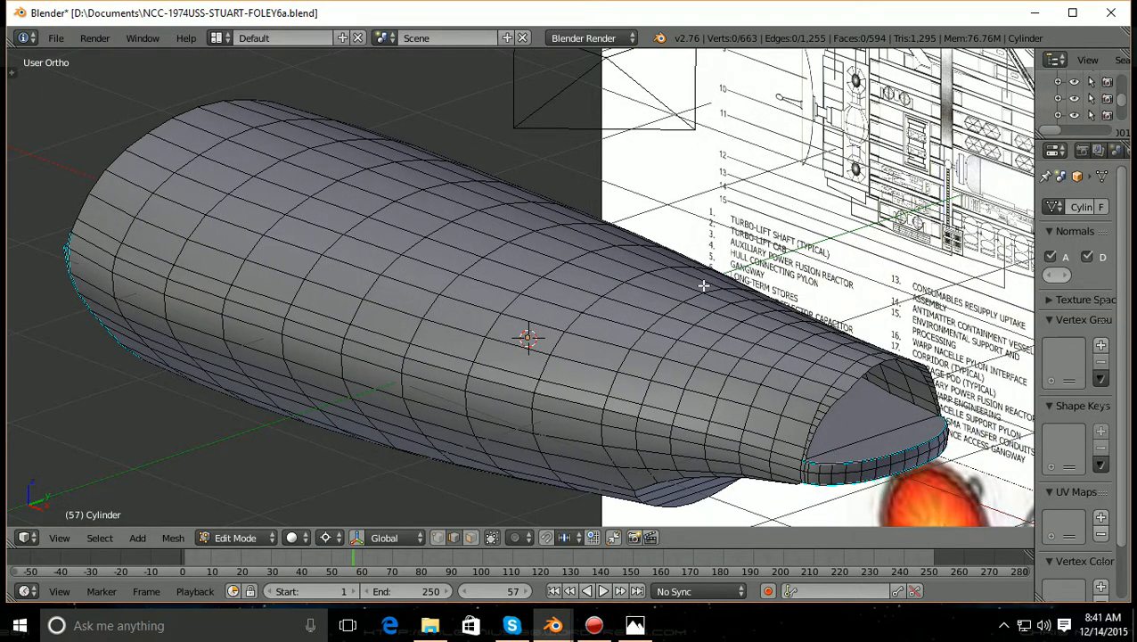
key("KP_1")
scroll(703, 286, "down", 1, "shift")
scroll(703, 286, "down", 4, "shift")
scroll(703, 286, "down", 1)
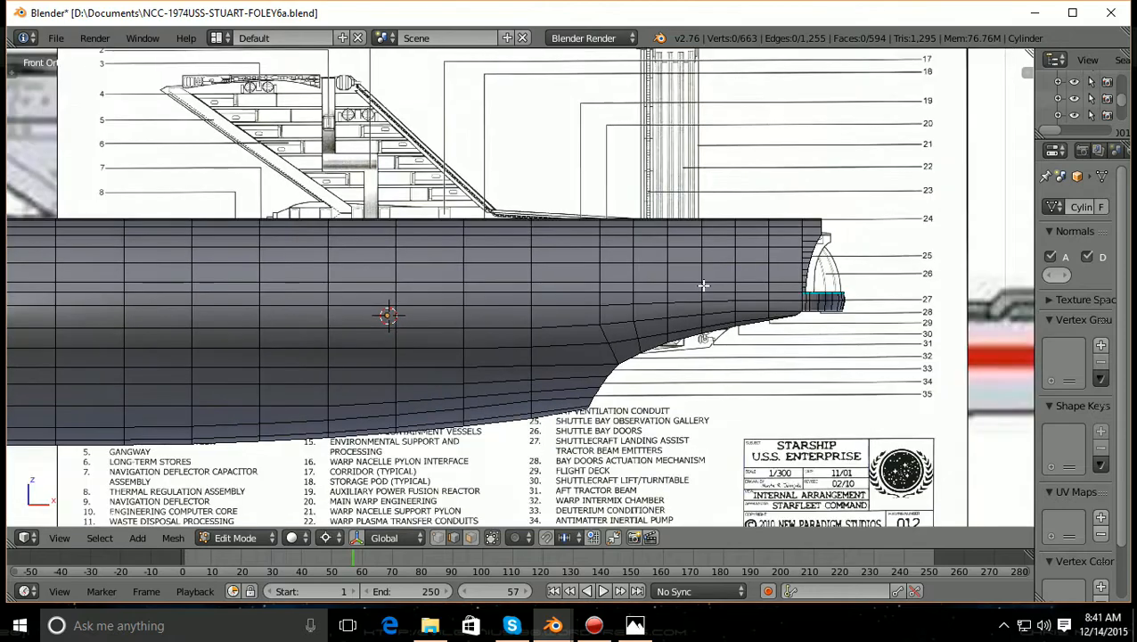
scroll(703, 286, "down", 5, "ctrl")
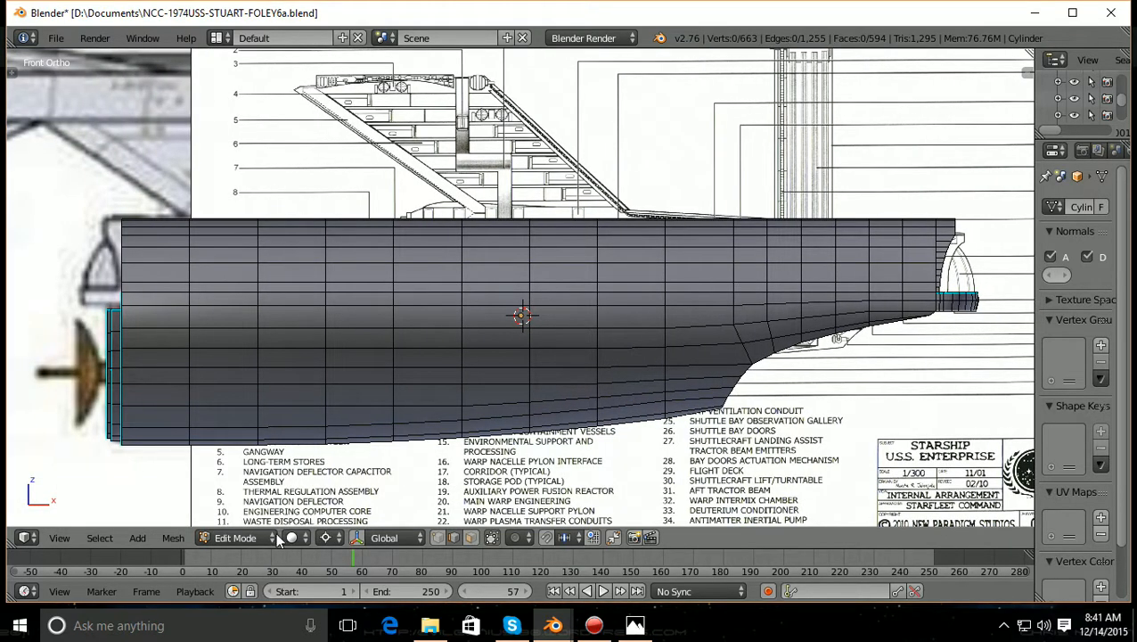
Switch the hull from Edit Mode to Object Mode and make the program window fullscreen
left_click(270, 537)
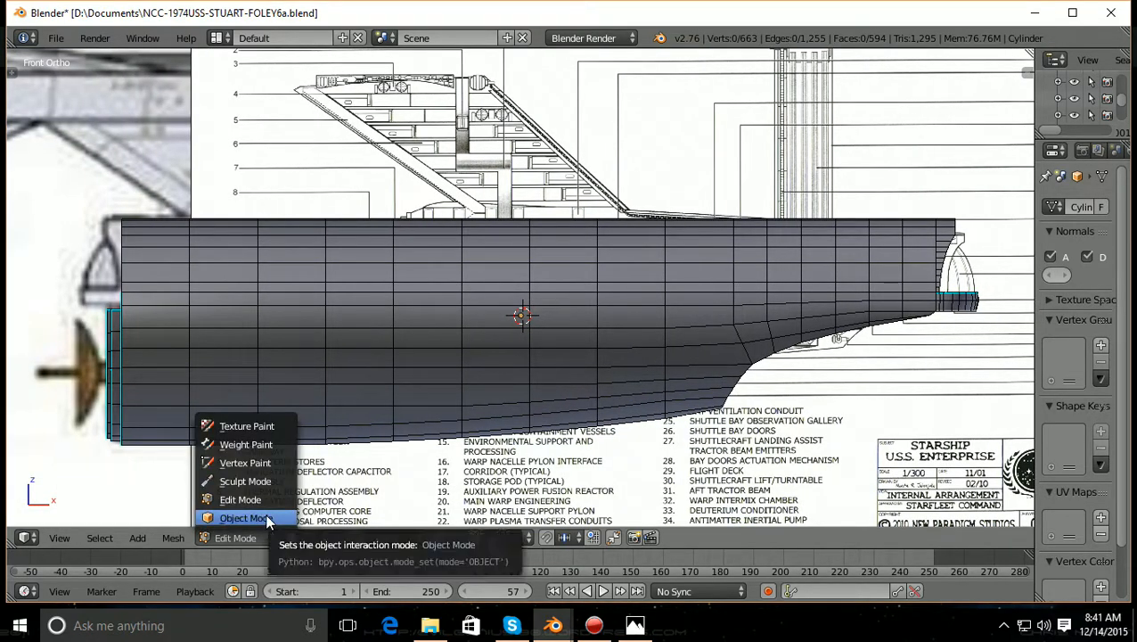
left_click(267, 518)
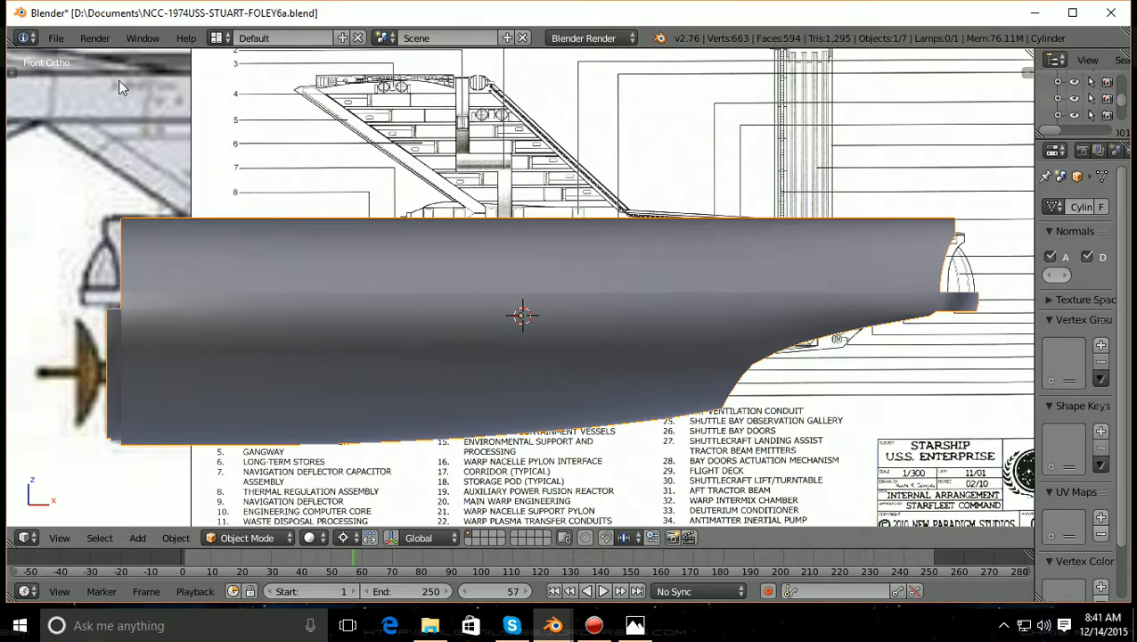
left_click(141, 41)
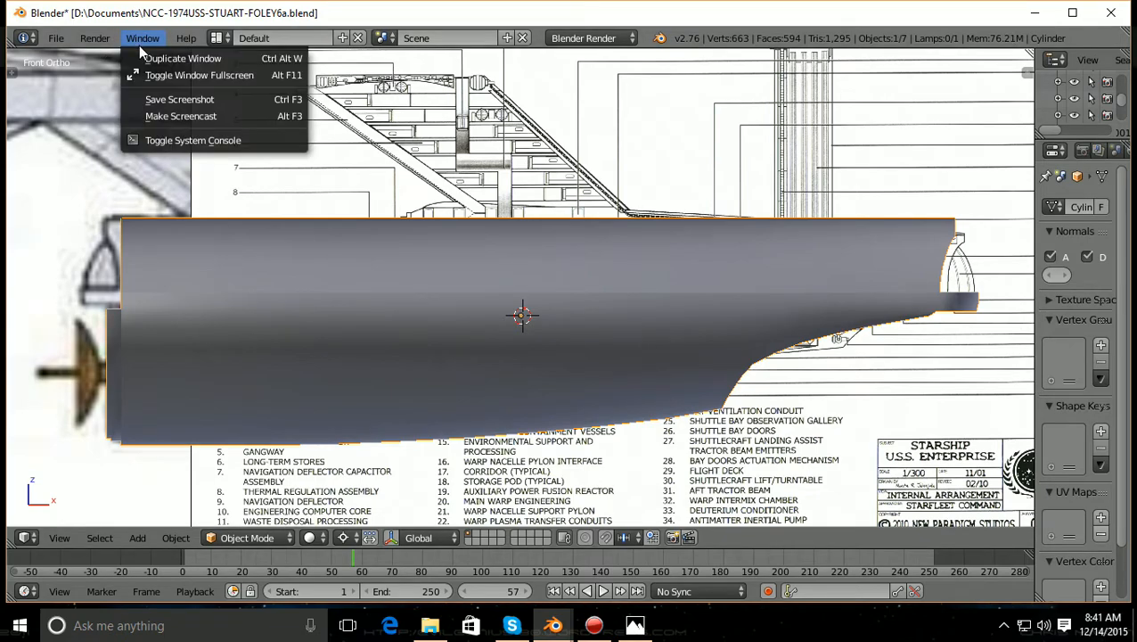
left_click(150, 75)
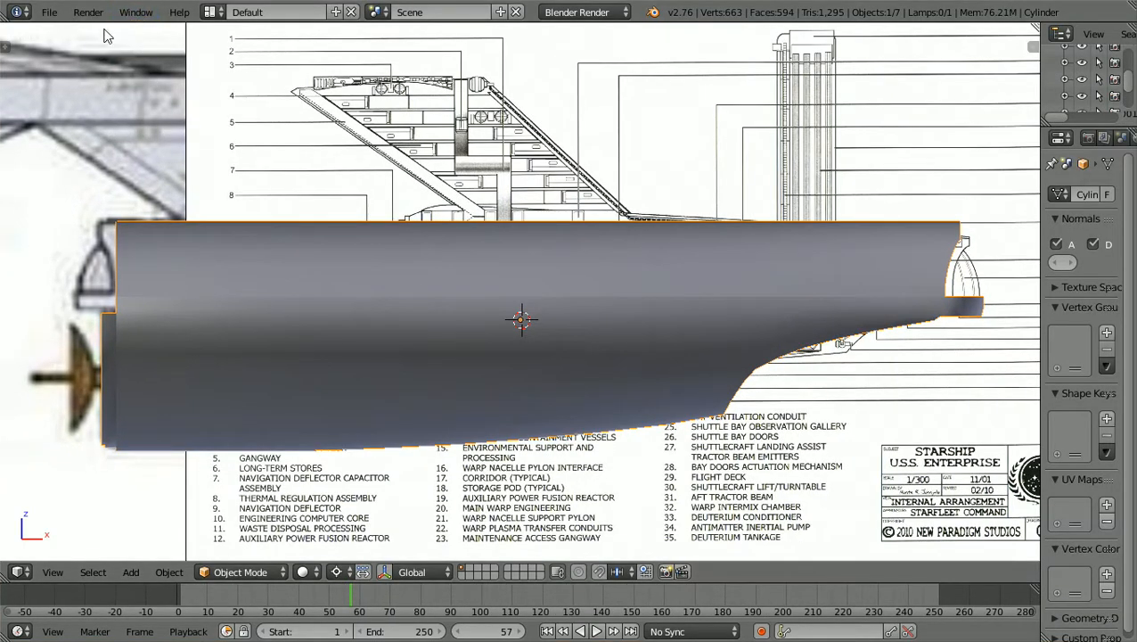
Save the project under the existing file name NCC-1974USS-STUART-FOLEY6a.blend in D:\Documents
left_click(49, 12)
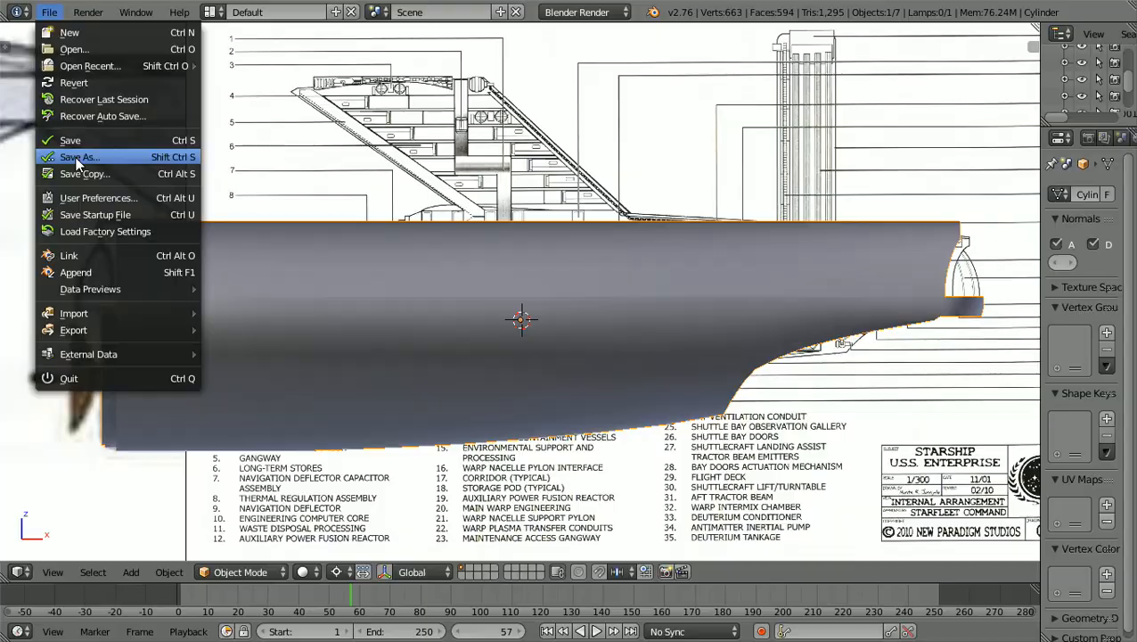
left_click(75, 156)
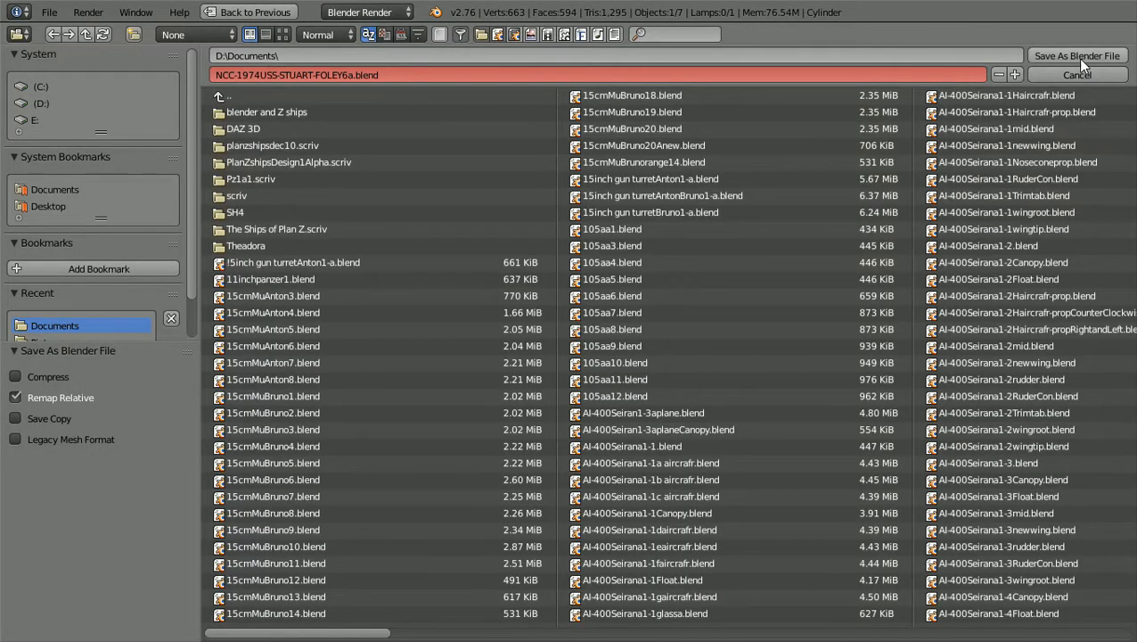
left_click(1077, 58)
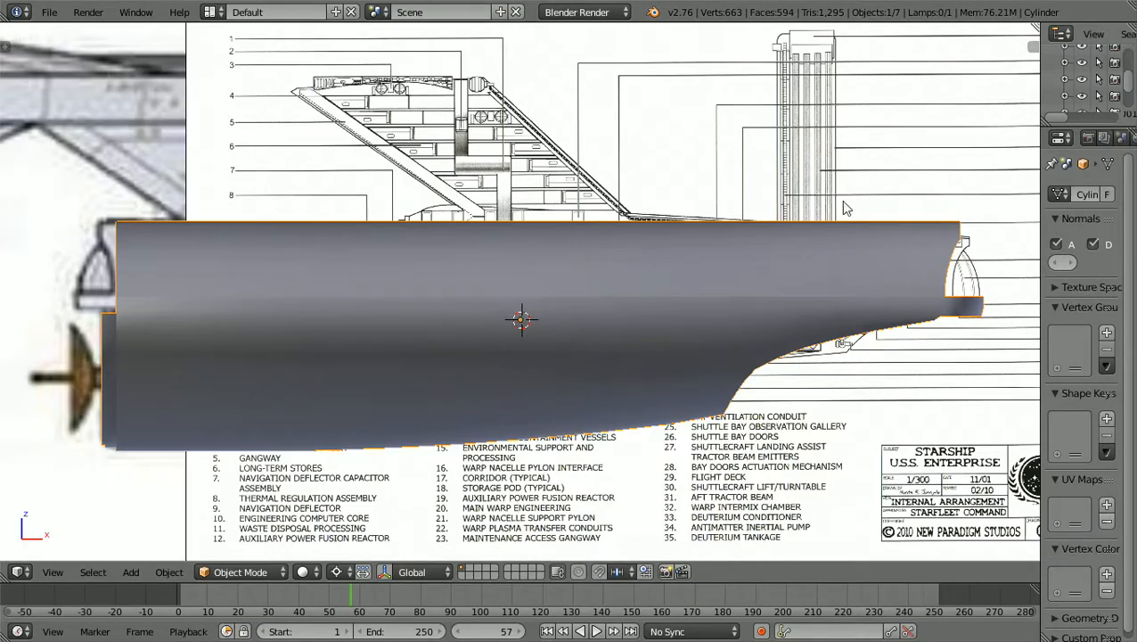
Examine the blueprint's front elevation of the ship in top view, around the nacelles and the arched openings in the hull's end
scroll(796, 230, "down", 8)
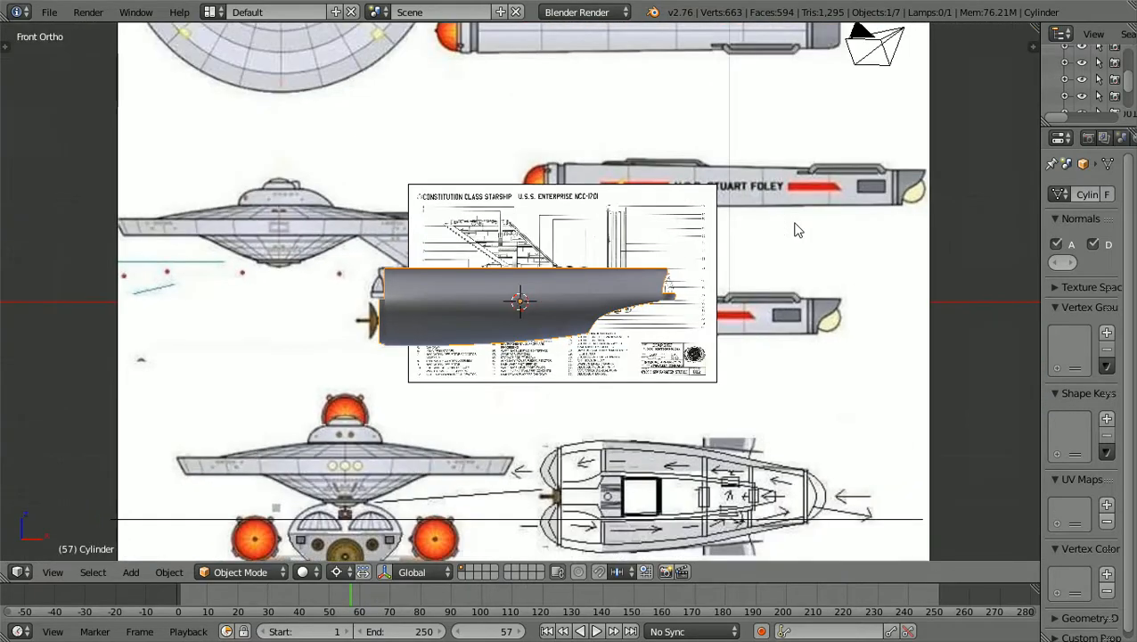
key("KP_7")
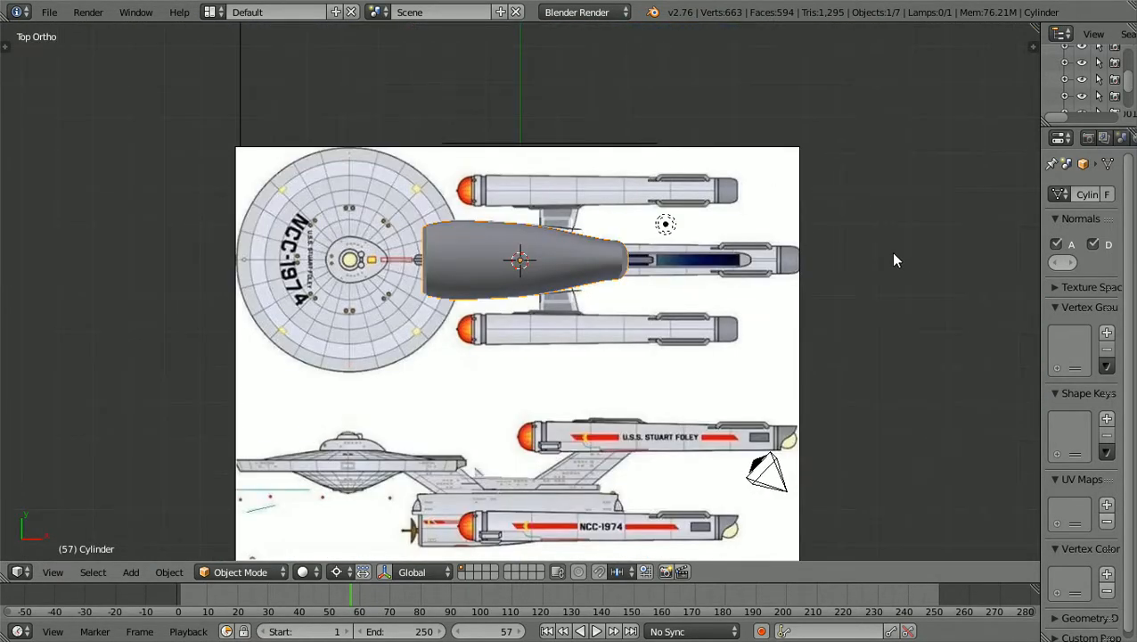
scroll(896, 260, "down", 6, "shift")
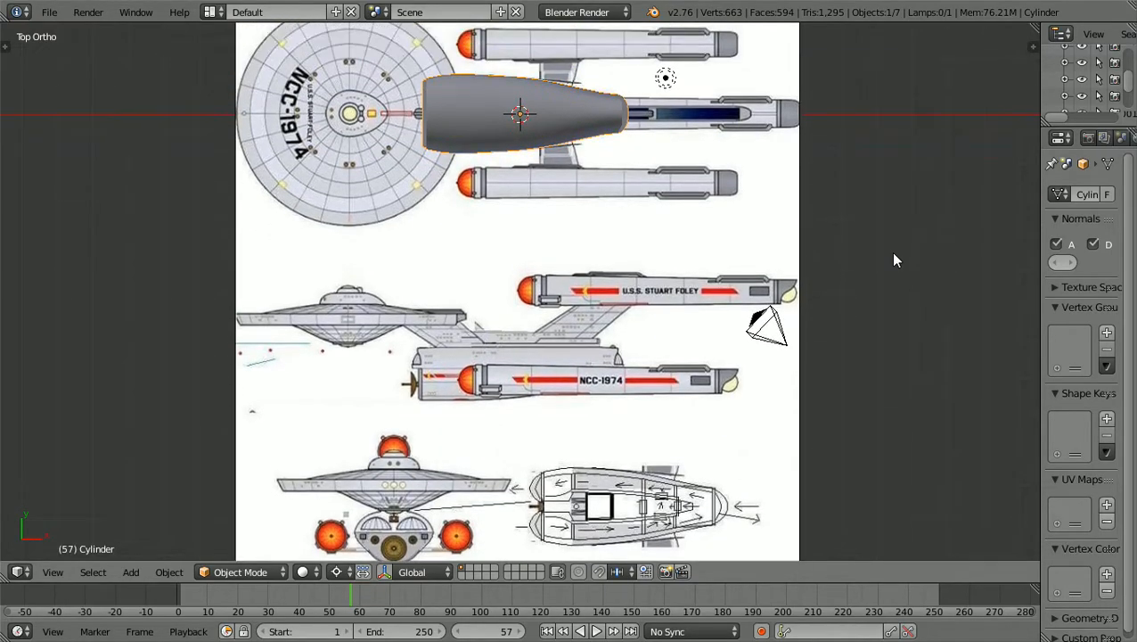
scroll(896, 260, "down", 3, "shift")
scroll(895, 260, "down", 3, "shift")
scroll(895, 260, "up", 2)
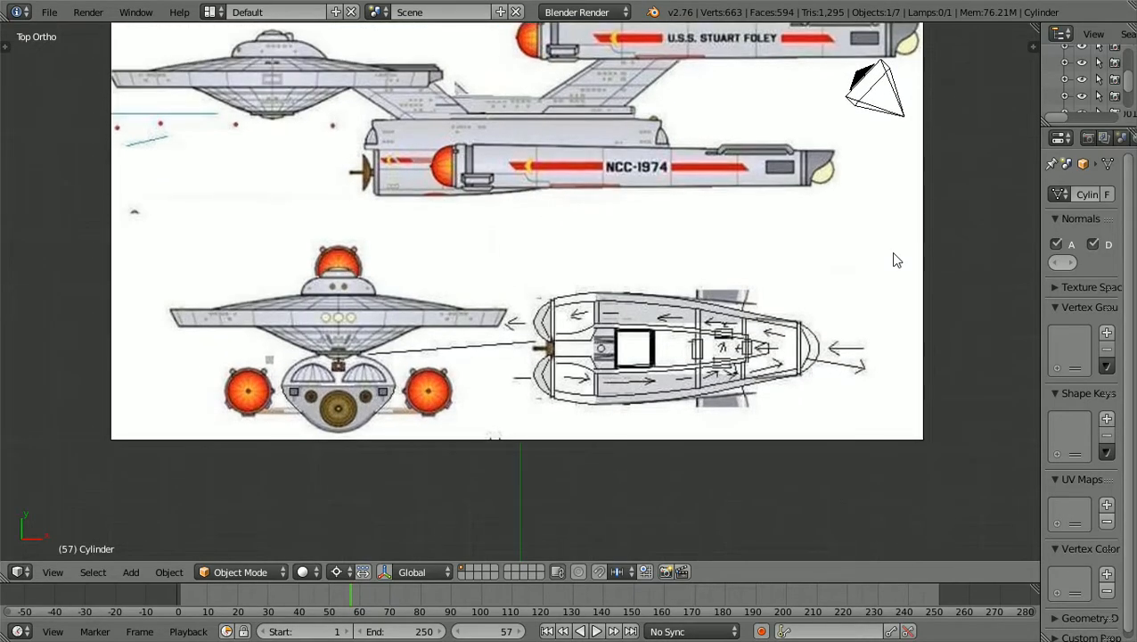
scroll(896, 261, "down", 2, "shift")
scroll(896, 260, "left", 5, "ctrl")
scroll(895, 261, "up", 2)
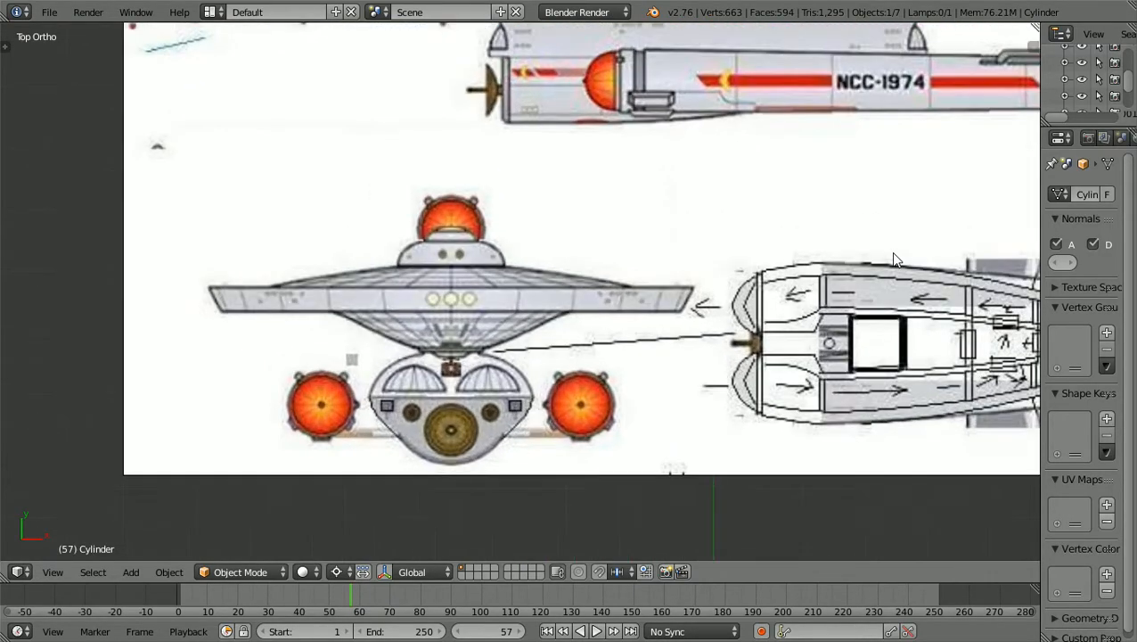
scroll(894, 256, "up", 2)
scroll(894, 256, "down", 2)
scroll(893, 256, "right", 2, "ctrl")
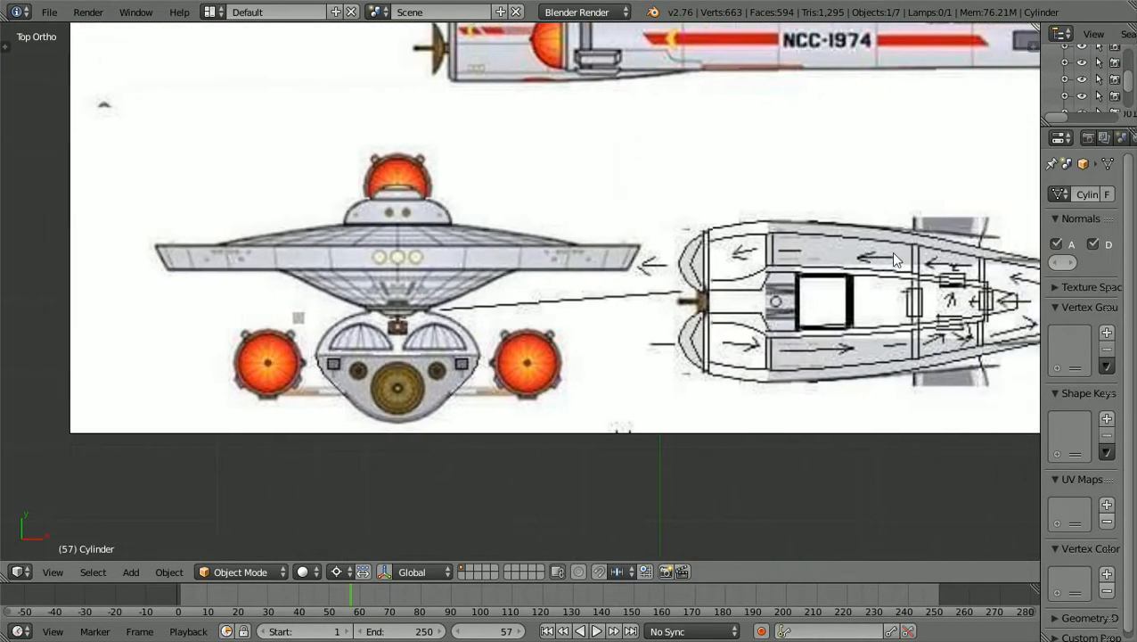
scroll(895, 256, "left", 4, "ctrl")
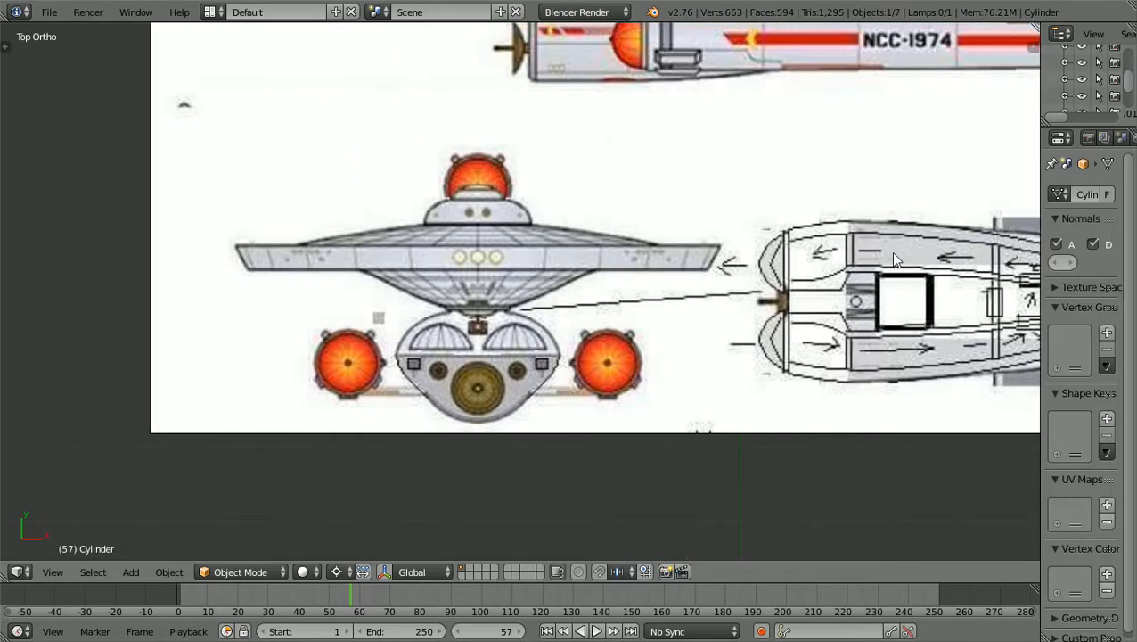
scroll(895, 257, "down", 3, "shift")
scroll(895, 257, "up", 3)
scroll(894, 255, "up", 1, "ctrl")
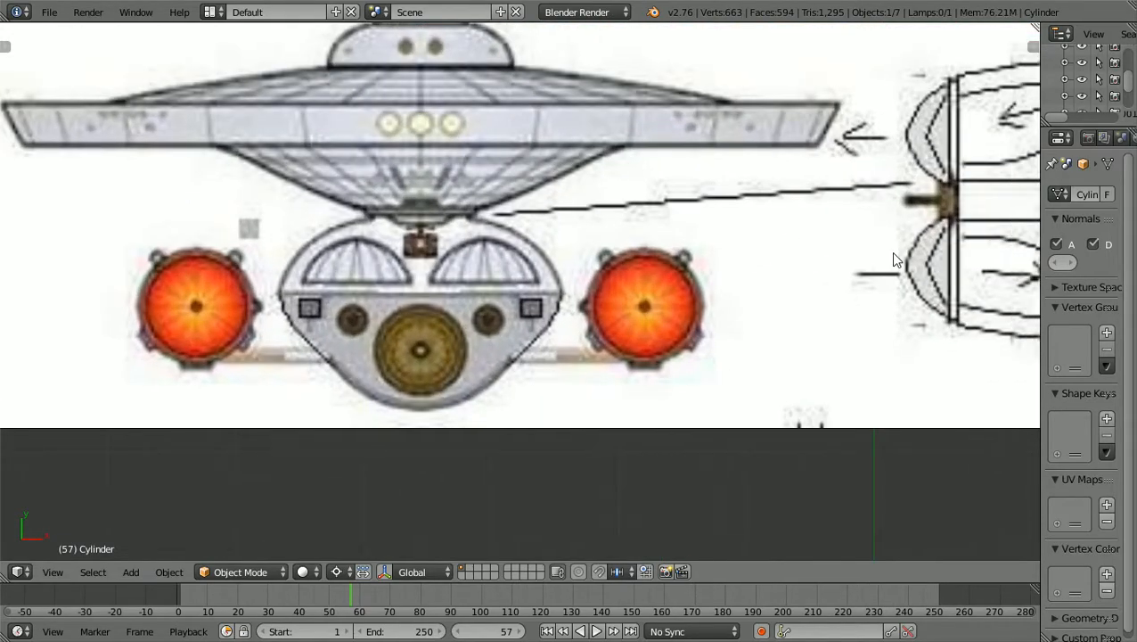
scroll(894, 256, "down", 2)
scroll(894, 256, "up", 1)
scroll(893, 256, "up", 1, "shift")
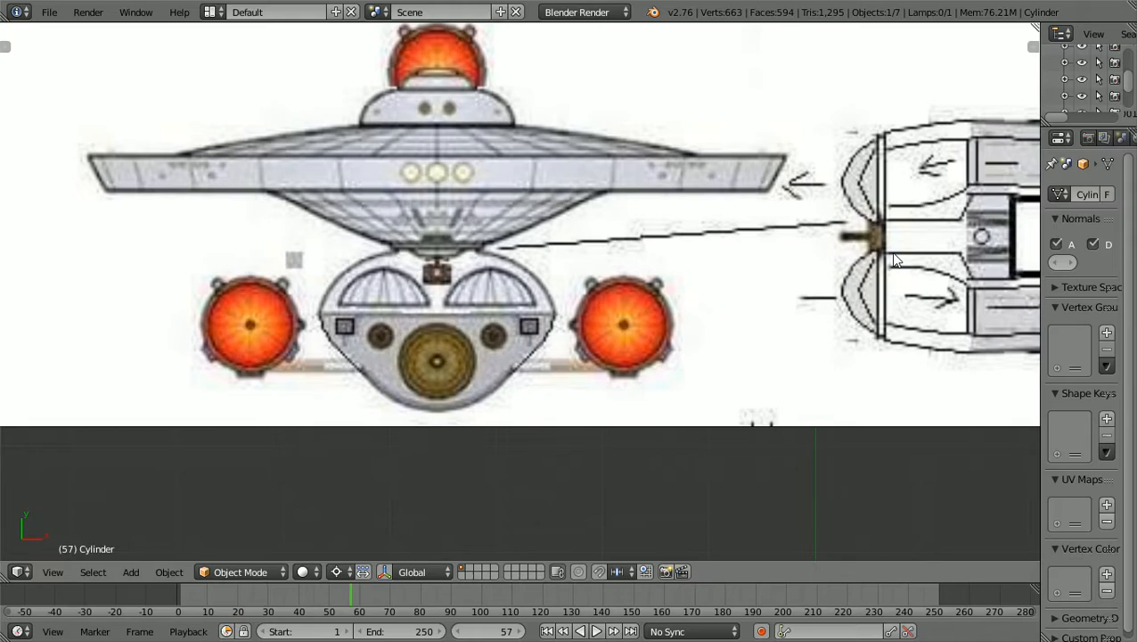
Compare the blueprint's front elevation with the arrow-marked plan of the hull's interior beside it
scroll(891, 263, "down", 3)
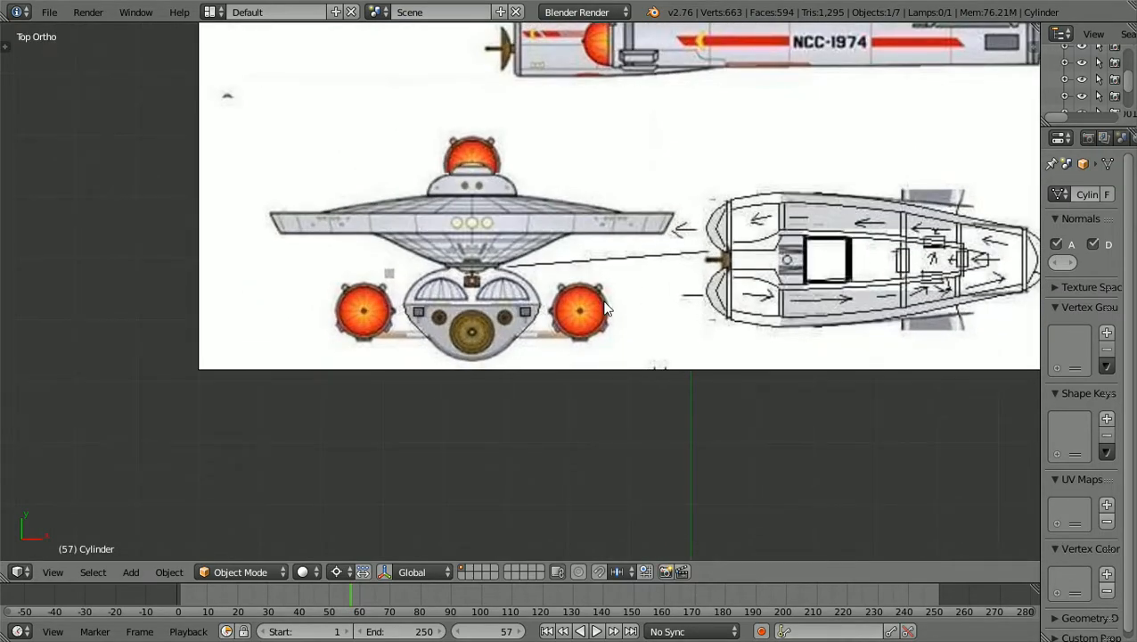
scroll(840, 258, "down", 1)
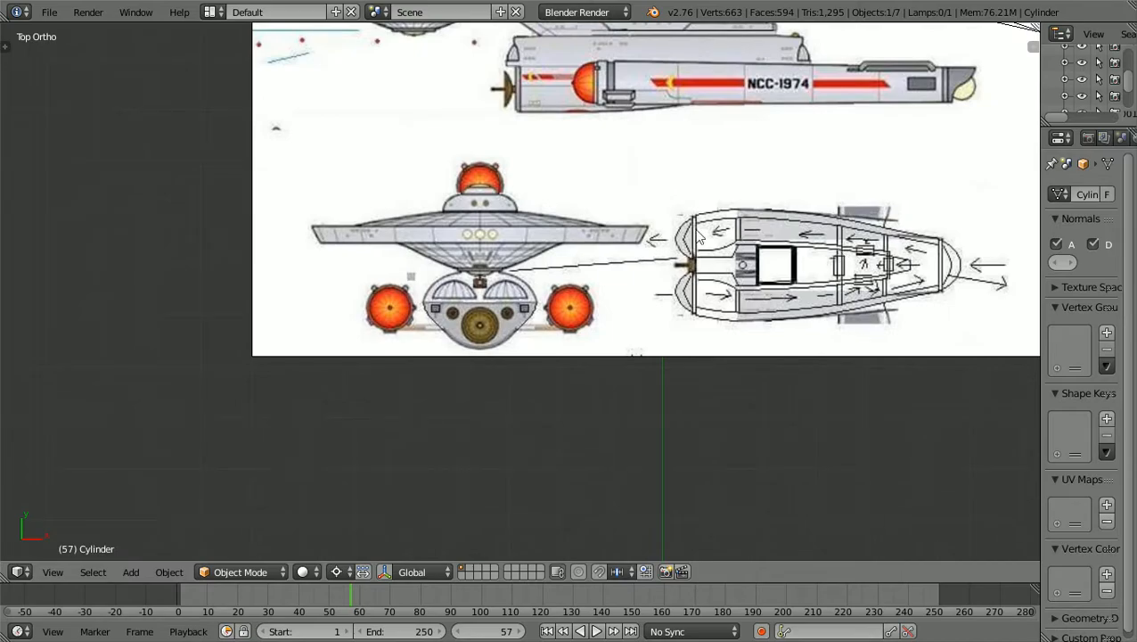
scroll(862, 263, "up", 1)
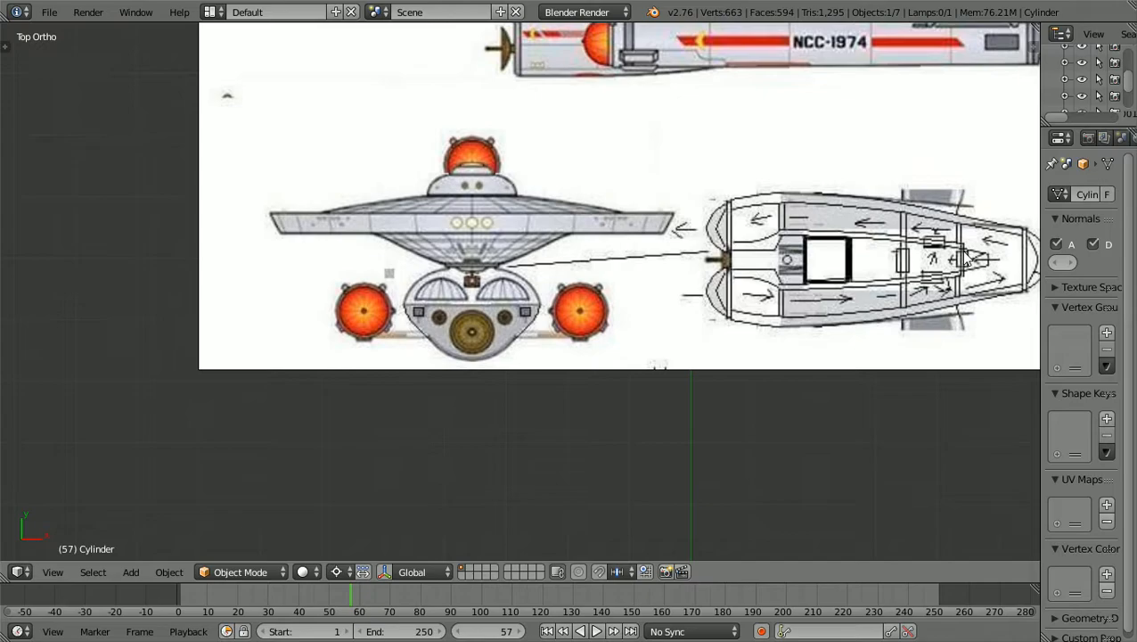
scroll(967, 258, "up", 2, "ctrl")
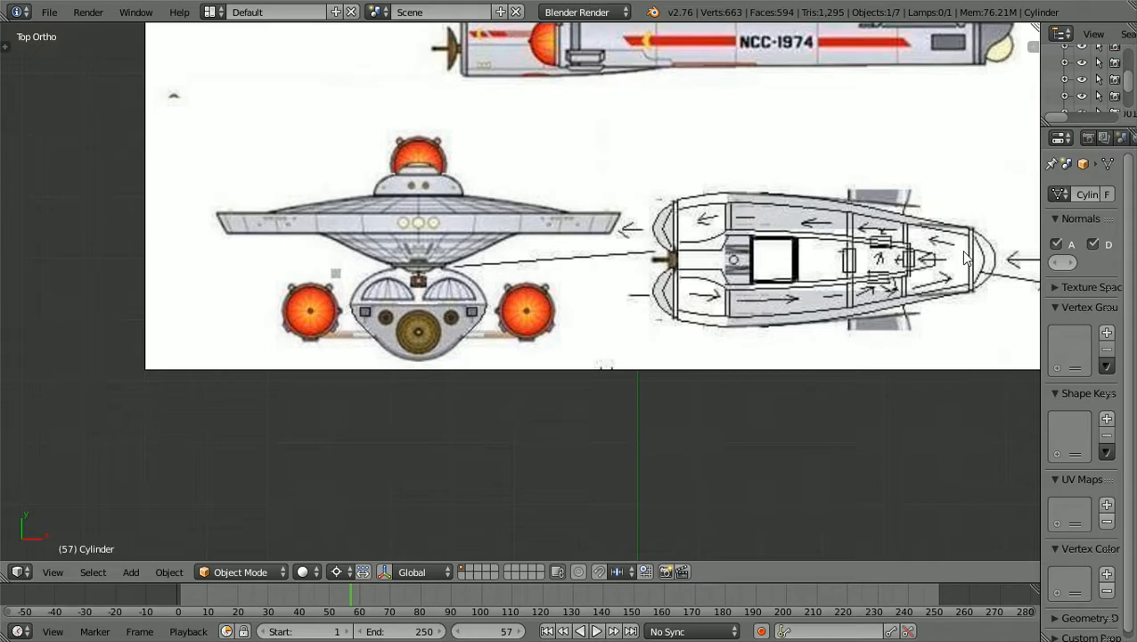
scroll(961, 249, "up", 1)
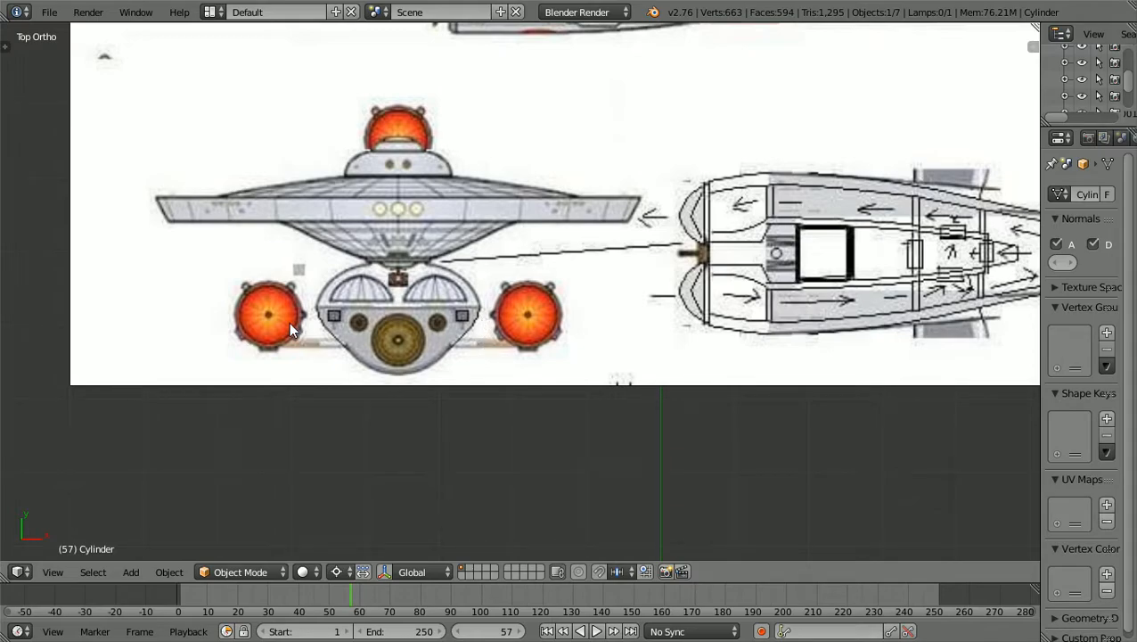
scroll(288, 321, "down", 2)
scroll(363, 347, "up", 1)
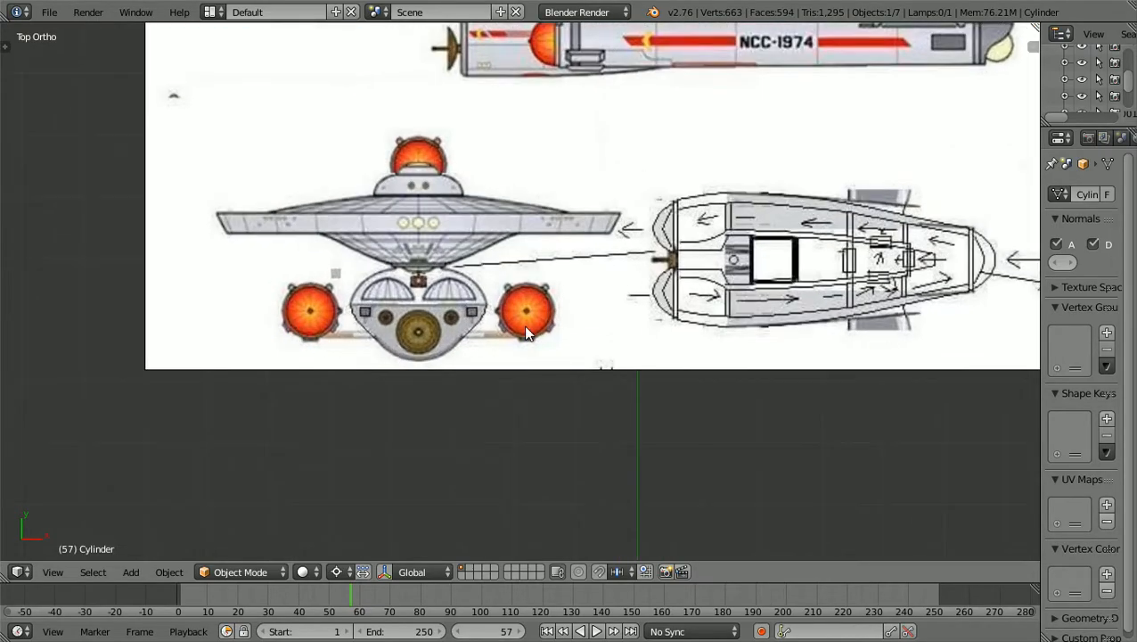
Examine the hull model from above against the blueprint's plan view of the saucer, pylons and nacelles
scroll(680, 204, "down", 4)
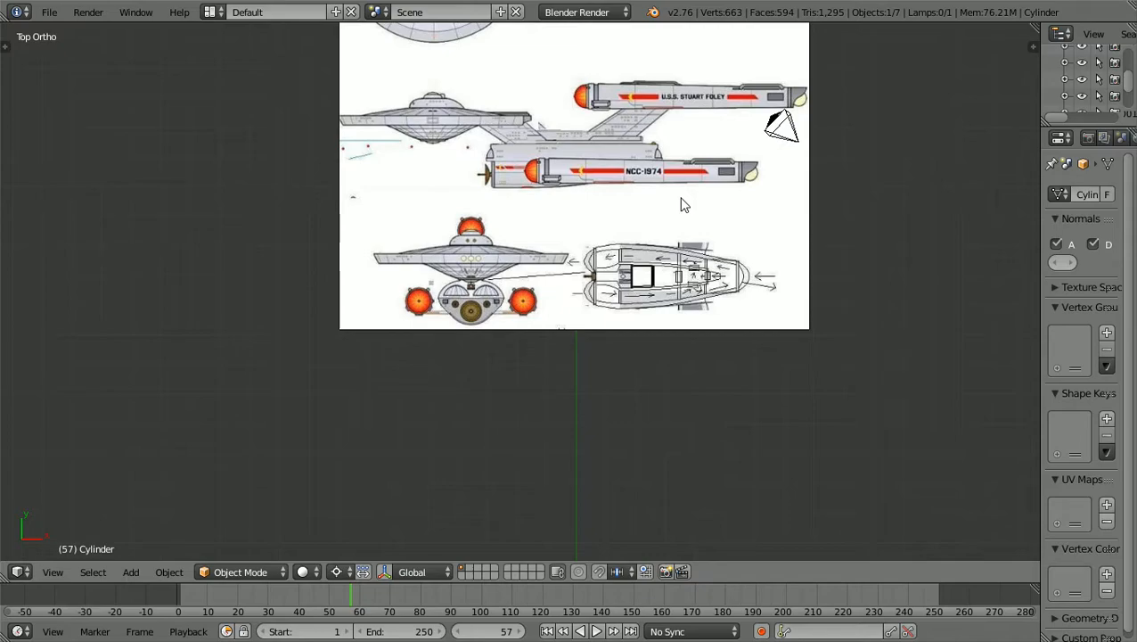
scroll(680, 205, "down", 2)
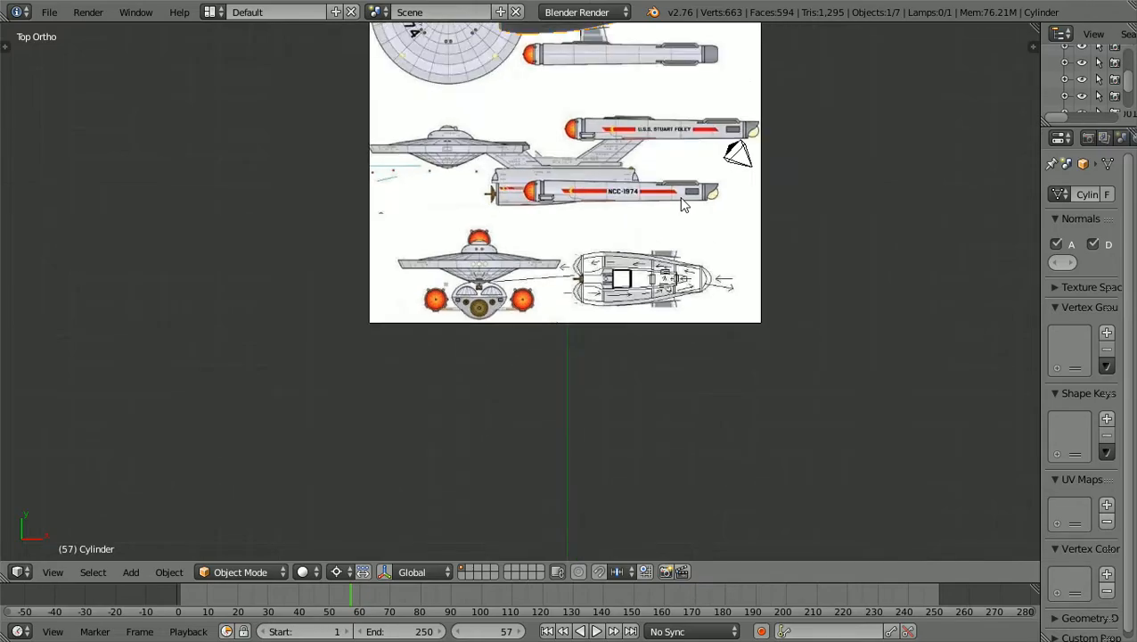
scroll(681, 202, "up", 4, "shift")
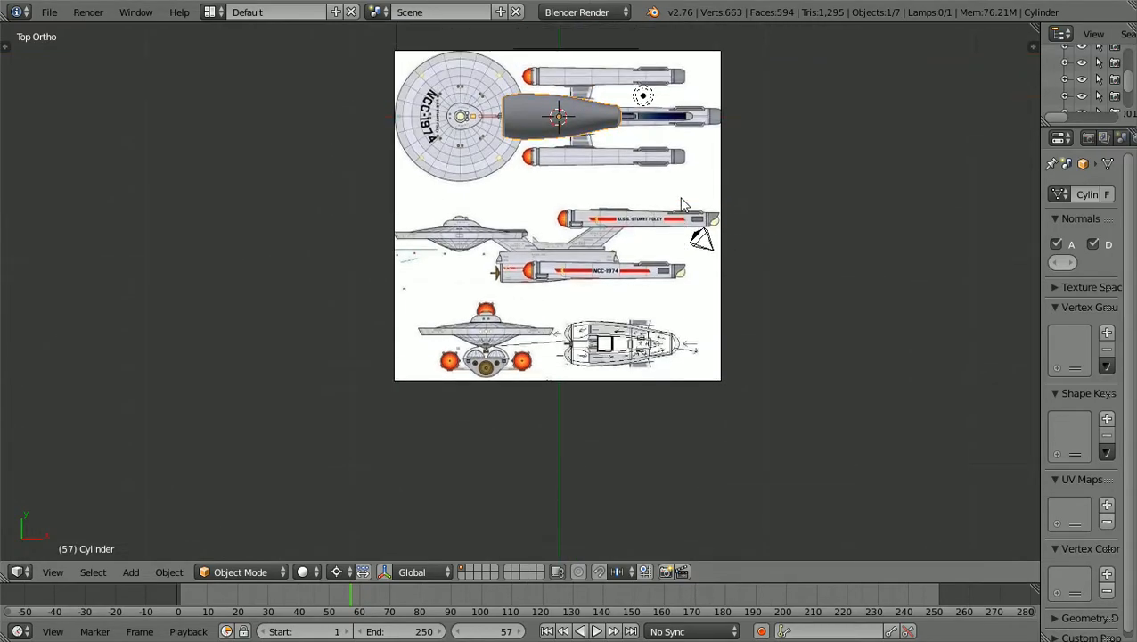
scroll(681, 202, "up", 4)
scroll(680, 204, "up", 4, "shift")
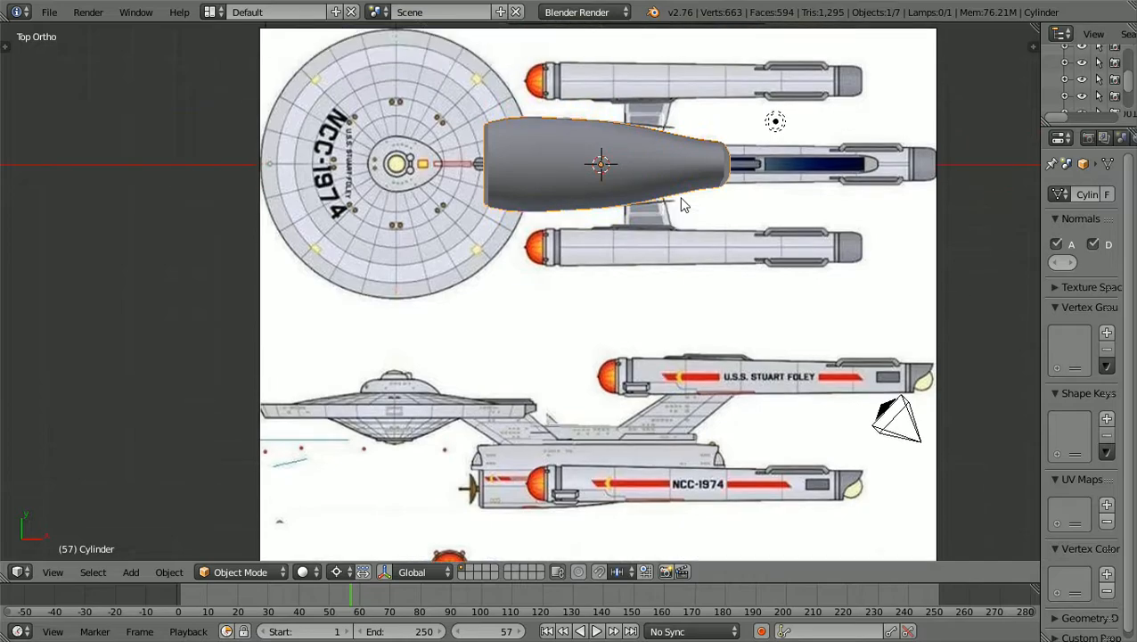
scroll(681, 204, "up", 2, "ctrl")
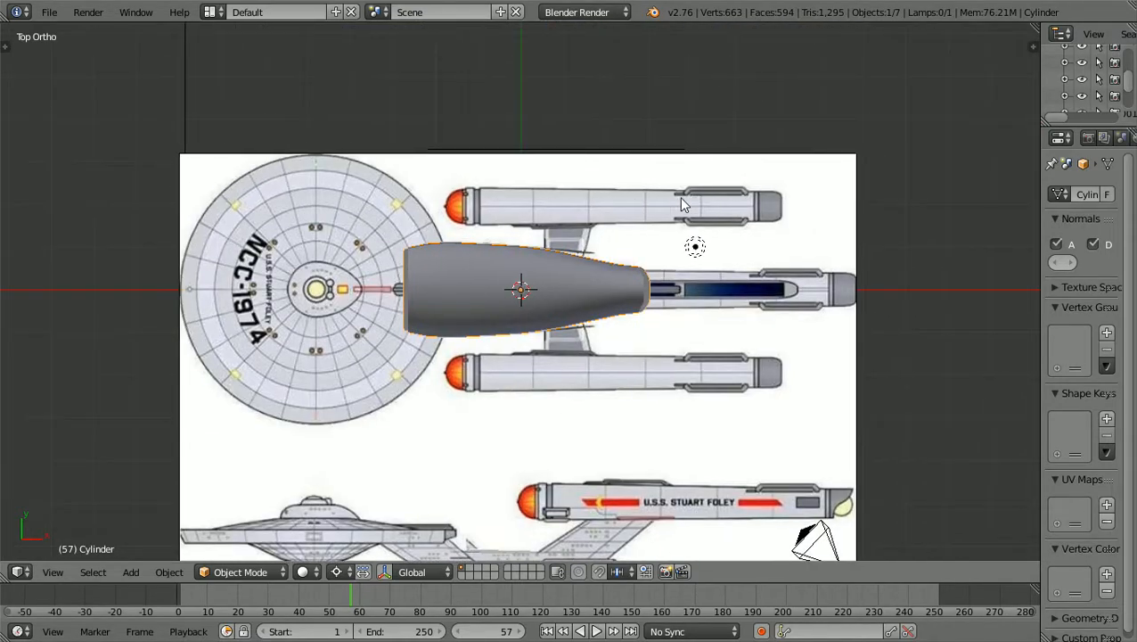
scroll(681, 204, "down", 2, "shift")
scroll(681, 204, "up", 1)
scroll(681, 204, "up", 2, "shift")
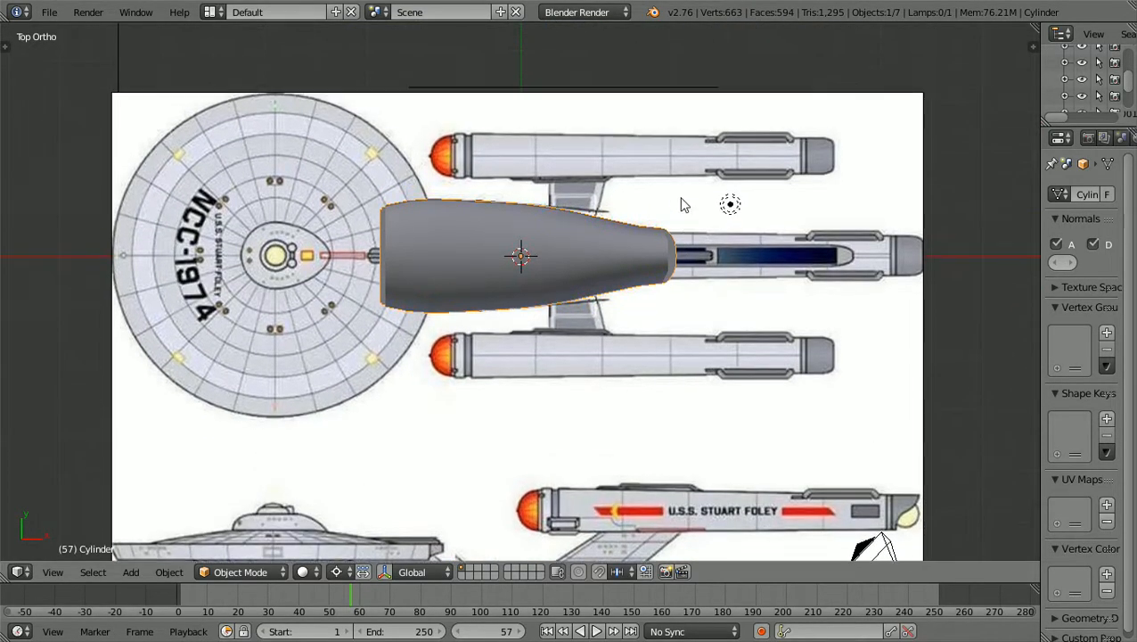
scroll(681, 204, "down", 1, "shift")
scroll(681, 204, "up", 1)
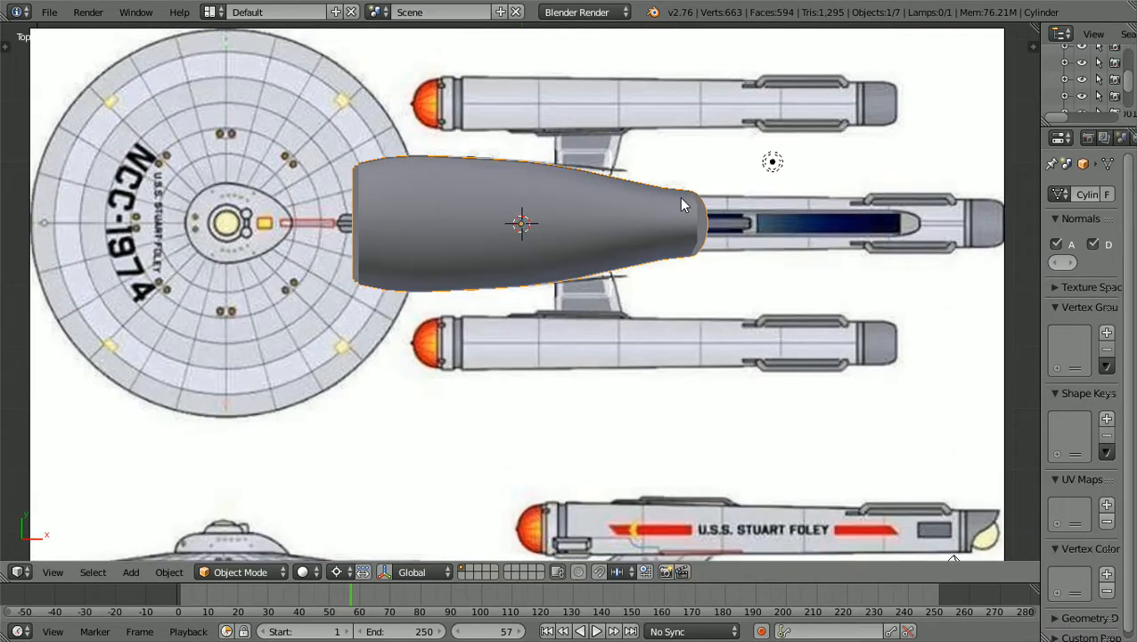
scroll(681, 204, "up", 1, "shift")
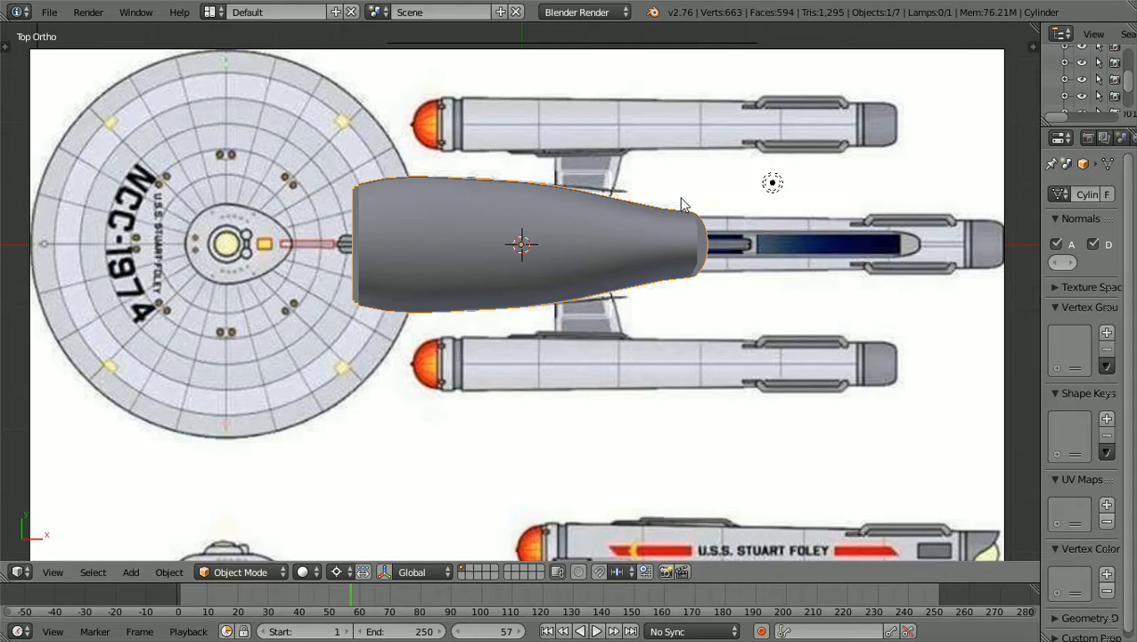
scroll(647, 215, "down", 3)
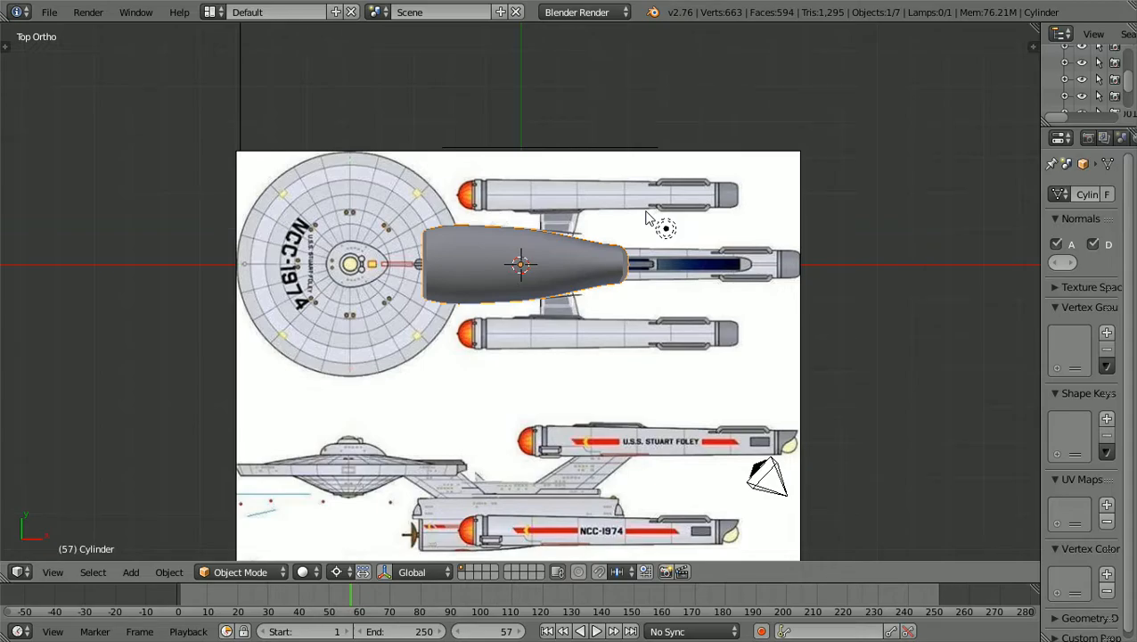
Examine the hull model in front view against the cutaway drawing and the ship's side elevation on the blueprint
key("KP_1")
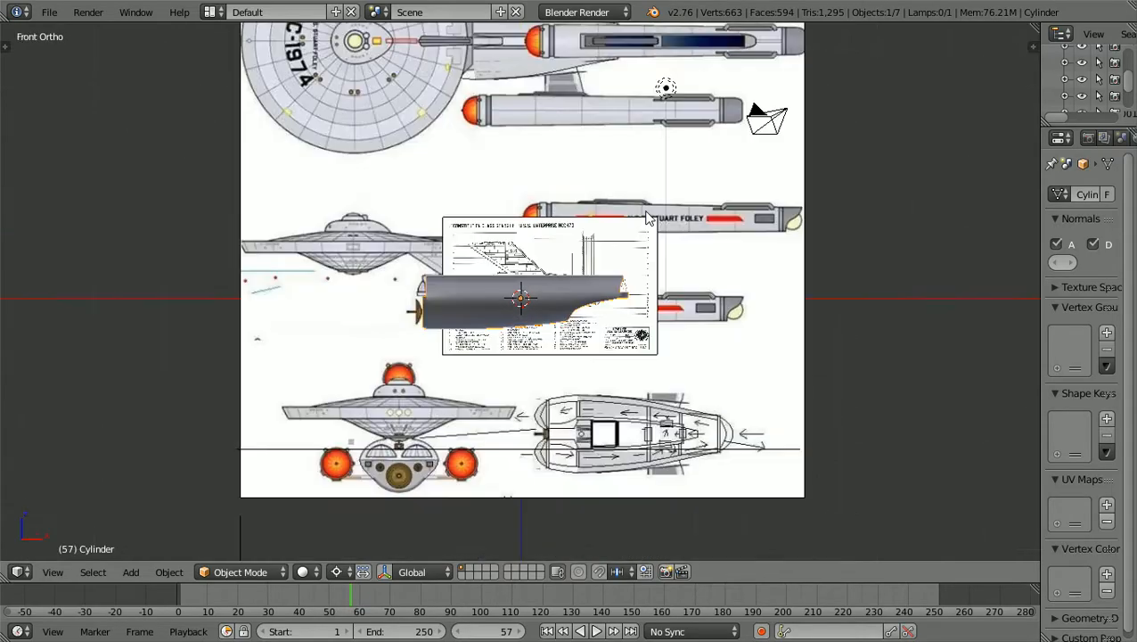
scroll(647, 216, "up", 4)
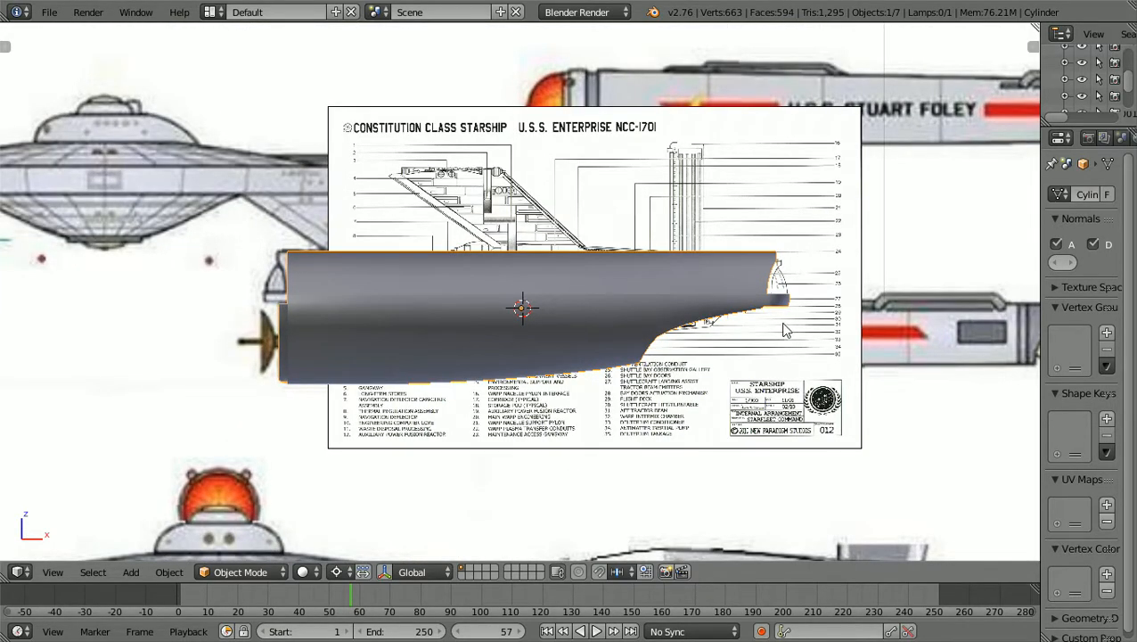
scroll(785, 330, "down", 1)
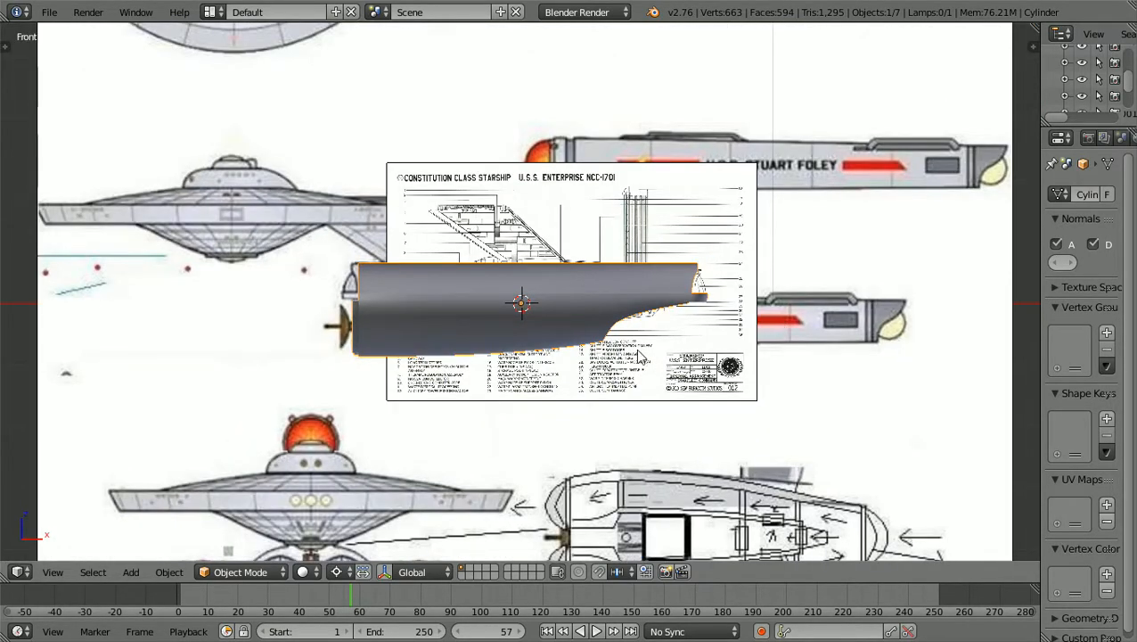
scroll(644, 358, "down", 1)
scroll(638, 356, "up", 1)
scroll(638, 357, "down", 3)
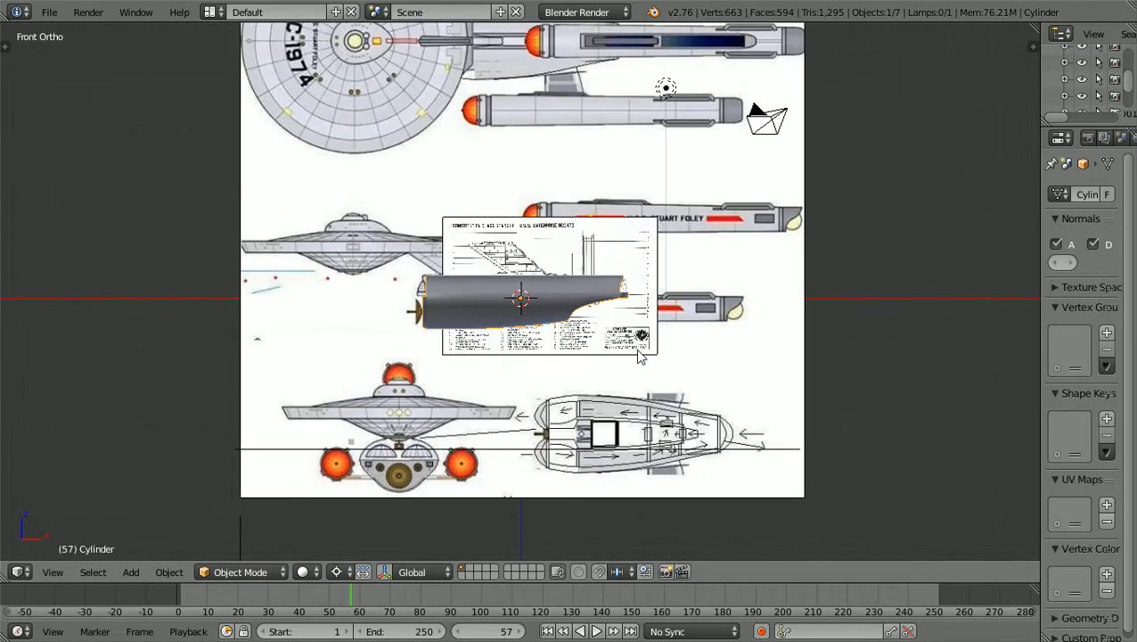
scroll(638, 356, "up", 2)
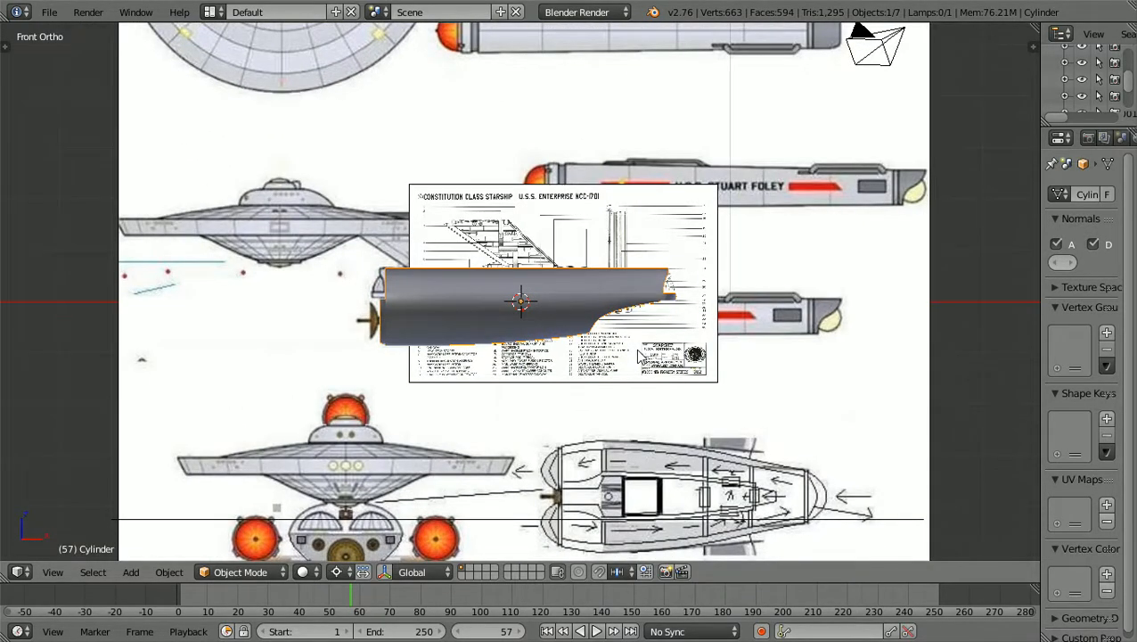
scroll(638, 356, "down", 2)
scroll(638, 356, "up", 1)
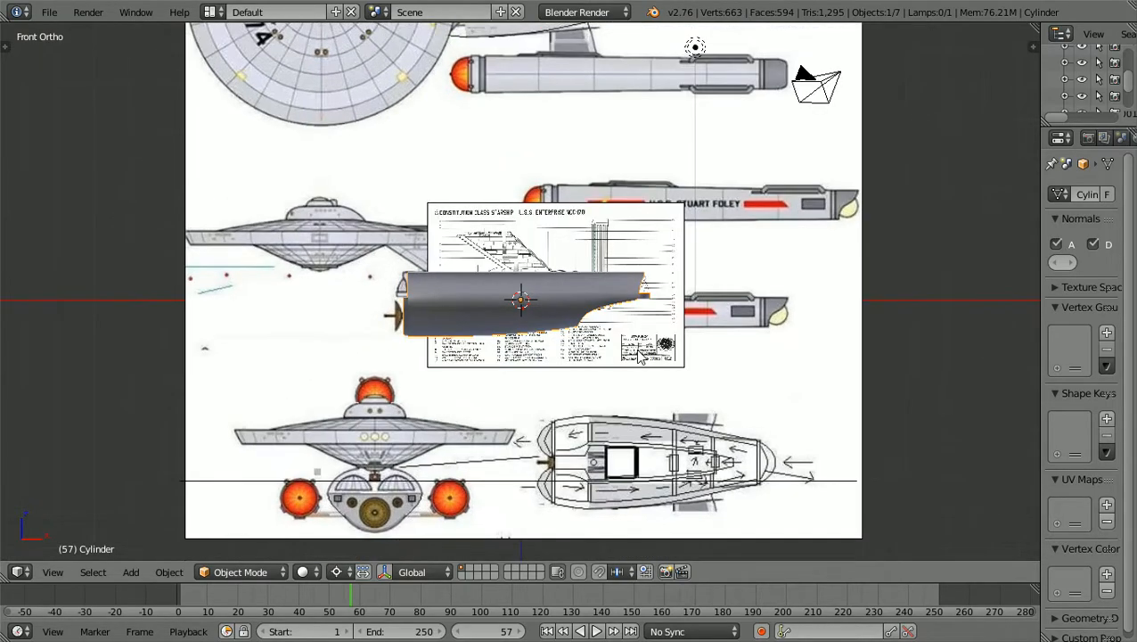
scroll(638, 355, "up", 2, "shift")
scroll(638, 357, "down", 1)
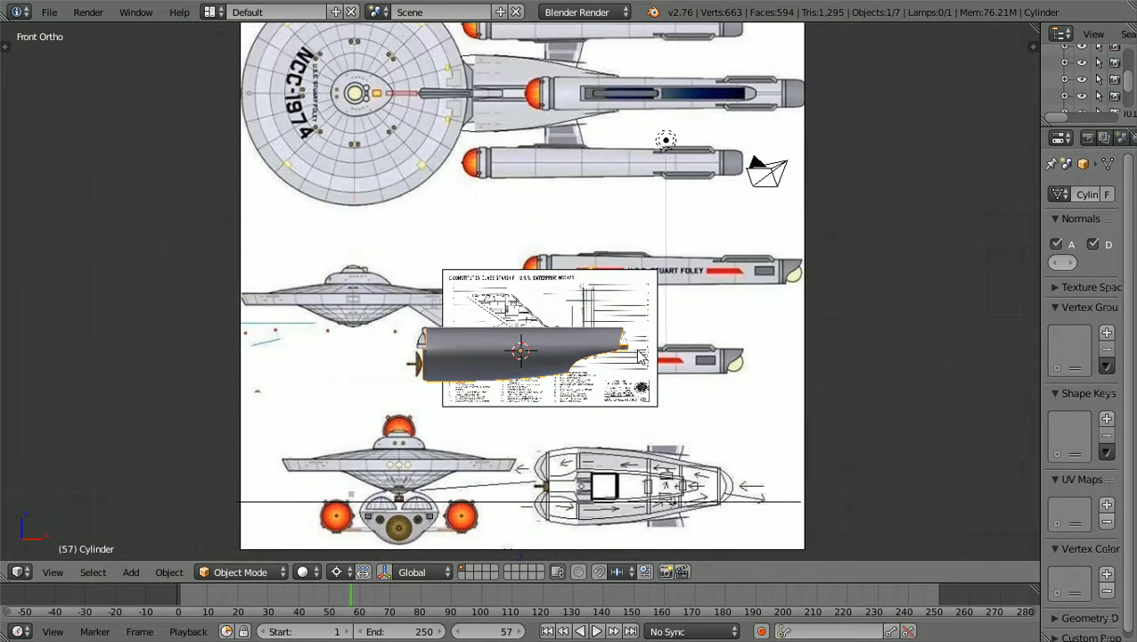
scroll(638, 356, "up", 1, "shift")
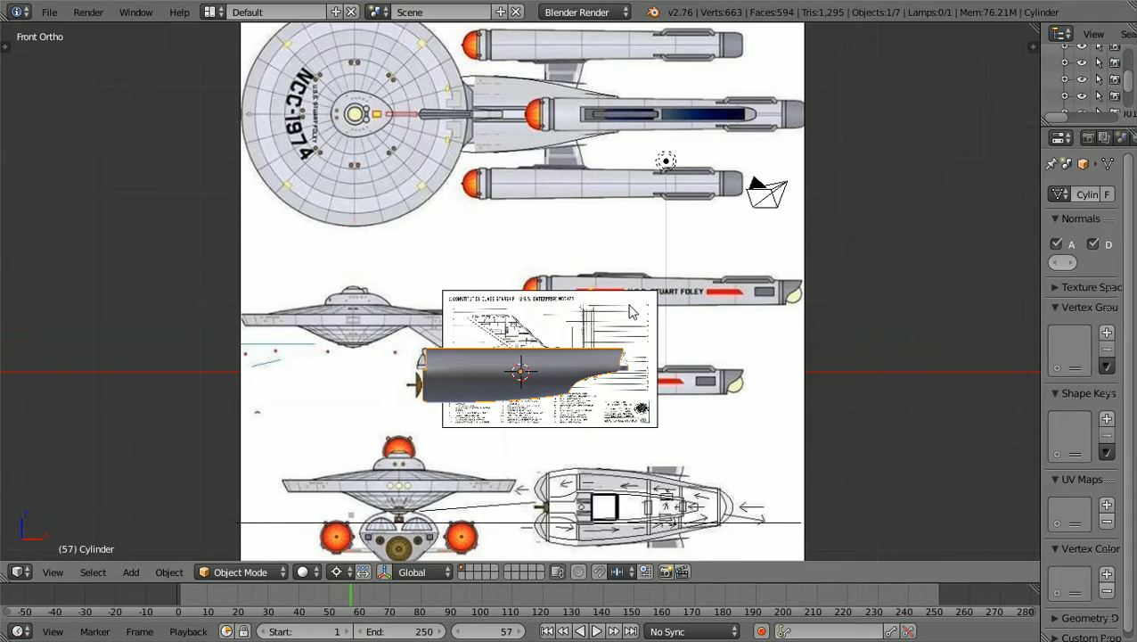
Examine the blueprint's front elevation and the arrow-marked interior plan below the hull model in front view
scroll(630, 312, "down", 2)
scroll(630, 310, "up", 1)
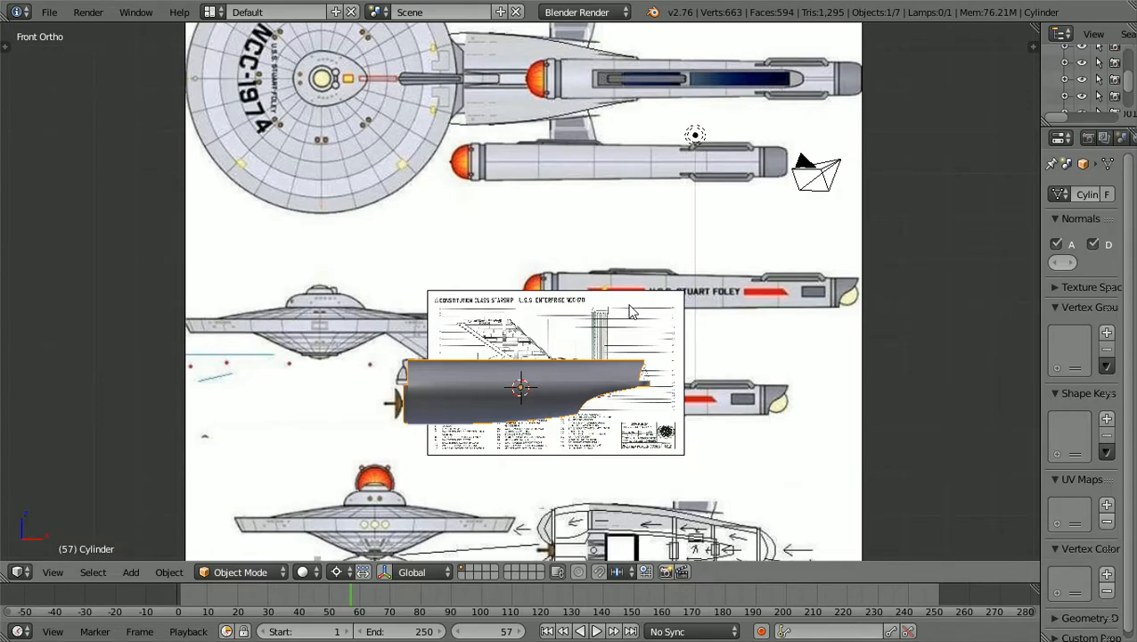
key("Down")
scroll(629, 311, "down", 4)
scroll(629, 311, "up", 2)
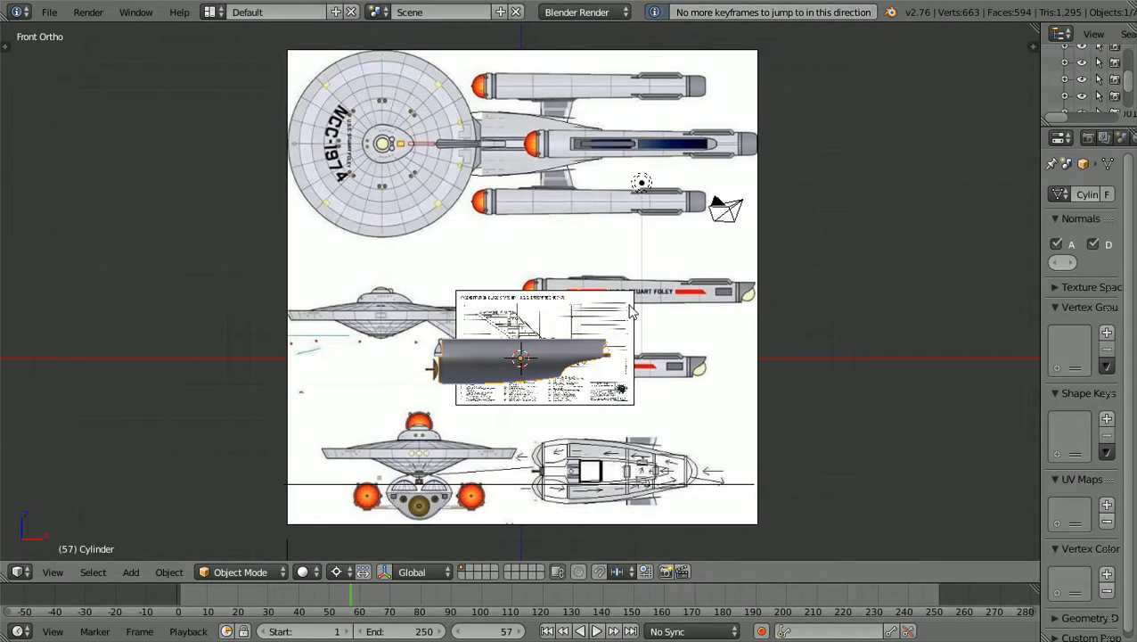
scroll(630, 311, "down", 4, "shift")
scroll(629, 311, "up", 5)
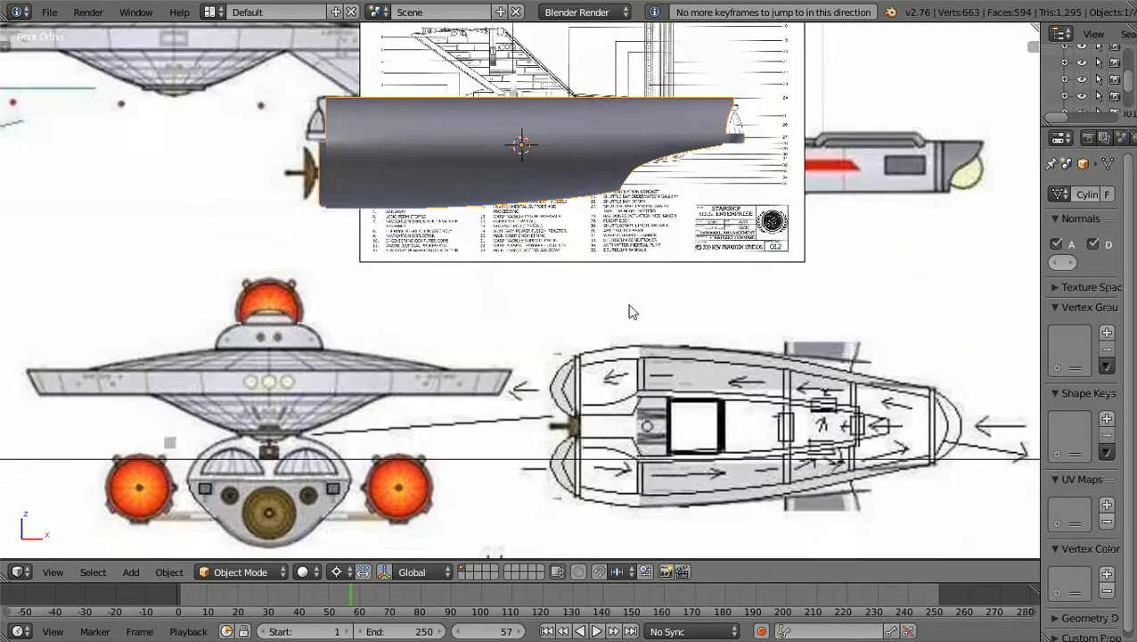
scroll(629, 311, "down", 1)
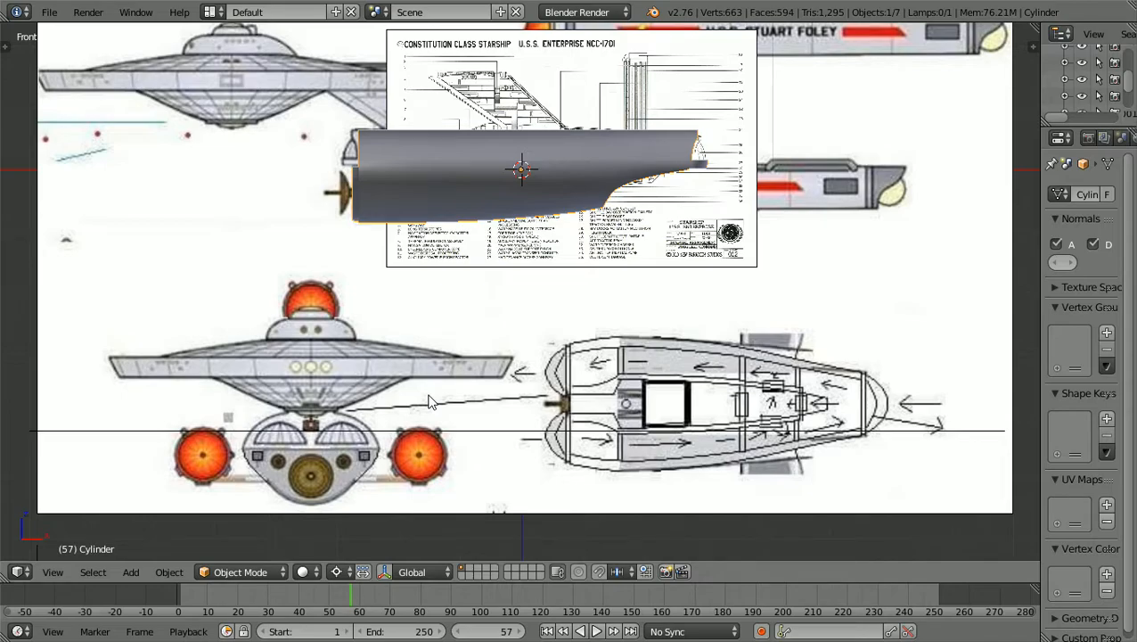
scroll(444, 394, "down", 1)
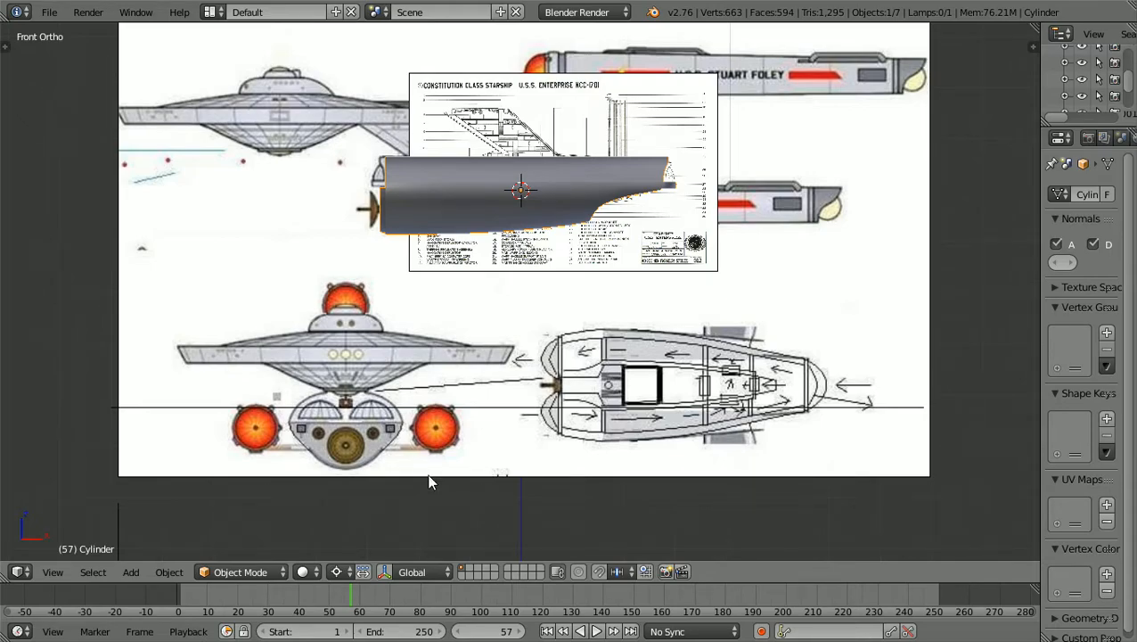
scroll(546, 443, "down", 2)
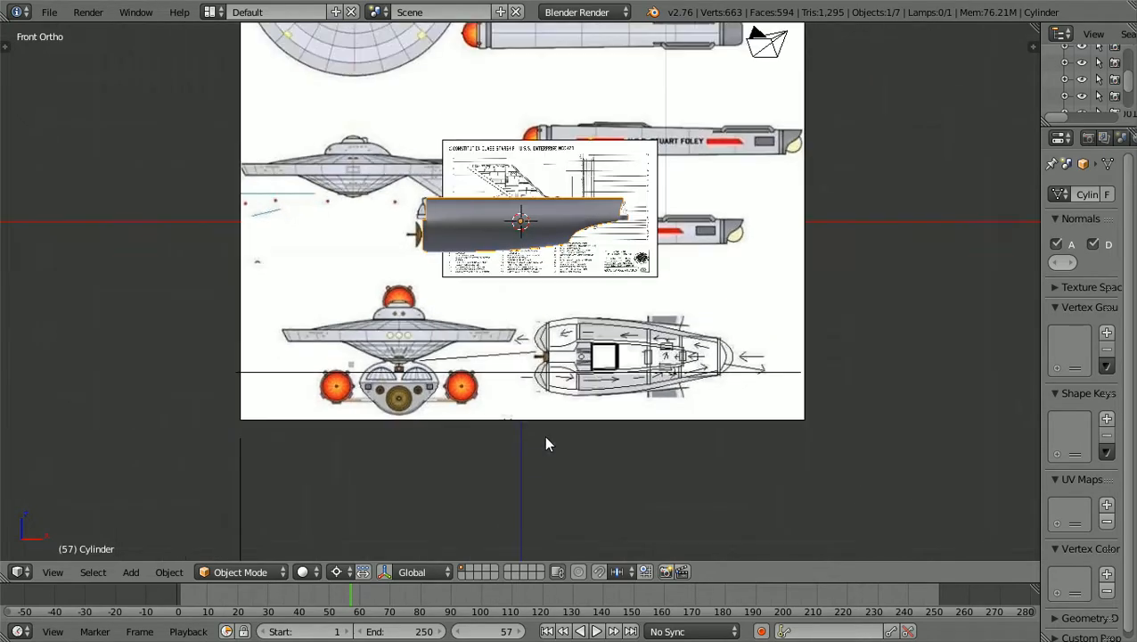
scroll(545, 443, "up", 1)
scroll(546, 443, "down", 1)
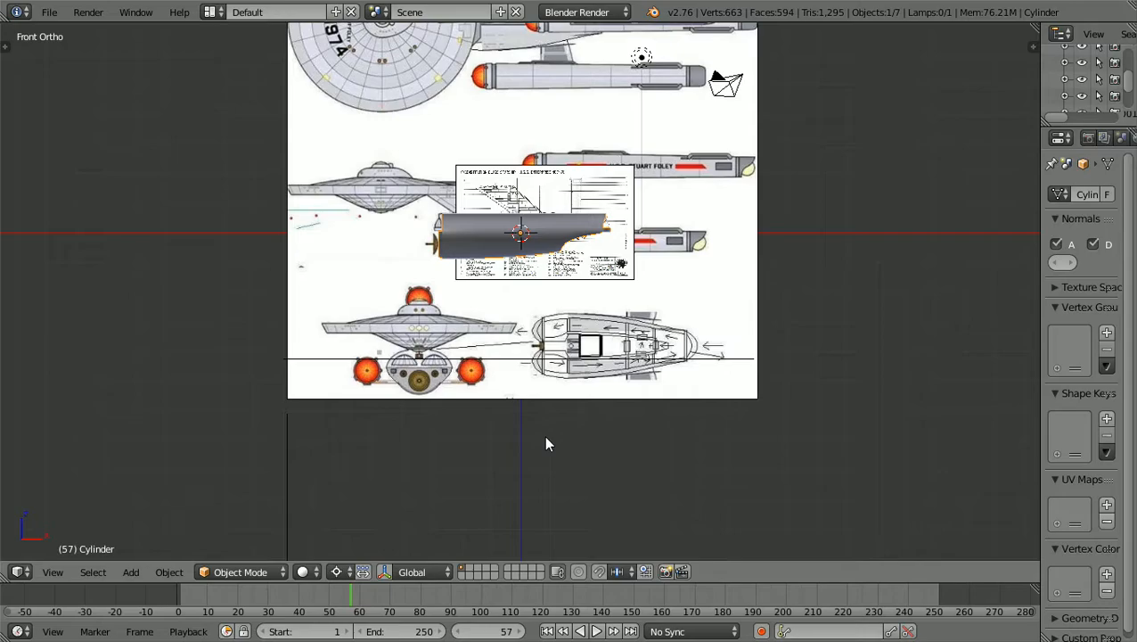
scroll(546, 443, "up", 3)
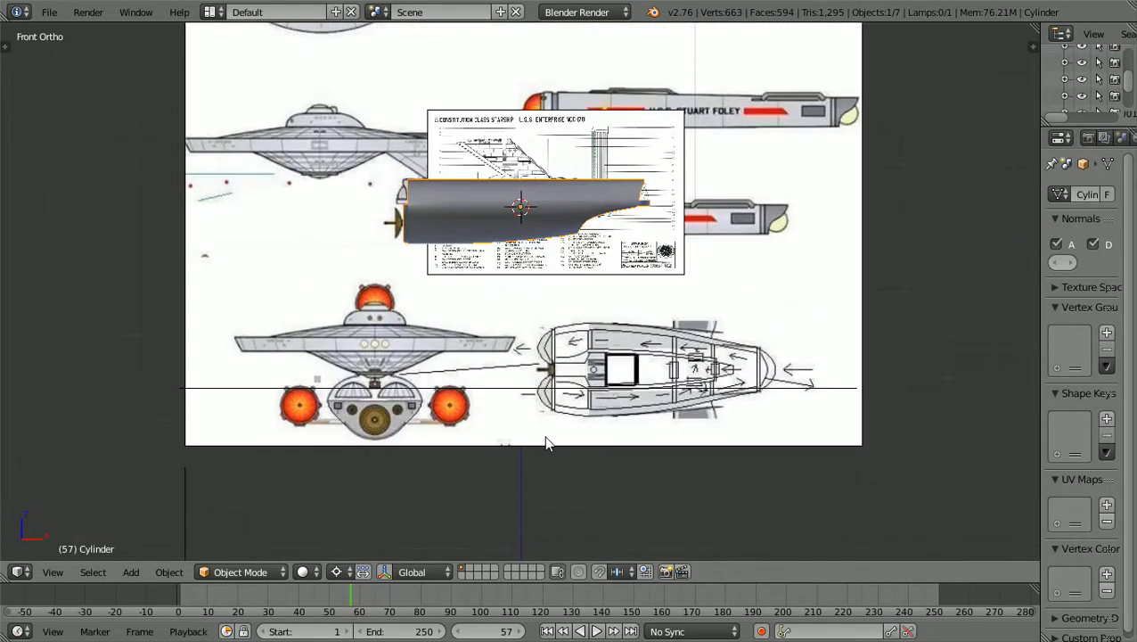
scroll(474, 403, "up", 4)
scroll(474, 403, "down", 1)
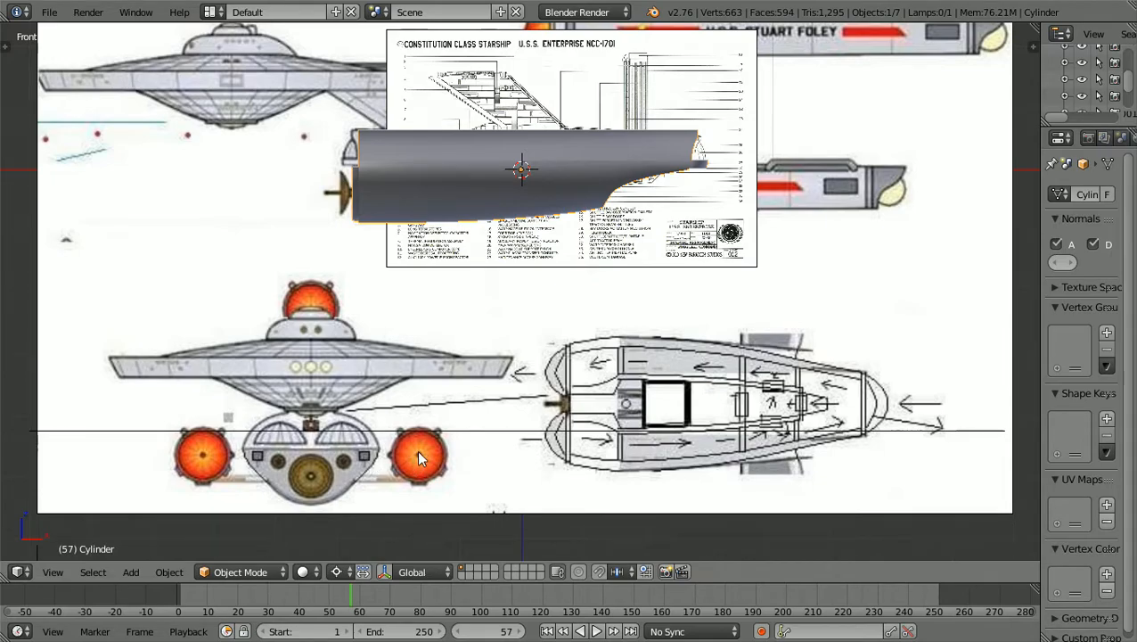
Compare the hull model in front view with the whole blueprint, from the saucer plan down to the front elevation
scroll(418, 452, "down", 2)
scroll(419, 452, "down", 3)
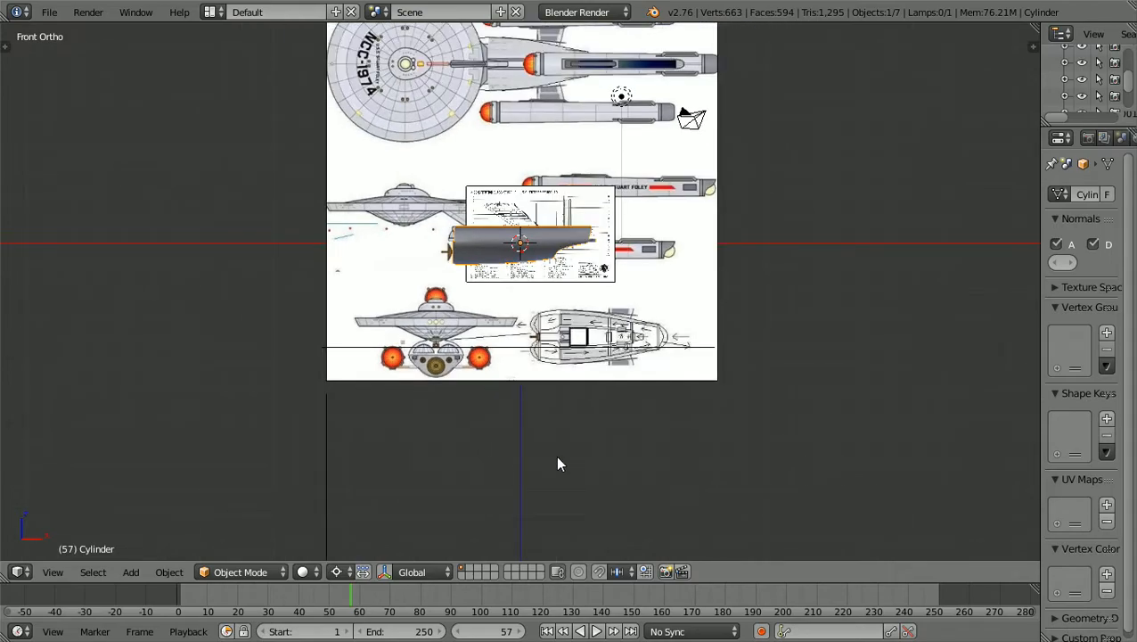
scroll(647, 451, "up", 3)
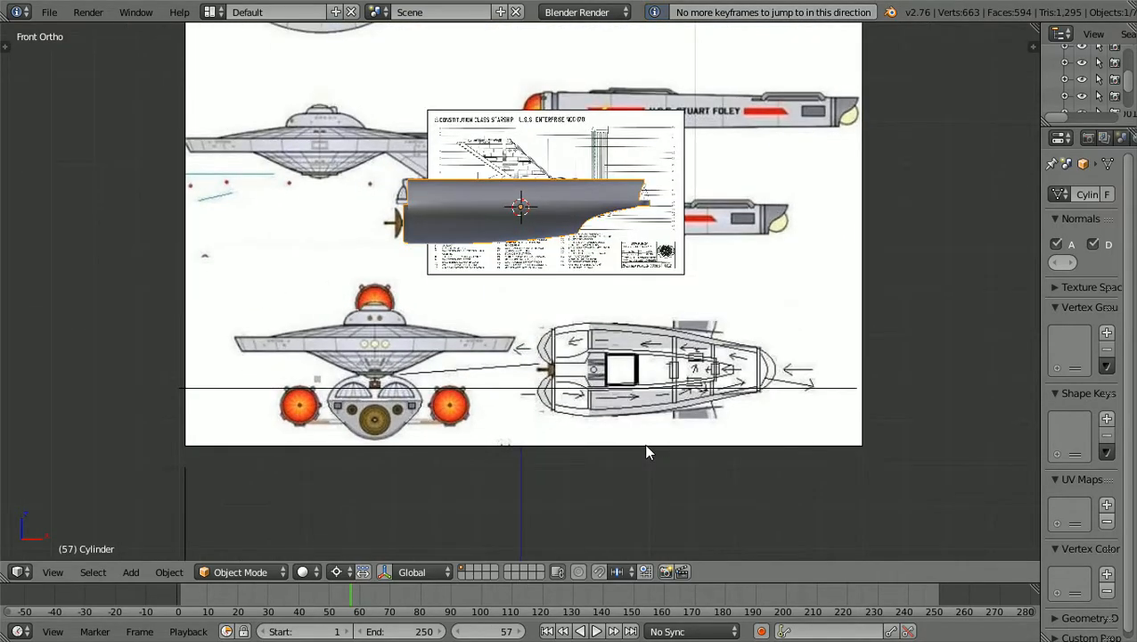
scroll(647, 452, "up", 5, "shift")
scroll(647, 452, "down", 3)
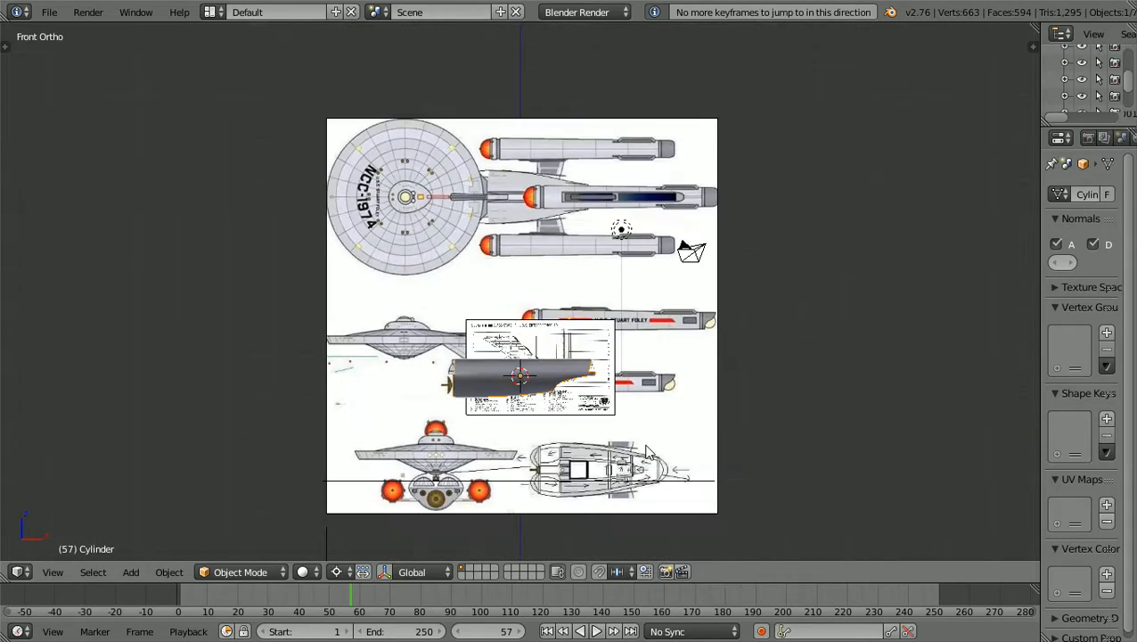
scroll(647, 452, "up", 2)
scroll(647, 452, "down", 2)
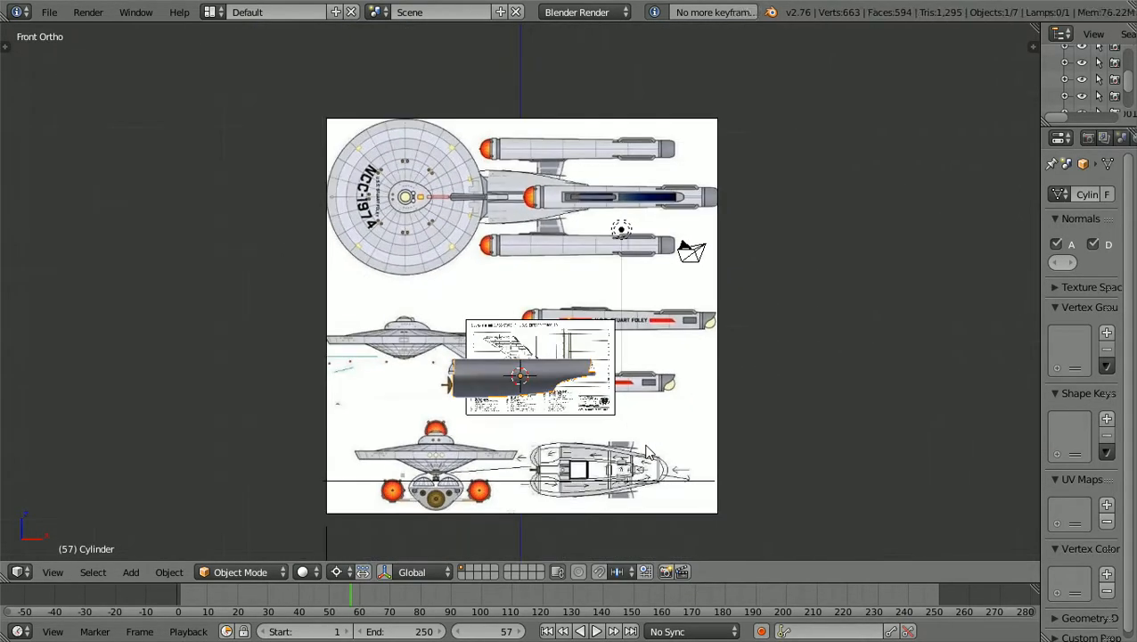
scroll(647, 452, "up", 1)
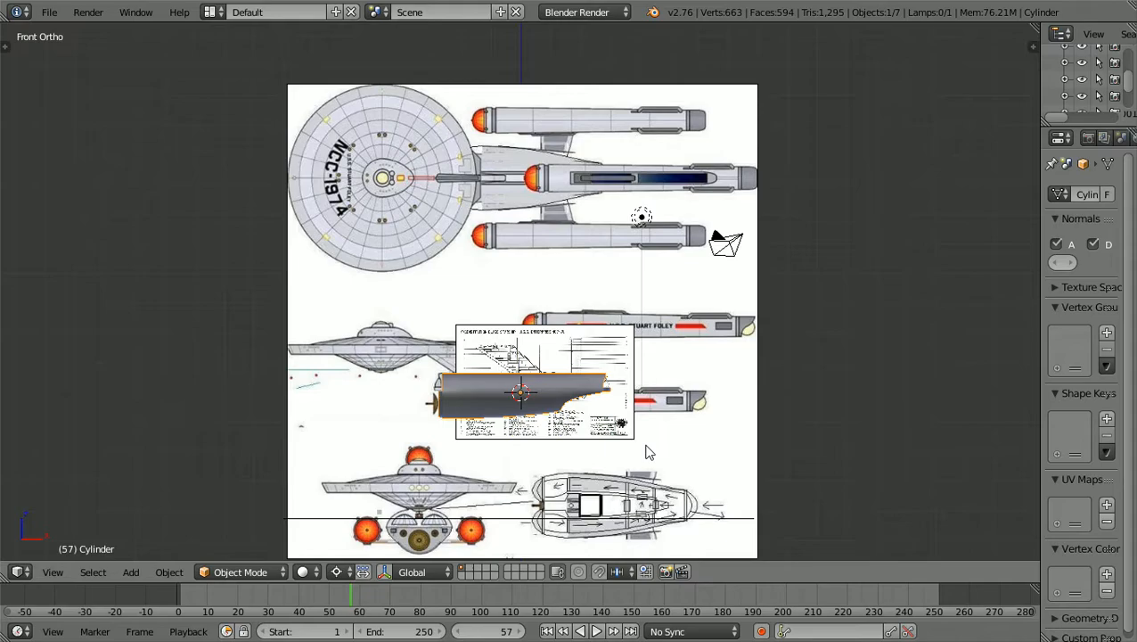
scroll(621, 428, "down", 2)
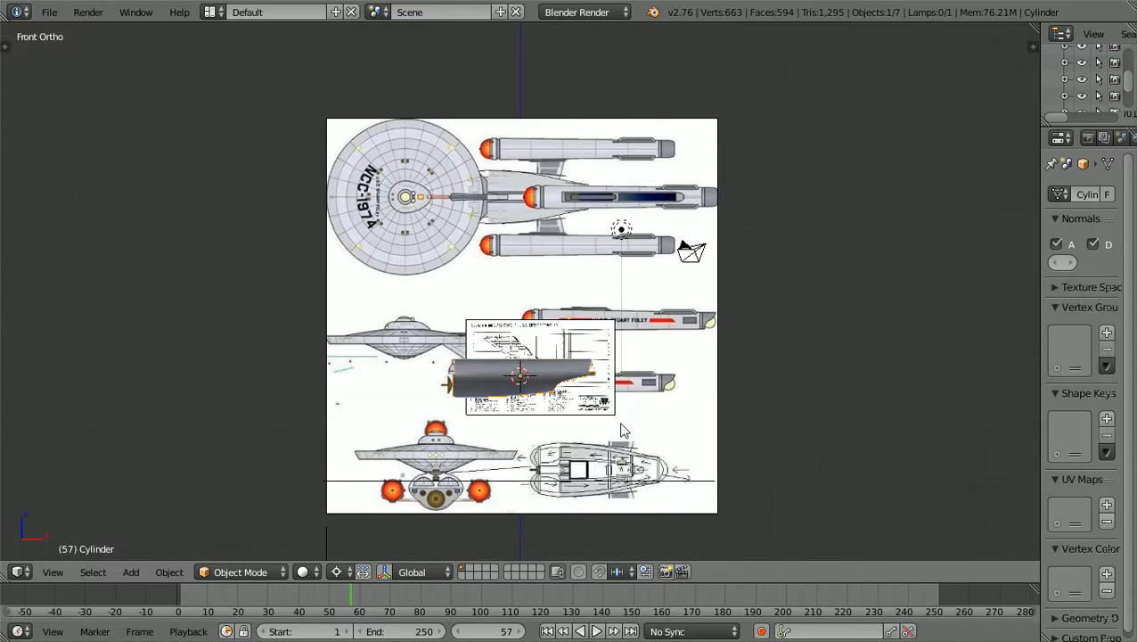
scroll(624, 431, "up", 1)
Examine the hull model's tapered rear end from an angled view beside the cutaway drawing
middle_click_drag(621, 428, 510, 466)
scroll(511, 466, "down", 5, "shift")
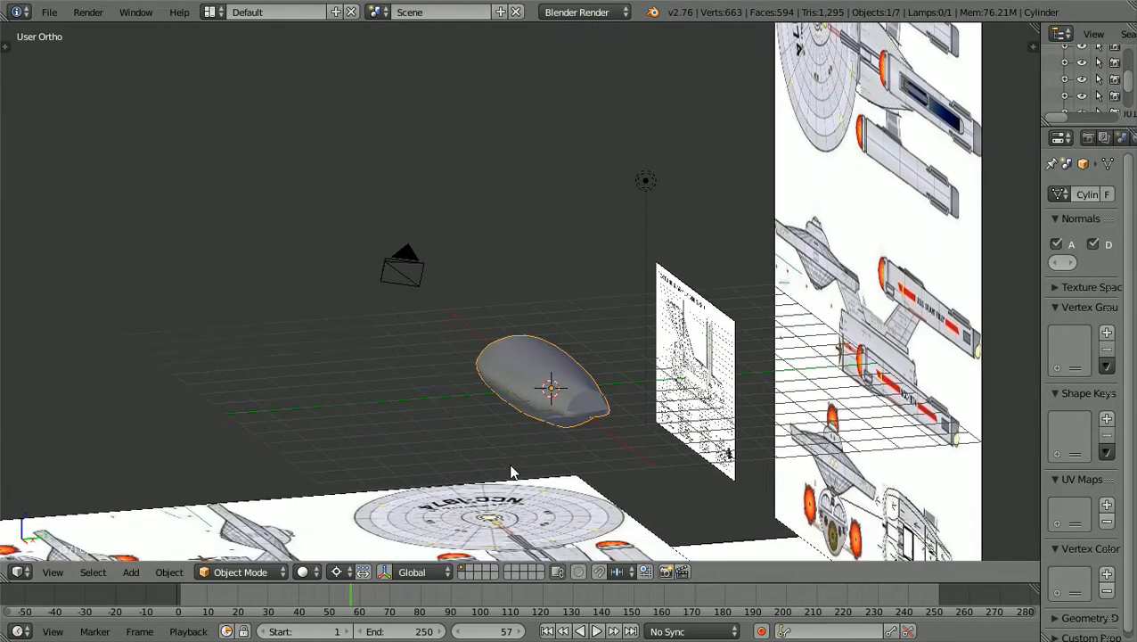
scroll(511, 466, "up", 3)
scroll(511, 466, "up", 2, "ctrl")
scroll(511, 466, "up", 1, "ctrl")
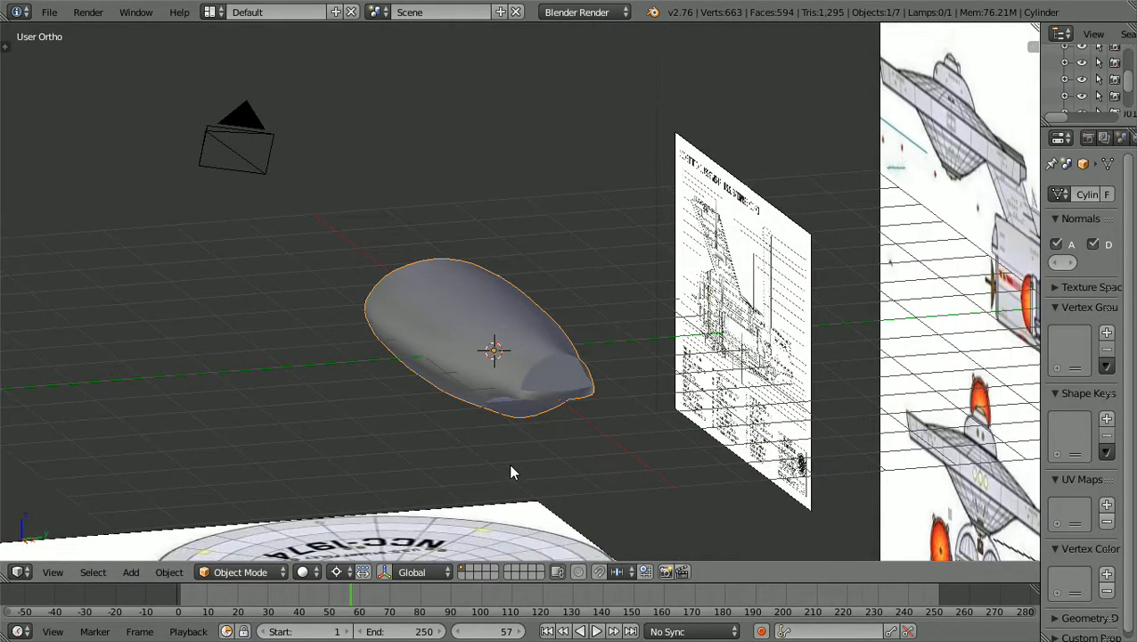
scroll(511, 466, "down", 2, "shift")
scroll(510, 466, "up", 4)
scroll(510, 466, "up", 3, "ctrl")
scroll(510, 466, "down", 4, "shift")
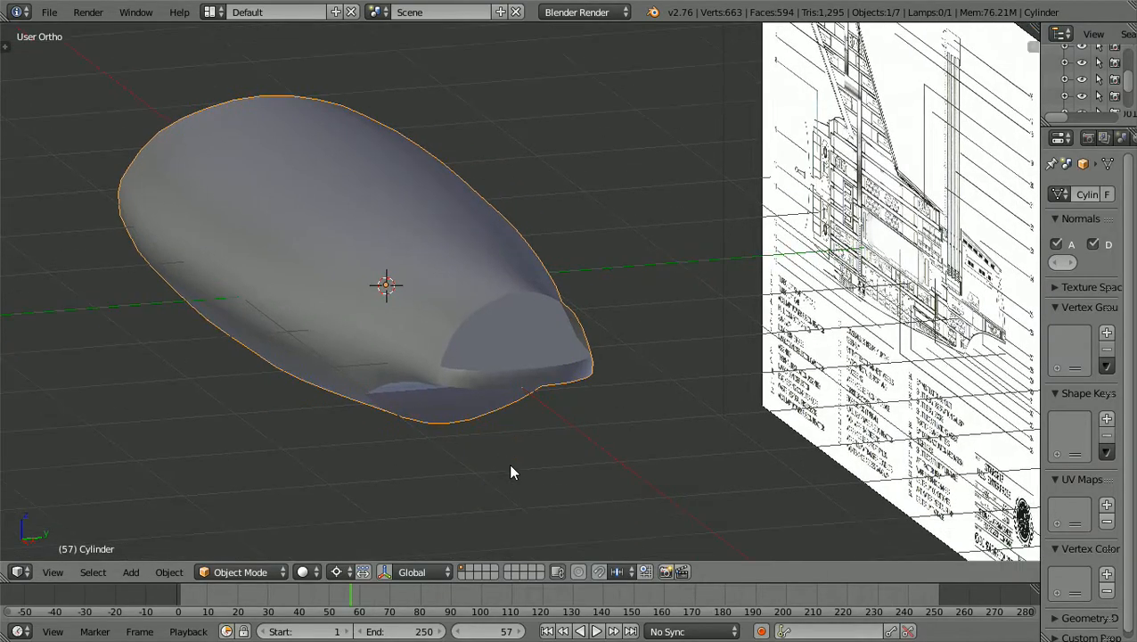
Examine the half-round face and stepped underside at the hull's rear end, and the recessed face of its wide front end
middle_click_drag(501, 467, 426, 238)
scroll(477, 475, "up", 2, "shift")
scroll(477, 475, "down", 4, "shift")
scroll(477, 474, "up", 2)
scroll(407, 261, "up", 2)
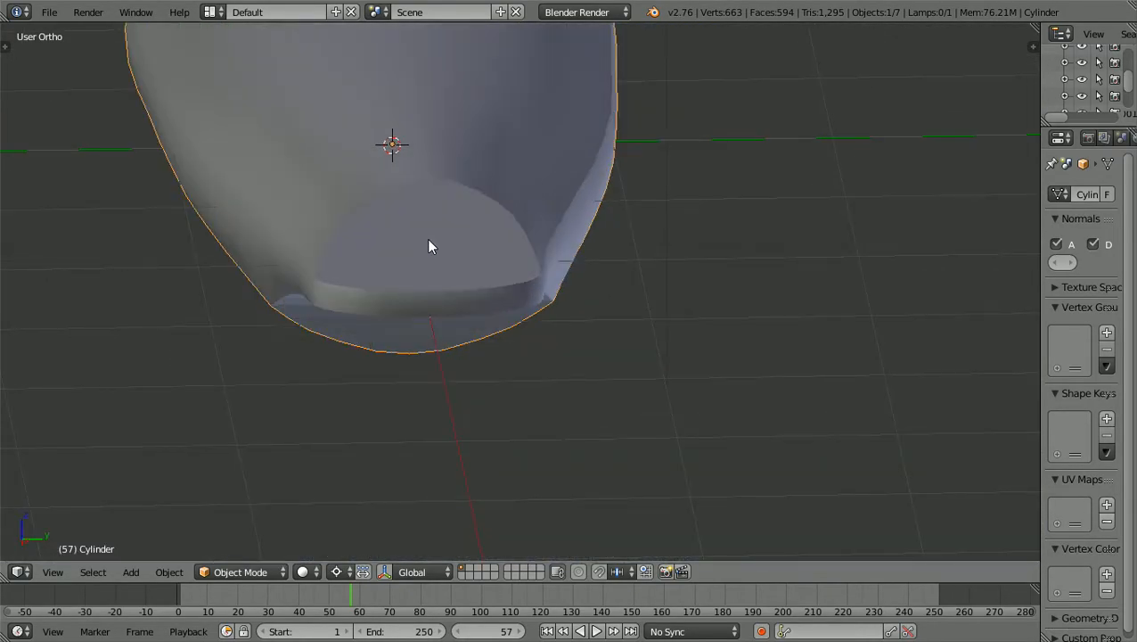
scroll(426, 237, "down", 2)
scroll(426, 238, "up", 1)
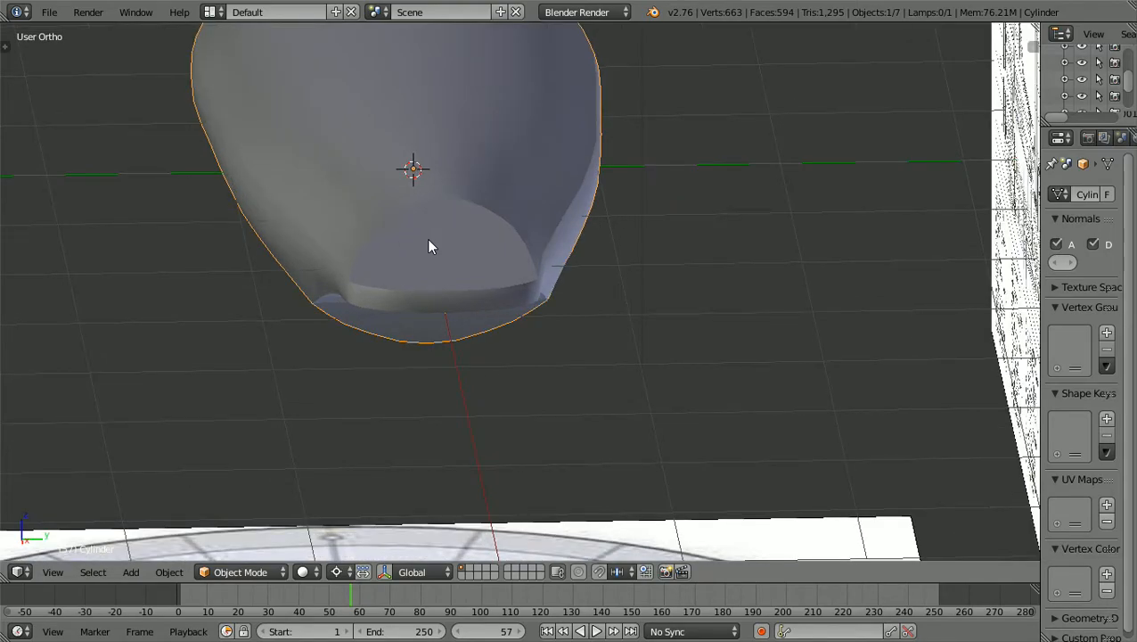
scroll(426, 238, "up", 6, "shift")
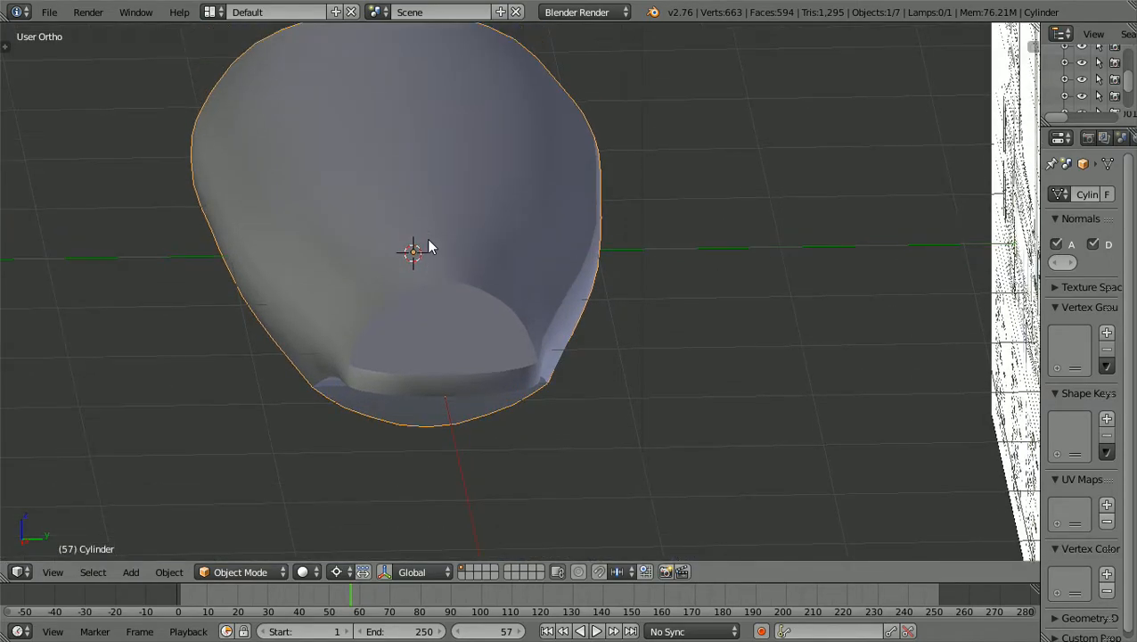
scroll(427, 237, "down", 2)
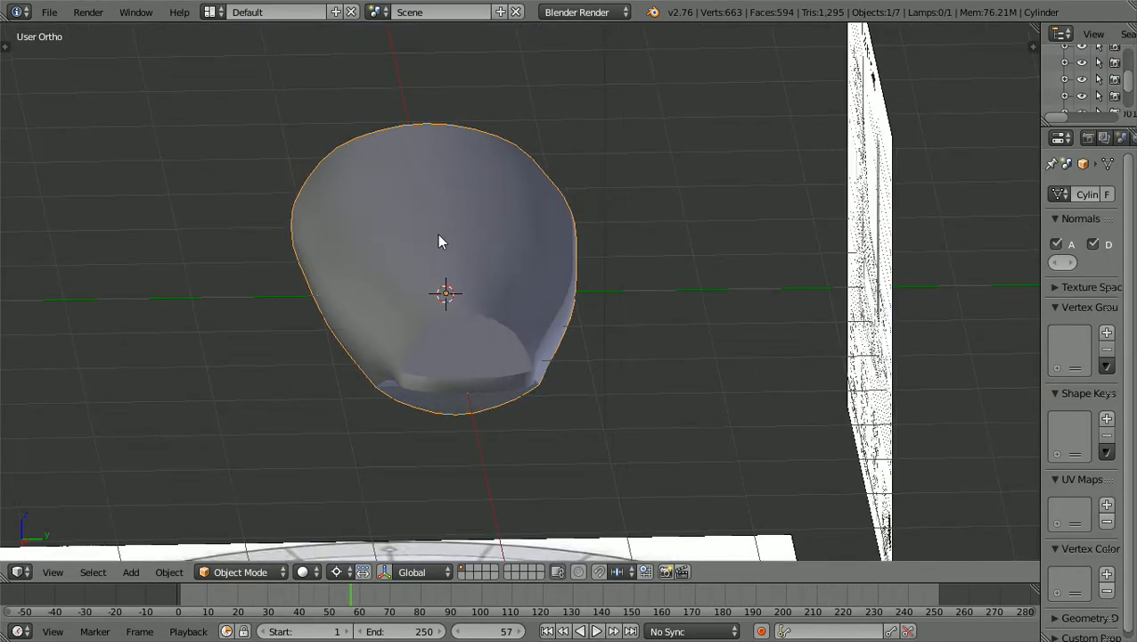
middle_click_drag(437, 241, 727, 231)
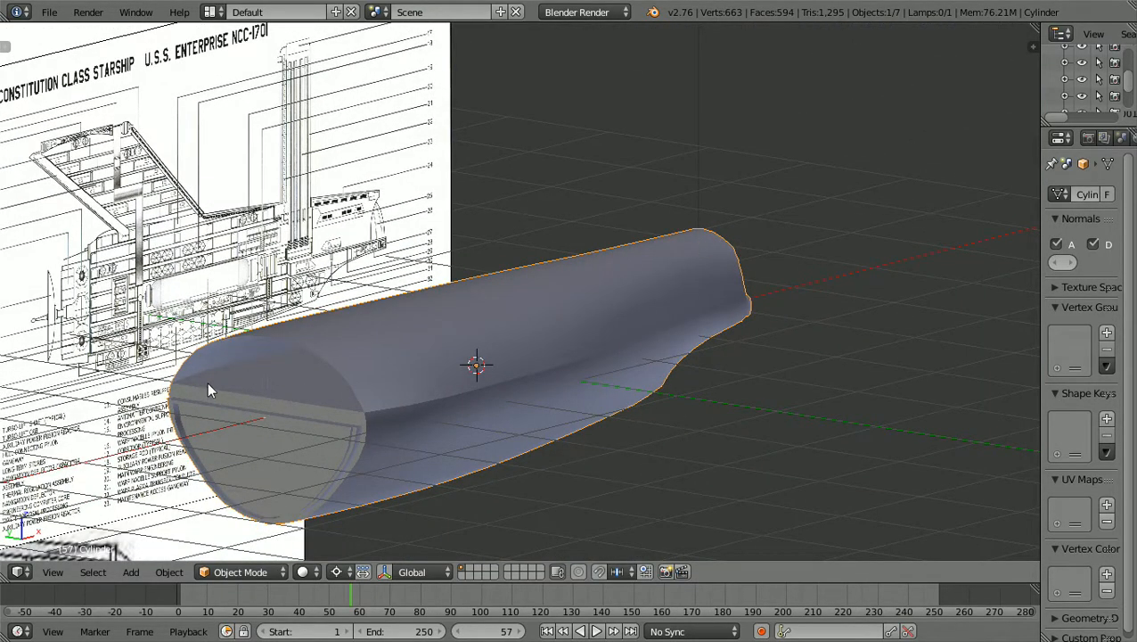
middle_click_drag(285, 375, 572, 417)
Examine the hull model in perspective among the upright and horizontal blueprint images and the cutaway drawing
scroll(500, 435, "down", 2)
scroll(548, 445, "down", 2)
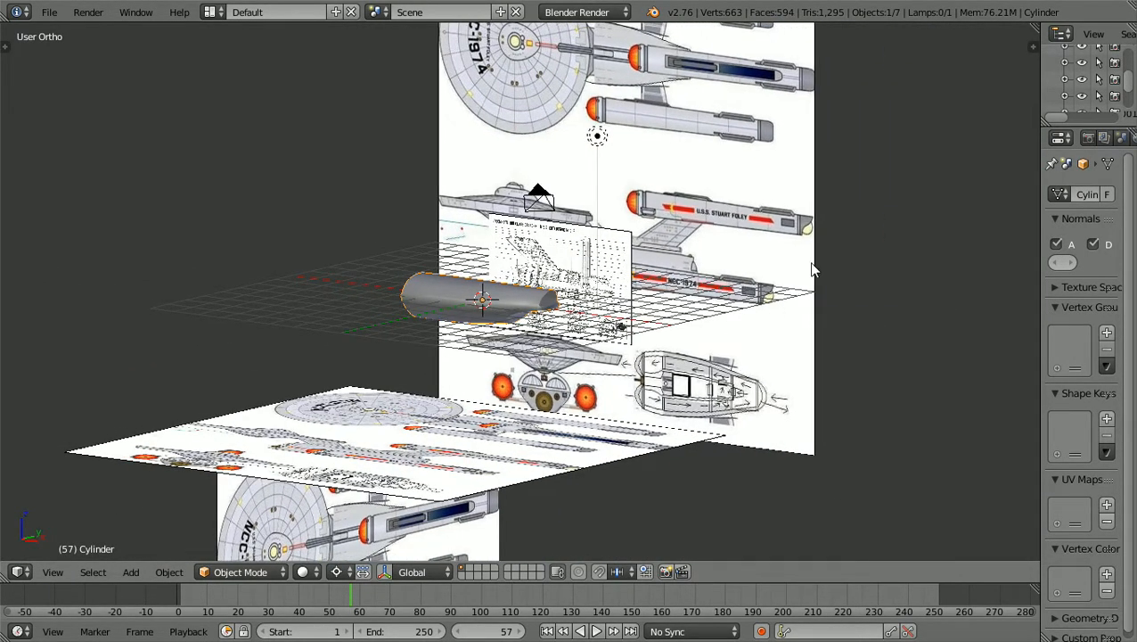
scroll(811, 269, "down", 1)
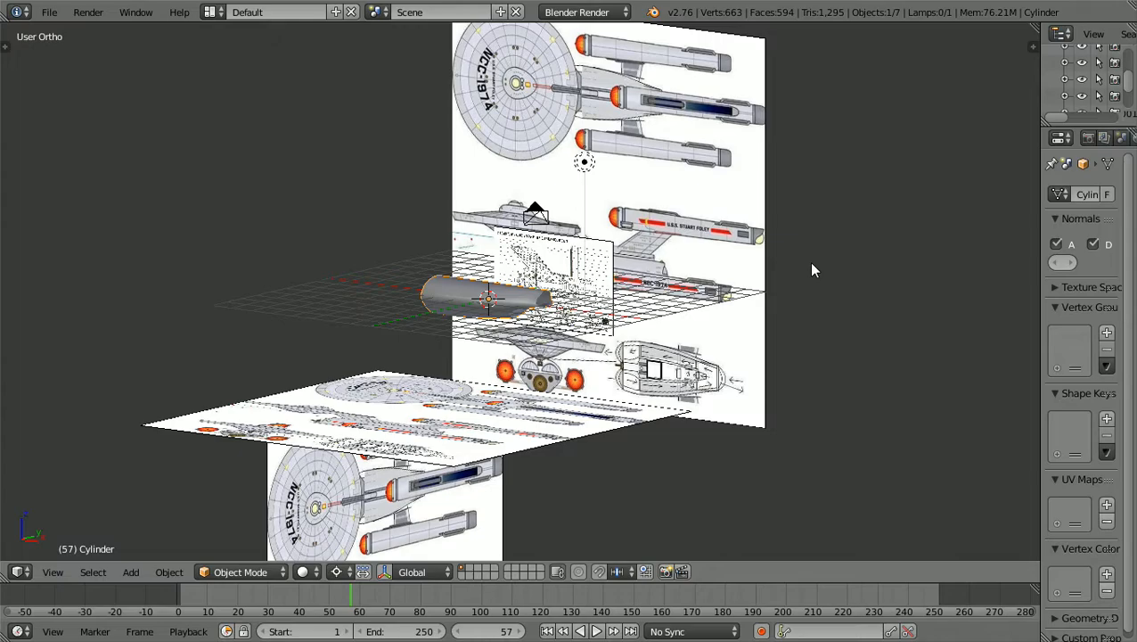
scroll(812, 270, "up", 2)
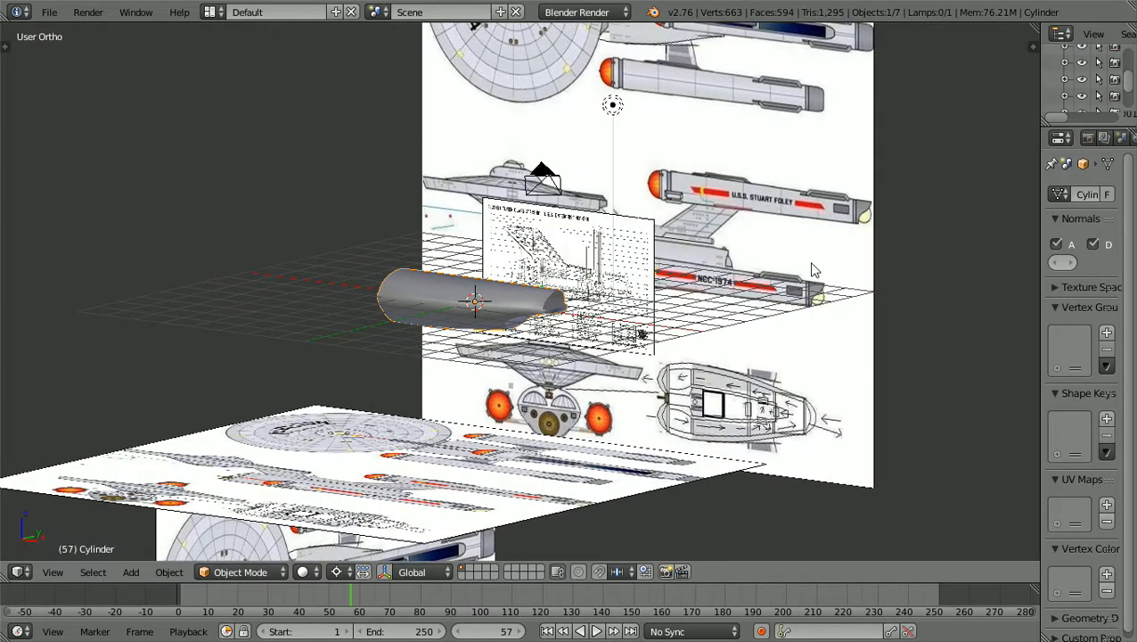
scroll(812, 270, "down", 3, "ctrl")
scroll(813, 270, "up", 3, "shift")
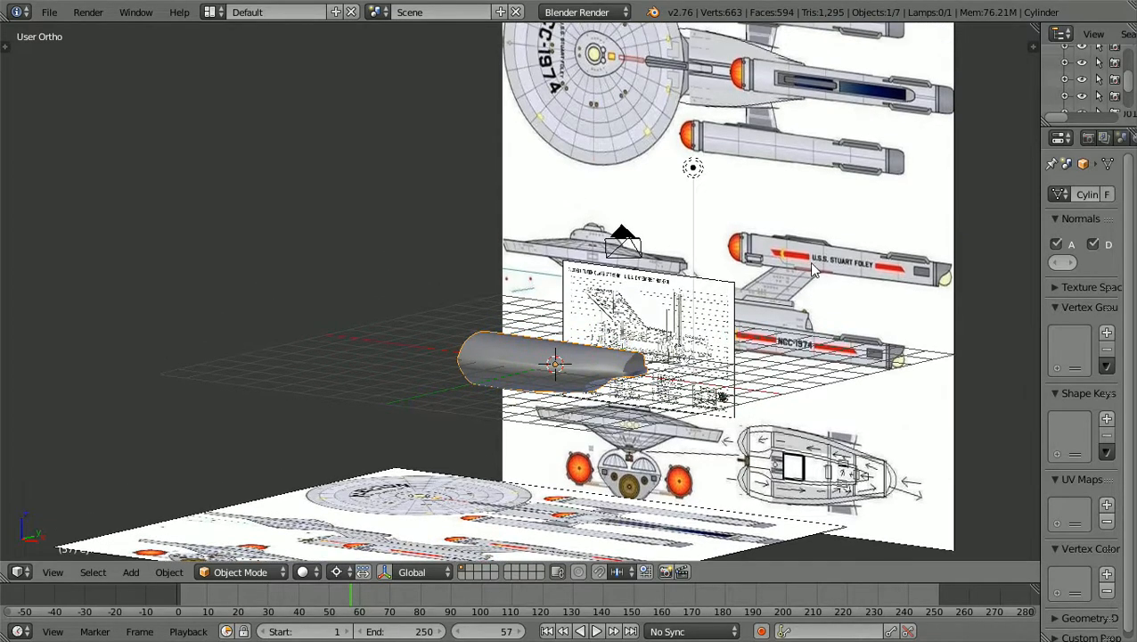
scroll(812, 270, "down", 1)
scroll(813, 270, "down", 4)
scroll(813, 270, "up", 4)
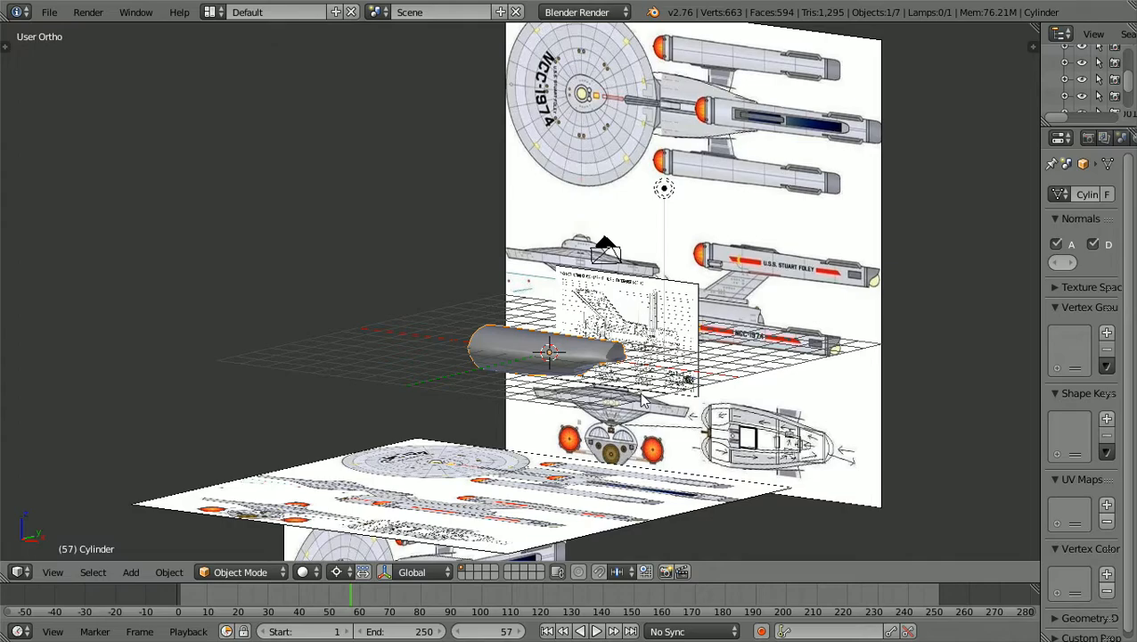
scroll(645, 401, "down", 3, "shift")
scroll(644, 401, "up", 3, "ctrl")
scroll(644, 400, "up", 2)
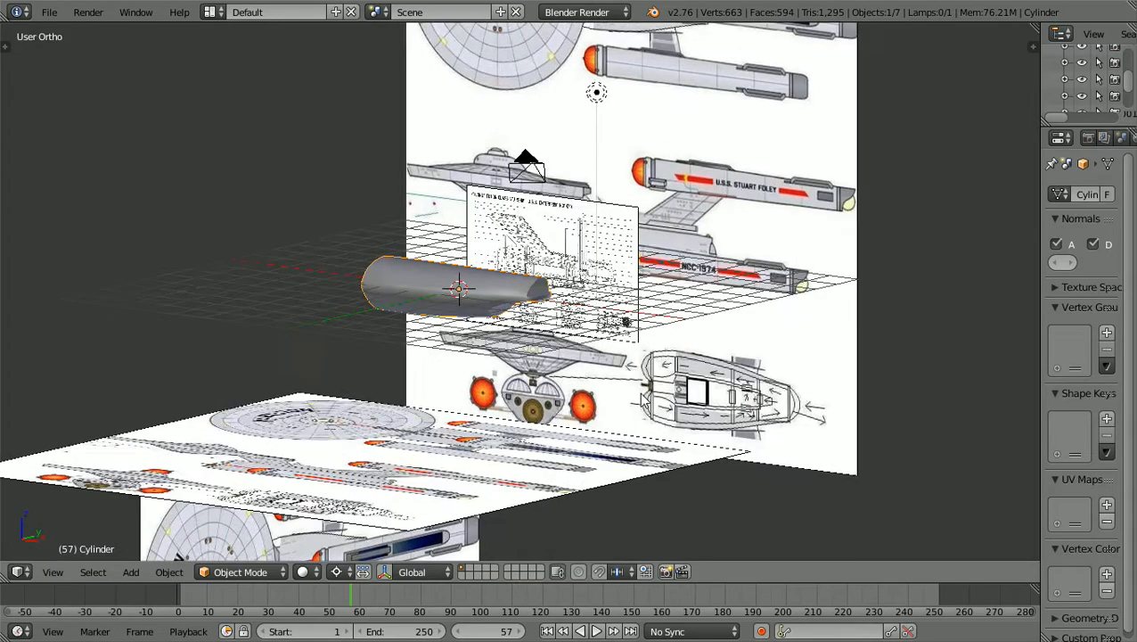
Compare the hull's side and tapered rear end with the Constitution Class cutaway drawing standing behind it
scroll(645, 400, "down", 3, "ctrl")
scroll(644, 400, "up", 2)
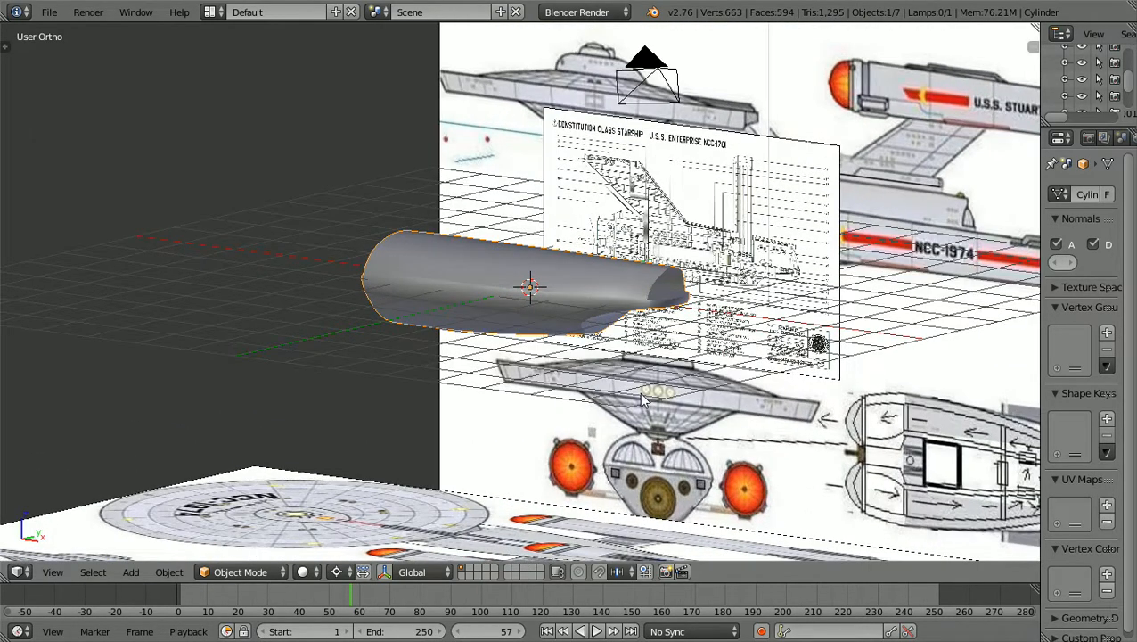
scroll(644, 400, "up", 2, "shift")
scroll(645, 400, "up", 2, "ctrl")
scroll(642, 395, "up", 1)
scroll(642, 395, "down", 1)
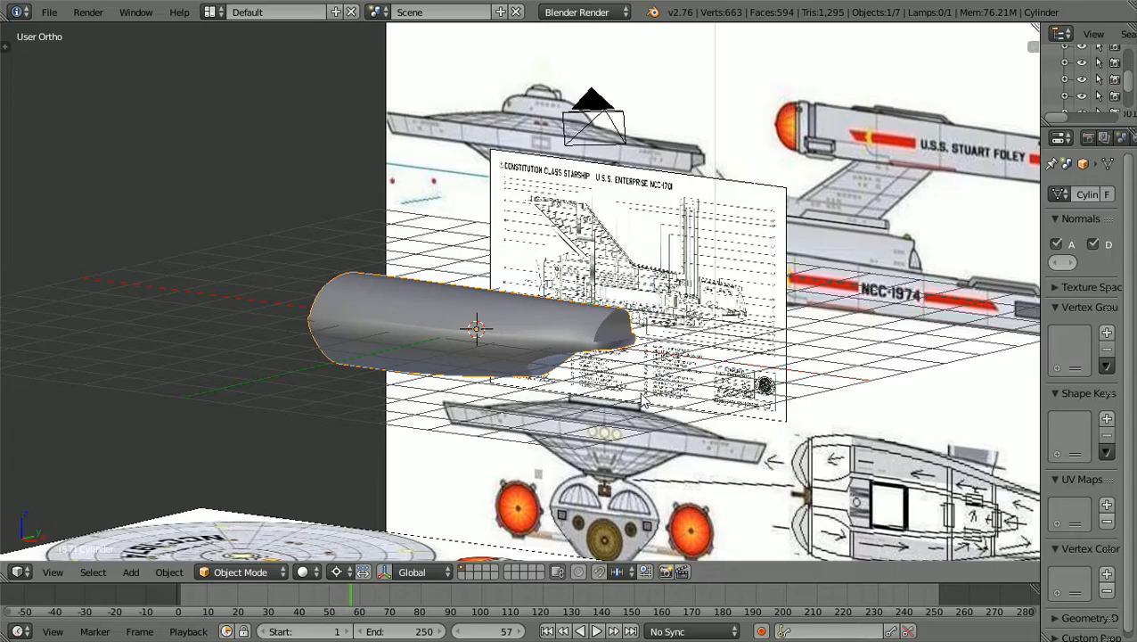
scroll(640, 392, "down", 3)
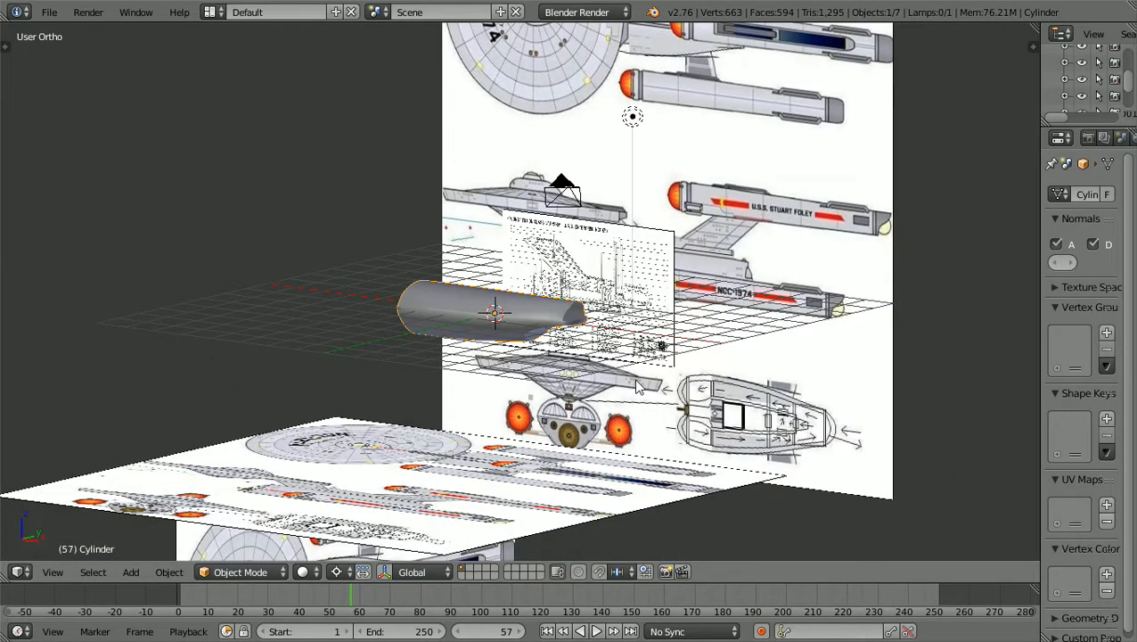
scroll(637, 385, "up", 1)
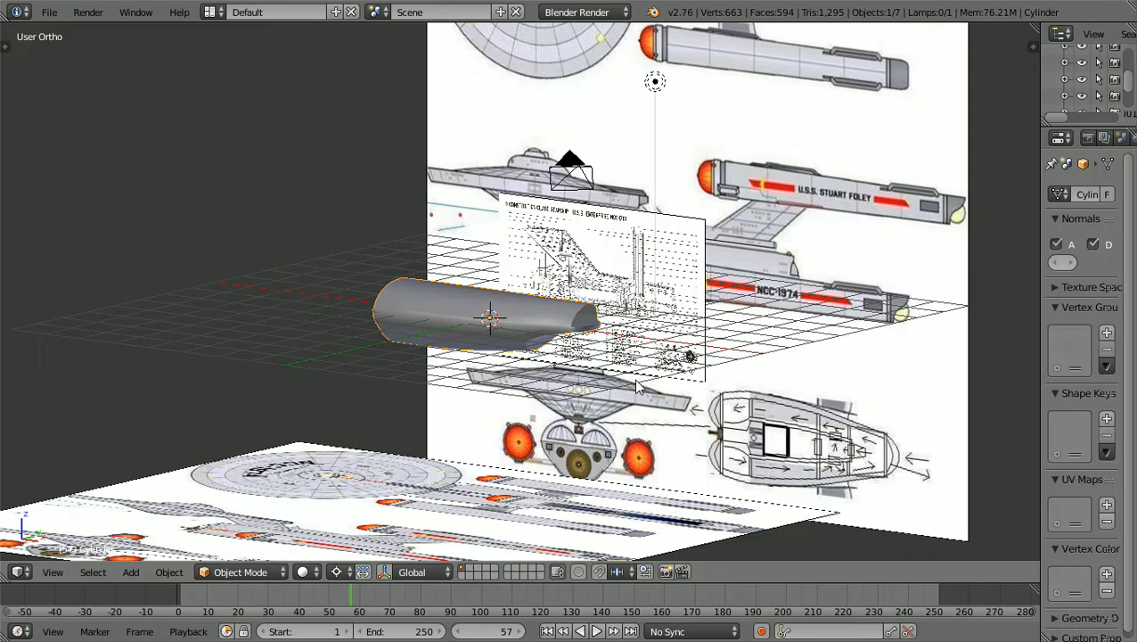
scroll(637, 385, "down", 2)
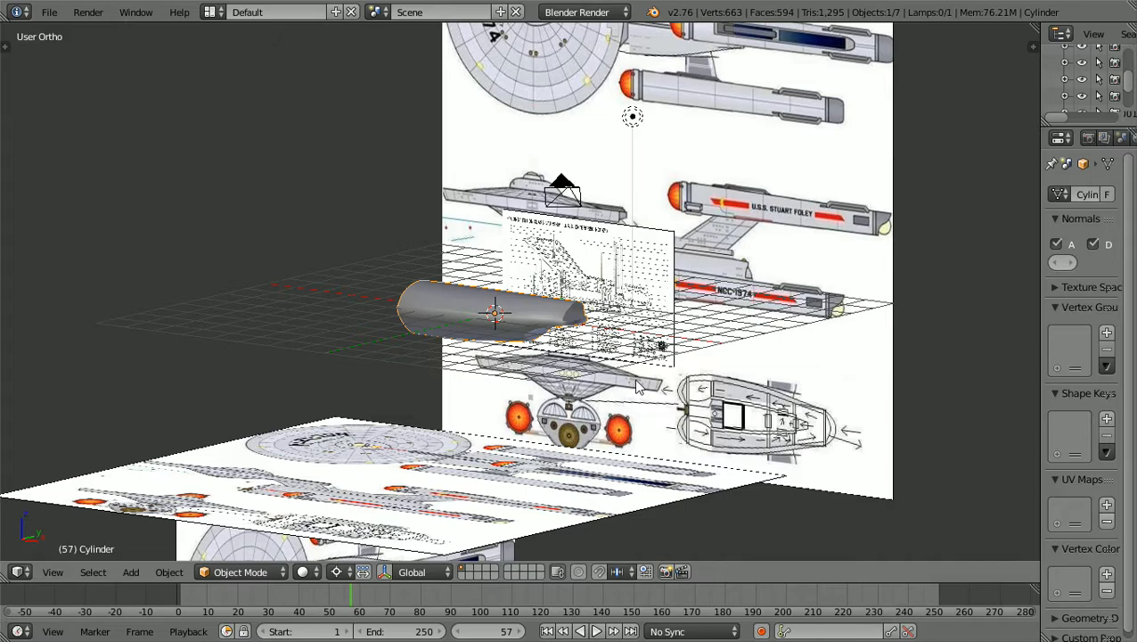
scroll(636, 385, "up", 4)
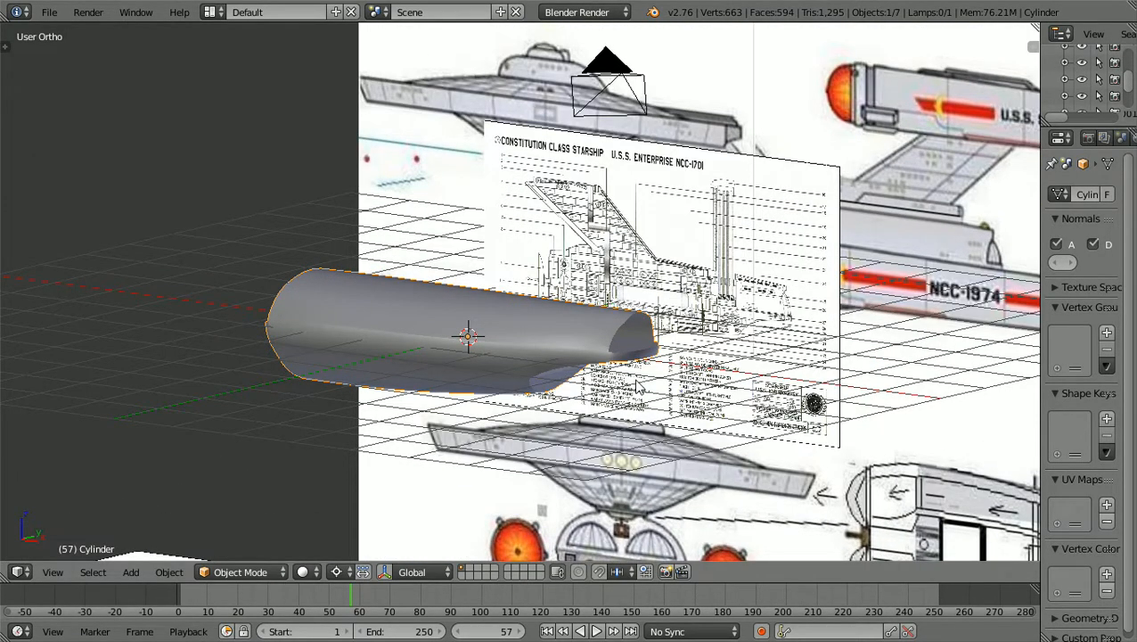
Compare the hull's side profile in the front orthographic view with the cutaway drawing and the surrounding starship blueprint
scroll(636, 385, "down", 1)
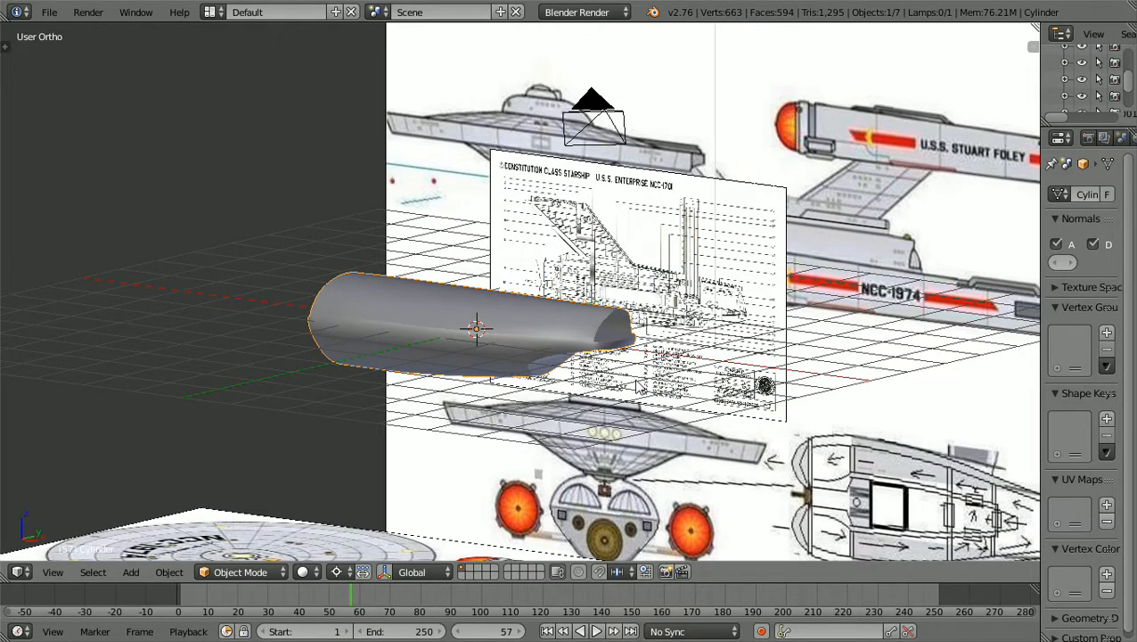
scroll(636, 385, "down", 2)
scroll(636, 385, "up", 1)
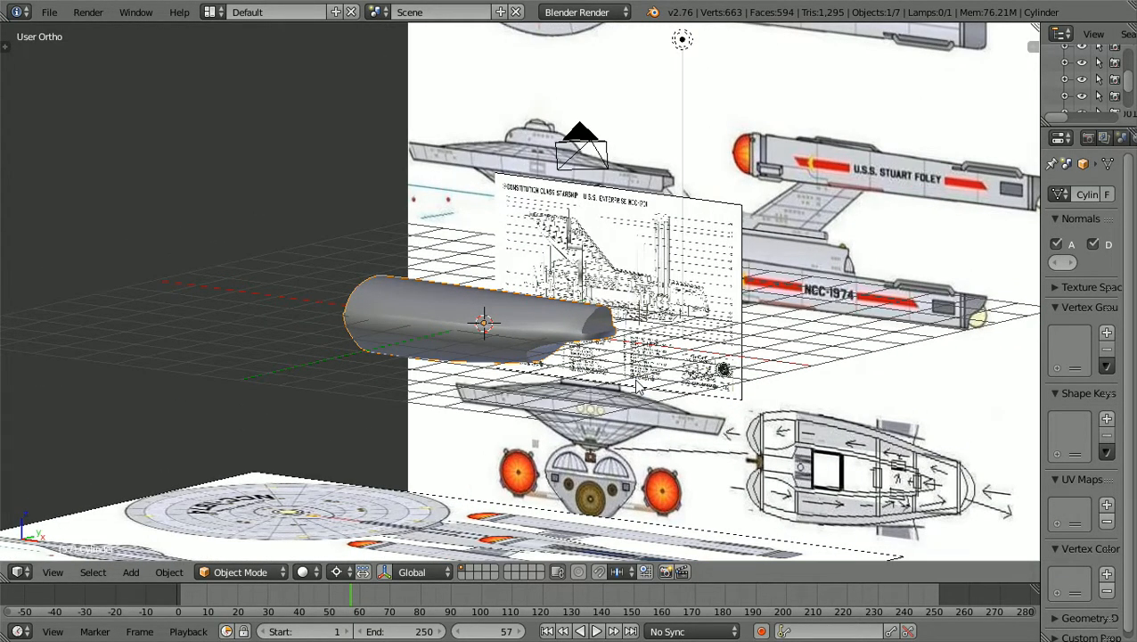
key("KP_1")
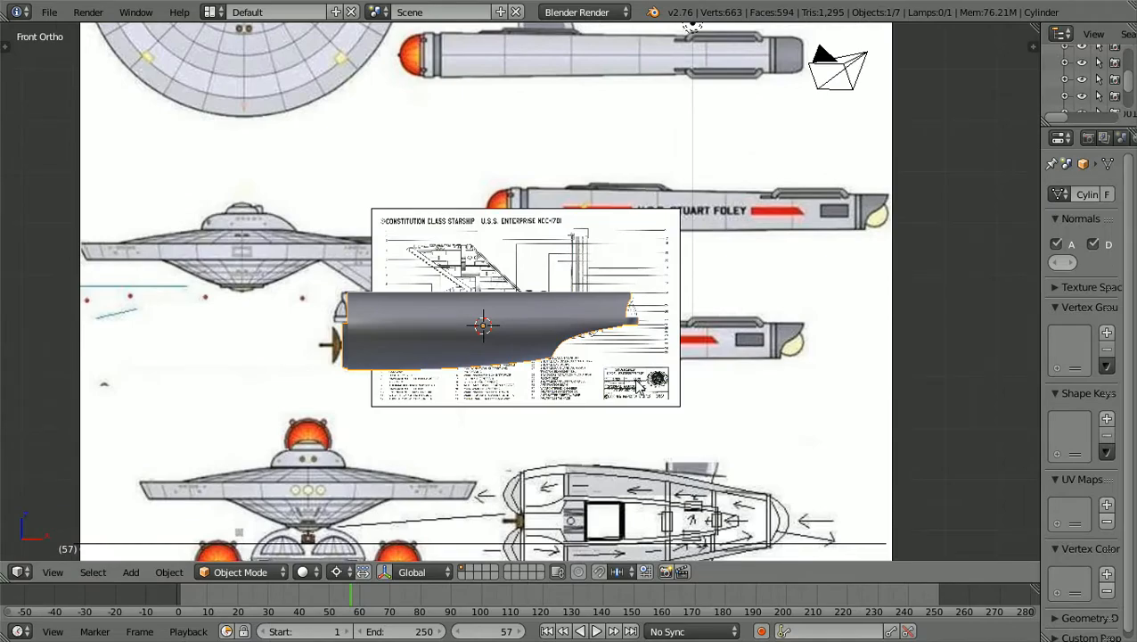
scroll(636, 385, "up", 3)
scroll(636, 385, "down", 4)
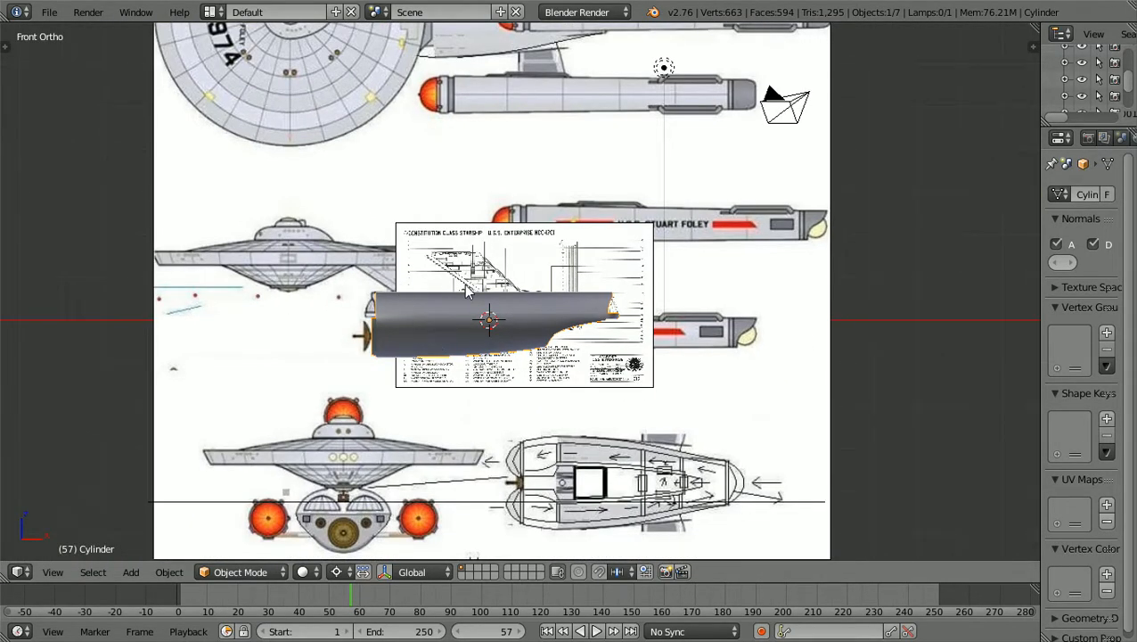
scroll(466, 290, "up", 1)
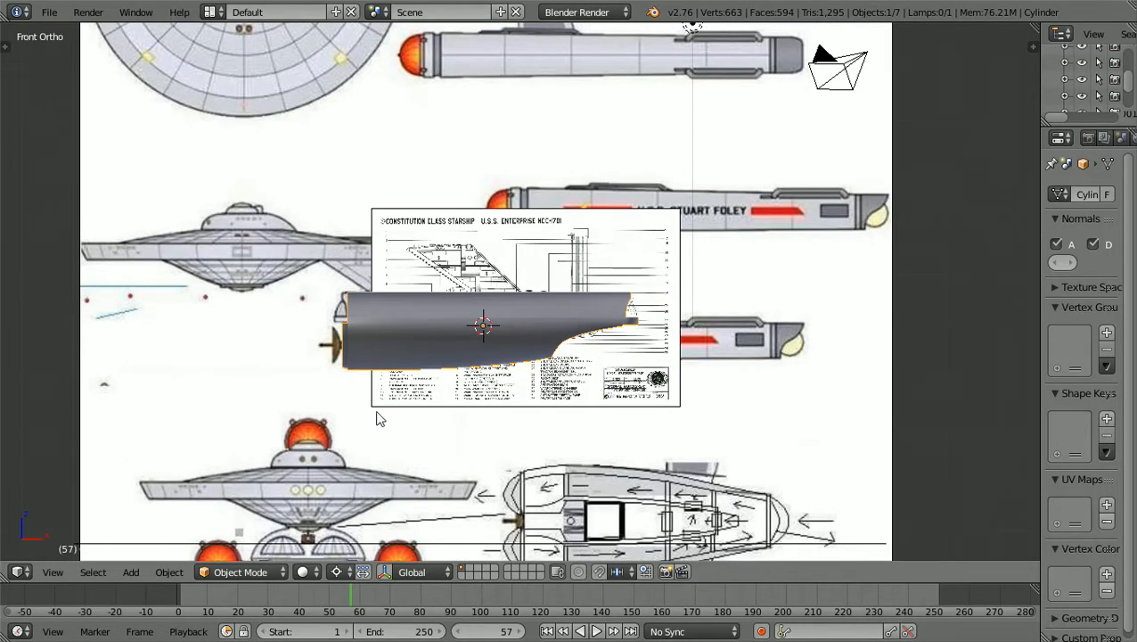
scroll(377, 419, "down", 2)
scroll(375, 417, "up", 1)
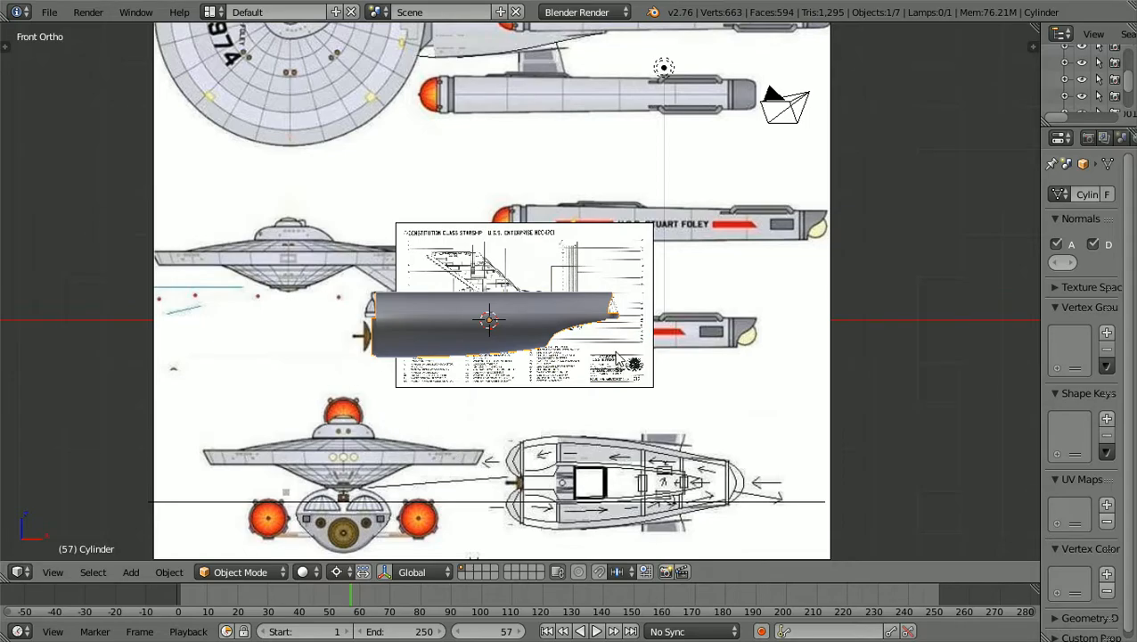
scroll(502, 434, "down", 2)
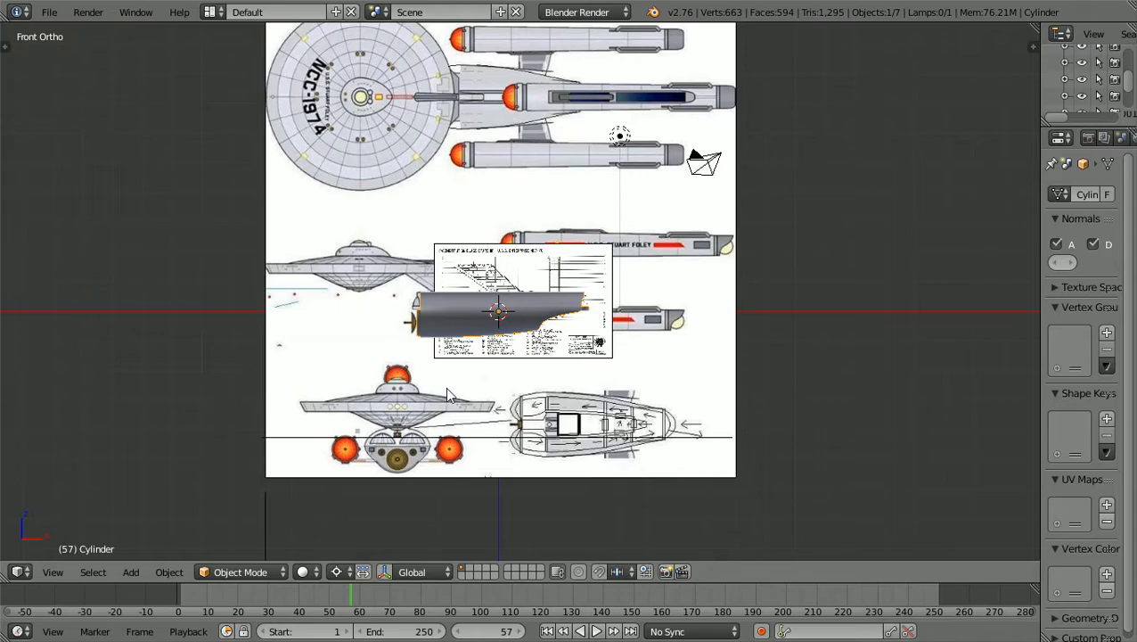
Examine the blueprint's saucer and nacelle drawings above the hull, first straight from the front and then from an angled view
key("Up")
scroll(448, 395, "up", 2)
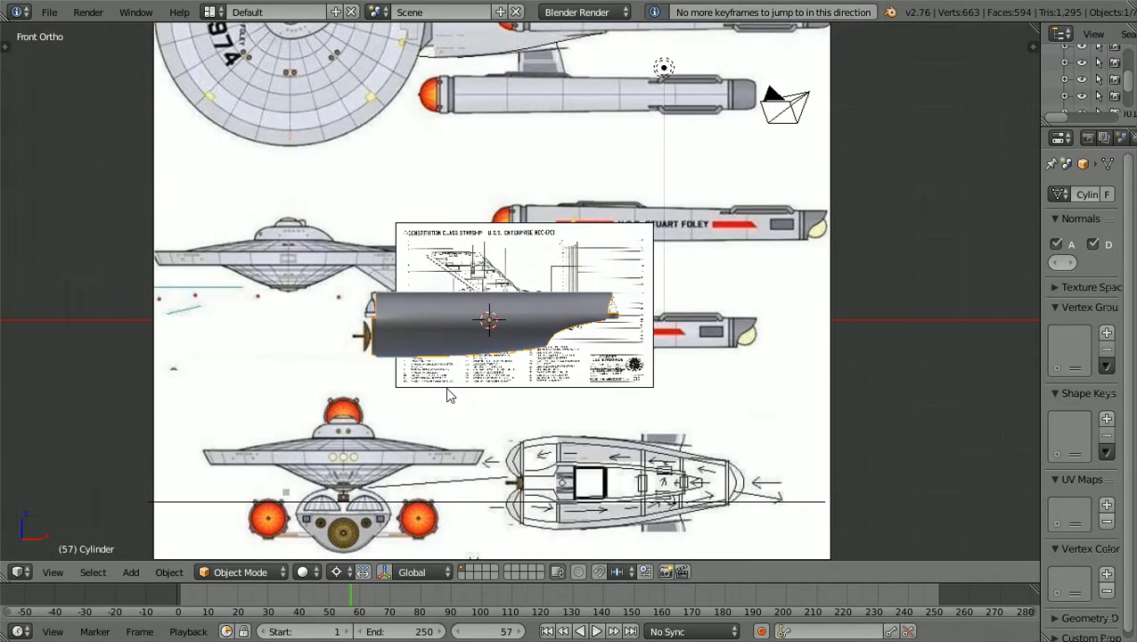
scroll(448, 390, "up", 8, "shift")
scroll(447, 389, "down", 1)
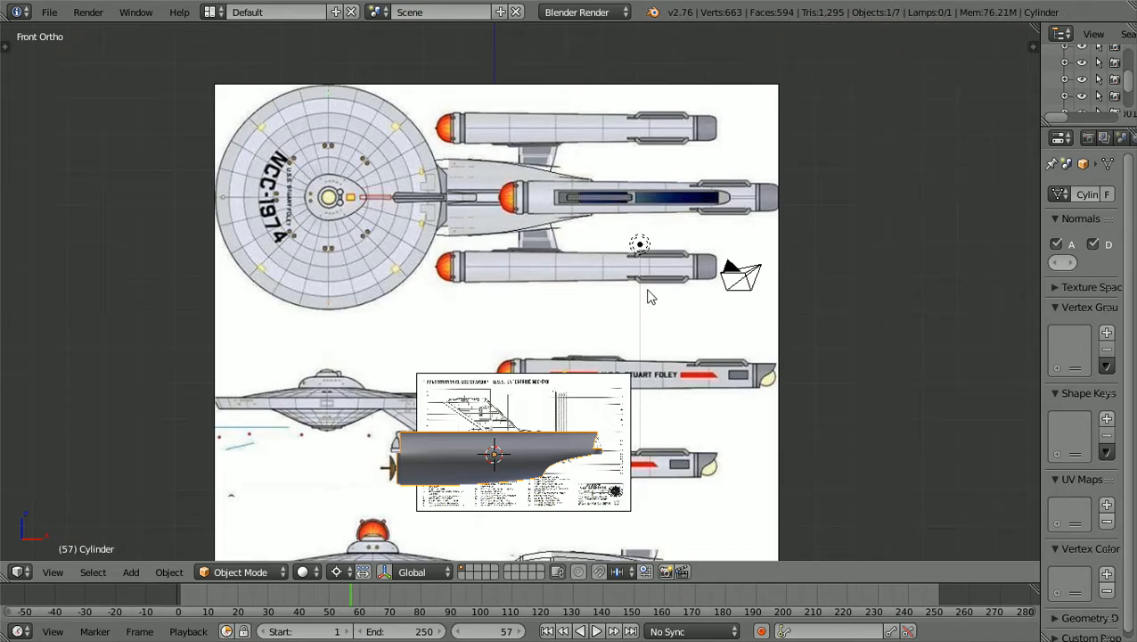
scroll(651, 296, "down", 1)
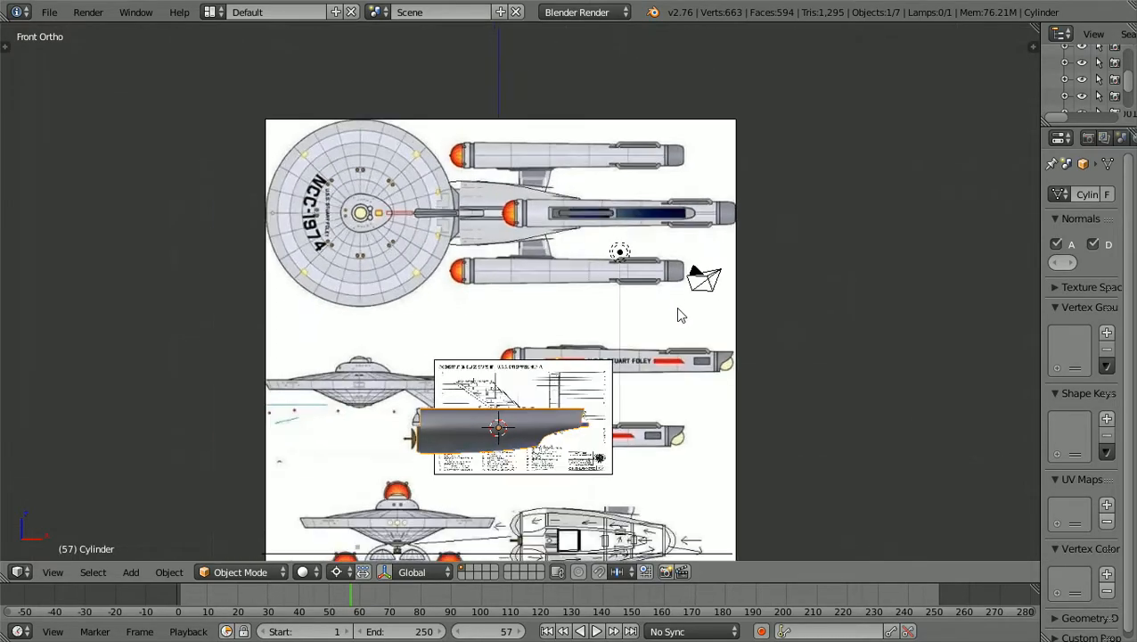
middle_click_drag(677, 314, 609, 324)
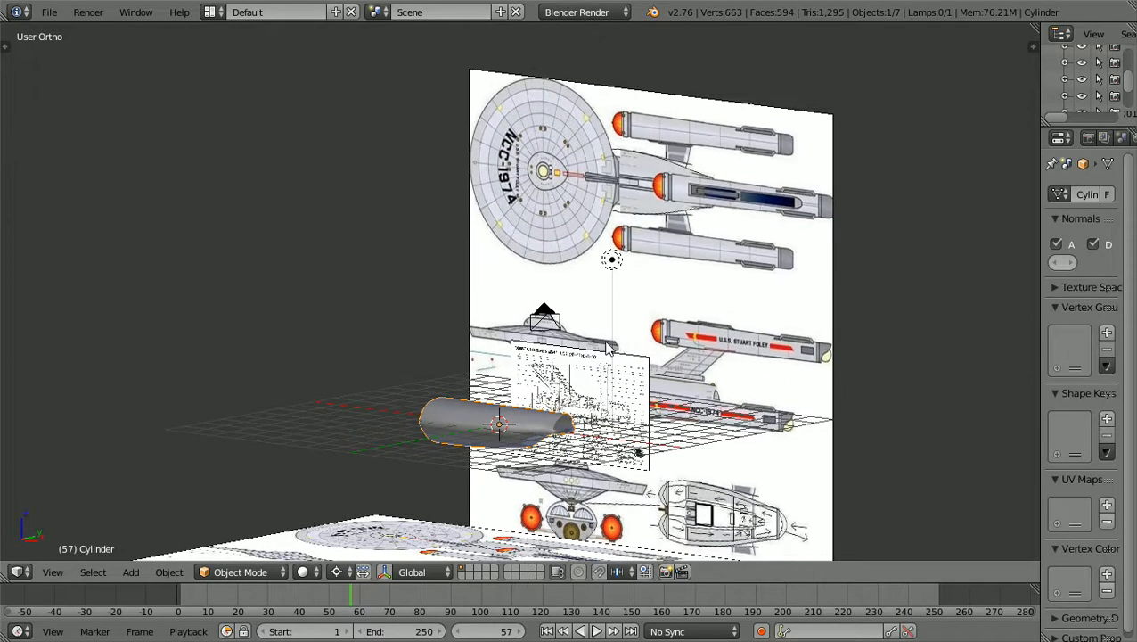
scroll(608, 324, "up", 2)
scroll(550, 428, "down", 1)
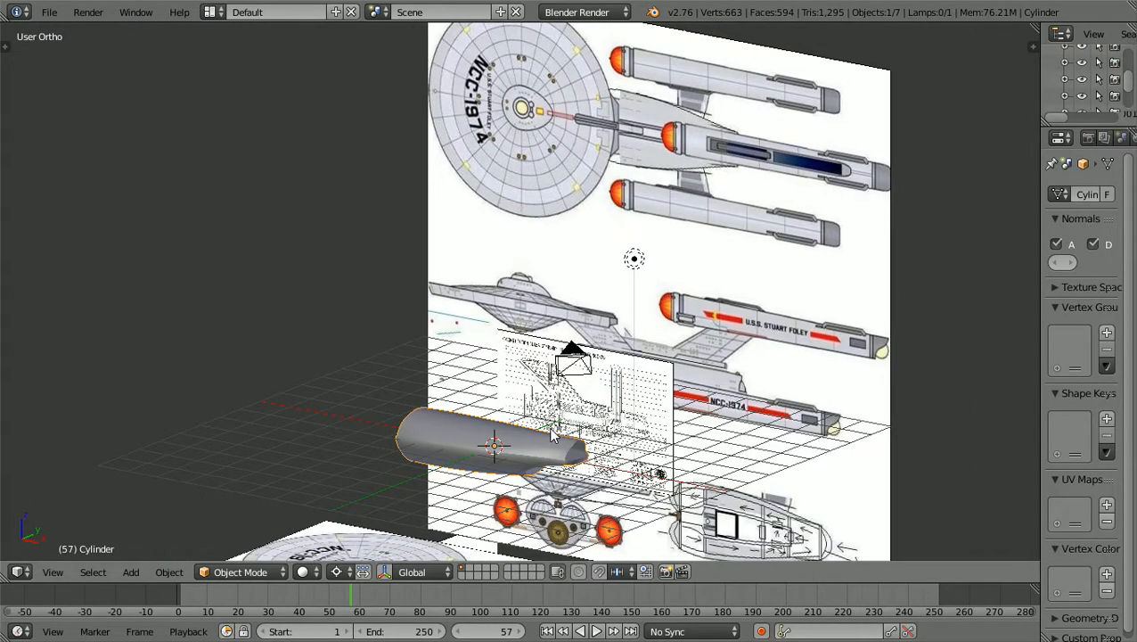
scroll(551, 435, "down", 1)
scroll(549, 426, "up", 2)
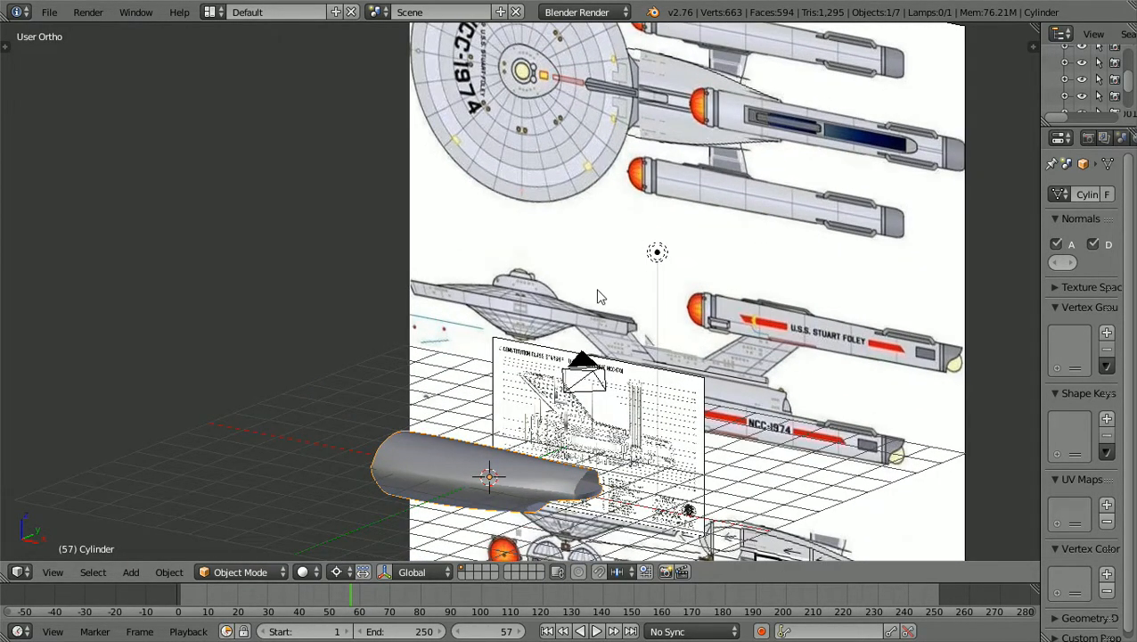
scroll(599, 297, "down", 1)
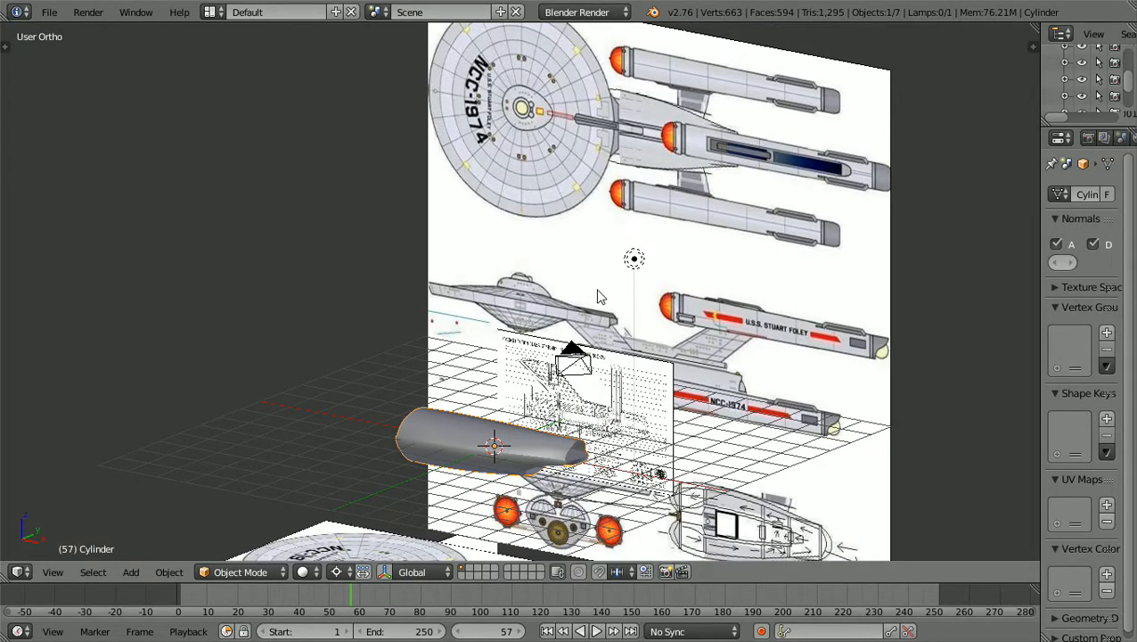